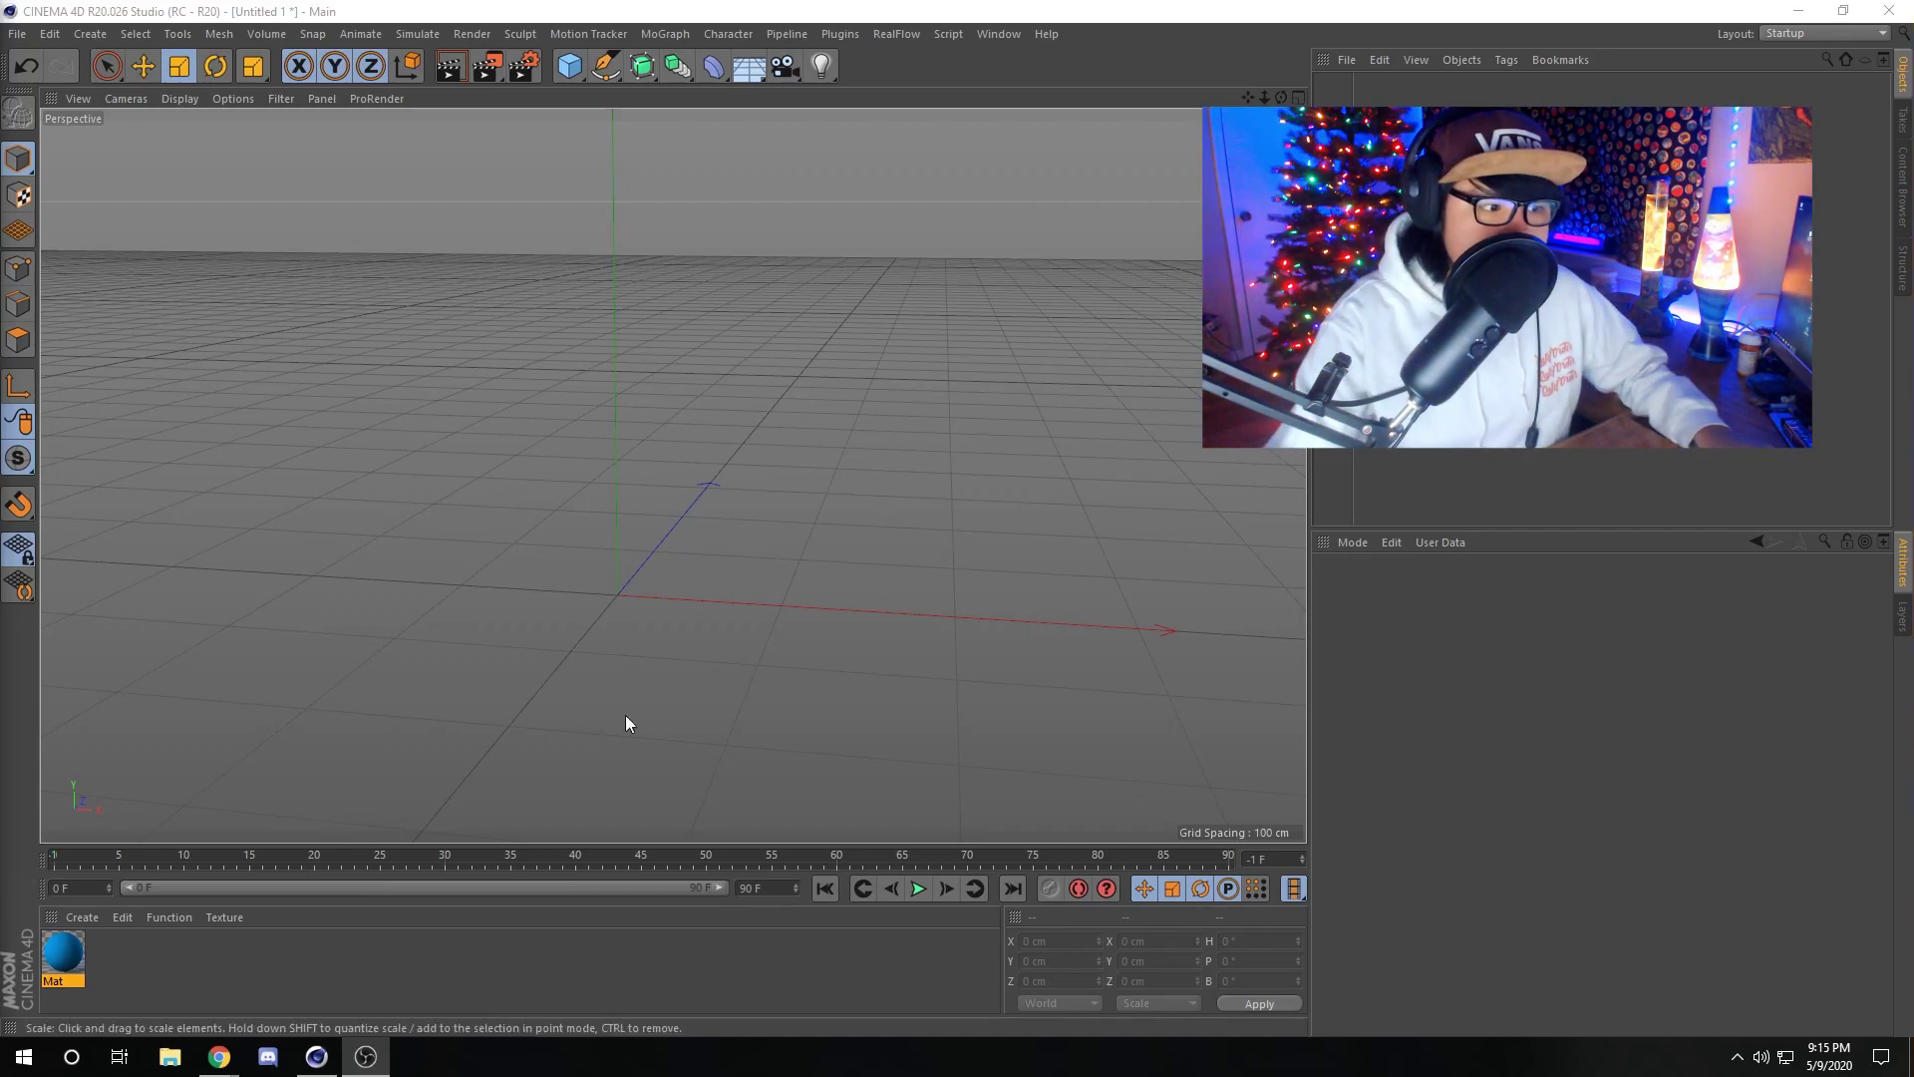
Look around the empty scene in the perspective view and in the four-view layout.
{"action": "middle_click_drag", "start_coordinate": [682, 586], "coordinate": [688, 583], "text": "alt"}
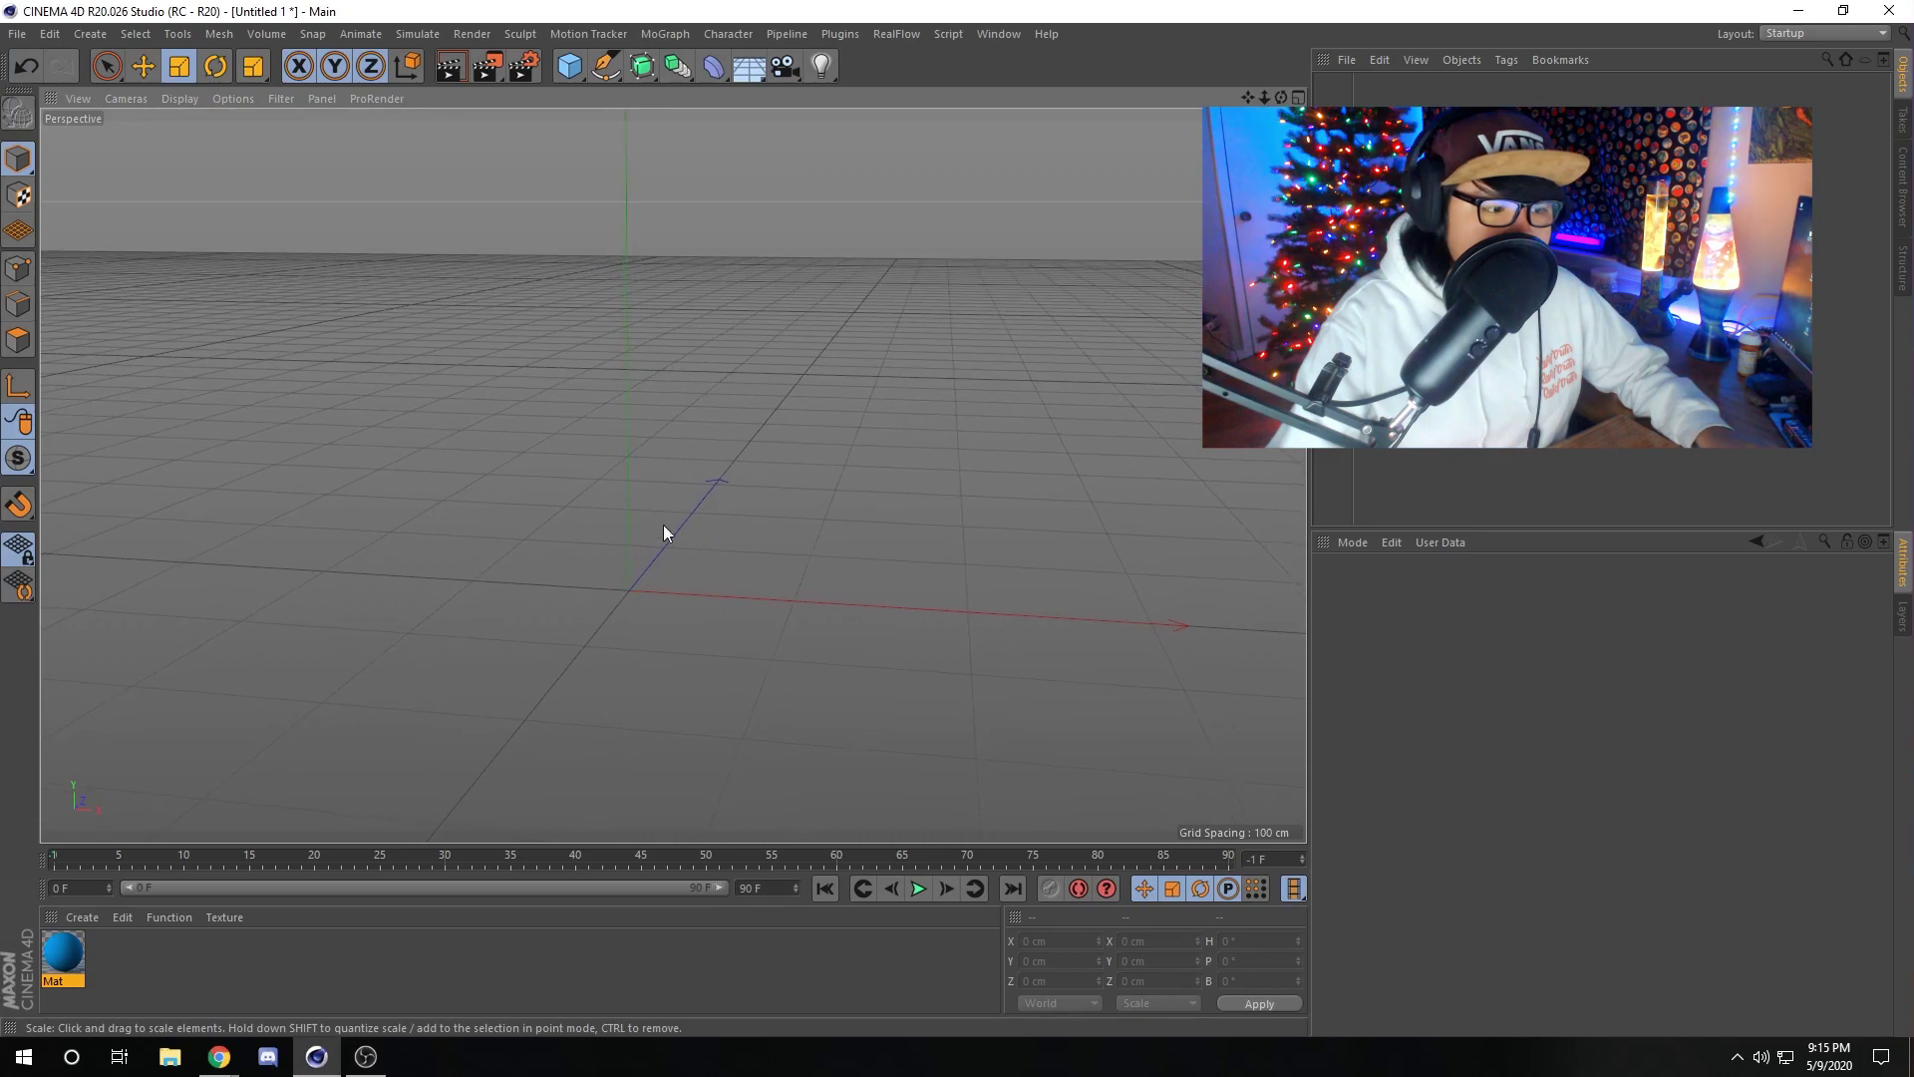
{"action": "left_click_drag", "start_coordinate": [660, 502], "coordinate": [692, 368], "text": "alt"}
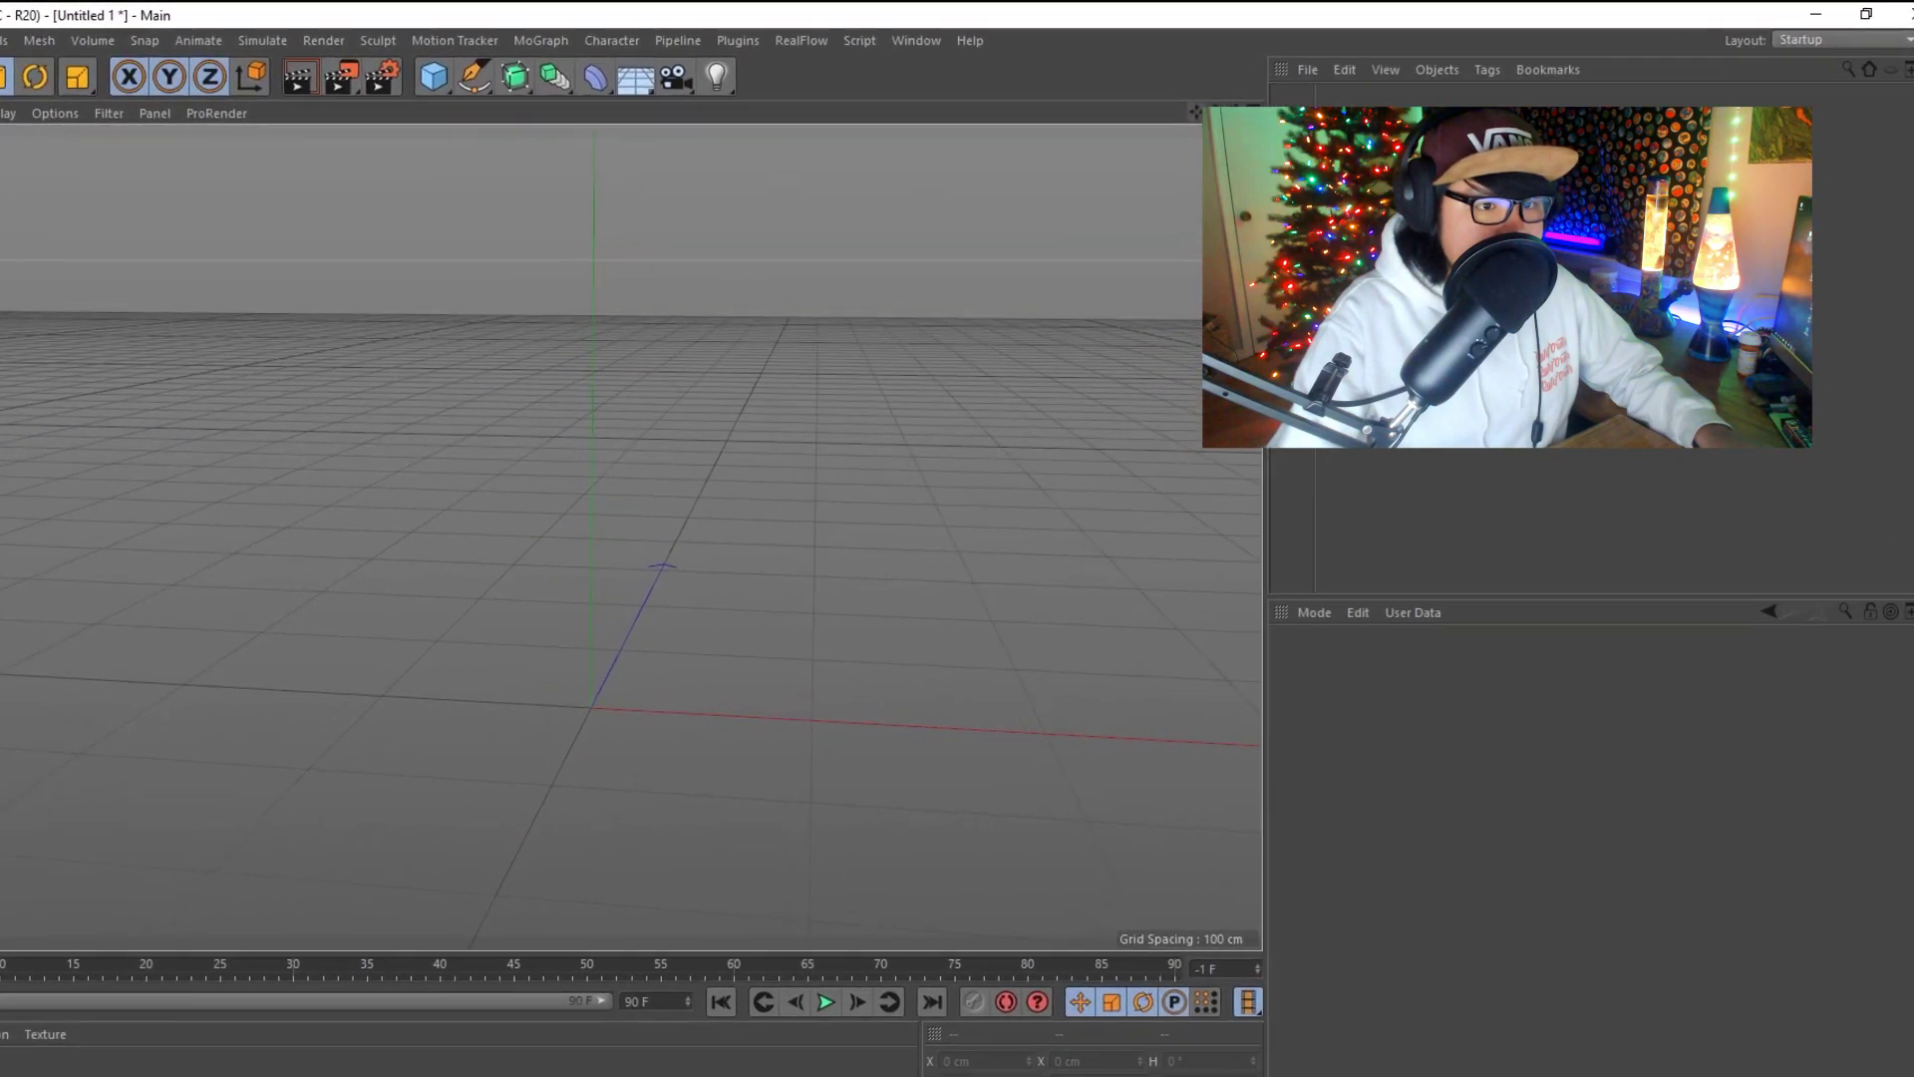
{"action": "left_click_drag", "start_coordinate": [1196, 112], "coordinate": [1251, 165]}
{"action": "mouse_move", "coordinate": [987, 188]}
{"action": "left_mouse_down"}
{"action": "mouse_move", "coordinate": [989, 162]}
{"action": "mouse_move", "coordinate": [927, 189]}
{"action": "mouse_move", "coordinate": [995, 204]}
{"action": "mouse_move", "coordinate": [995, 181]}
{"action": "left_mouse_up"}
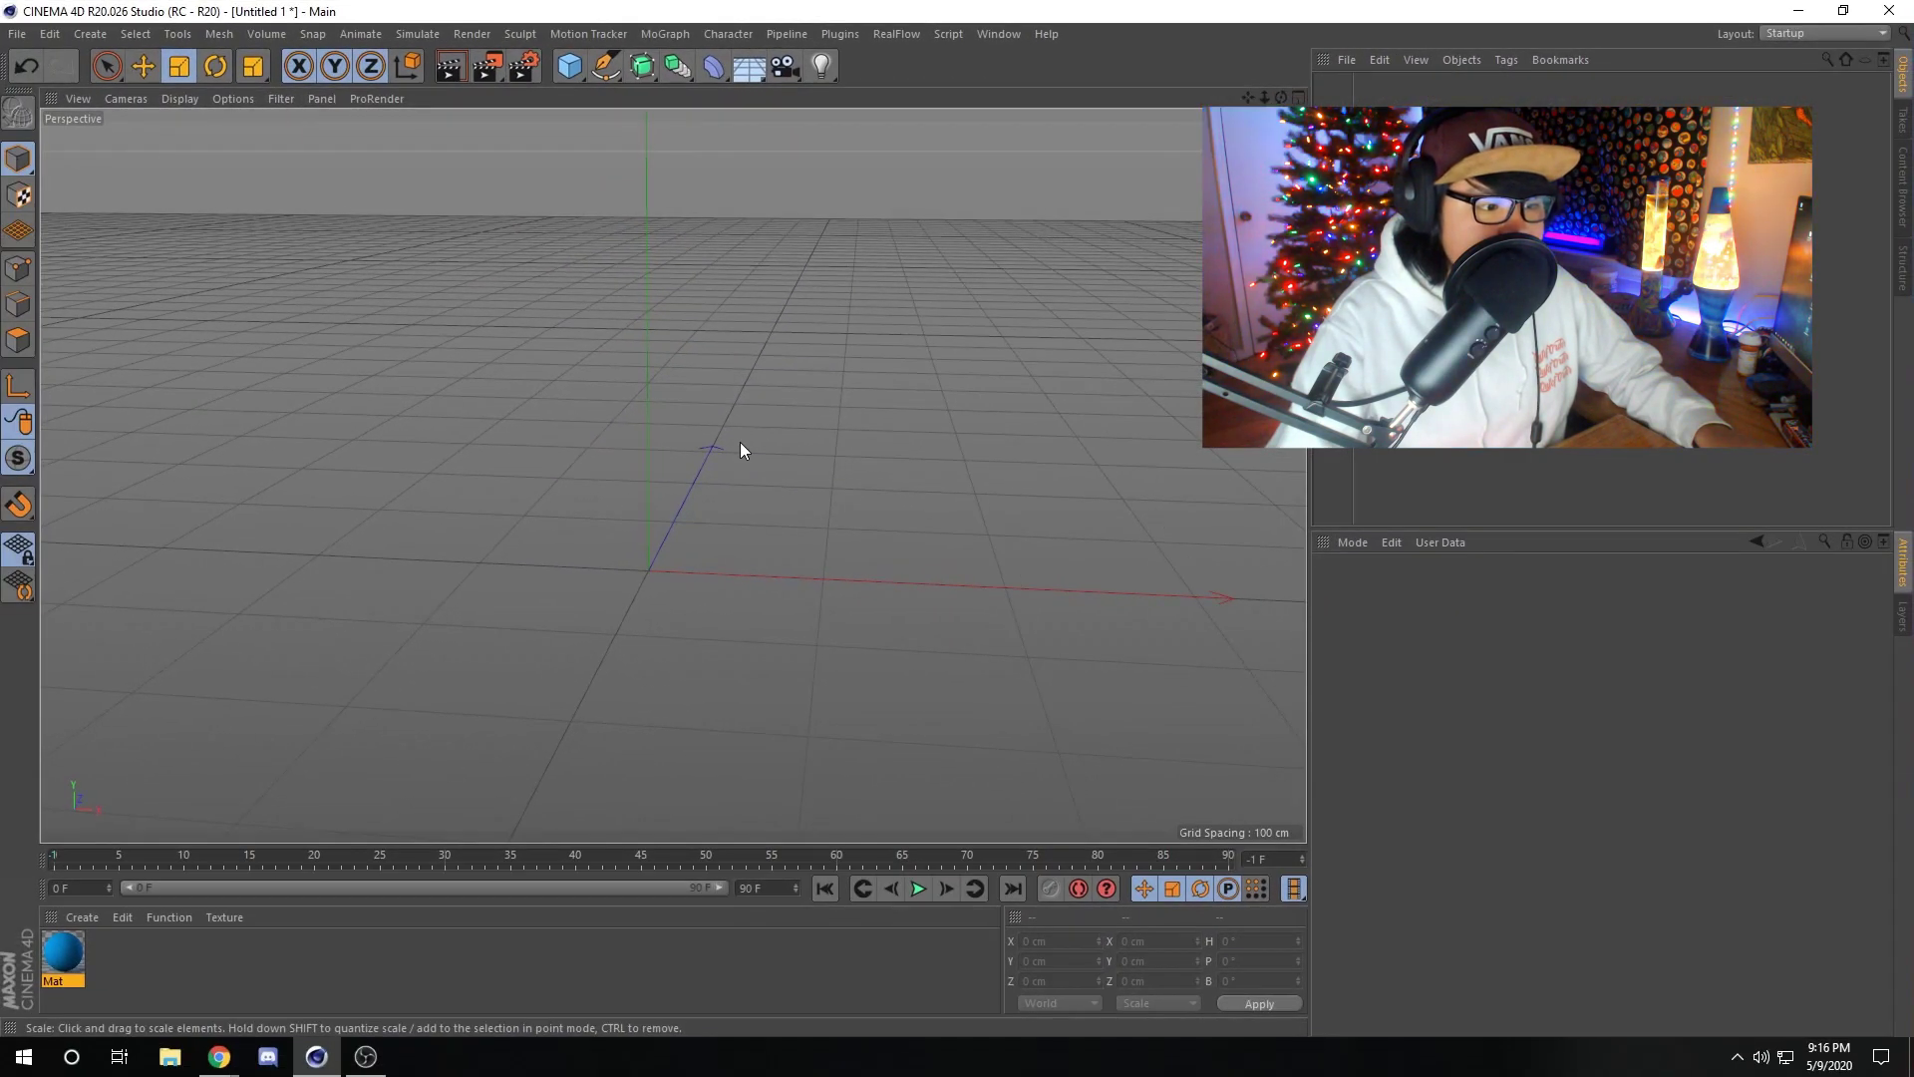
{"action": "left_click_drag", "start_coordinate": [721, 451], "coordinate": [721, 457], "text": "alt"}
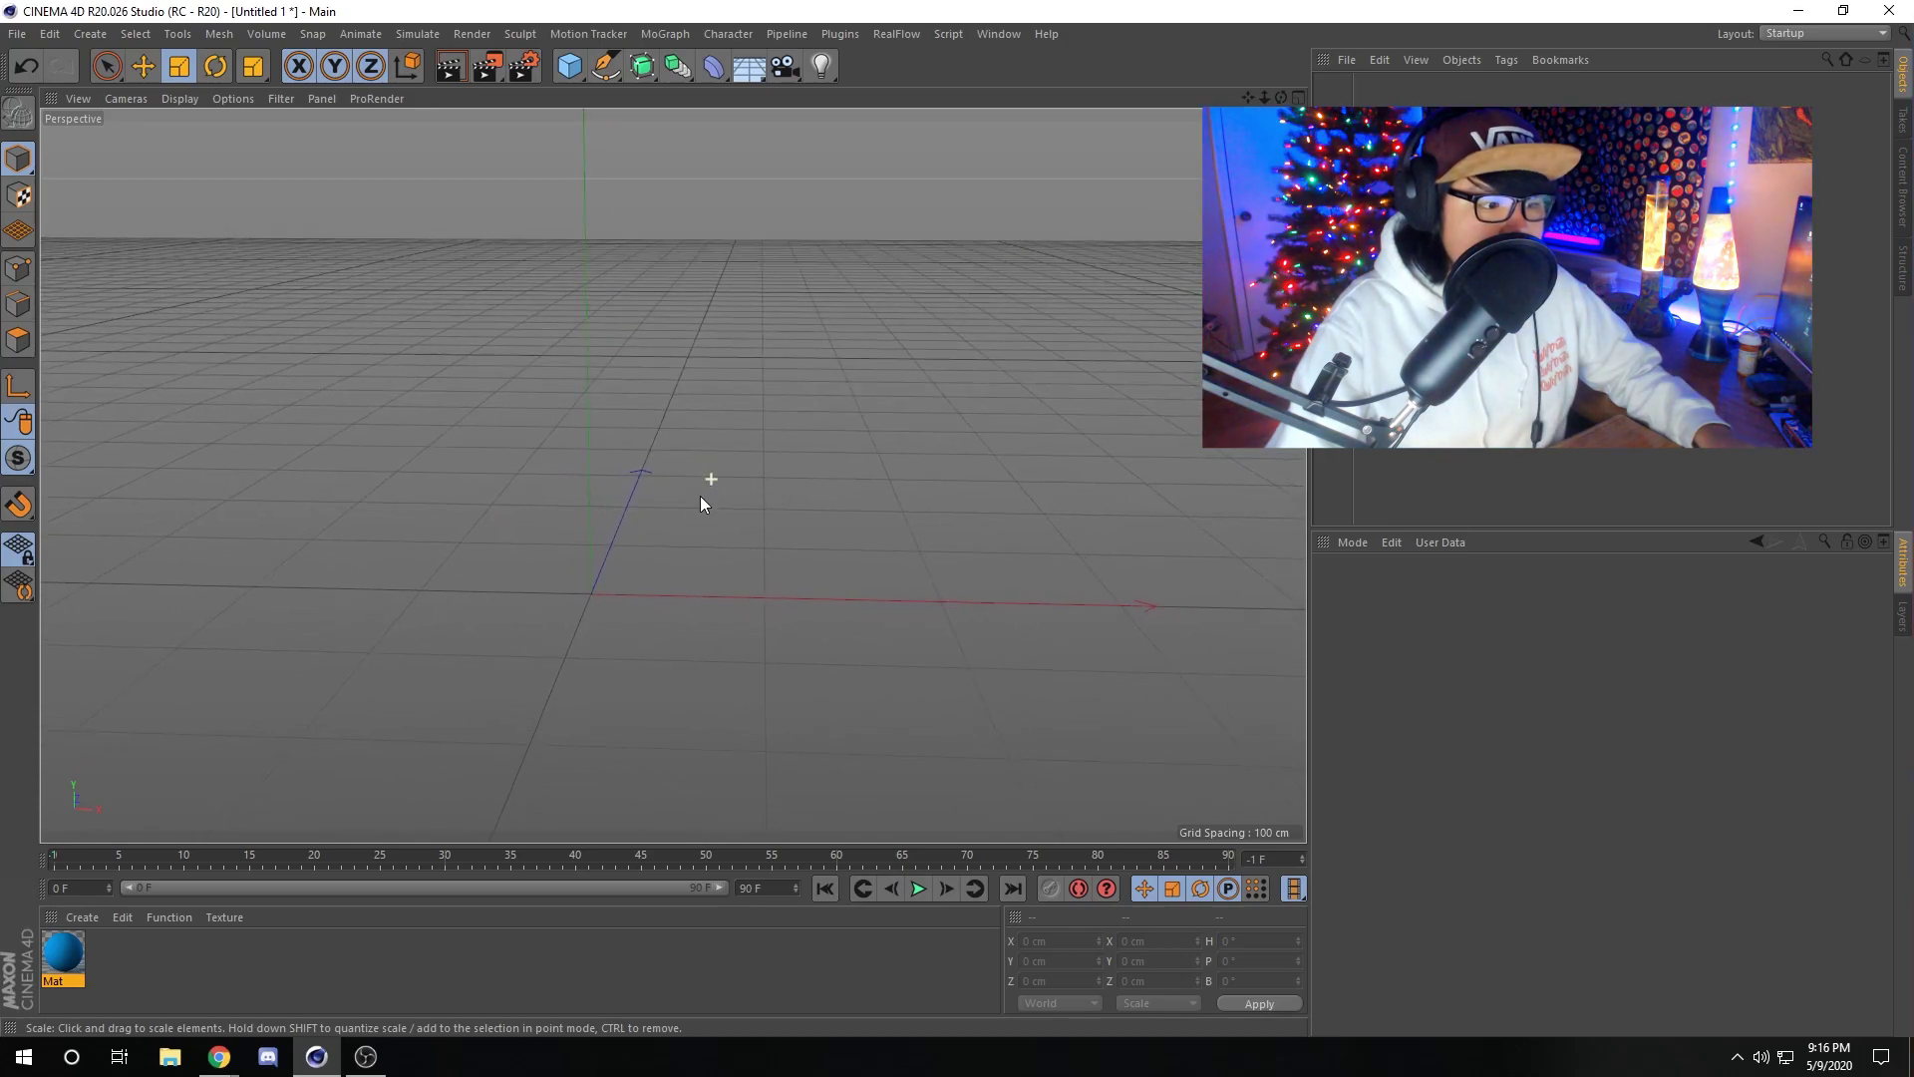
{"action": "middle_click", "coordinate": [571, 396]}
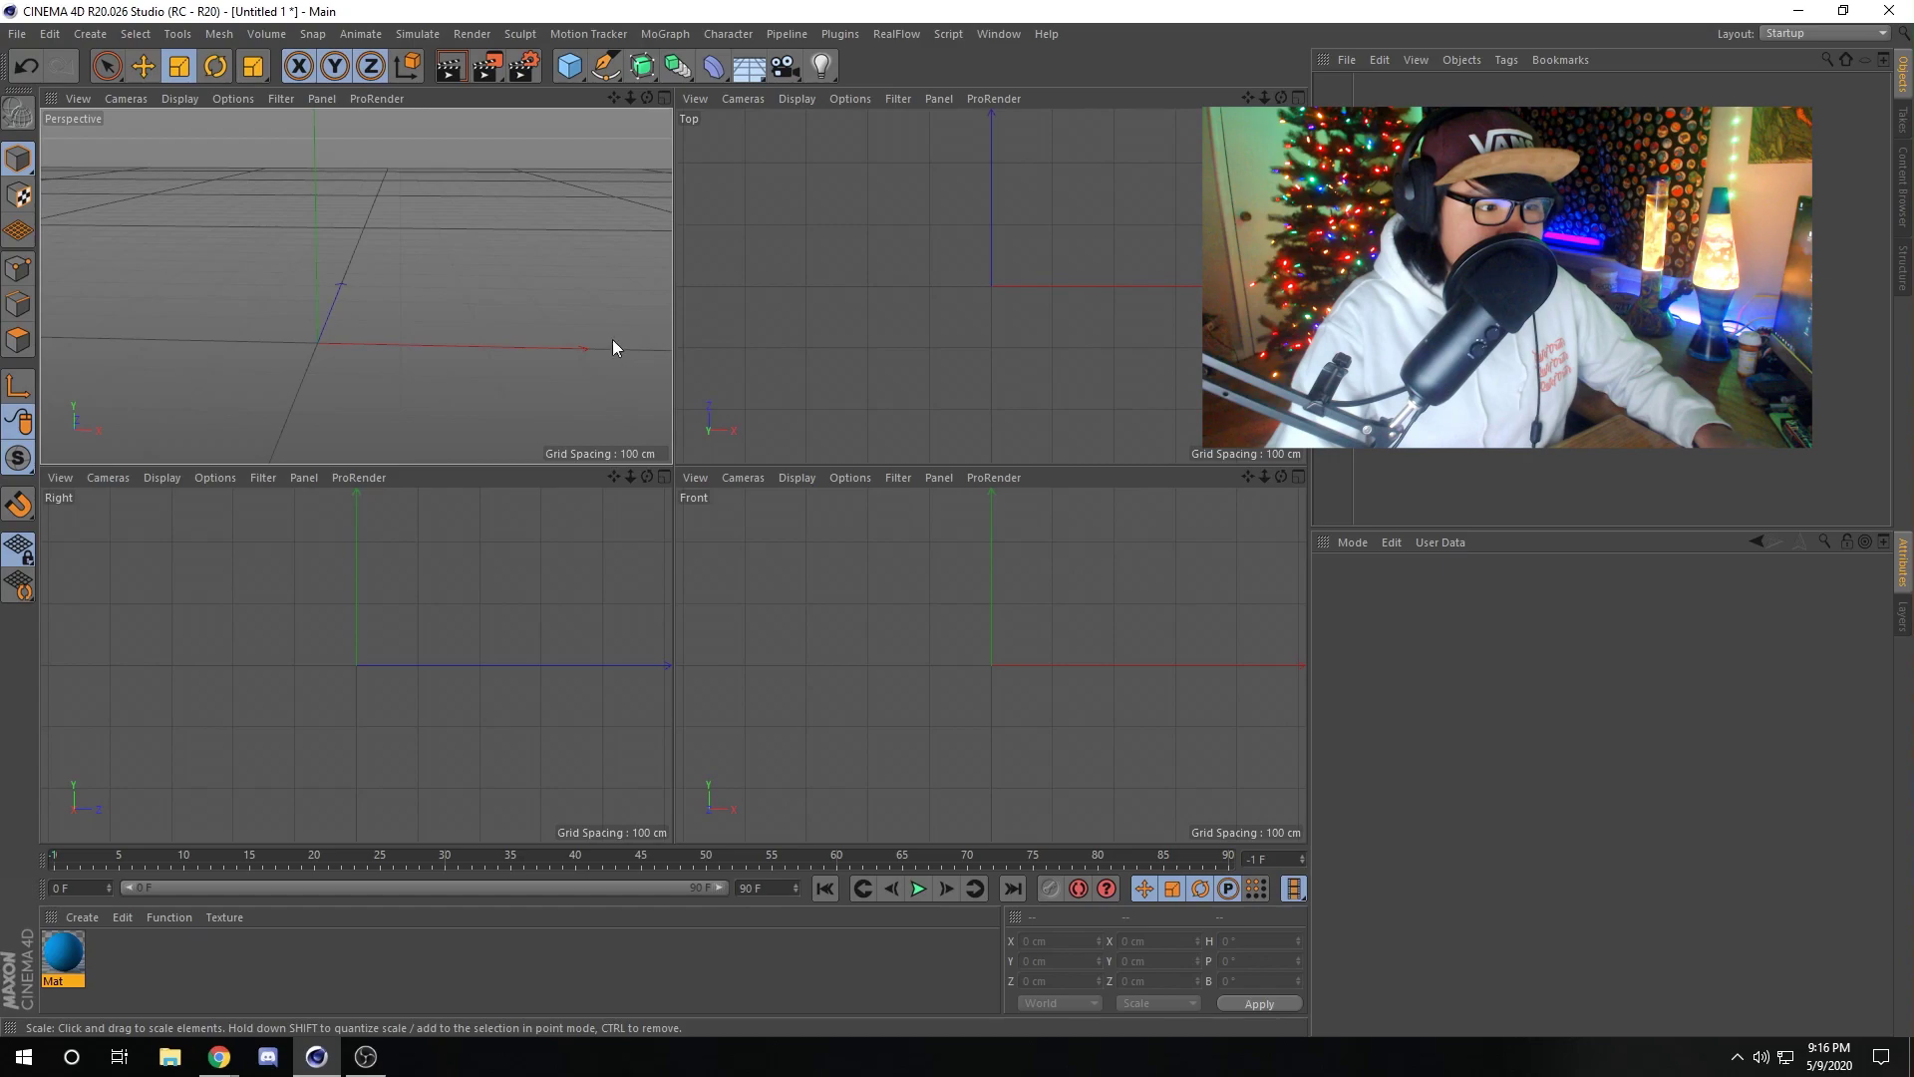
{"action": "middle_click_drag", "start_coordinate": [600, 321], "coordinate": [644, 321], "text": "alt"}
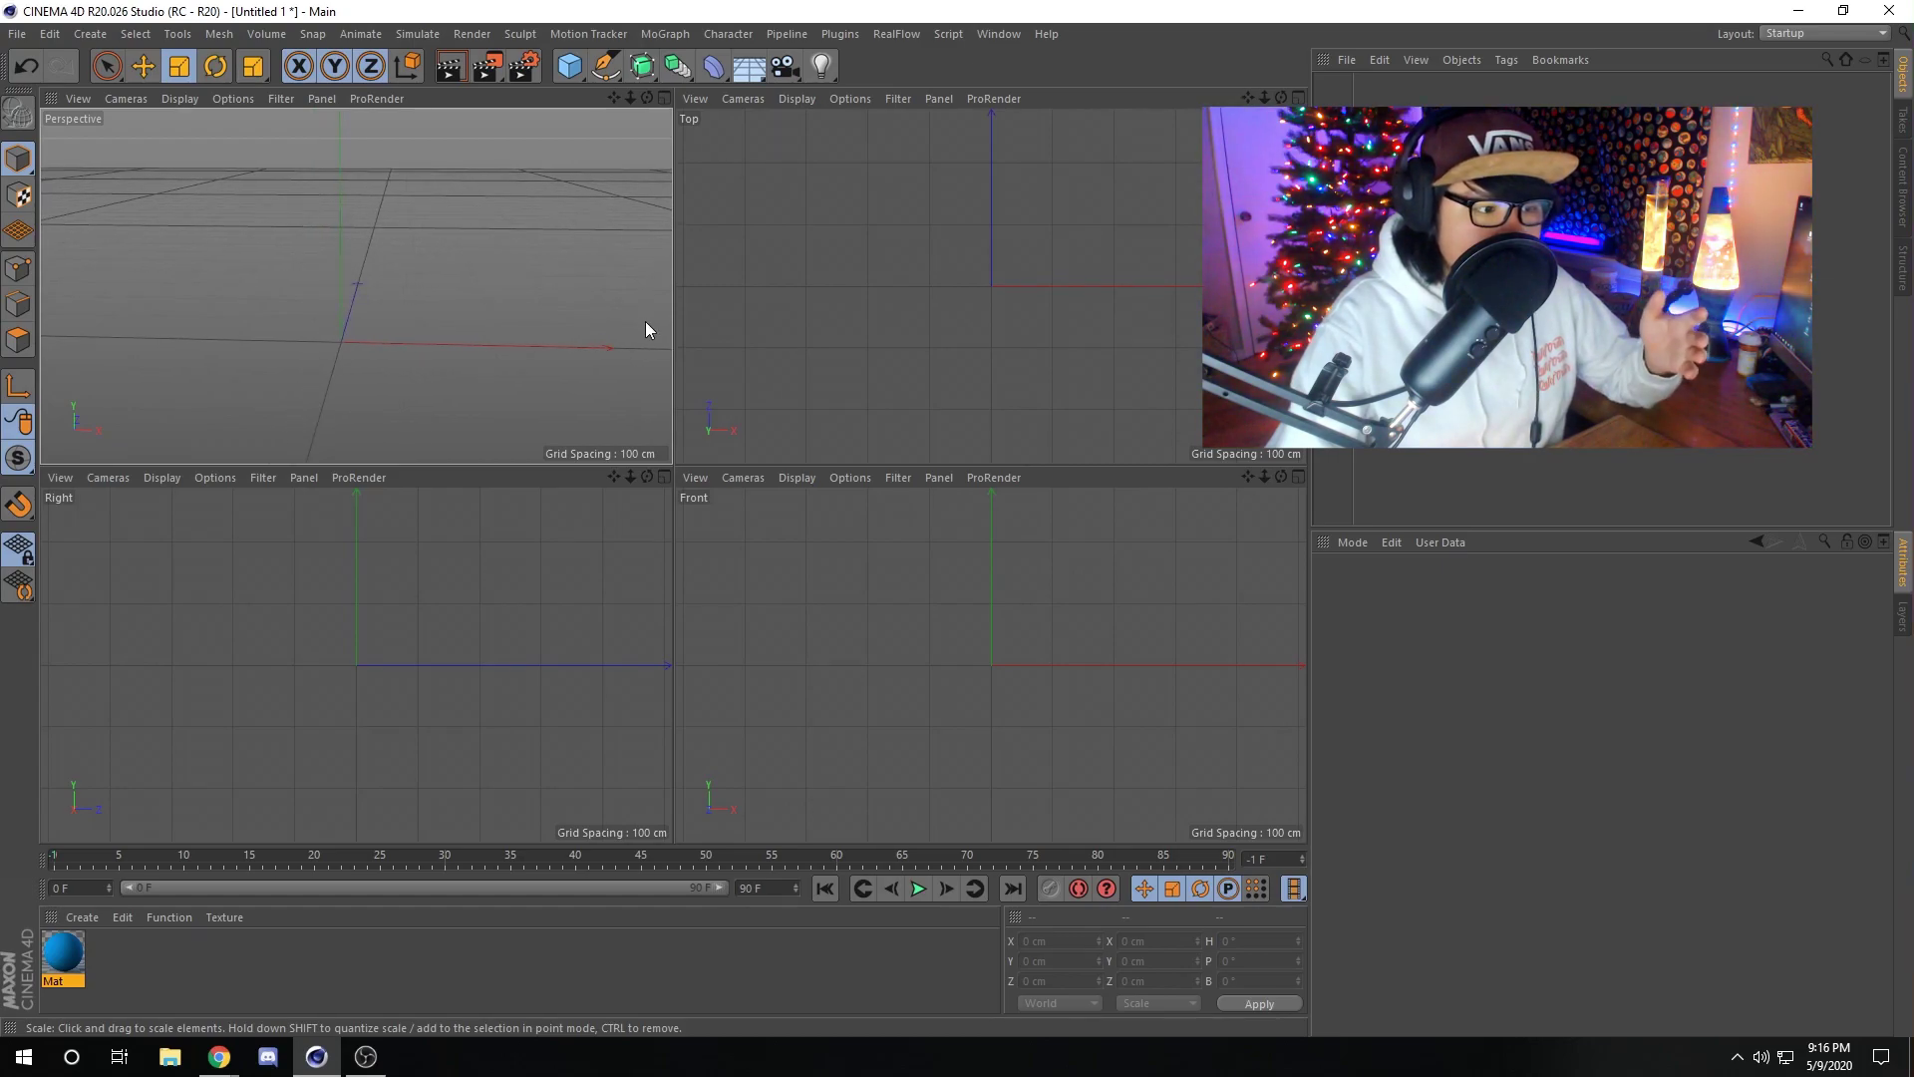
{"action": "middle_click", "coordinate": [644, 323]}
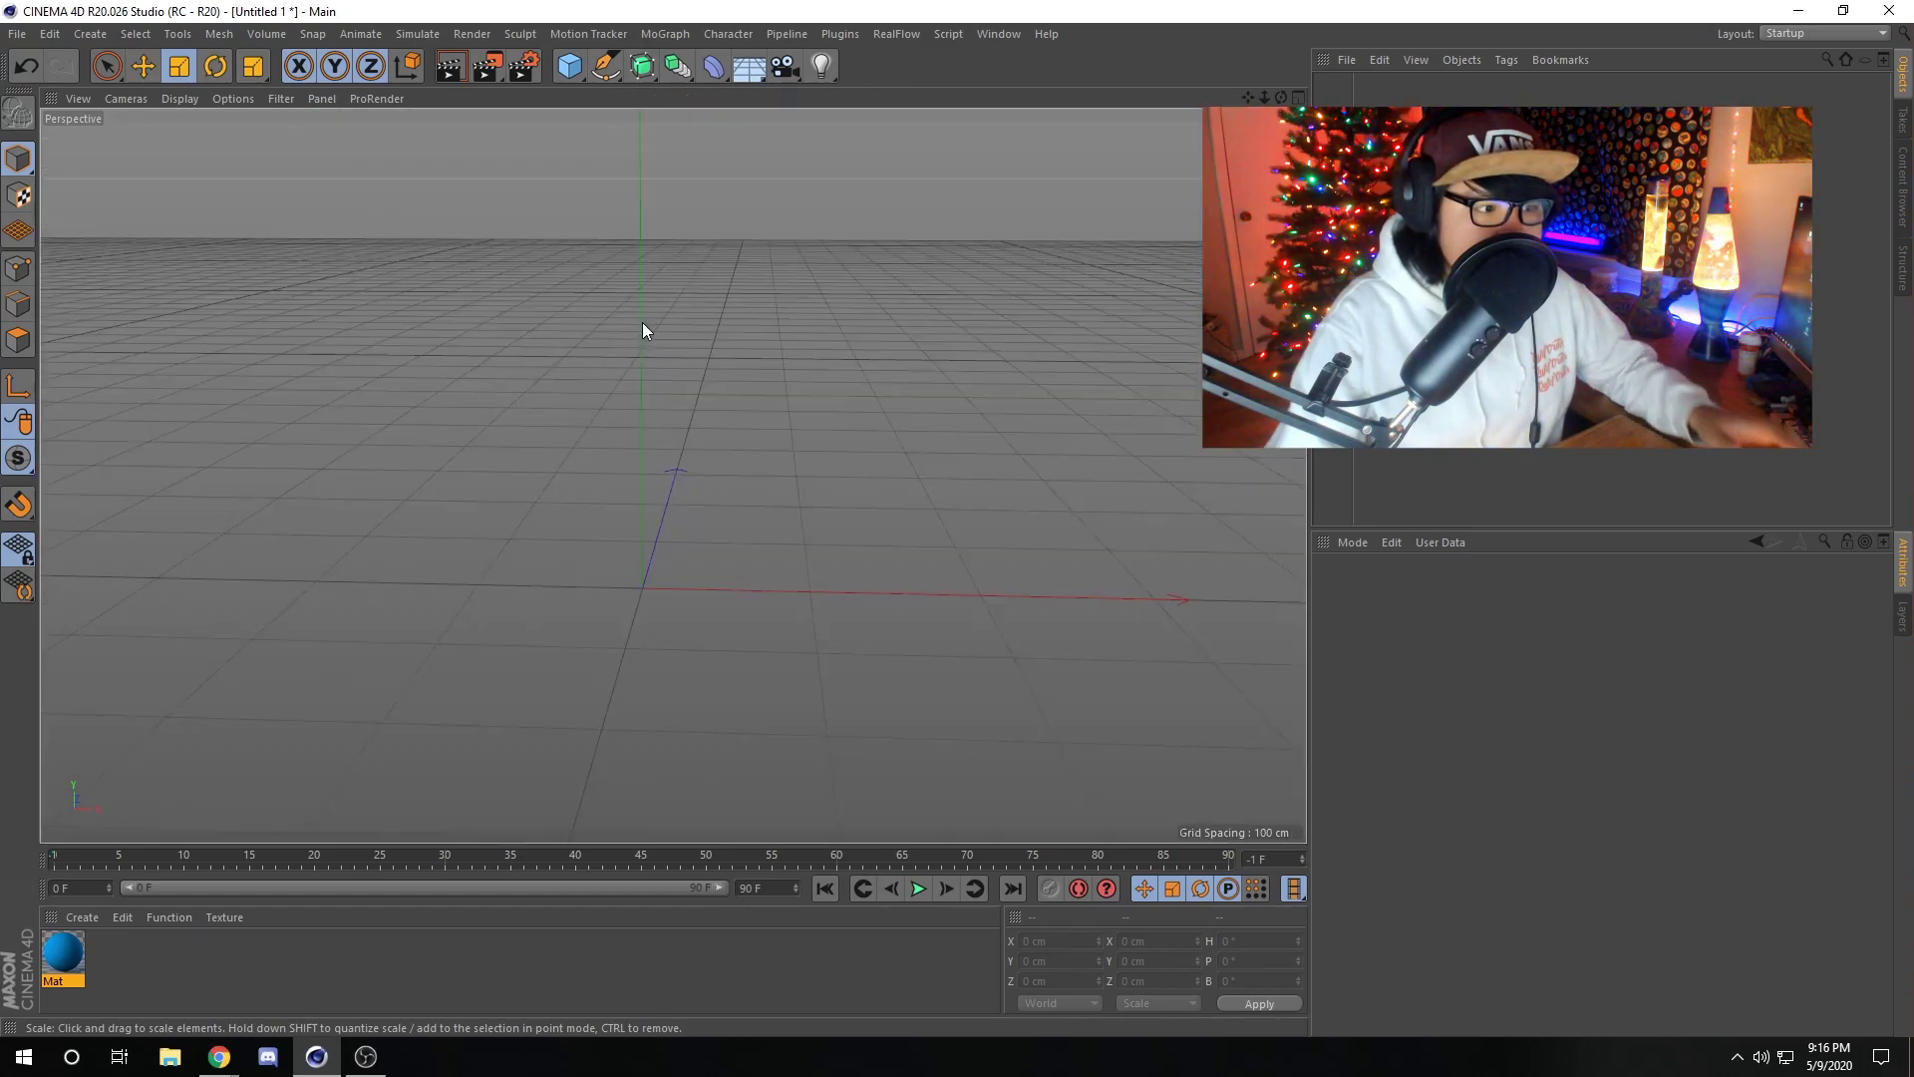
Add a cube to the scene and select it in the four-view layout.
{"action": "middle_click_drag", "start_coordinate": [692, 313], "coordinate": [680, 283]}
{"action": "left_click", "coordinate": [581, 72]}
{"action": "left_click", "coordinate": [692, 308]}
{"action": "scroll", "coordinate": [694, 313], "scroll_direction": "down", "scroll_amount": 3}
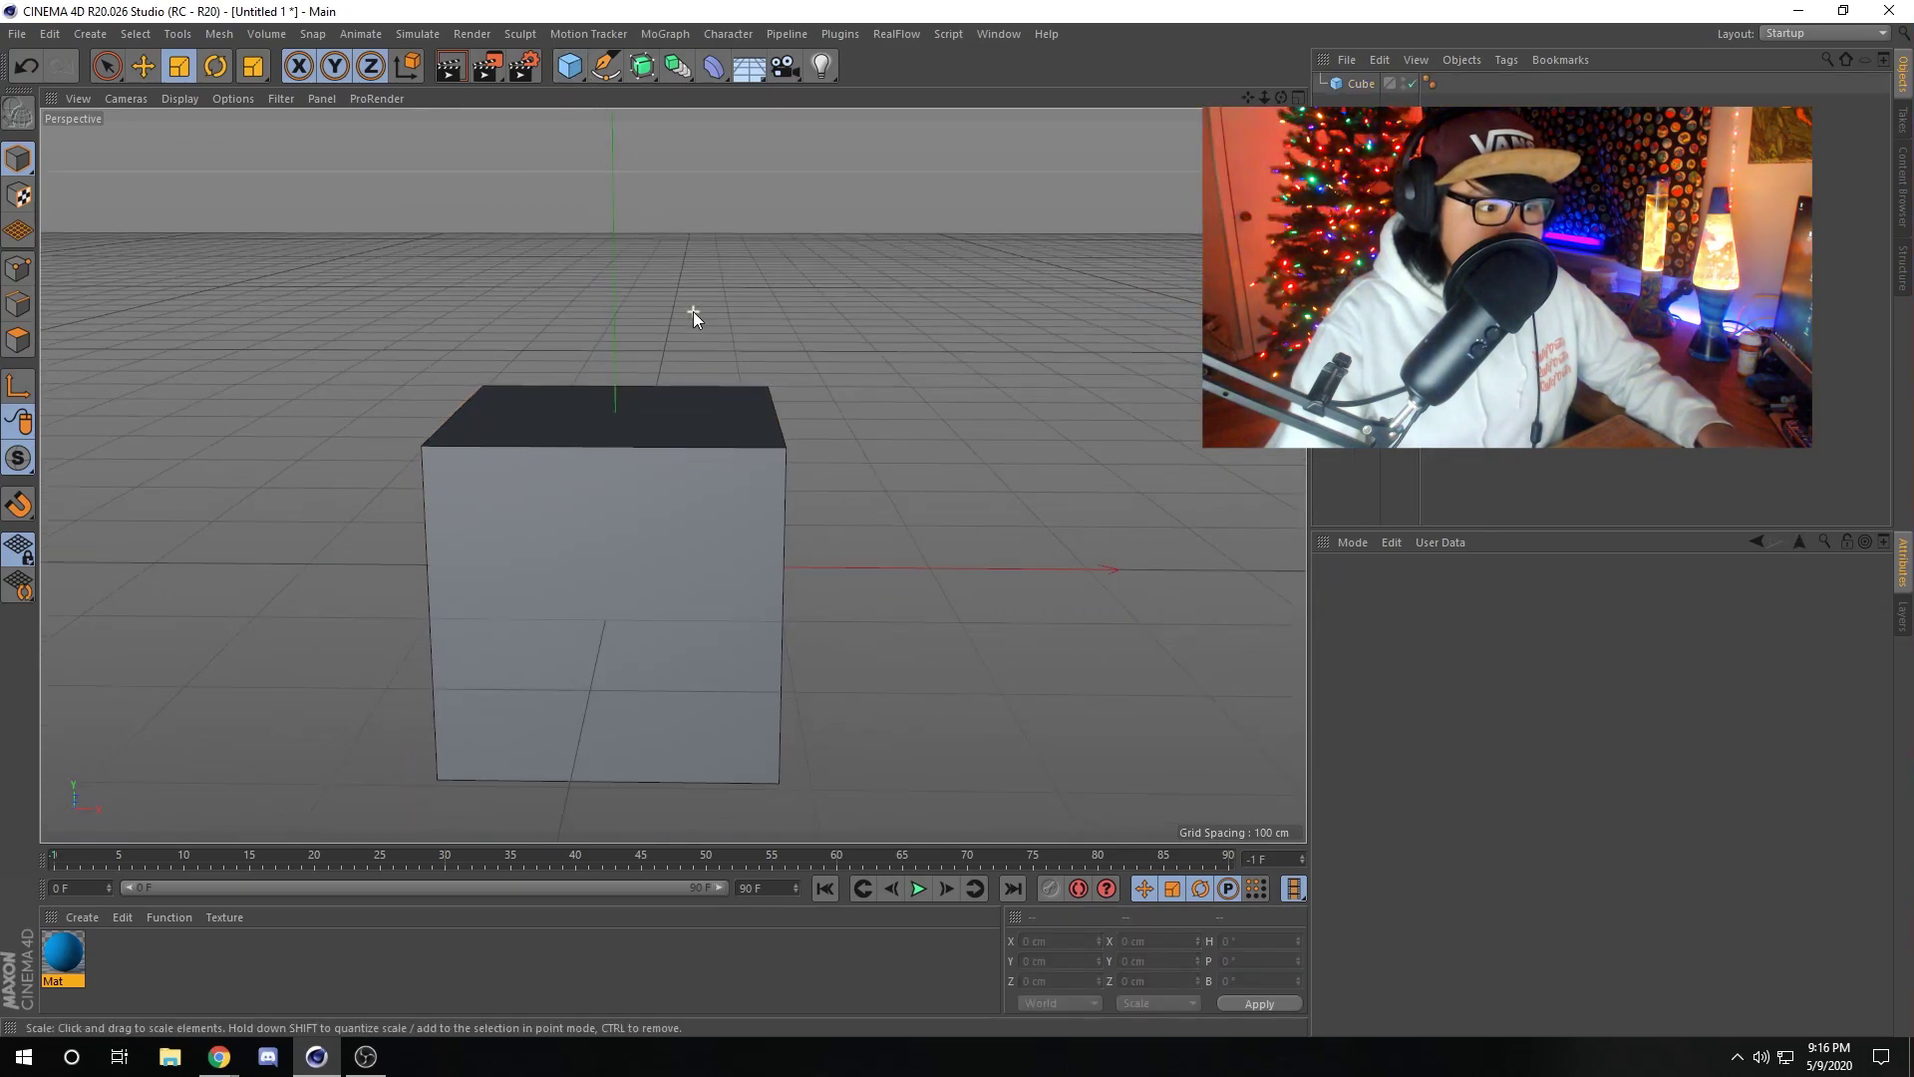
{"action": "scroll", "coordinate": [730, 402], "scroll_direction": "down", "scroll_amount": 1}
{"action": "left_click_drag", "start_coordinate": [745, 432], "coordinate": [729, 435], "text": "alt"}
{"action": "right_click_drag", "start_coordinate": [728, 436], "coordinate": [723, 410], "text": "alt"}
{"action": "middle_click", "coordinate": [722, 405]}
{"action": "left_click", "coordinate": [382, 304]}
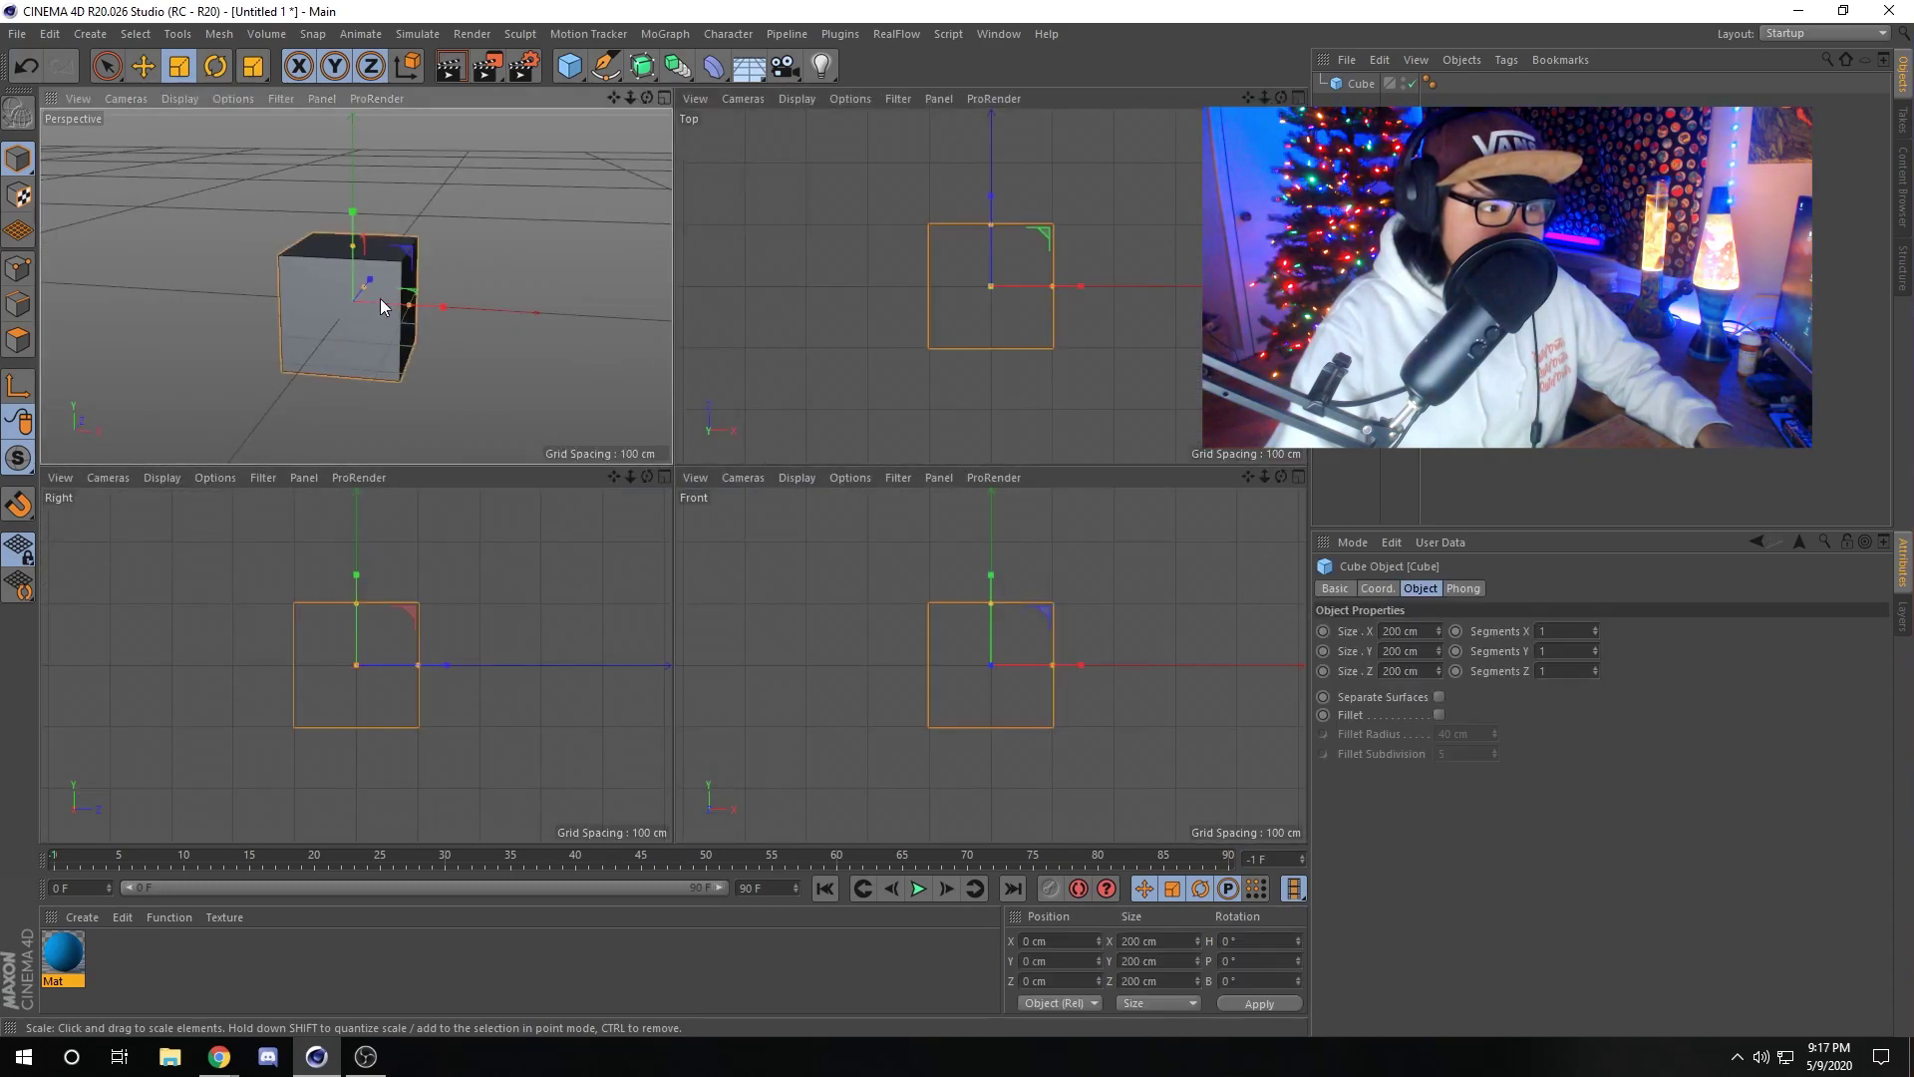
Scale the cube freehand to about 53 cm in X and about 252 cm in Y.
{"action": "left_click_drag", "start_coordinate": [383, 304], "coordinate": [422, 313], "text": "alt"}
{"action": "mouse_move", "coordinate": [402, 213]}
{"action": "left_mouse_down"}
{"action": "mouse_move", "coordinate": [406, 292]}
{"action": "mouse_move", "coordinate": [406, 194]}
{"action": "left_mouse_up"}
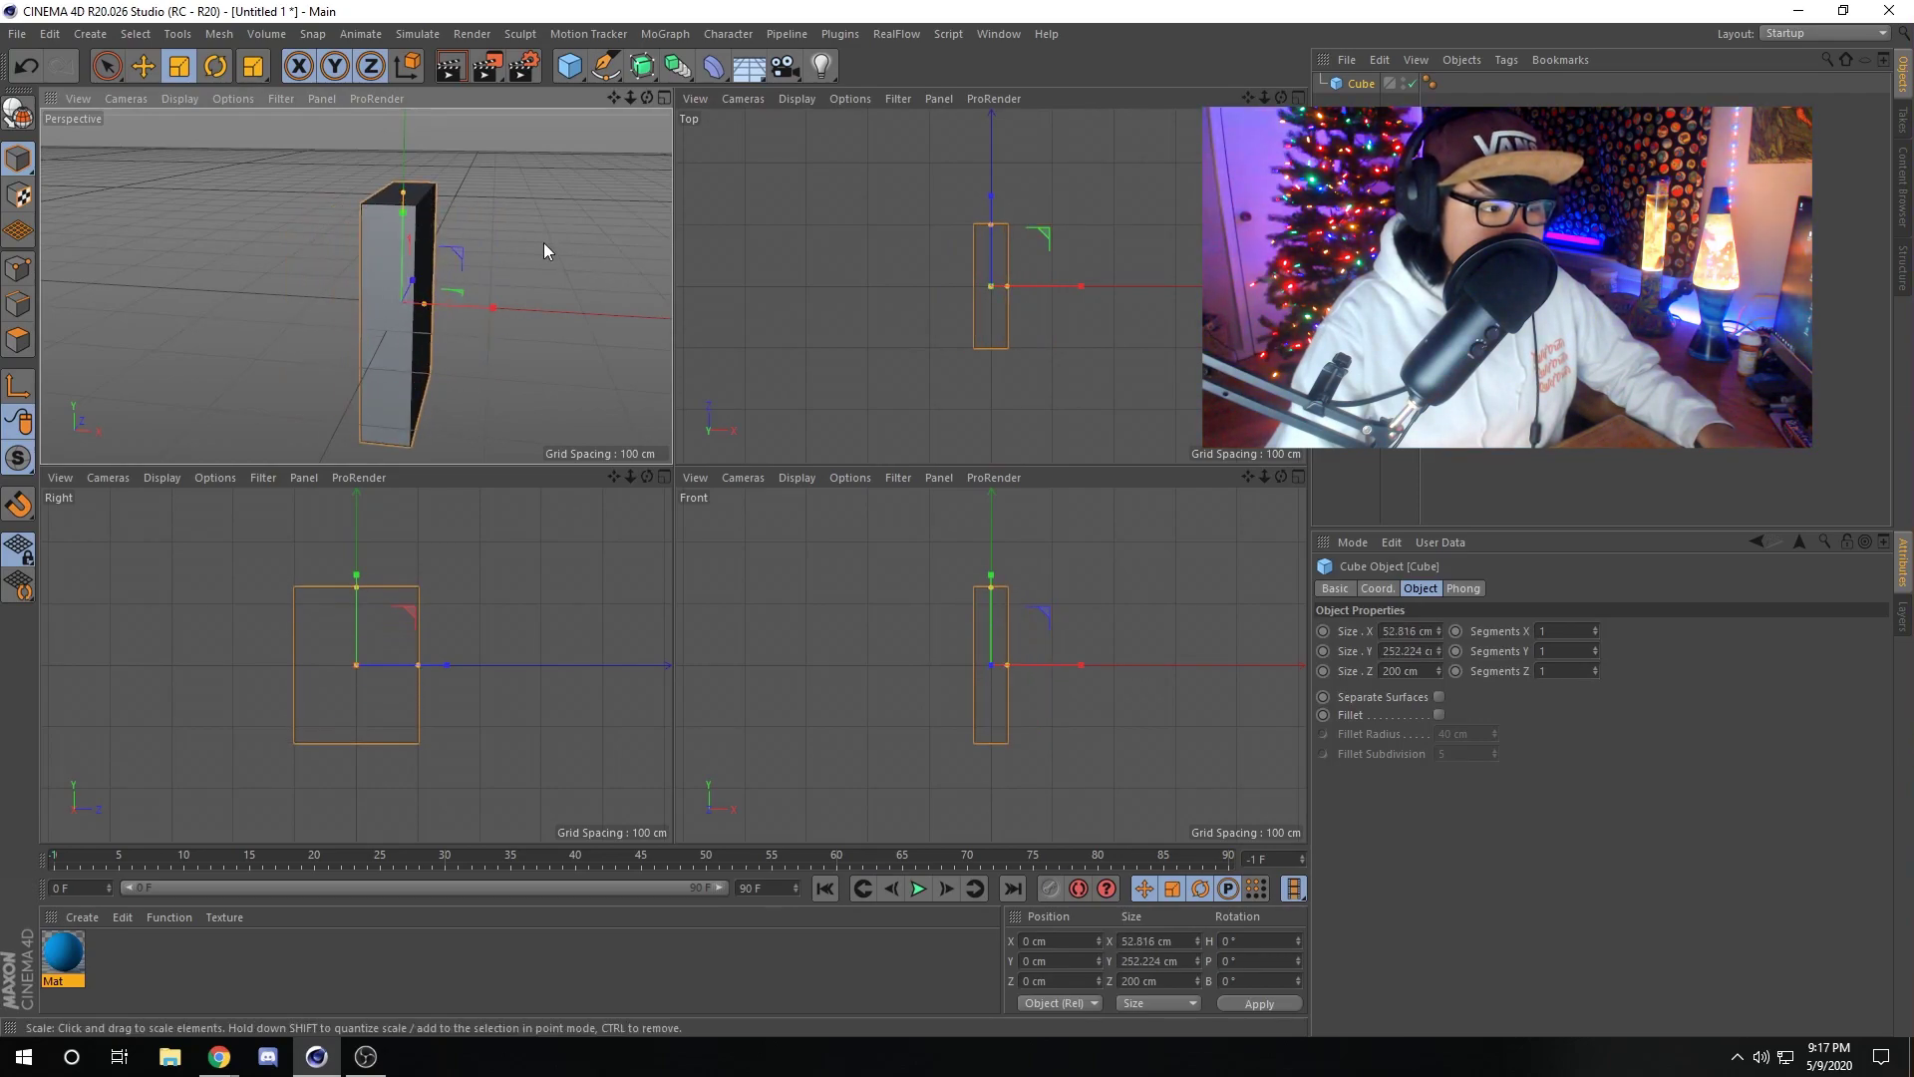
{"action": "middle_click", "coordinate": [451, 237]}
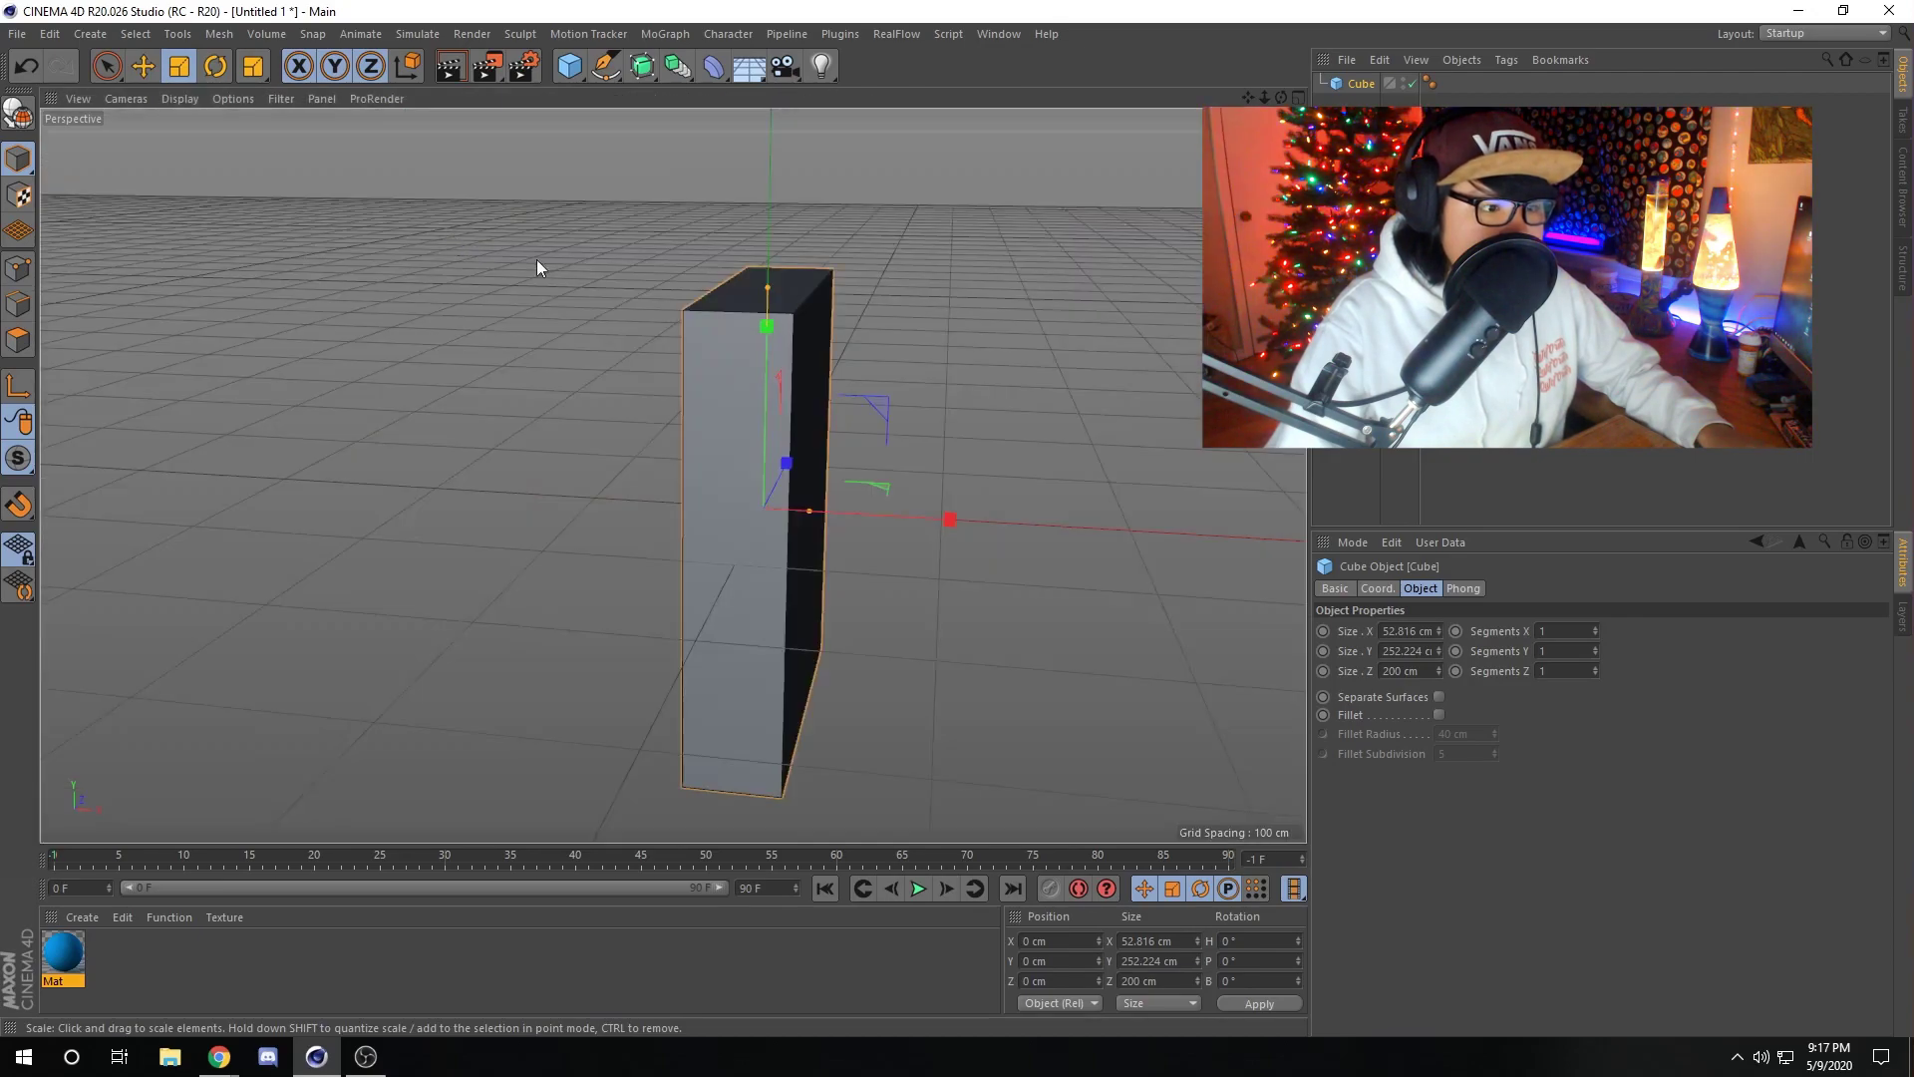
Set the cube's size to 100 cm in X, 300 cm in Y and 500 cm in Z.
{"action": "double_click", "coordinate": [1400, 630]}
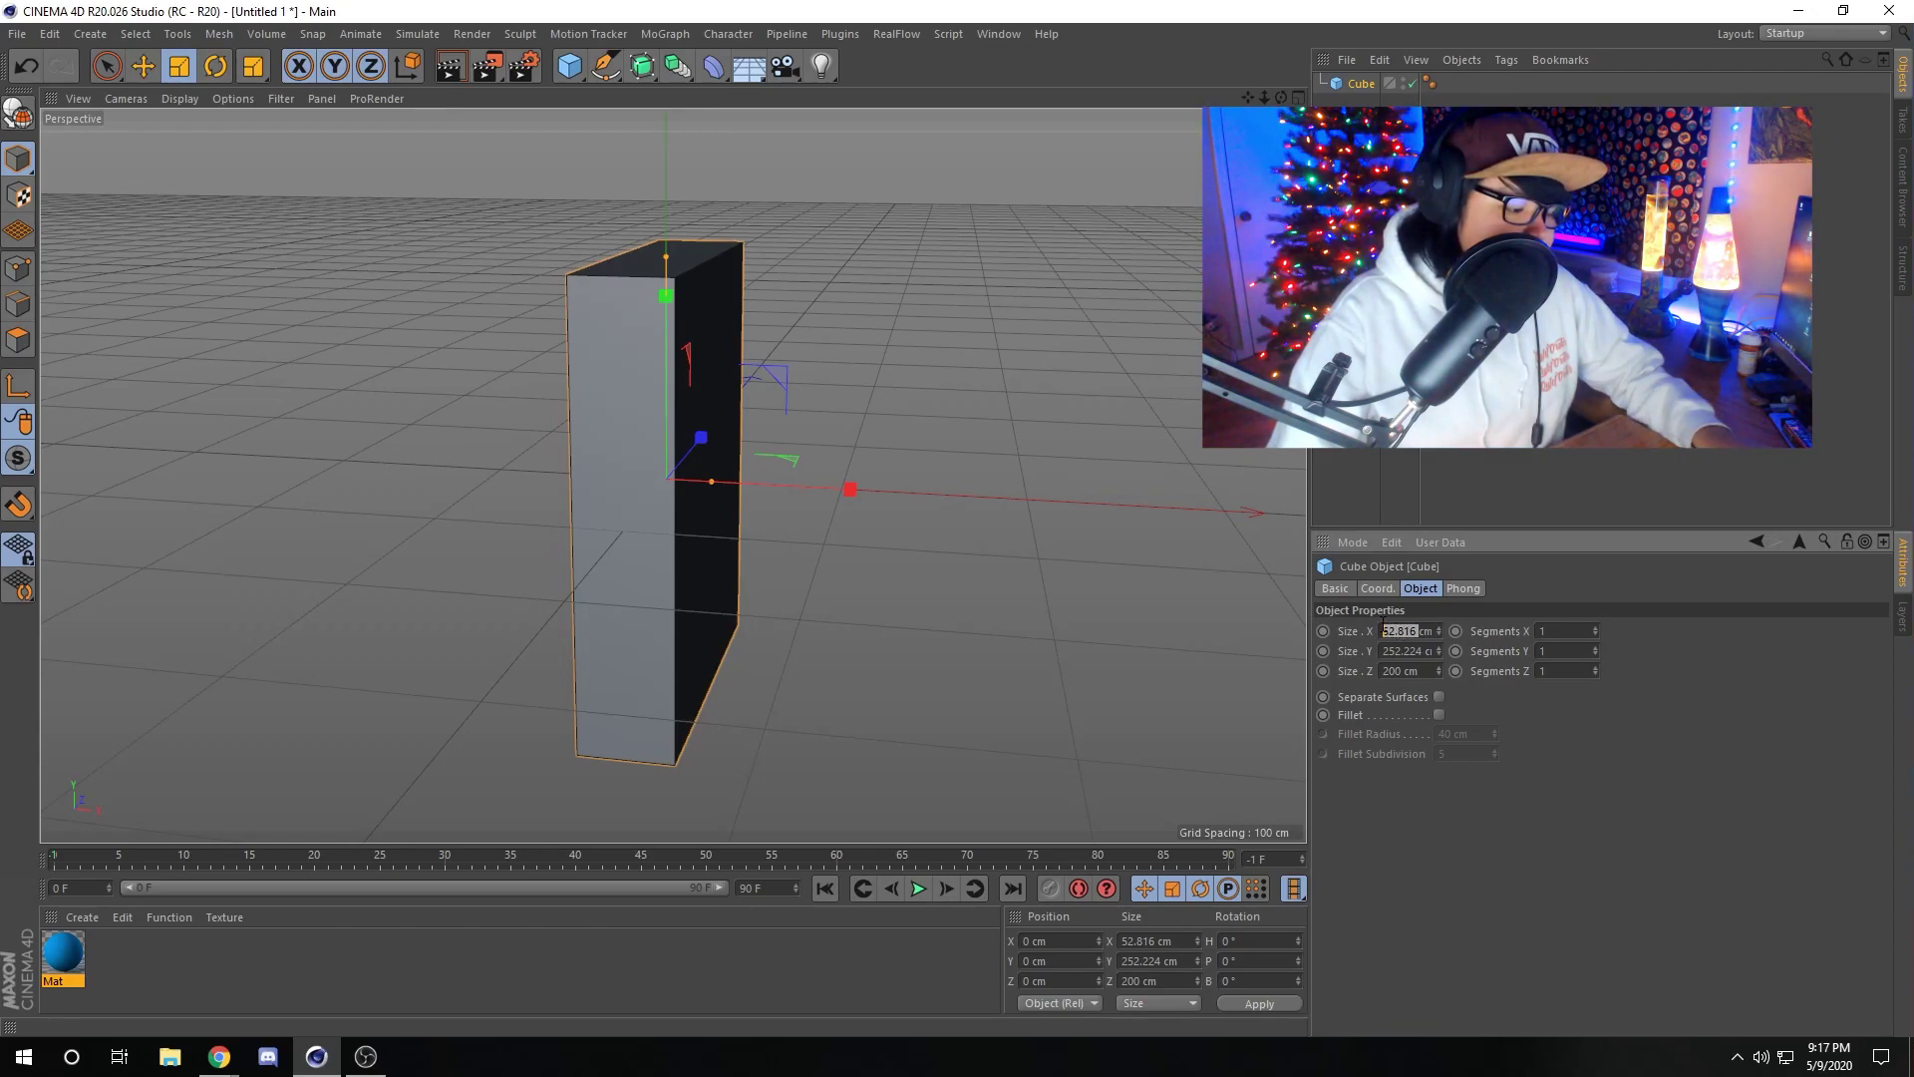
{"action": "type", "text": "100"}
{"action": "key", "text": "Return"}
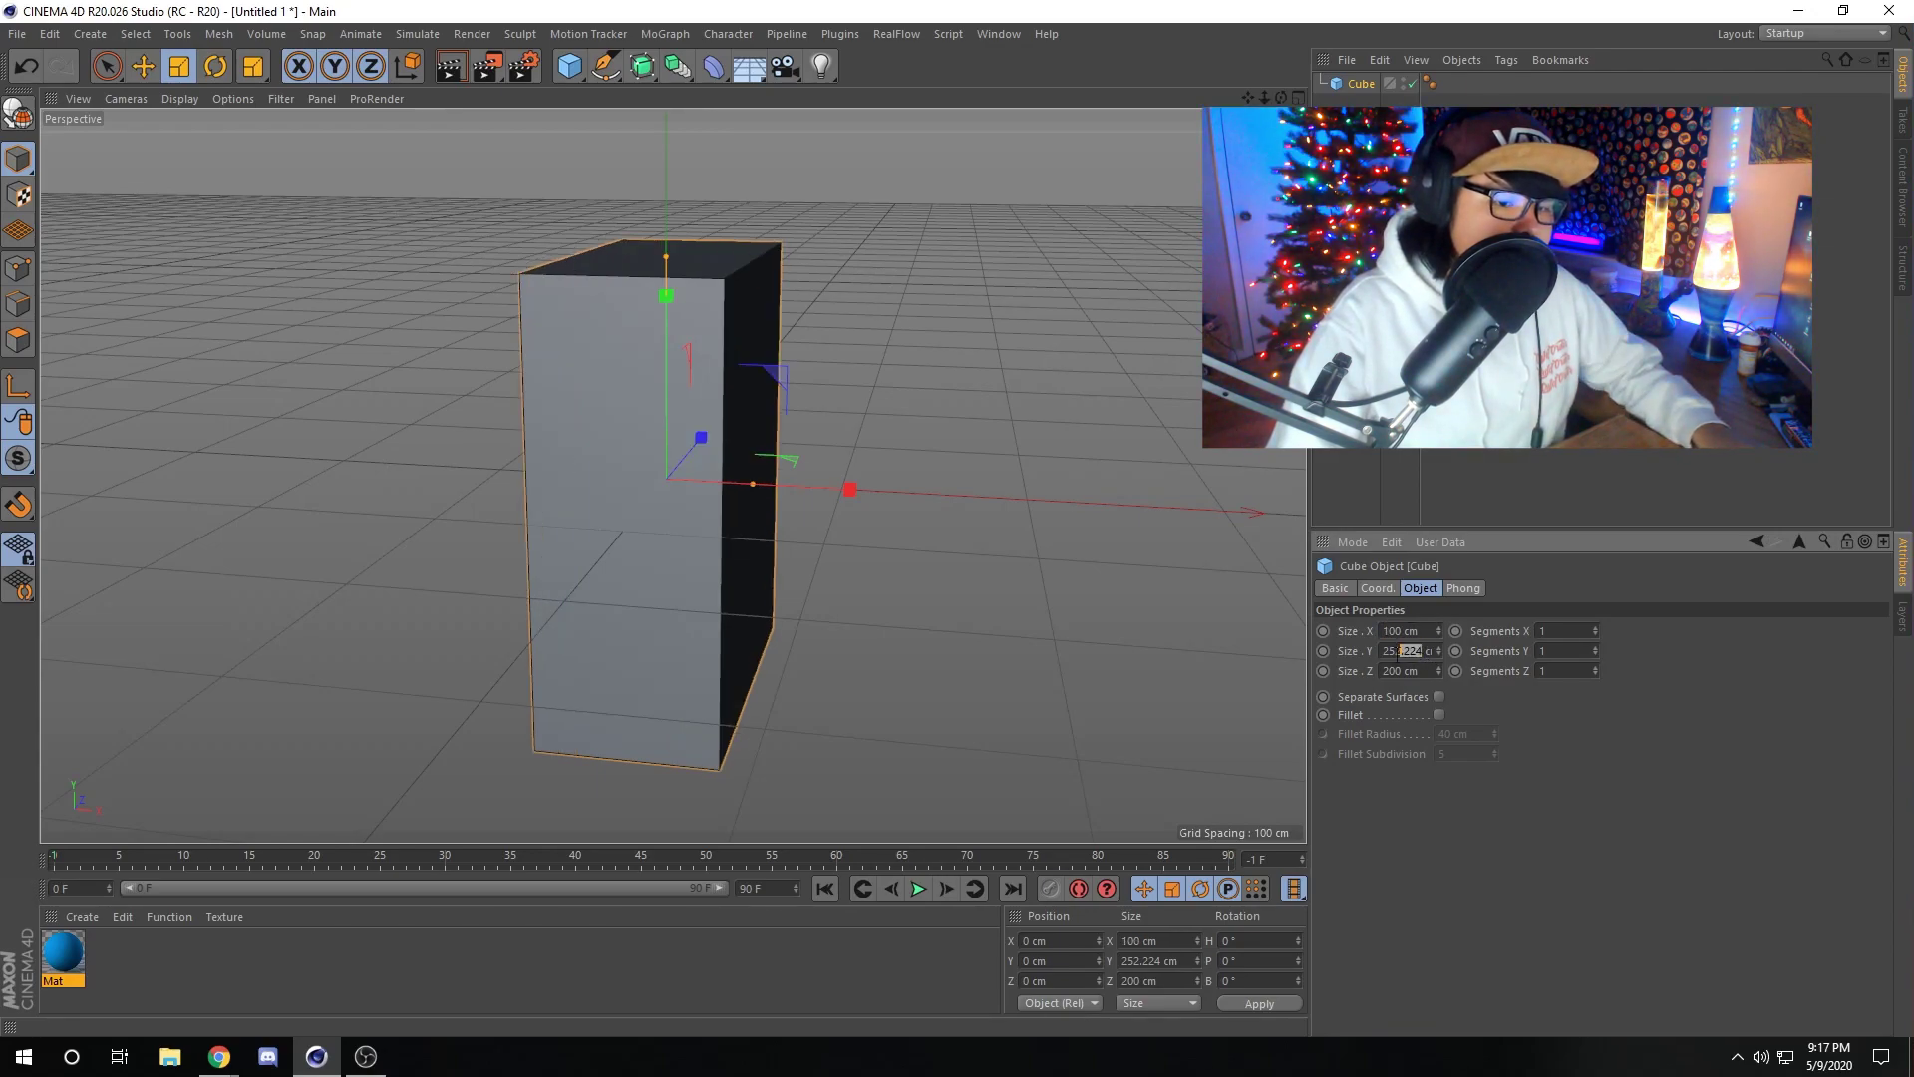
{"action": "type", "text": "3400"}
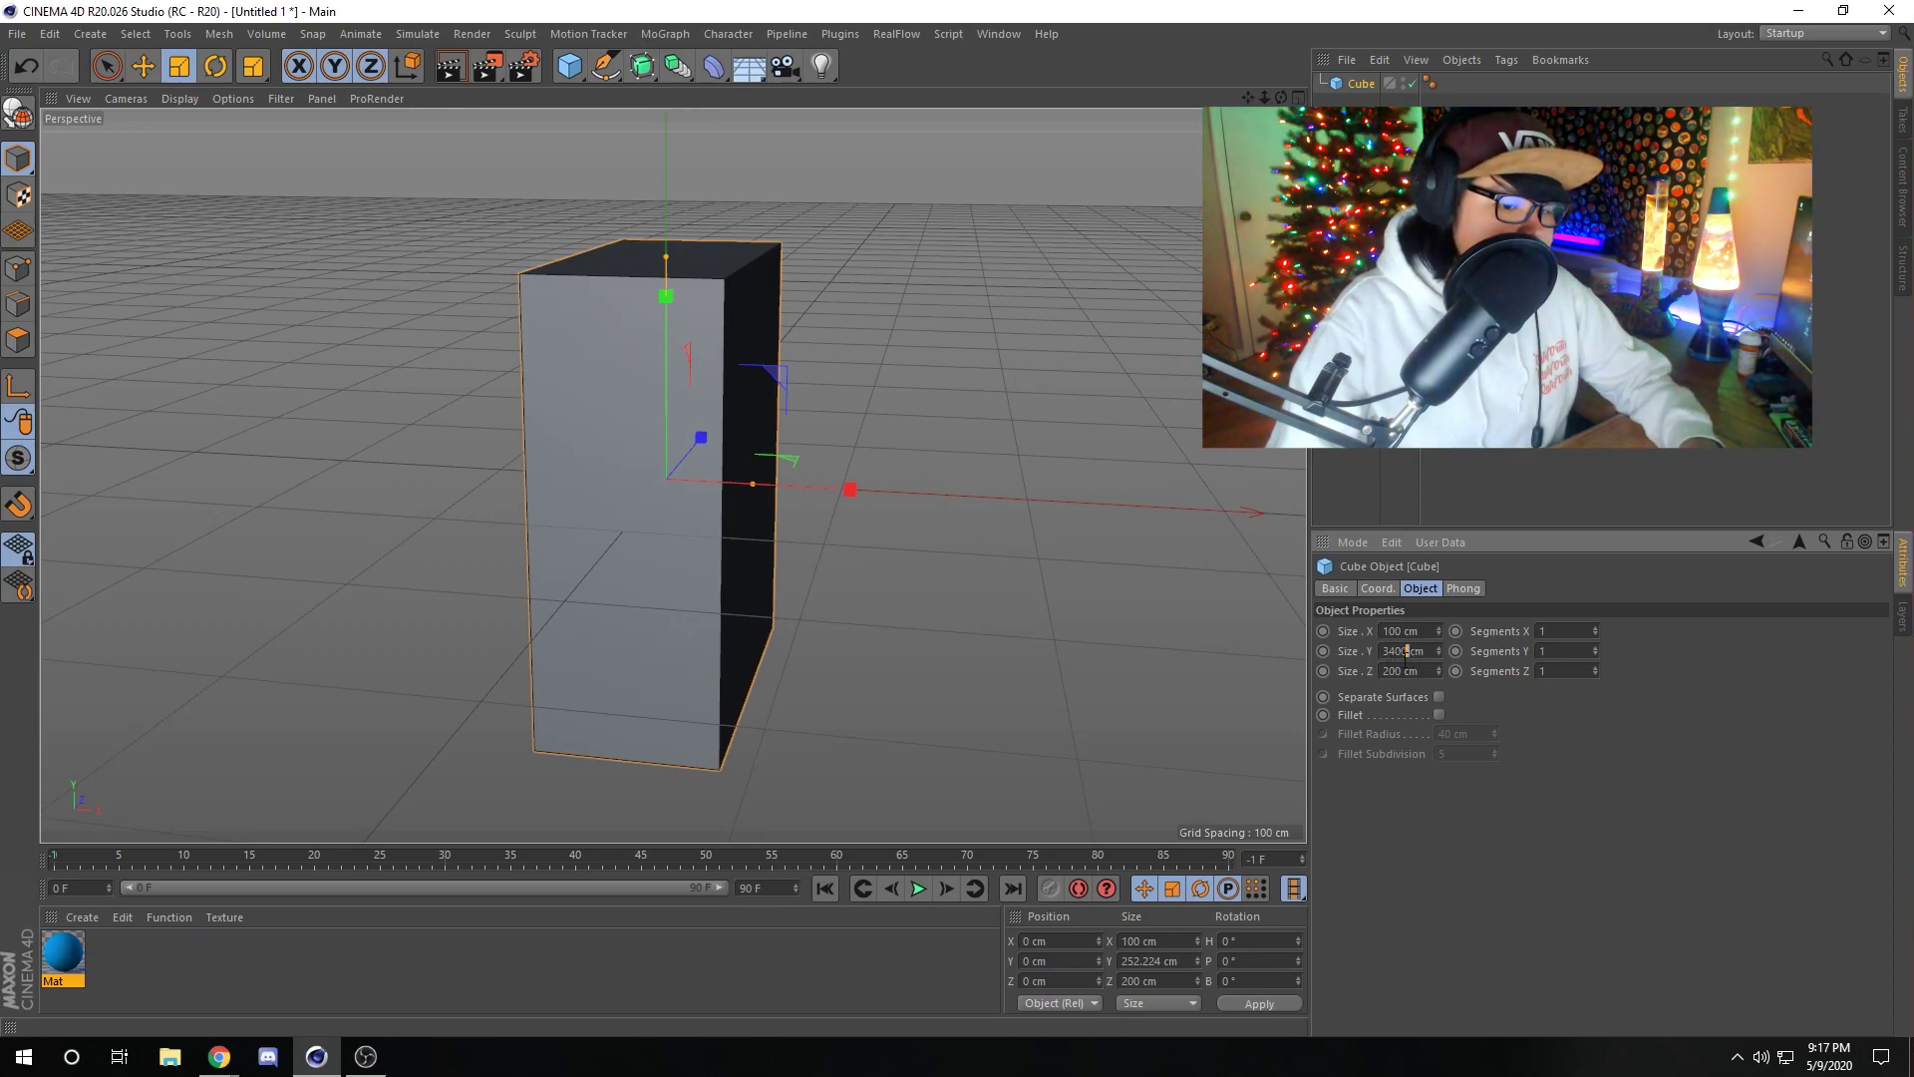
{"action": "mouse_move", "coordinate": [1407, 653]}
{"action": "left_mouse_down"}
{"action": "mouse_move", "coordinate": [1376, 658]}
{"action": "mouse_move", "coordinate": [1384, 672]}
{"action": "left_mouse_up"}
{"action": "type", "text": "300"}
{"action": "type", "text": "59"}
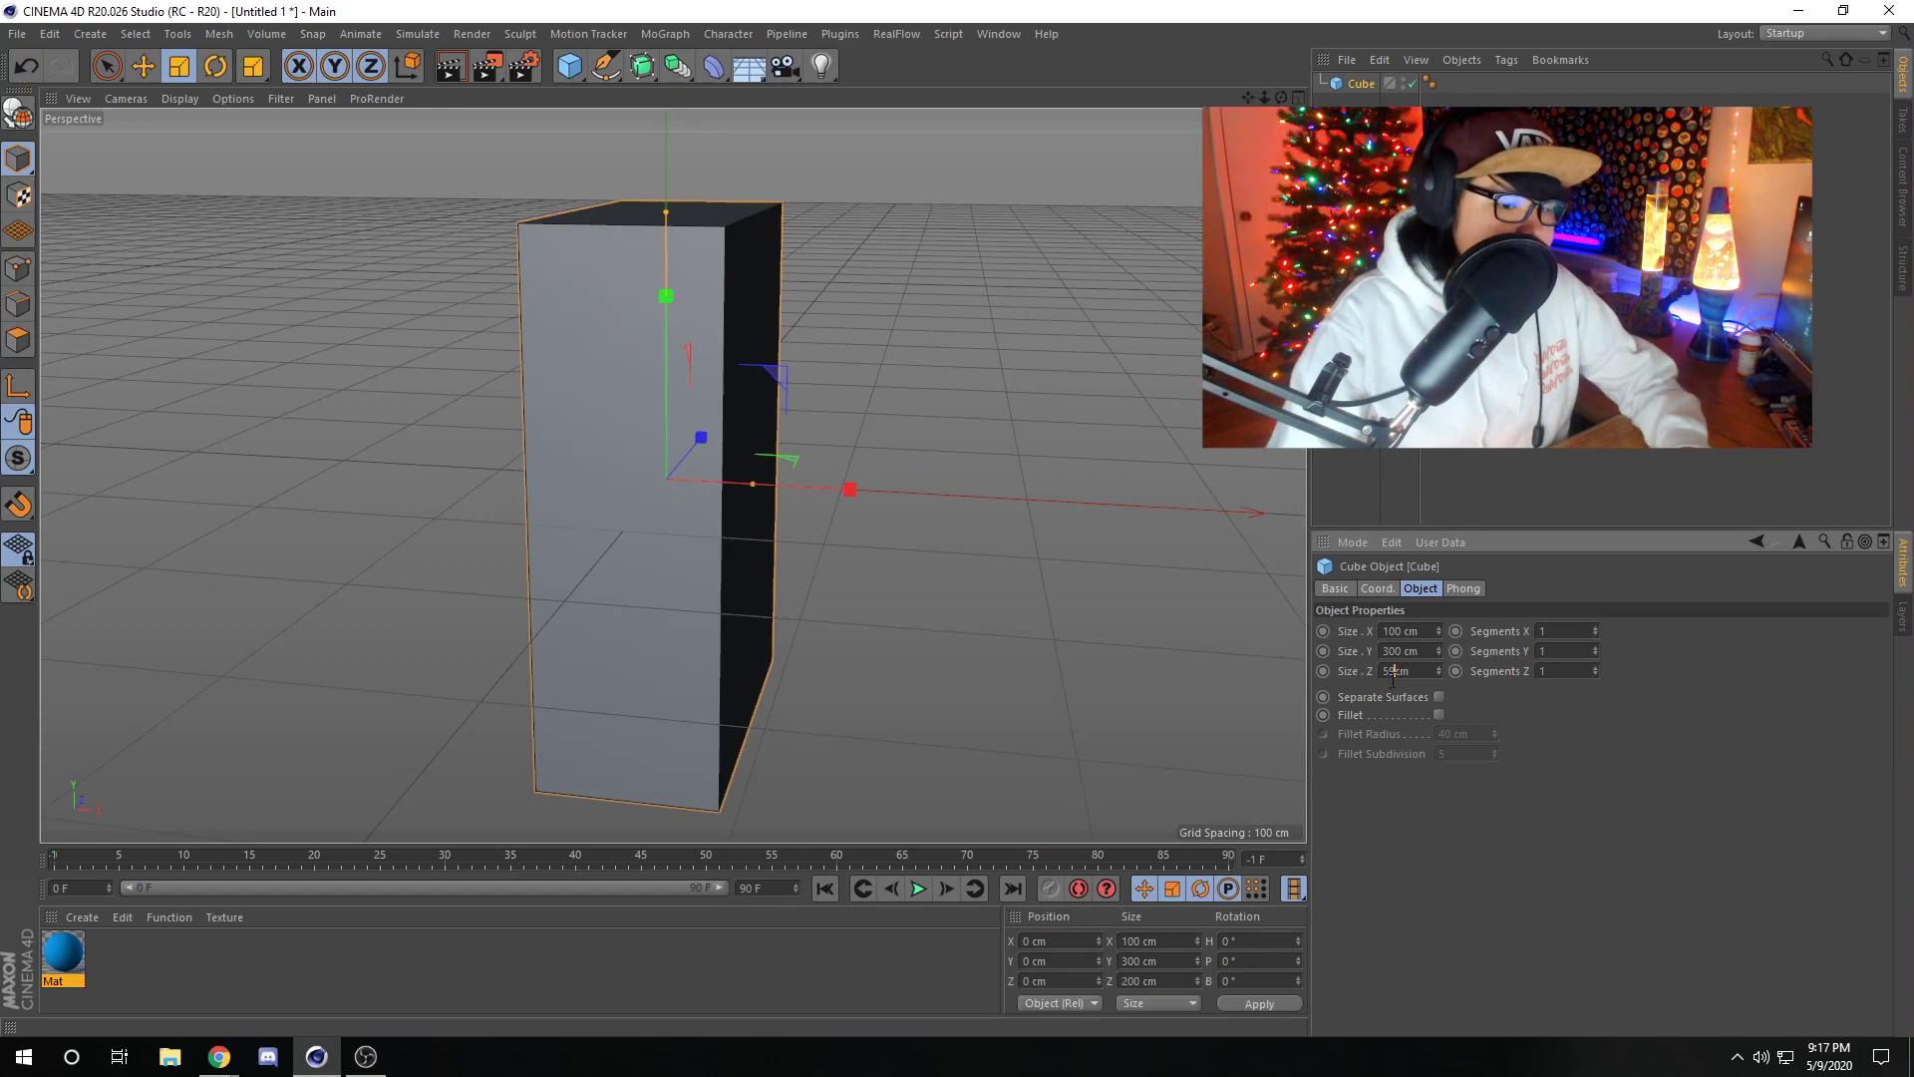
{"action": "key", "text": "BackSpace"}
{"action": "type", "text": "00"}
{"action": "left_click", "coordinate": [995, 556]}
Delete the resized cube and add a new cube with default dimensions.
{"action": "left_click_drag", "start_coordinate": [995, 564], "coordinate": [744, 474], "text": "alt"}
{"action": "left_click", "coordinate": [703, 446]}
{"action": "key", "text": "Delete"}
{"action": "left_click", "coordinate": [569, 65]}
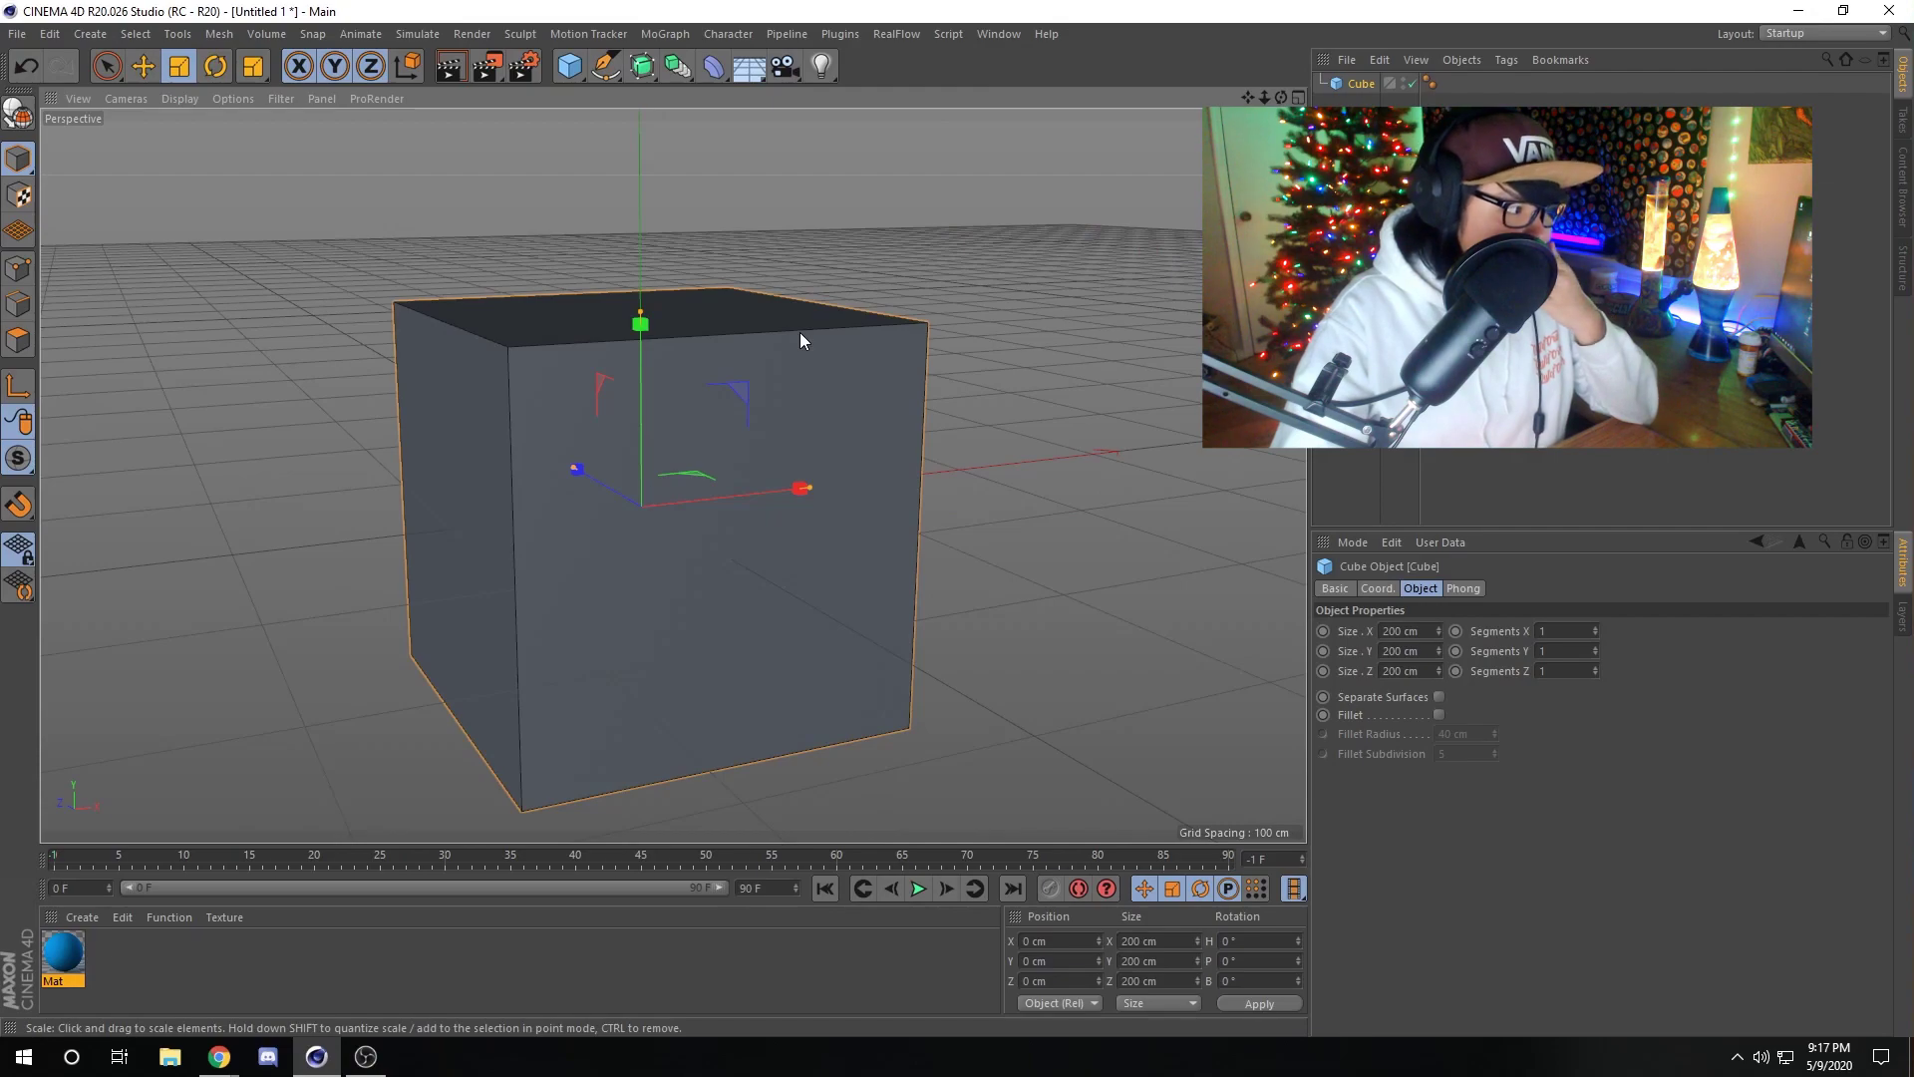
{"action": "left_click_drag", "start_coordinate": [798, 339], "coordinate": [718, 436], "text": "alt"}
{"action": "scroll", "coordinate": [708, 435], "scroll_direction": "up", "scroll_amount": 5}
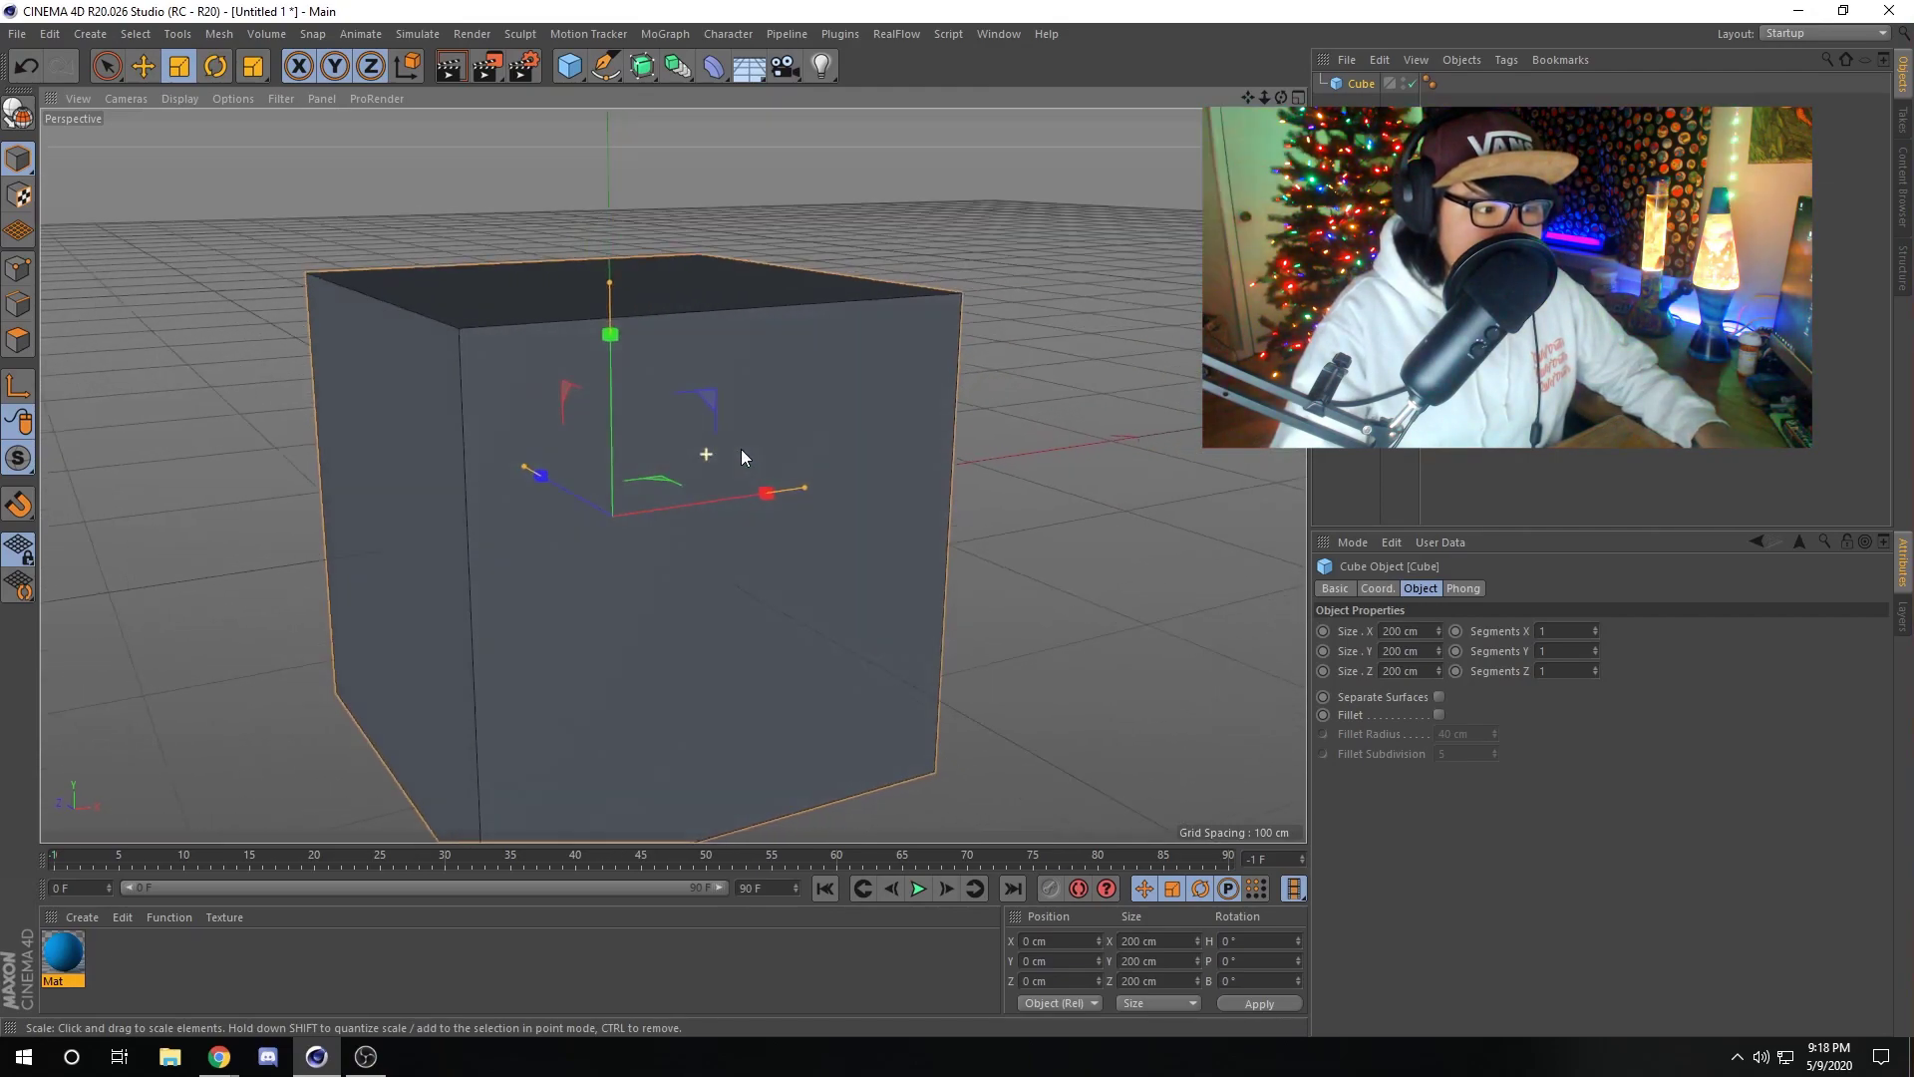
{"action": "scroll", "coordinate": [698, 444], "scroll_direction": "down", "scroll_amount": 5}
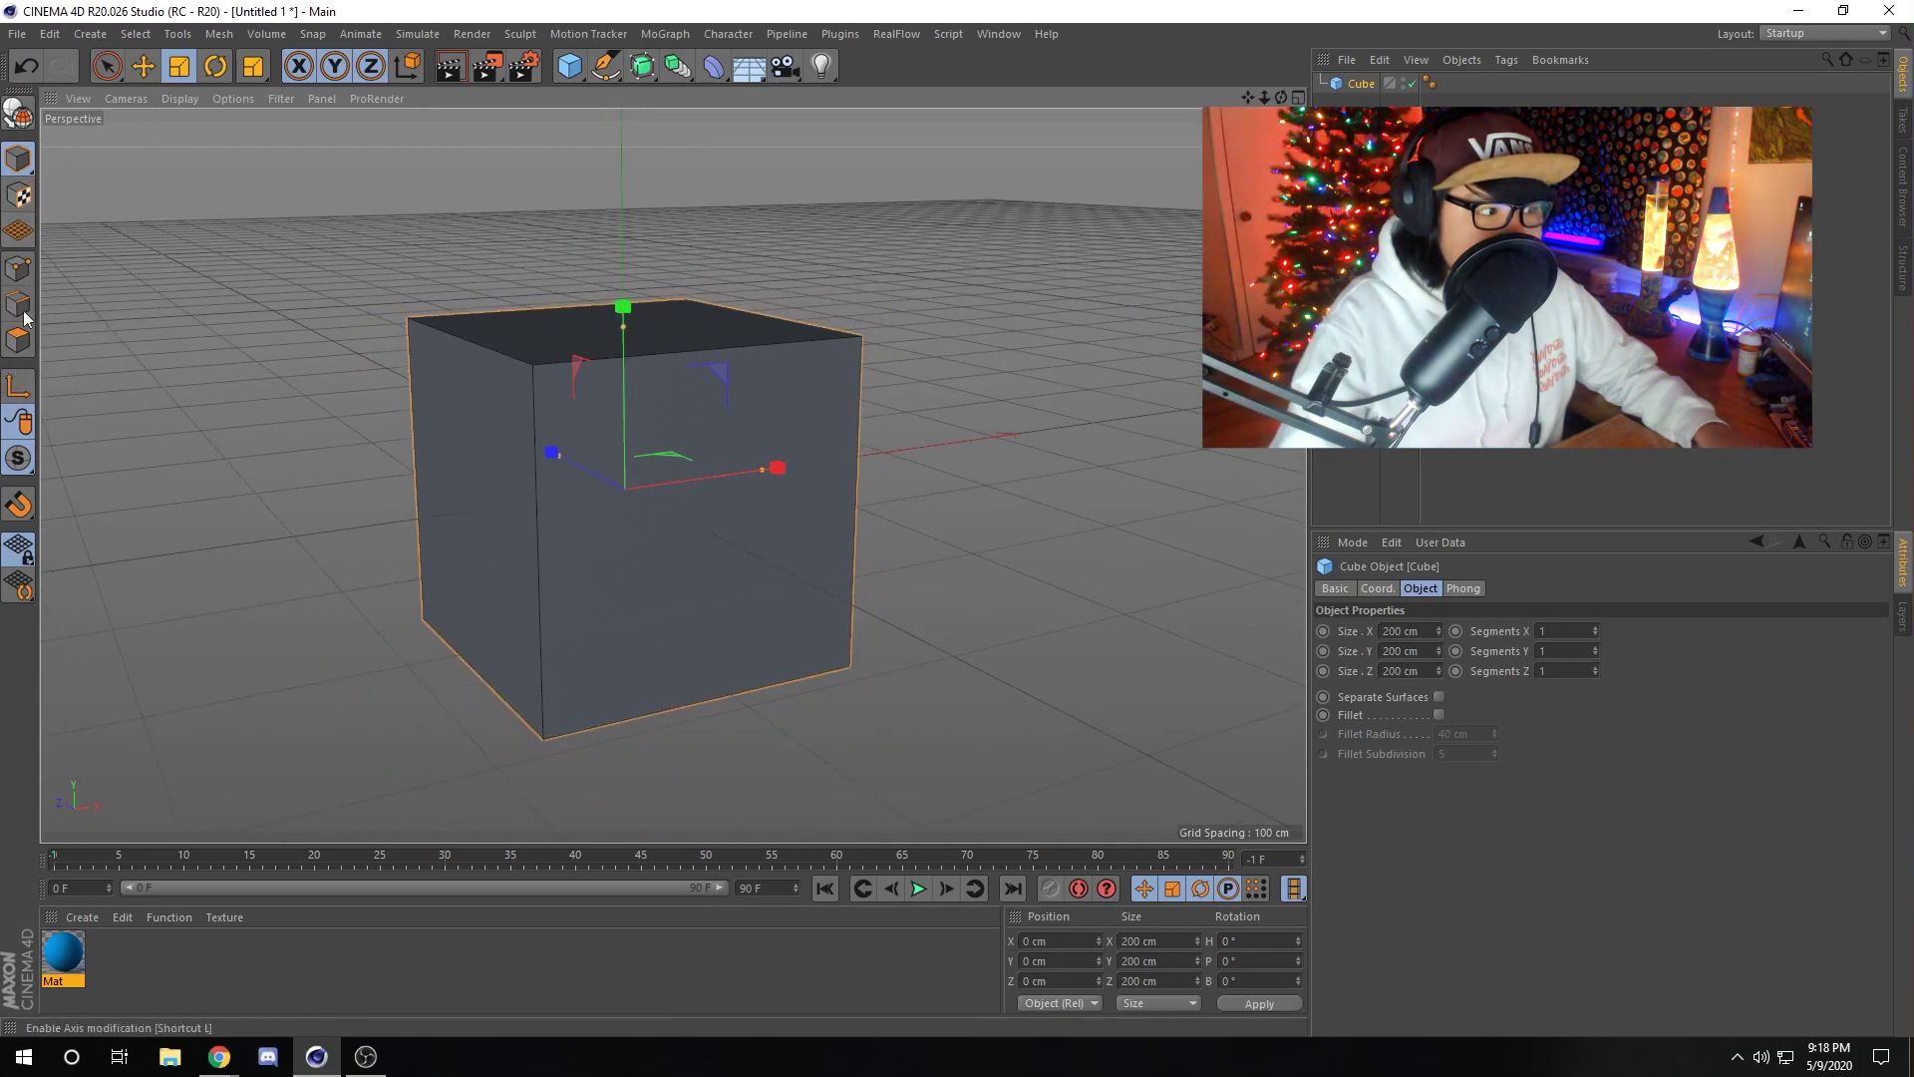
Replace the cube with a cylinder and add a cone and a capsule at the same origin.
{"action": "left_click_drag", "start_coordinate": [289, 308], "coordinate": [637, 391], "text": "alt"}
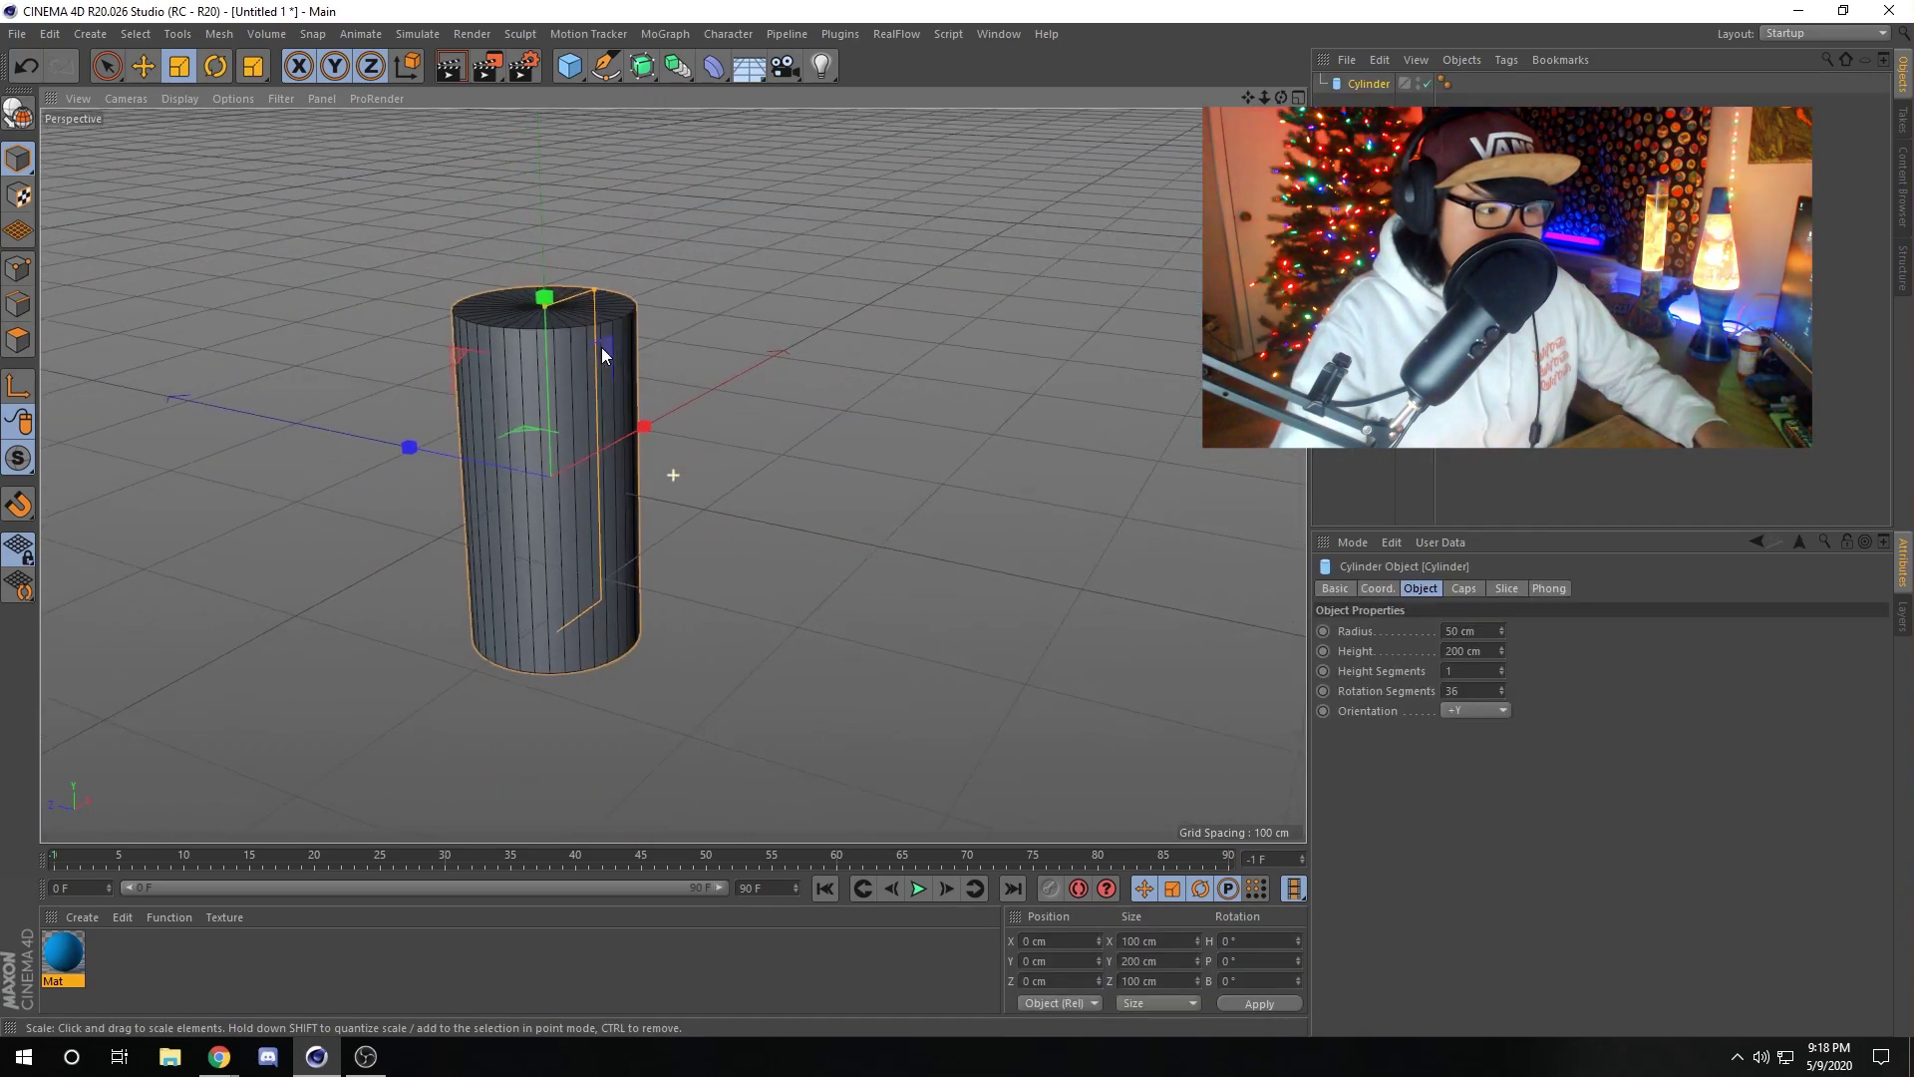
{"action": "scroll", "coordinate": [597, 345], "scroll_direction": "up", "scroll_amount": 3}
{"action": "left_click_drag", "start_coordinate": [588, 323], "coordinate": [598, 284], "text": "alt"}
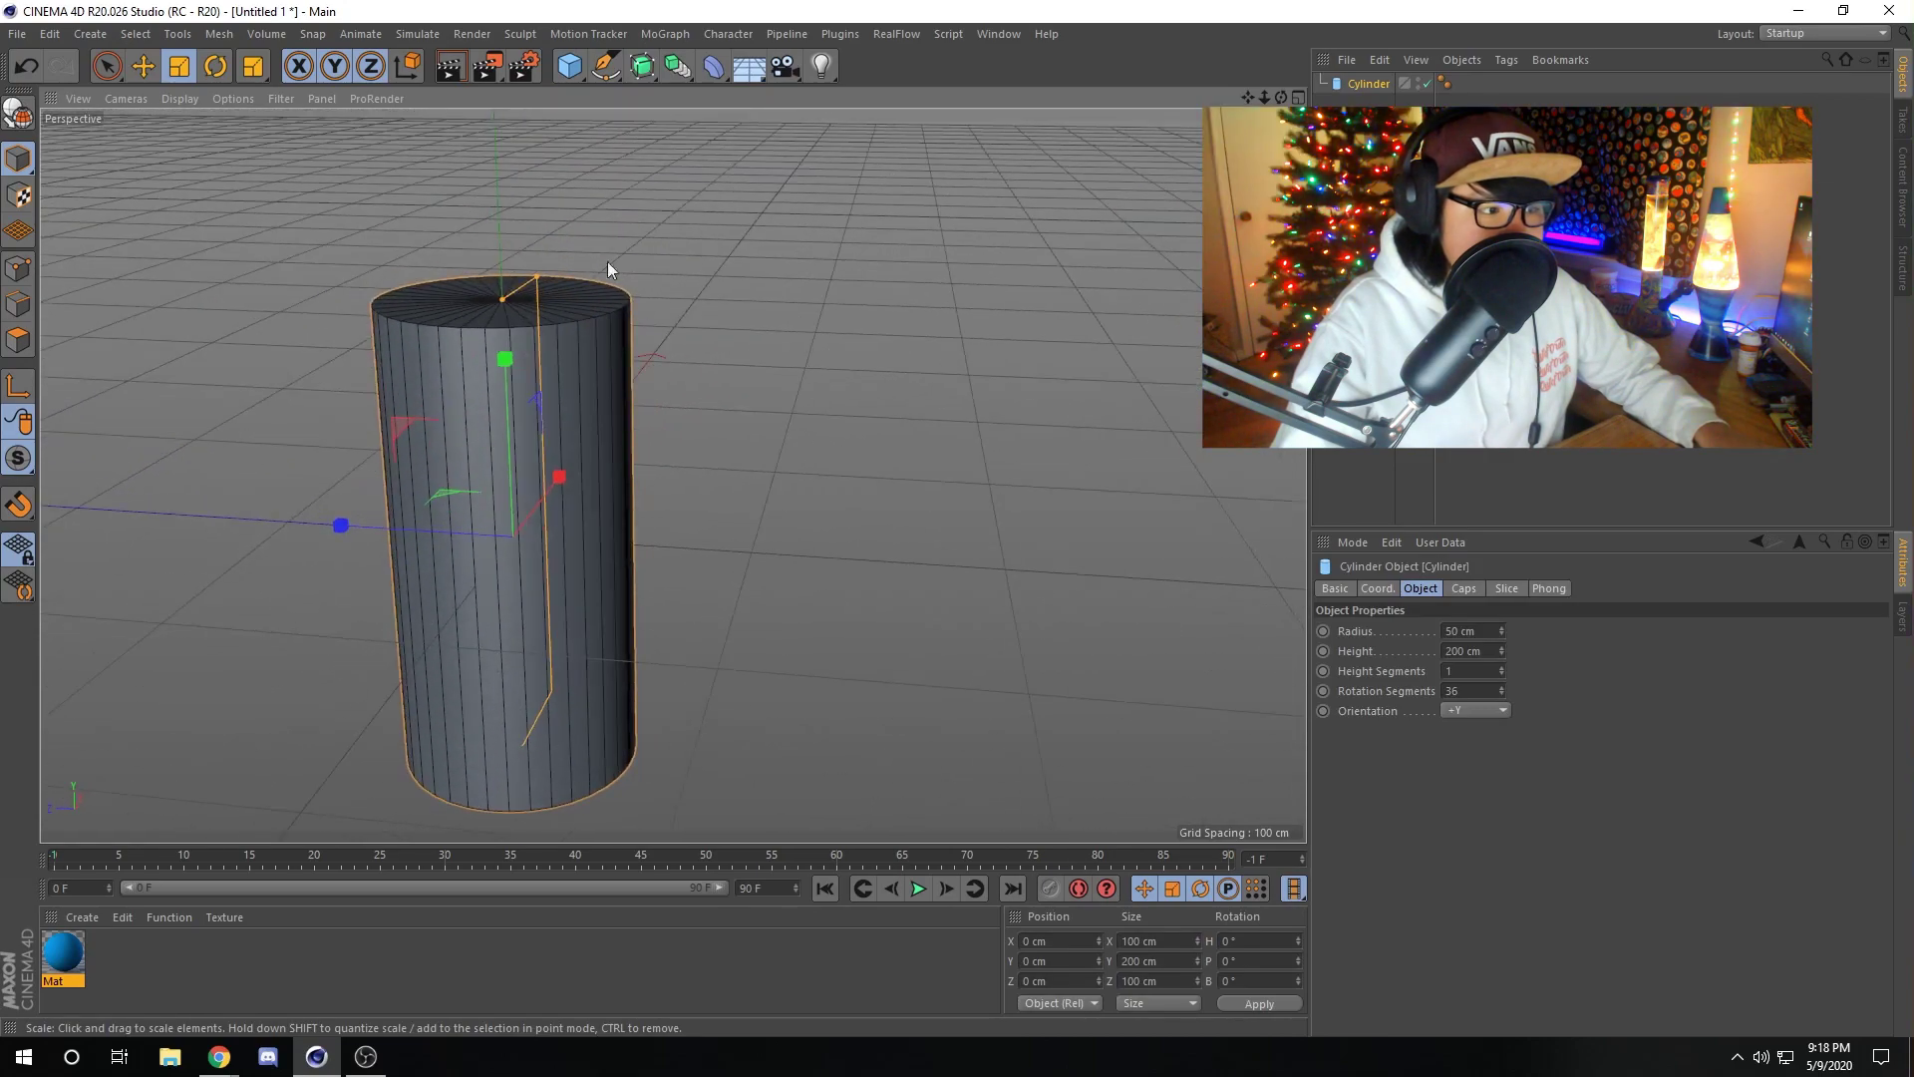
{"action": "left_click_drag", "start_coordinate": [567, 76], "coordinate": [816, 117]}
{"action": "left_click_drag", "start_coordinate": [570, 67], "coordinate": [732, 164]}
Select the primitives with Live Selection and delete them all from the scene.
{"action": "left_click", "coordinate": [119, 67]}
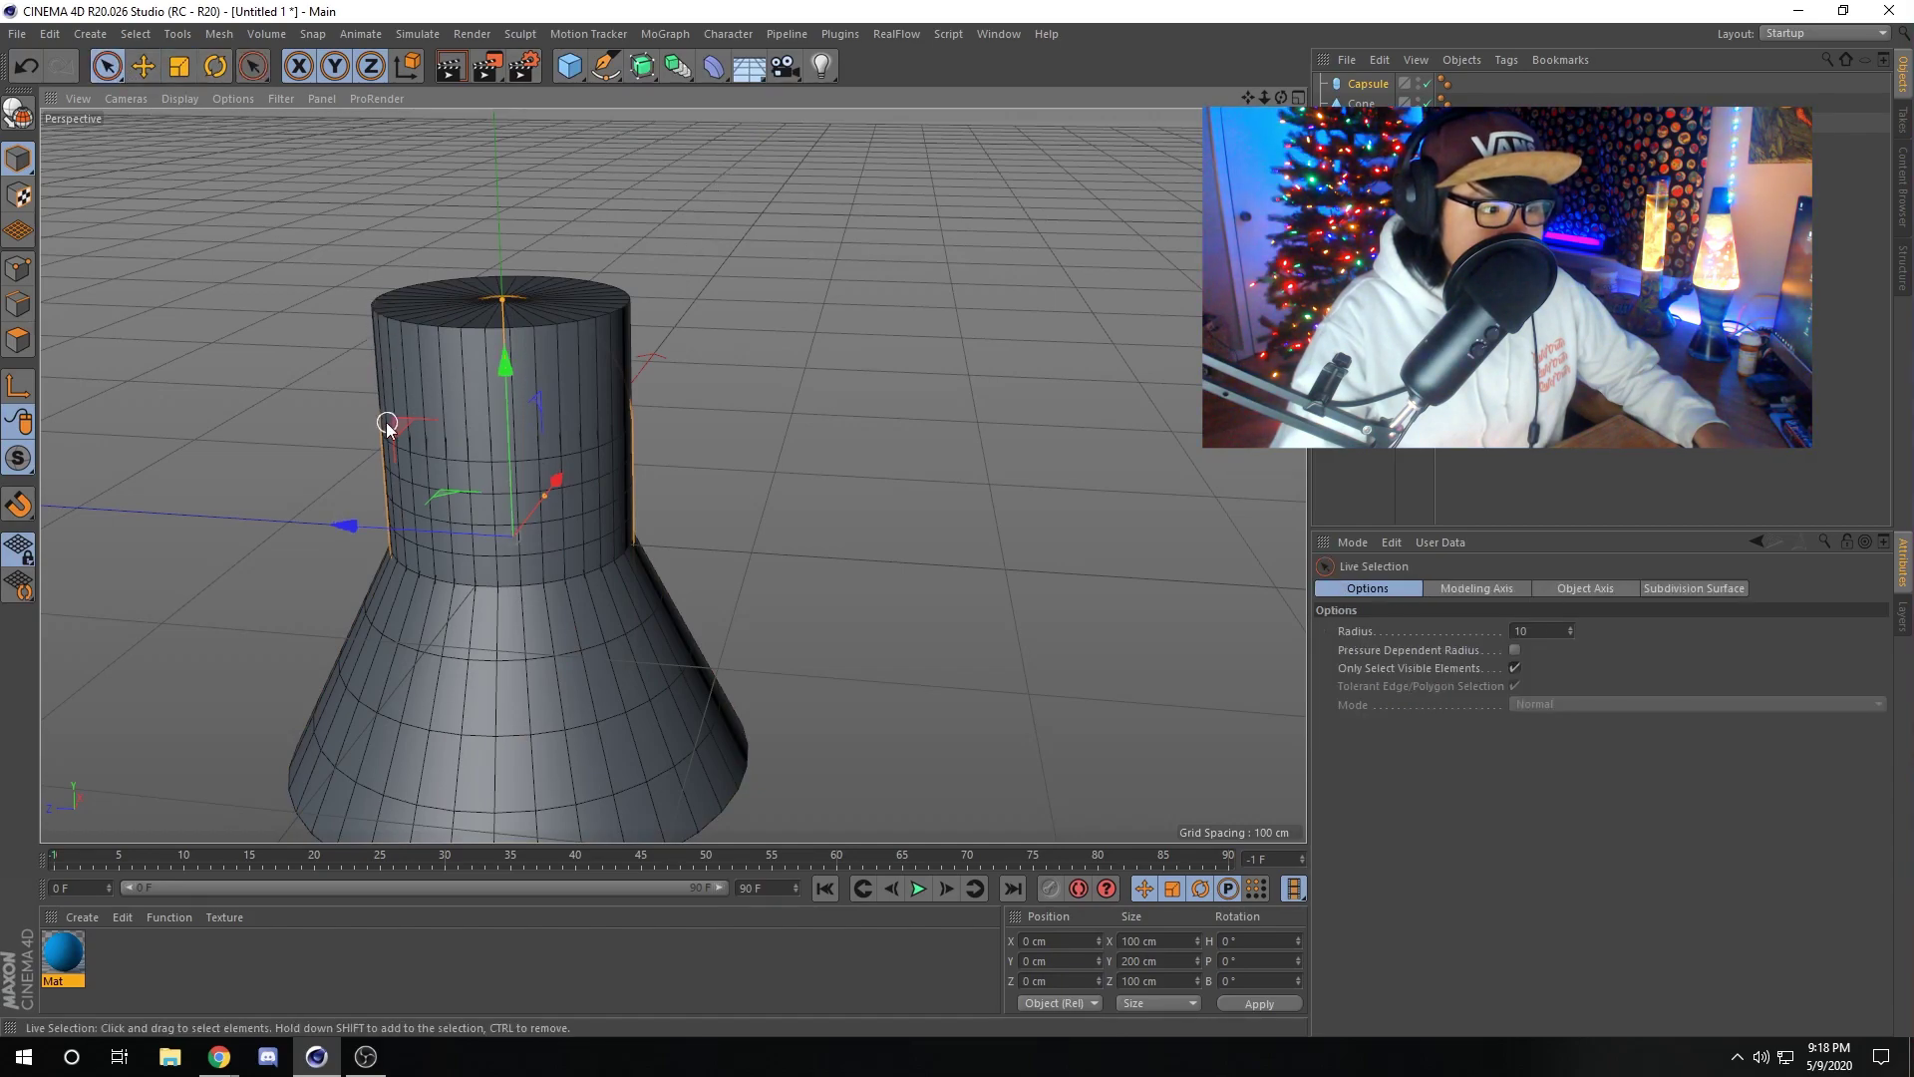
{"action": "left_click_drag", "start_coordinate": [399, 423], "coordinate": [739, 239]}
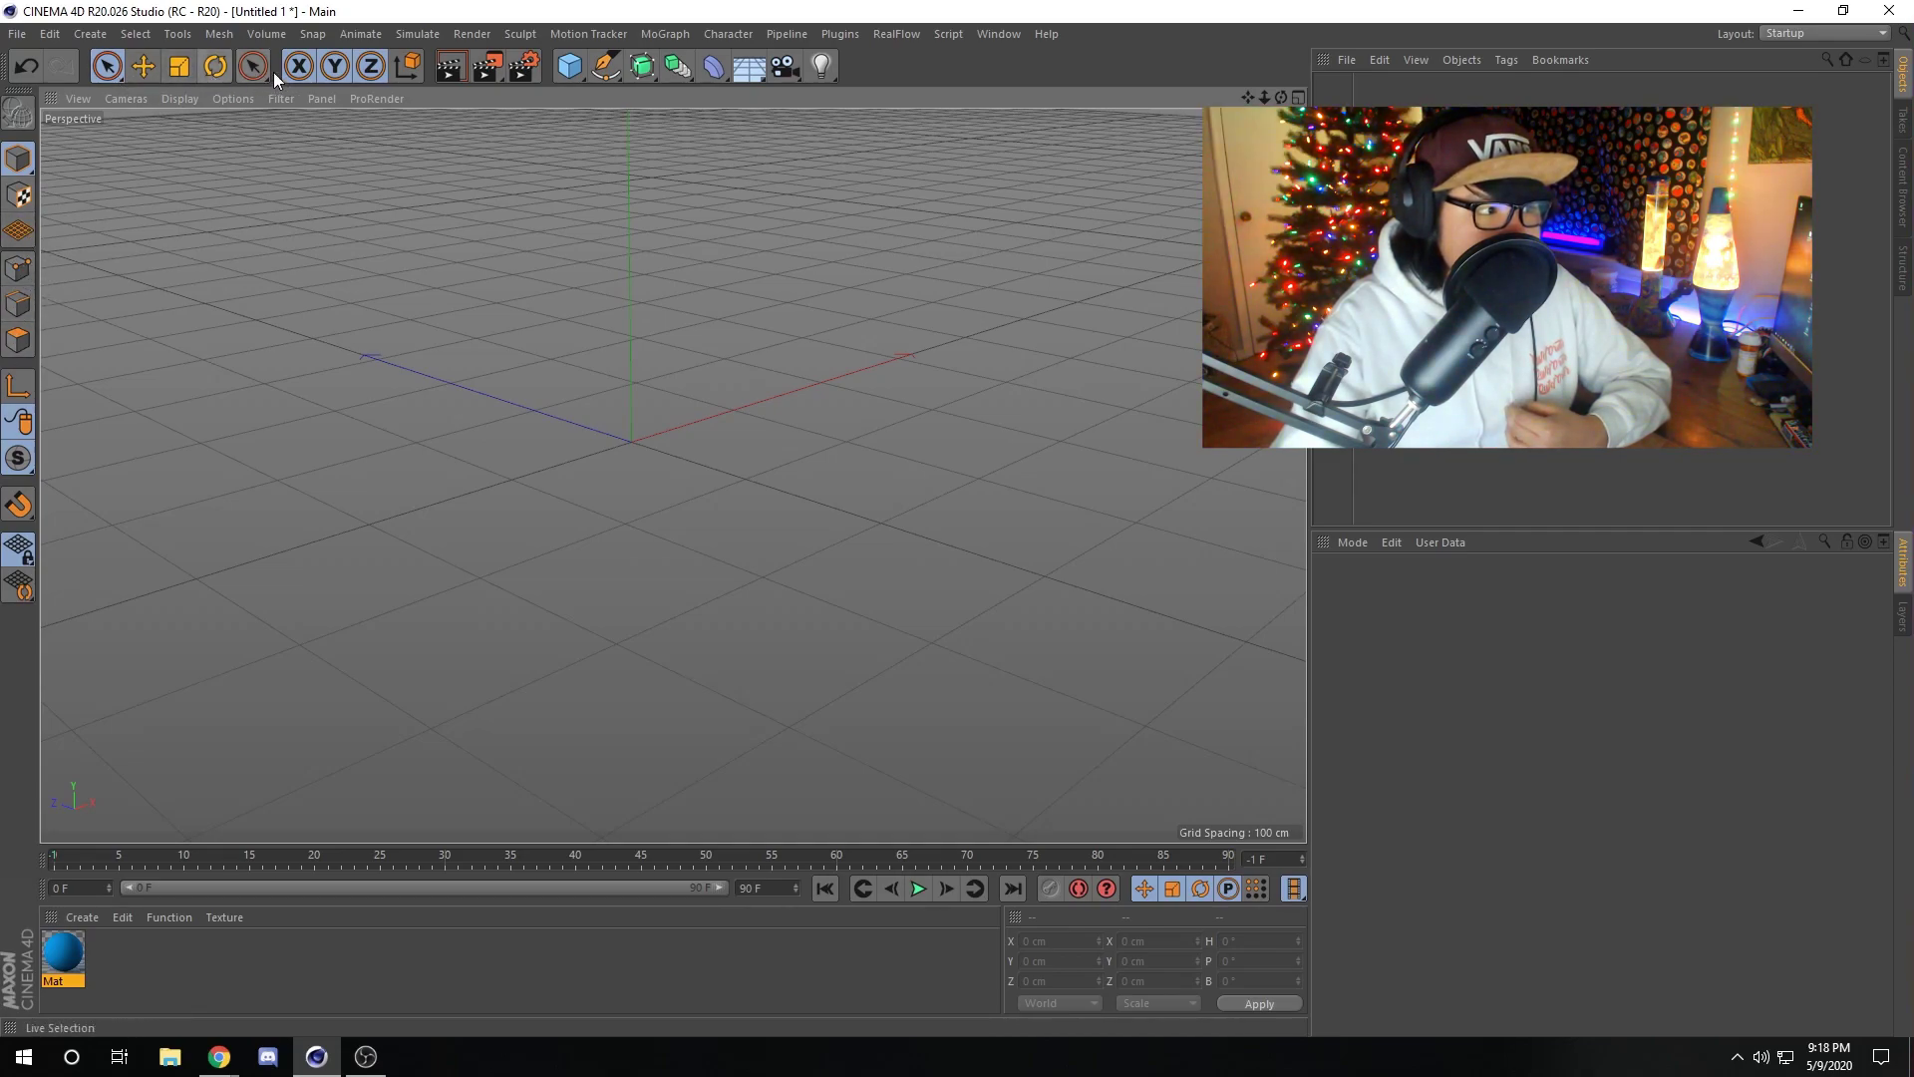
Try out the Move, Scale and Rotate tools and return to Live Selection.
{"action": "left_click", "coordinate": [147, 75]}
{"action": "left_click", "coordinate": [111, 69]}
{"action": "left_click", "coordinate": [177, 71]}
{"action": "left_click", "coordinate": [205, 70]}
{"action": "left_click", "coordinate": [169, 72]}
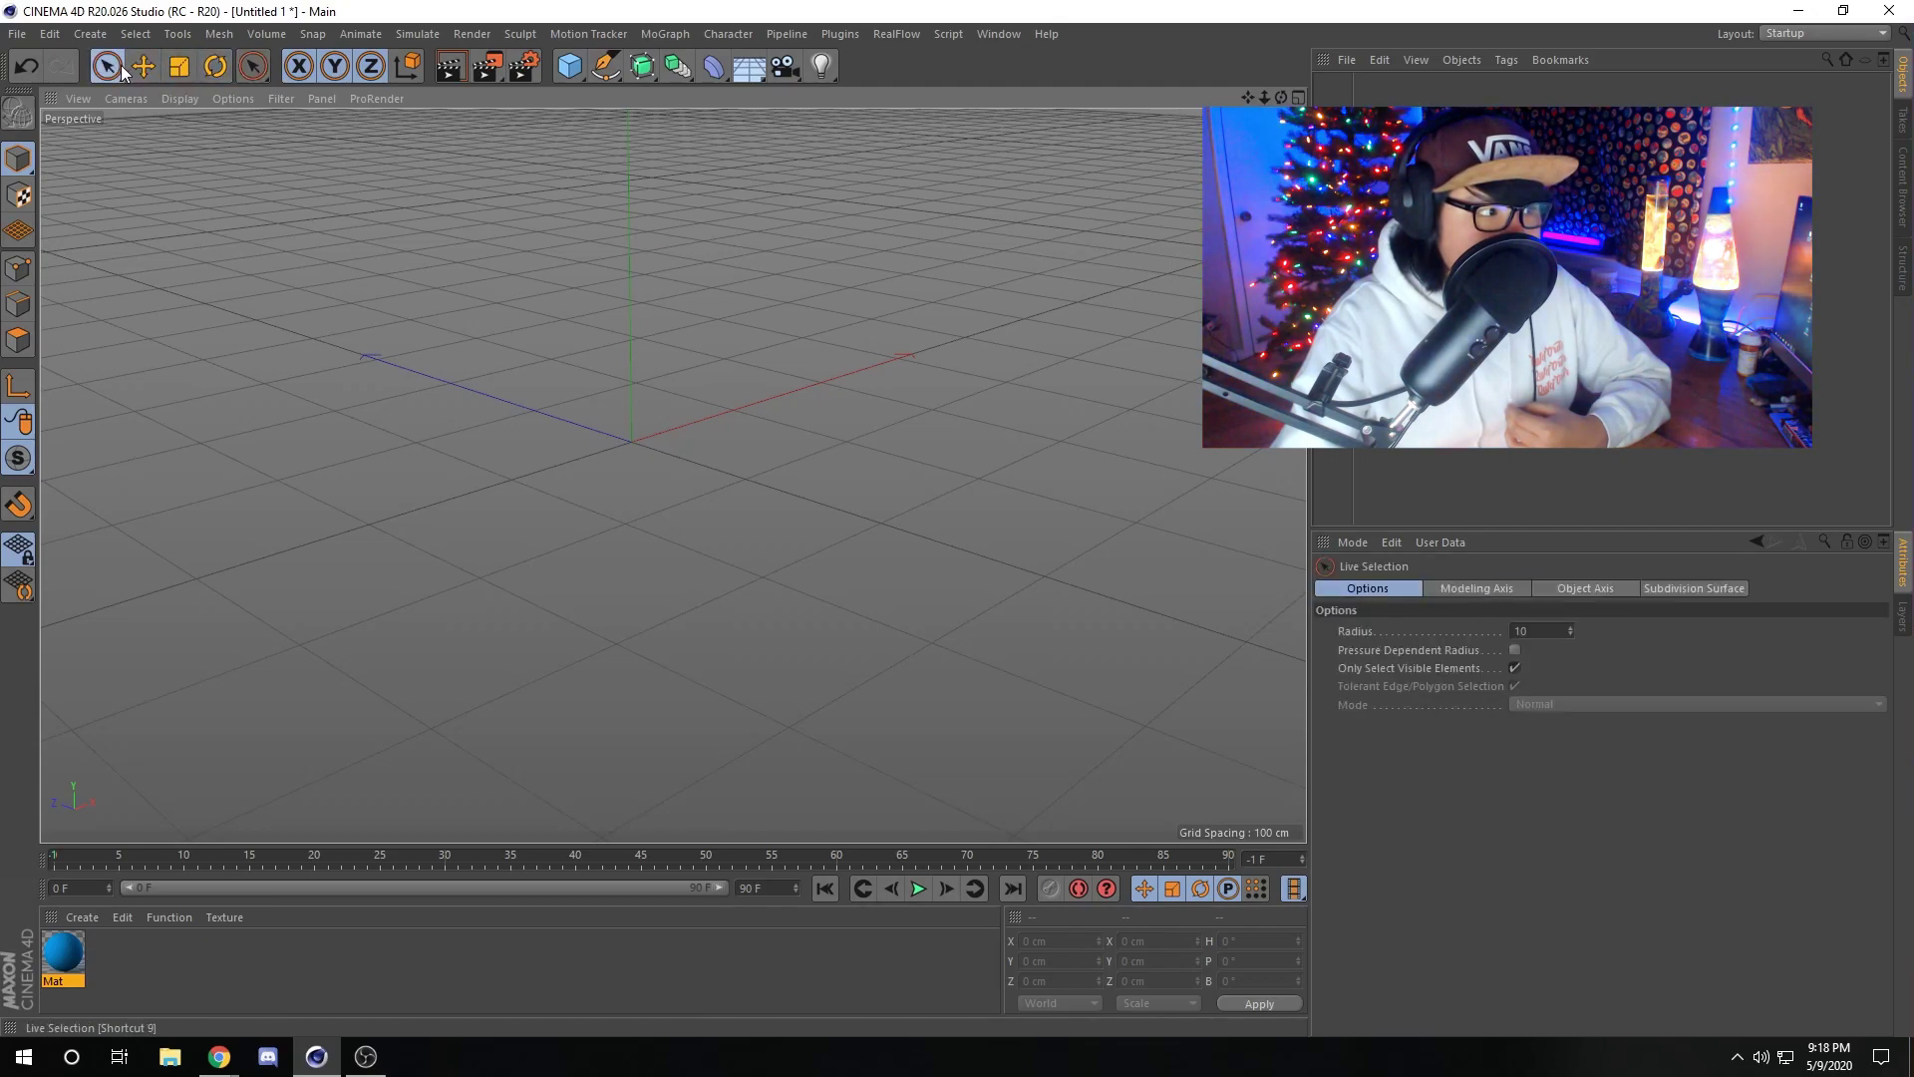
{"action": "key", "text": "r"}
{"action": "key", "text": "9"}
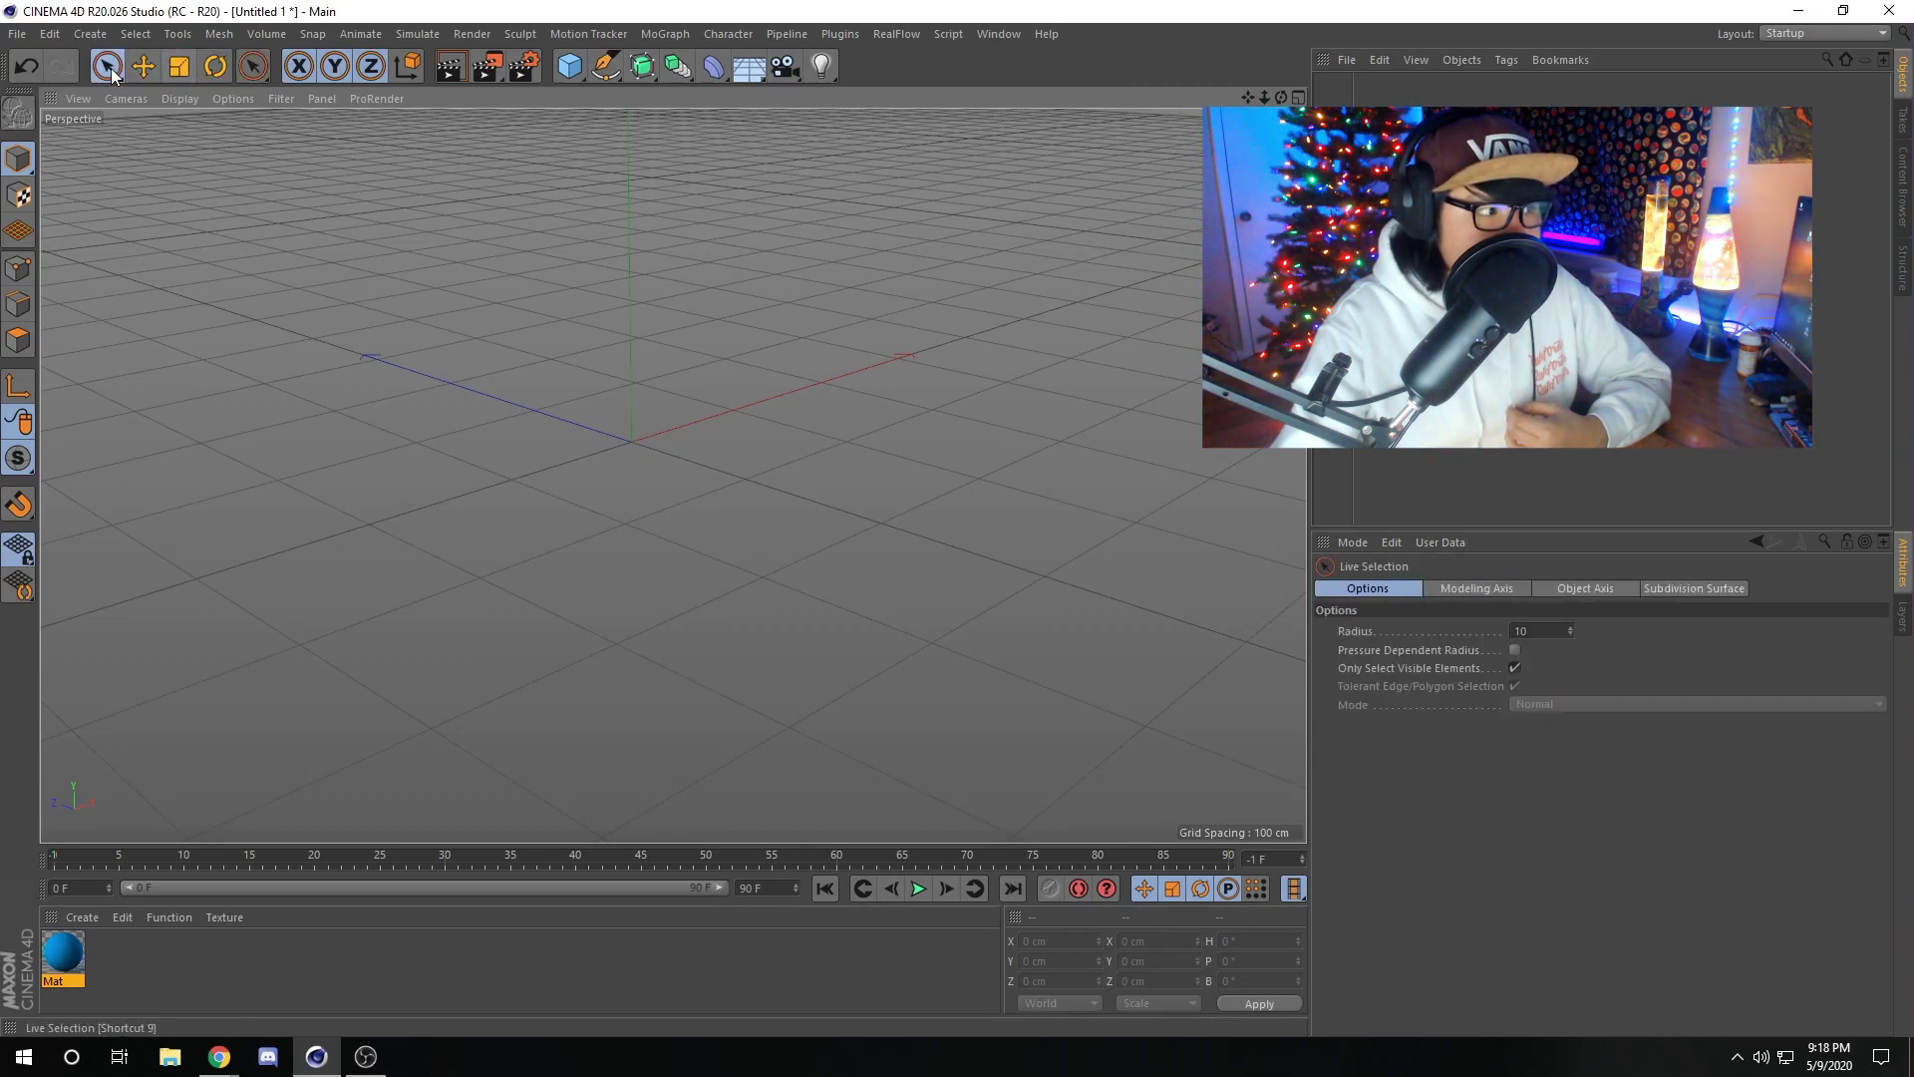
Render the active view of the empty scene.
{"action": "left_click", "coordinate": [455, 74]}
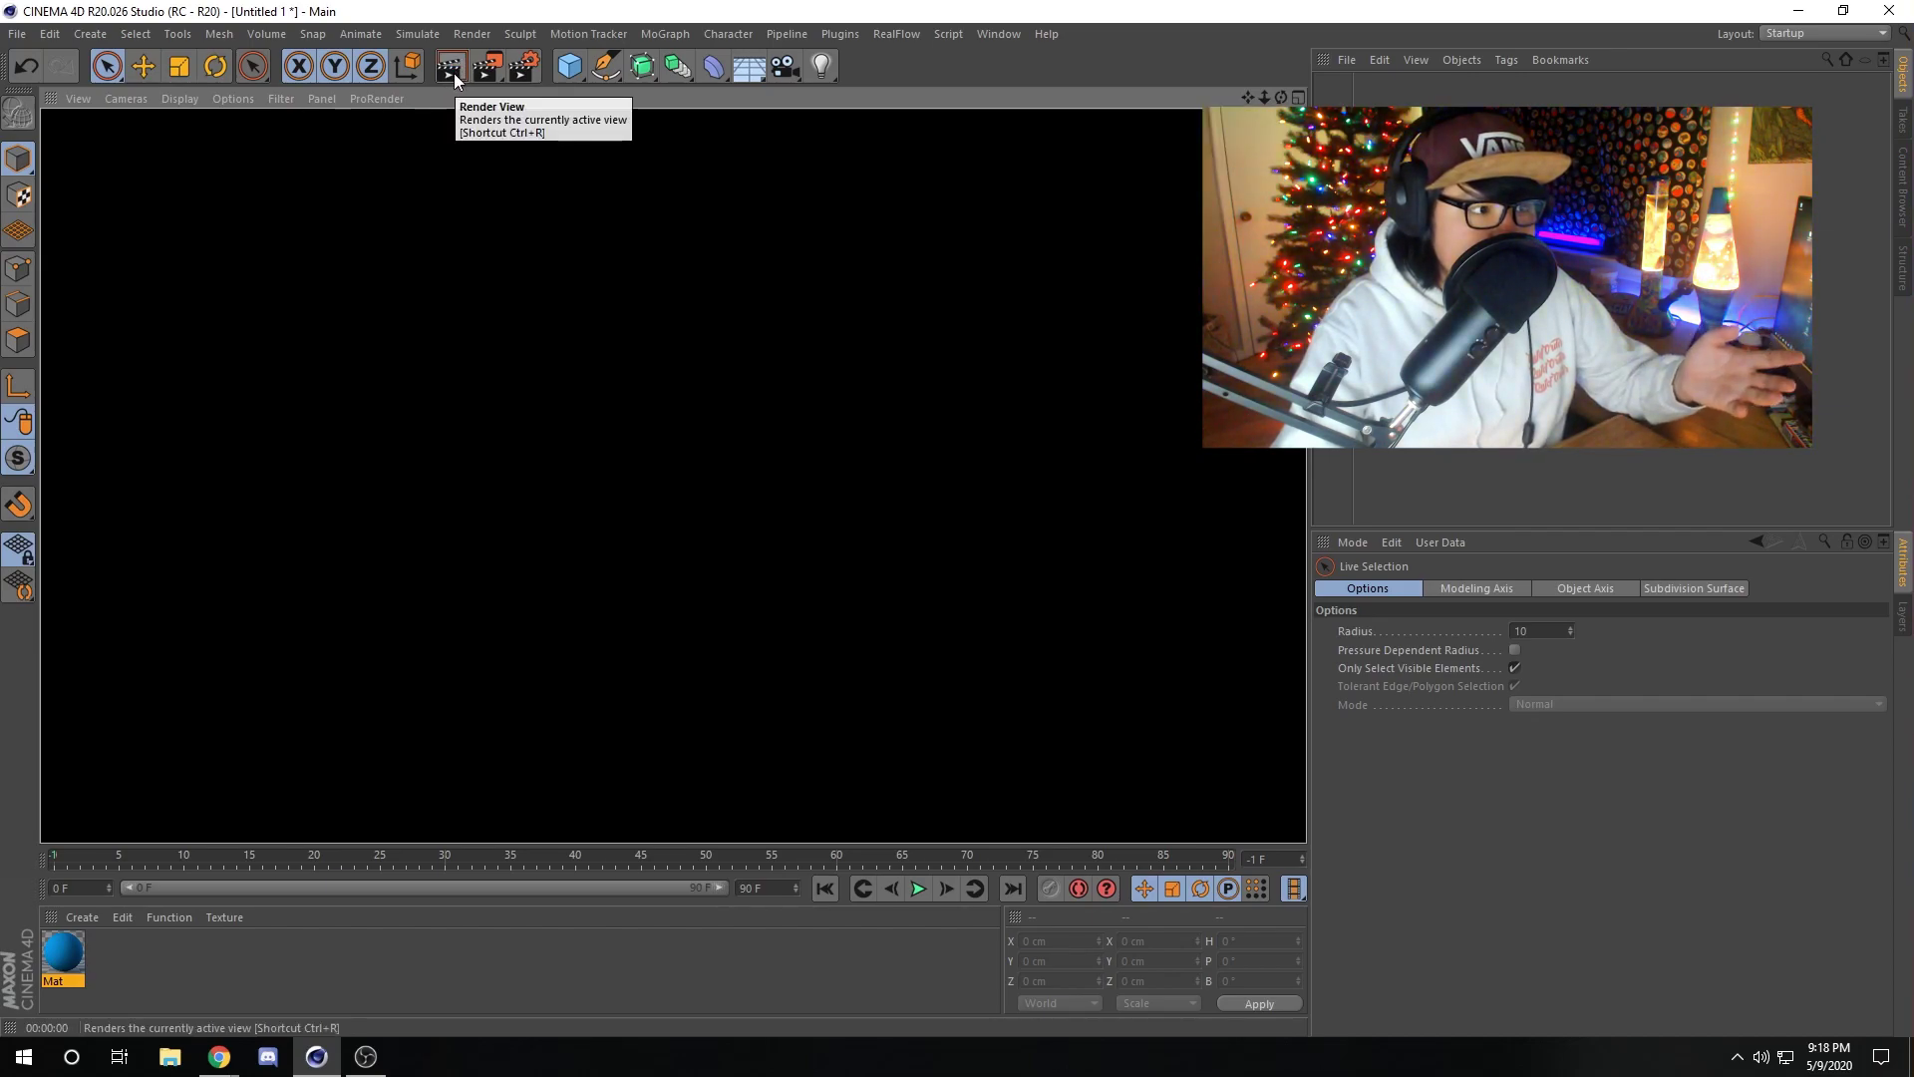
{"action": "left_click", "coordinate": [655, 68]}
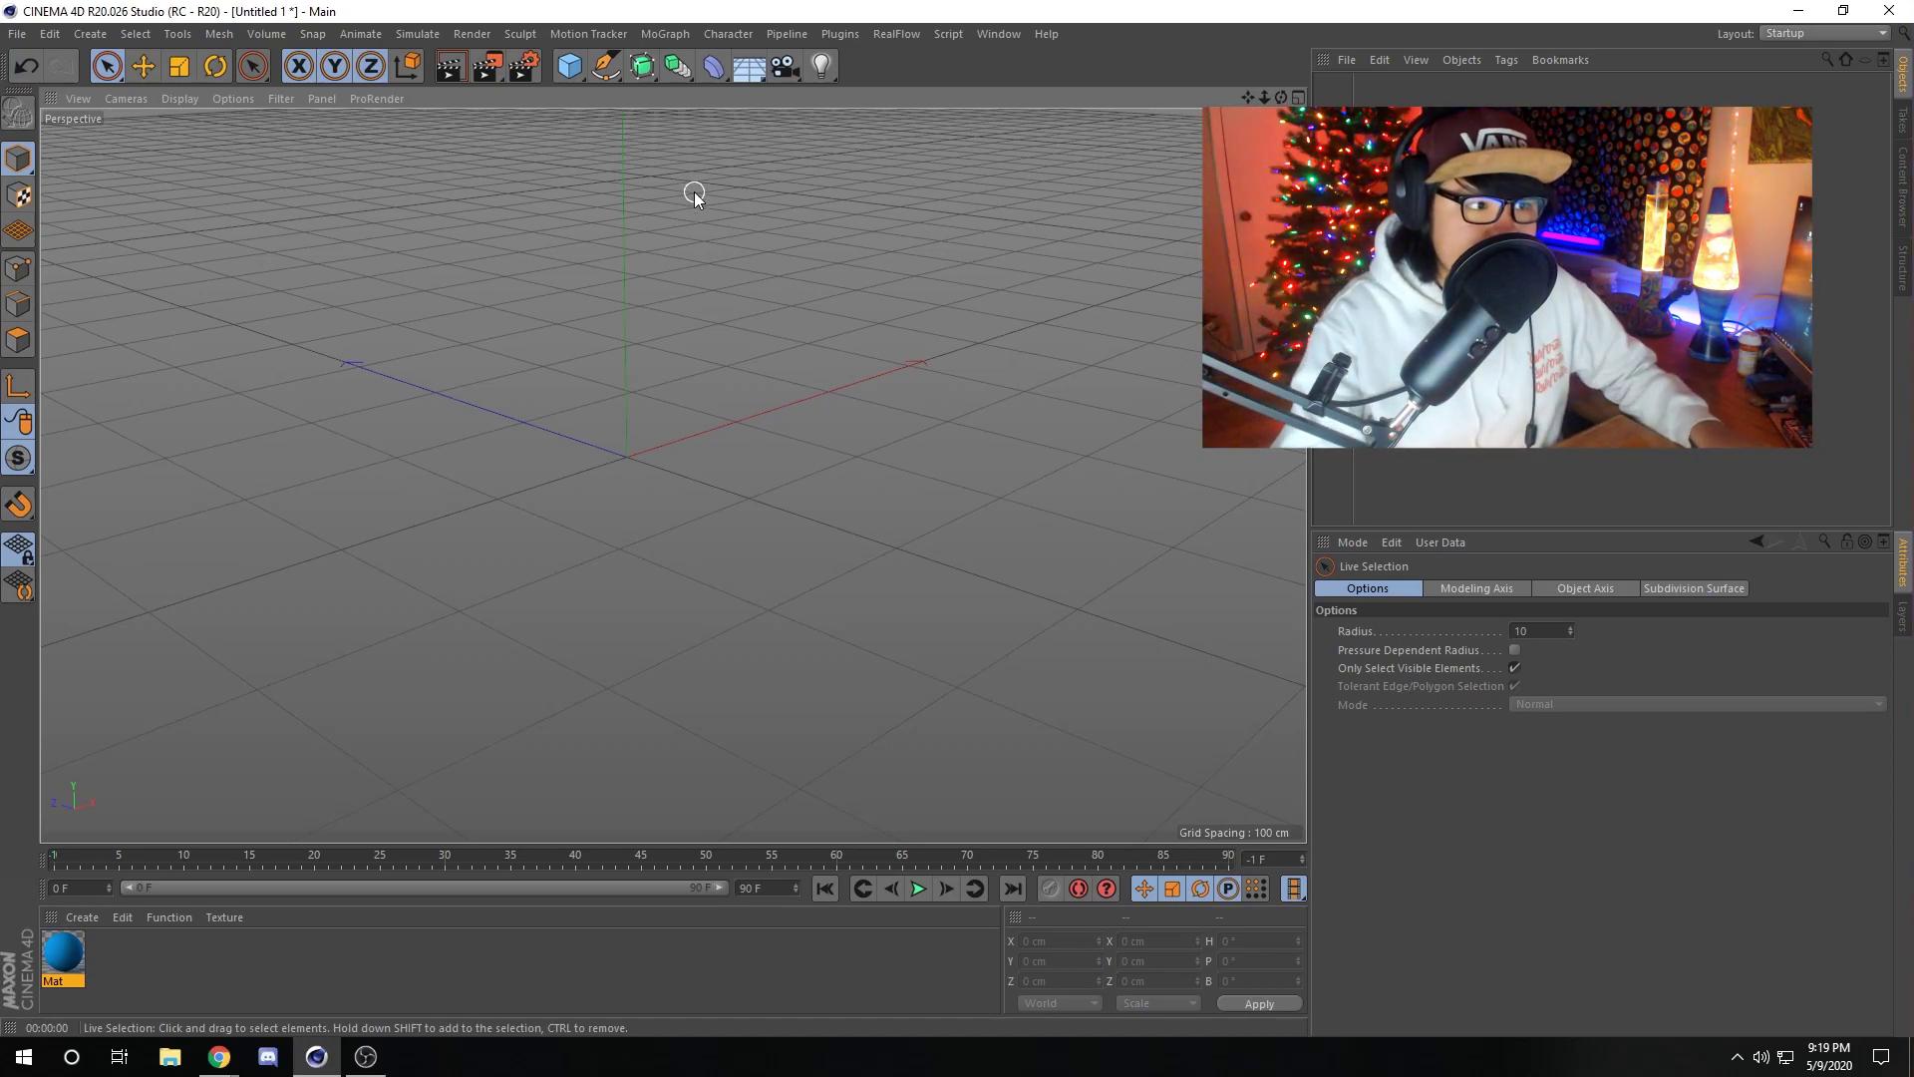
Add a MoText object to the scene and frame it from the front.
{"action": "left_click", "coordinate": [676, 36]}
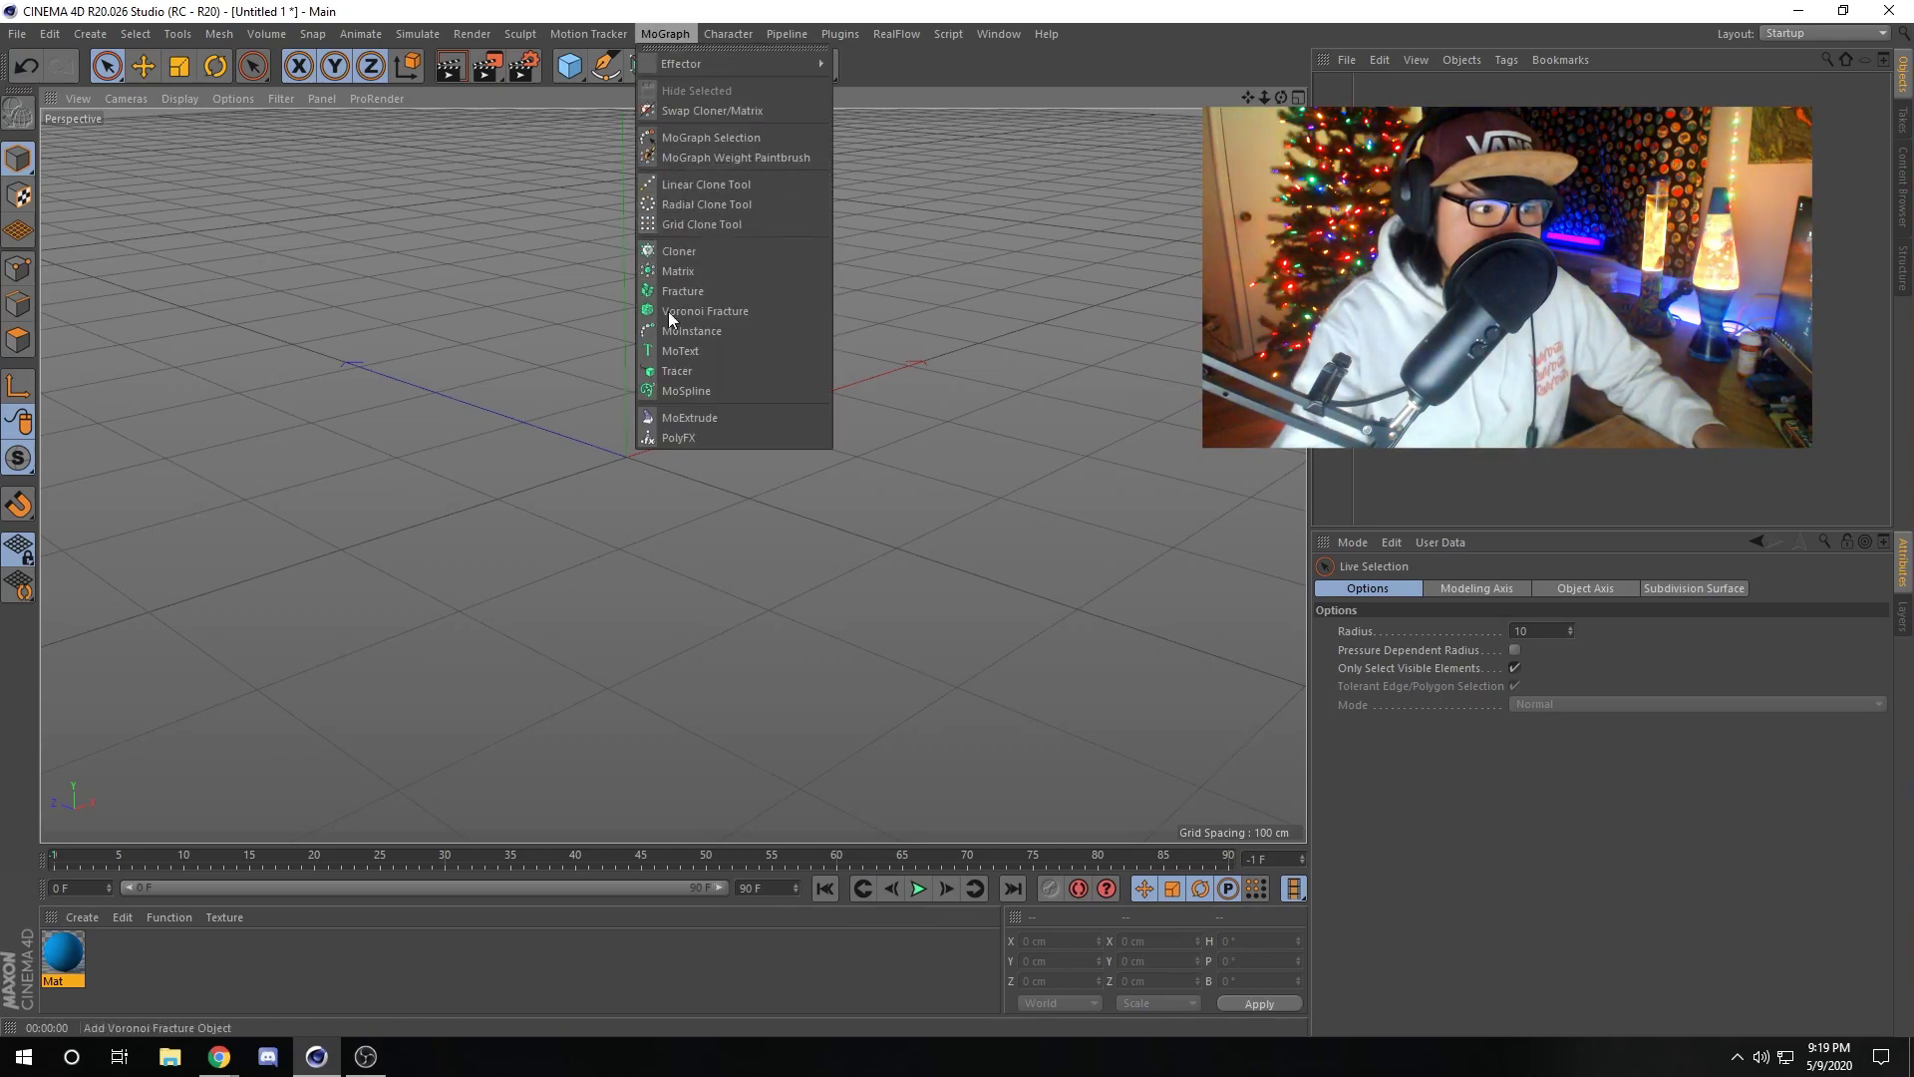
{"action": "left_click", "coordinate": [672, 353]}
{"action": "left_click_drag", "start_coordinate": [810, 319], "coordinate": [726, 343], "text": "alt"}
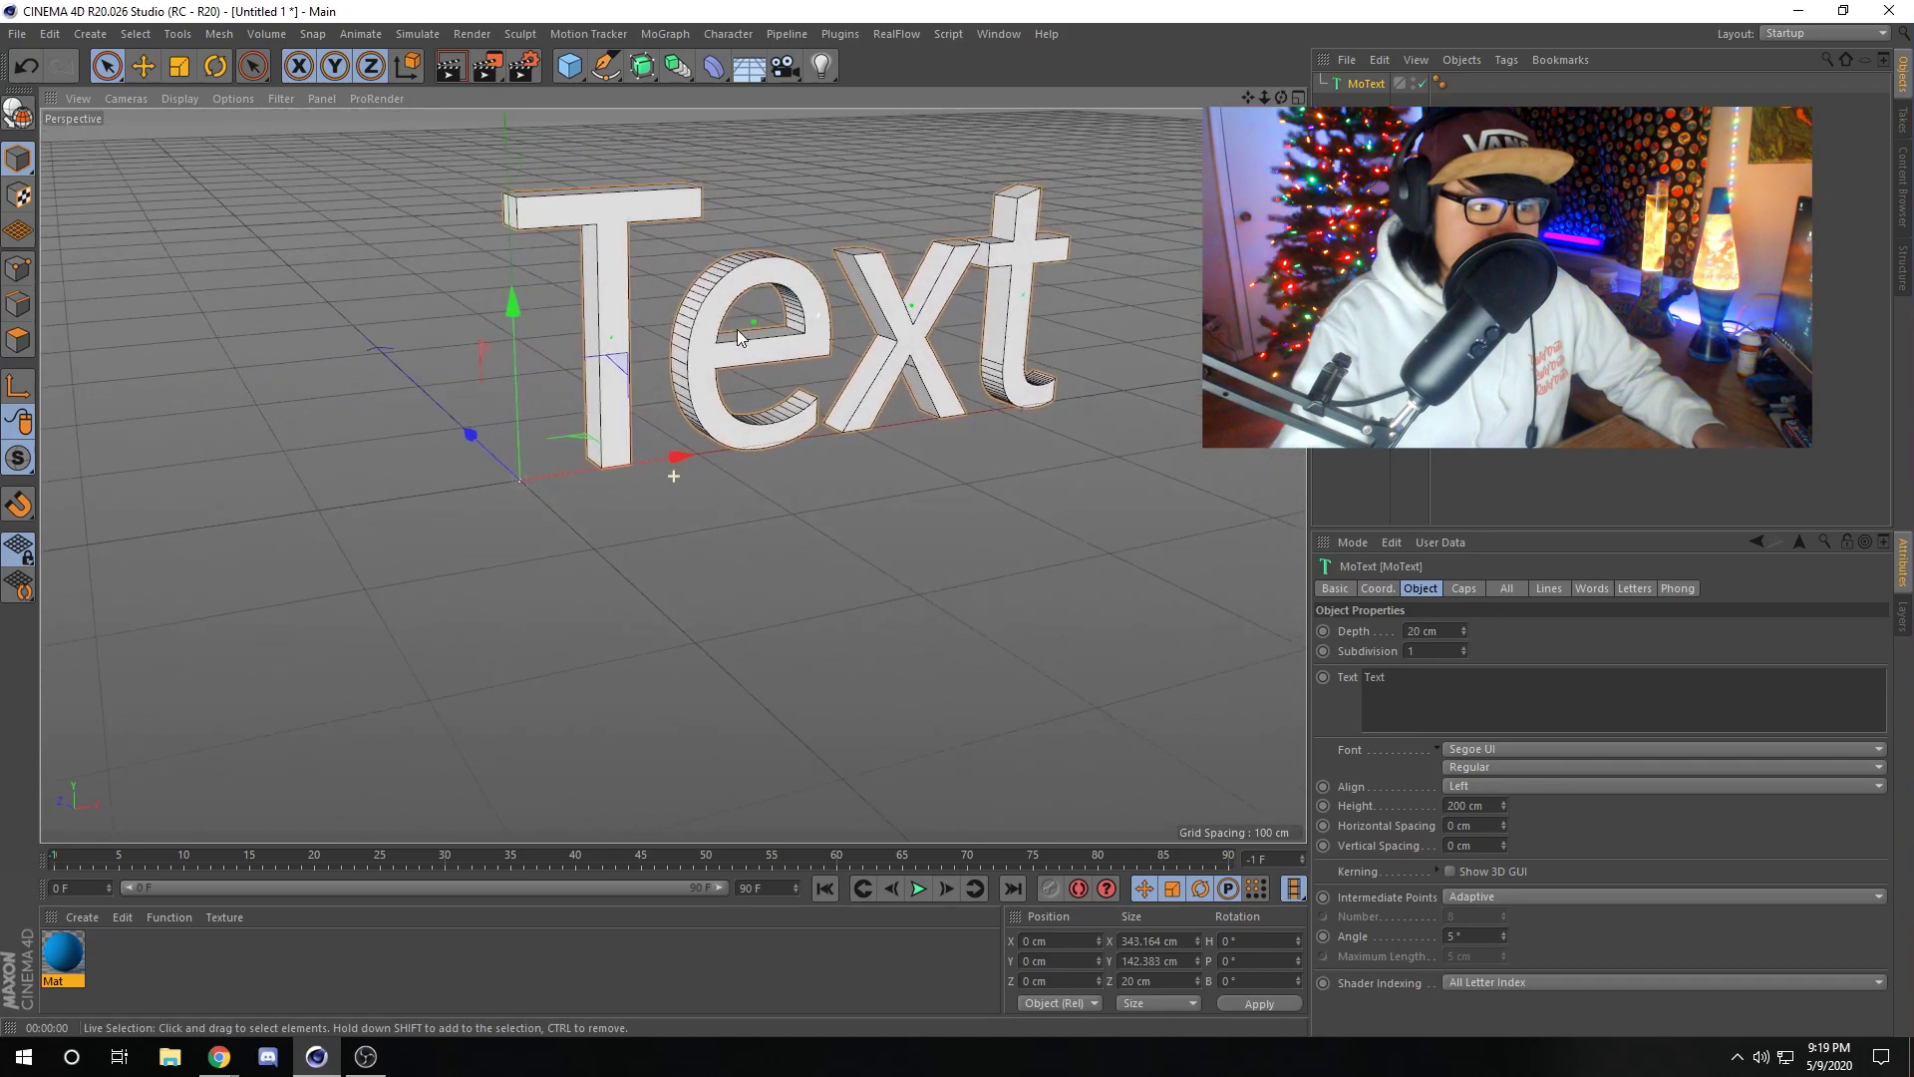
{"action": "middle_click_drag", "start_coordinate": [725, 343], "coordinate": [669, 359], "text": "alt"}
{"action": "left_click_drag", "start_coordinate": [670, 359], "coordinate": [641, 361], "text": "alt"}
{"action": "middle_click_drag", "start_coordinate": [641, 361], "coordinate": [598, 357], "text": "alt"}
Change the MoText wording to "Tutorial" and set its depth to 109 cm.
{"action": "left_click_drag", "start_coordinate": [1499, 709], "coordinate": [1053, 694]}
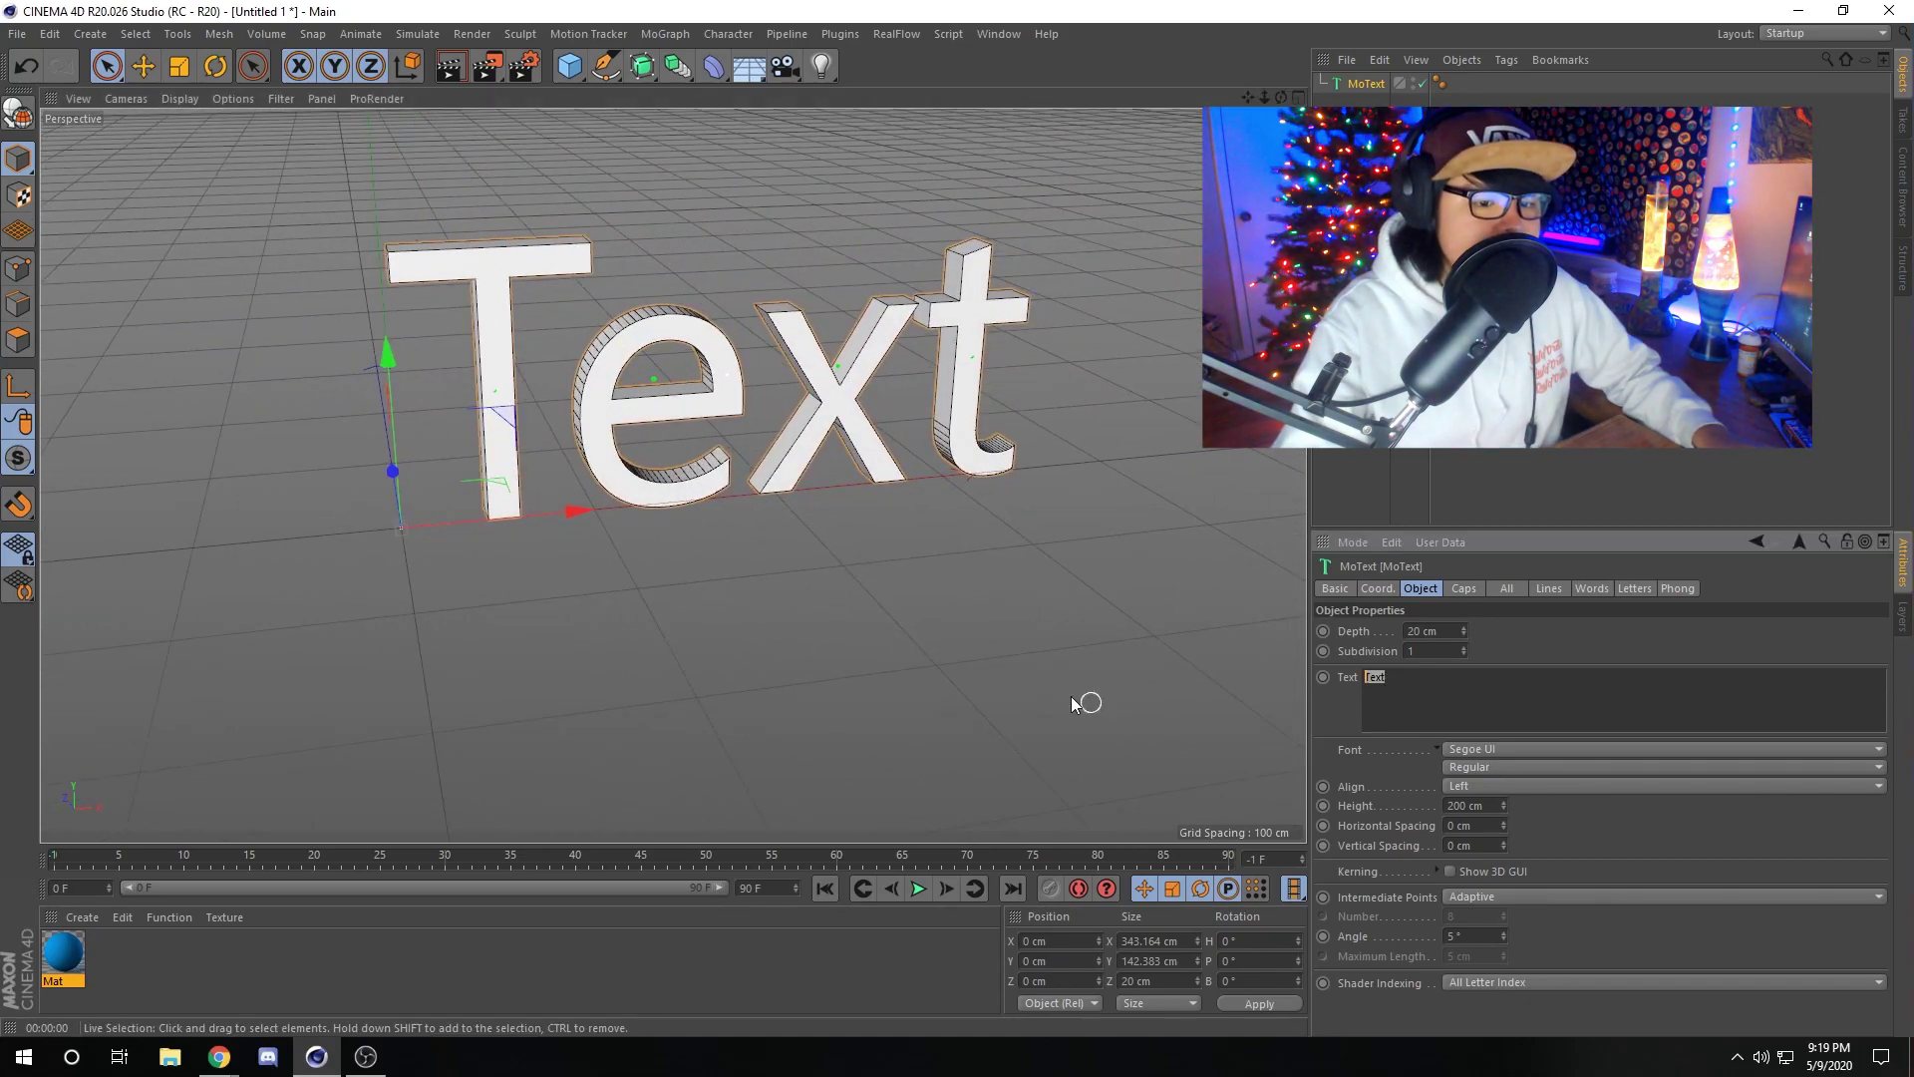
{"action": "type", "text": "Tui"}
{"action": "type", "text": "ori"}
{"action": "type", "text": "al"}
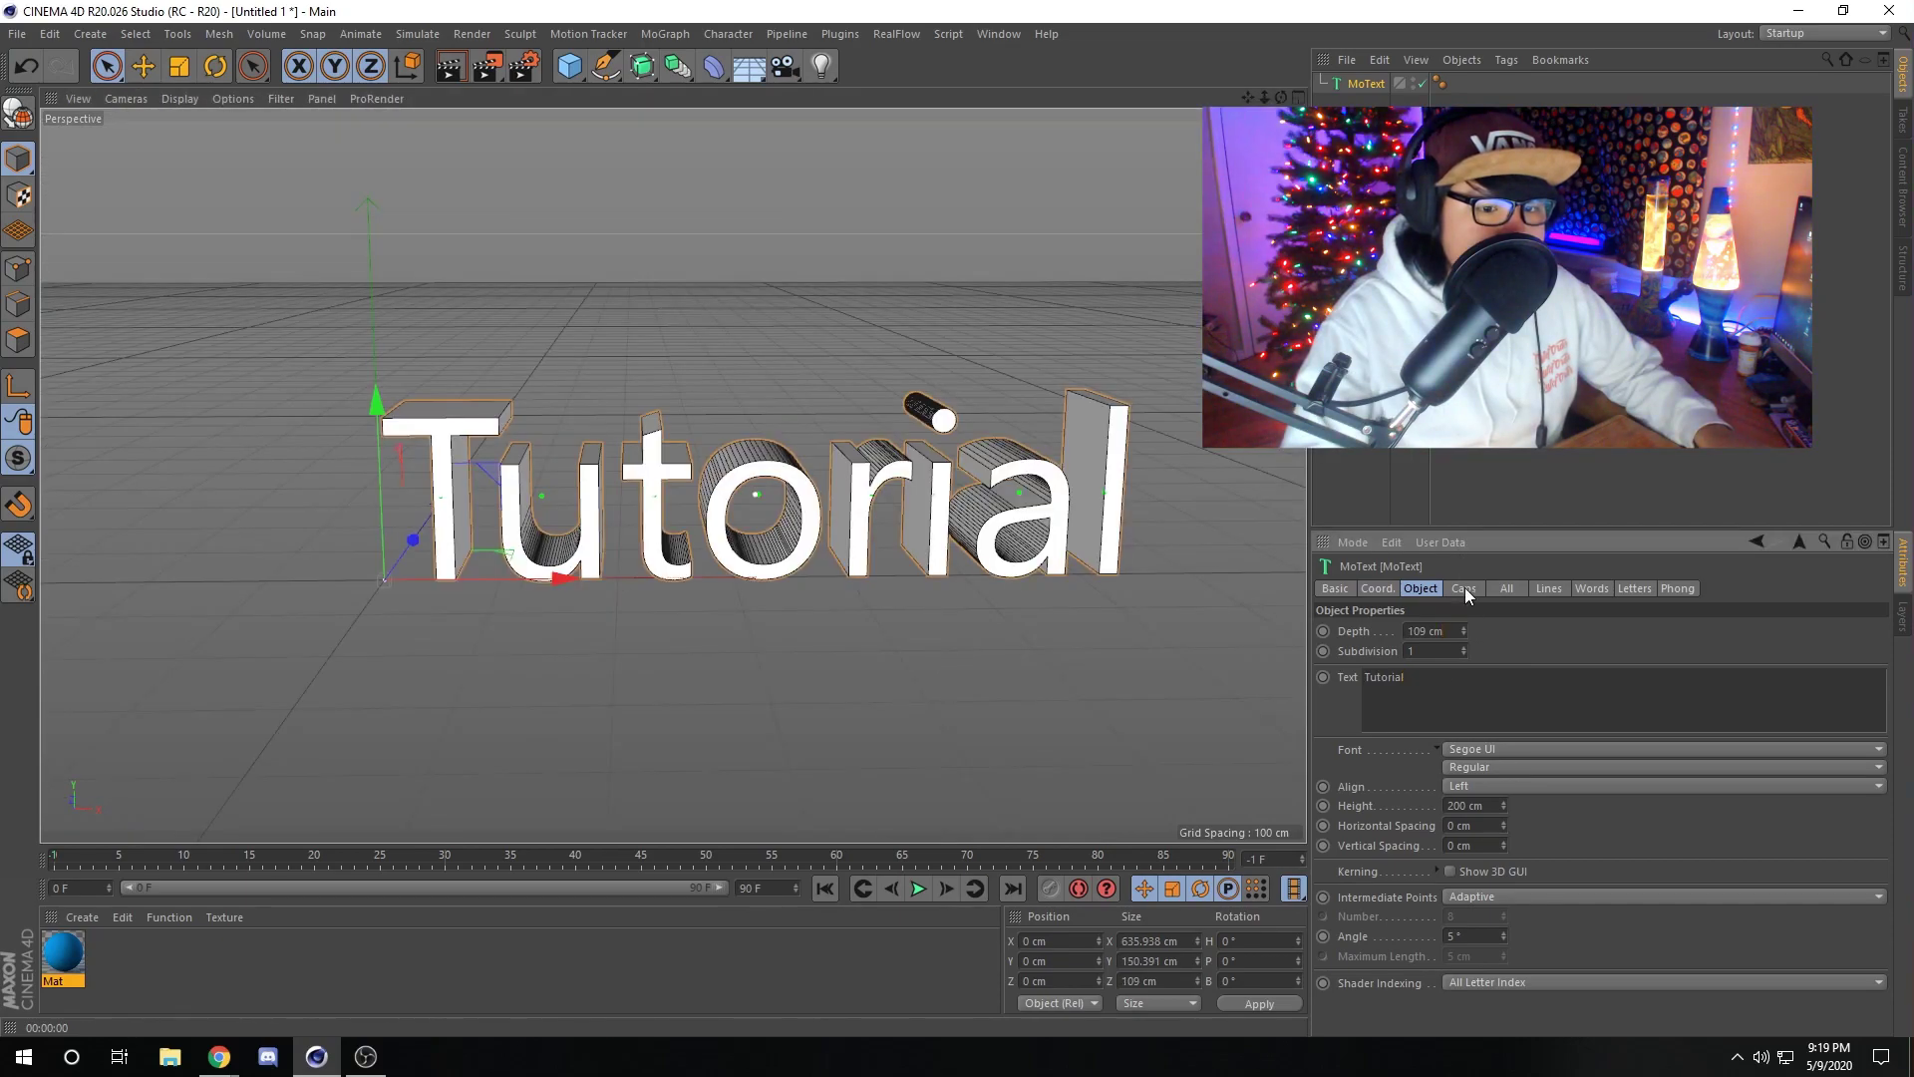
Set the MoText font to The Next Font and bring the whole word into view.
{"action": "left_click", "coordinate": [1476, 748]}
{"action": "left_click", "coordinate": [1500, 666]}
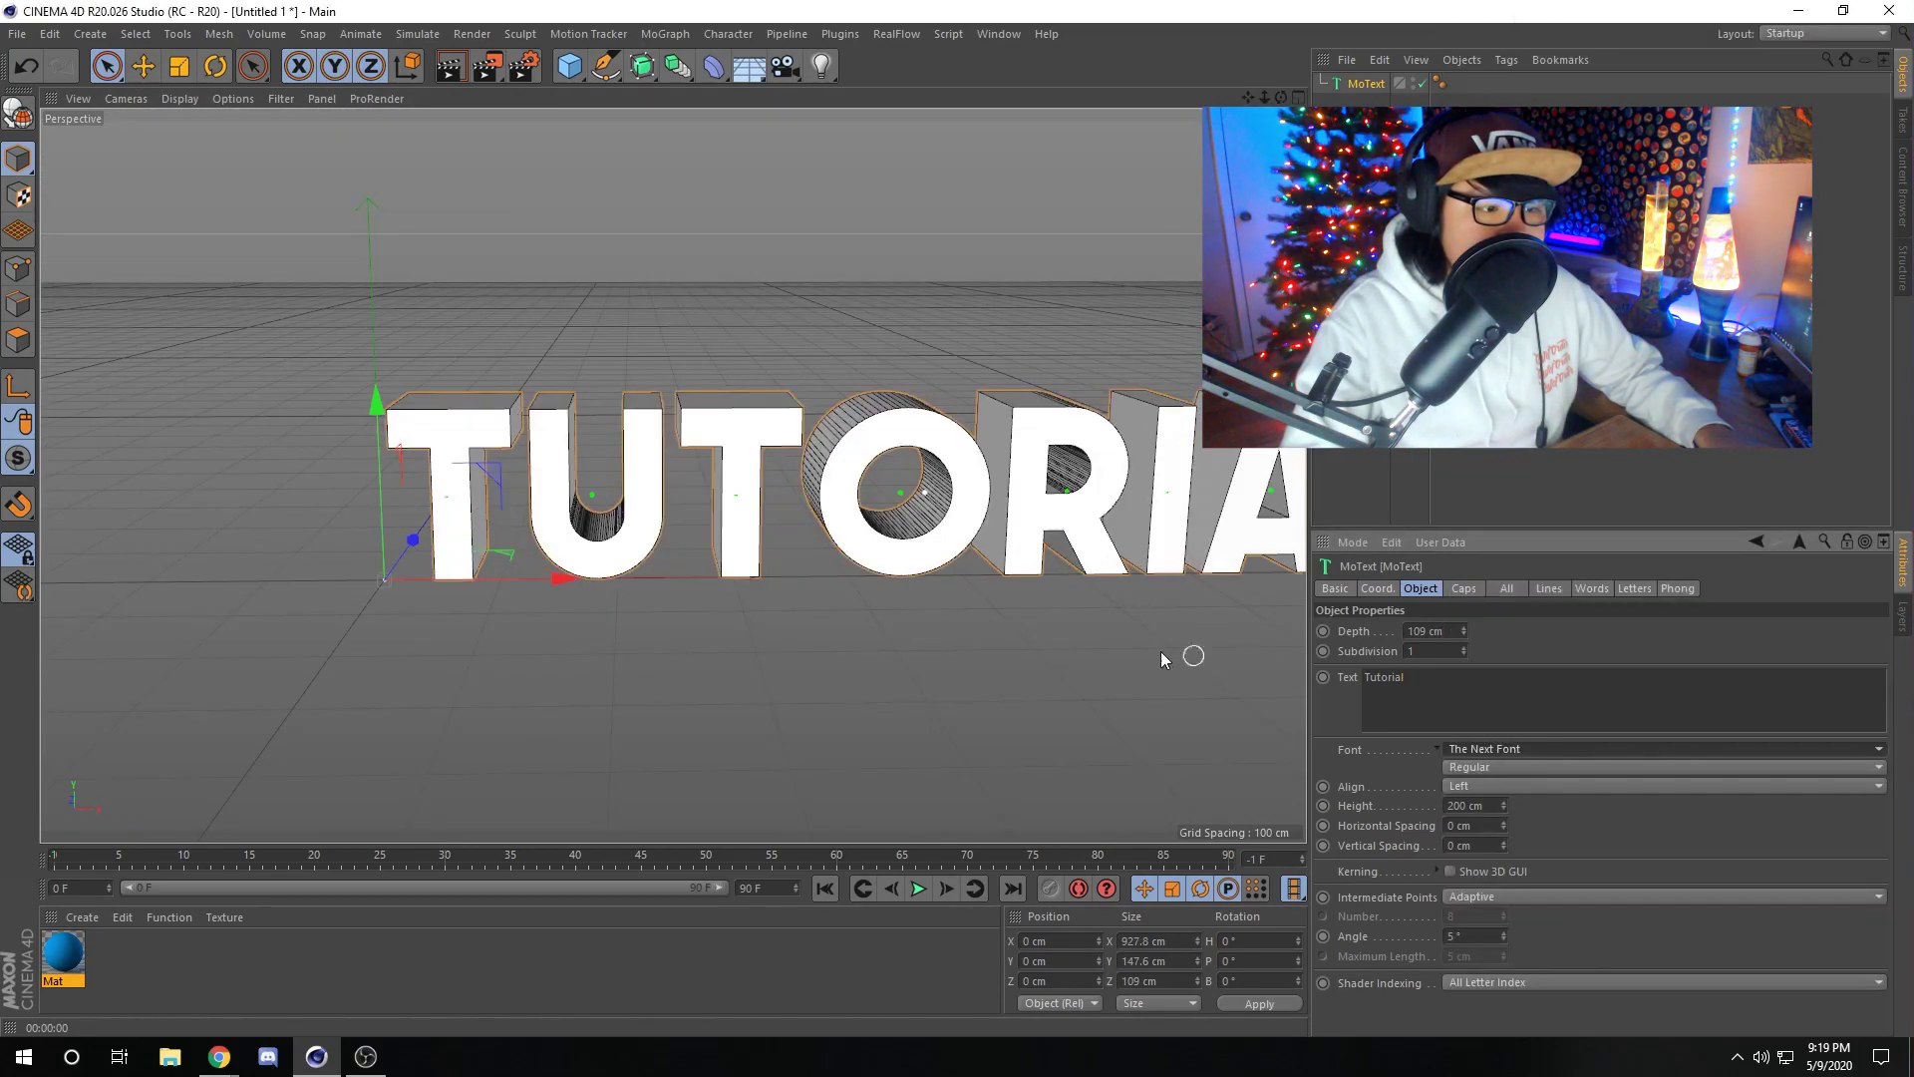
{"action": "left_click_drag", "start_coordinate": [1063, 642], "coordinate": [1017, 602], "text": "alt"}
{"action": "scroll", "coordinate": [1007, 594], "scroll_direction": "down", "scroll_amount": 3}
{"action": "middle_click_drag", "start_coordinate": [992, 580], "coordinate": [868, 581], "text": "alt"}
Increase the MoText depth to about 128 cm and deselect the text.
{"action": "left_click", "coordinate": [1457, 632]}
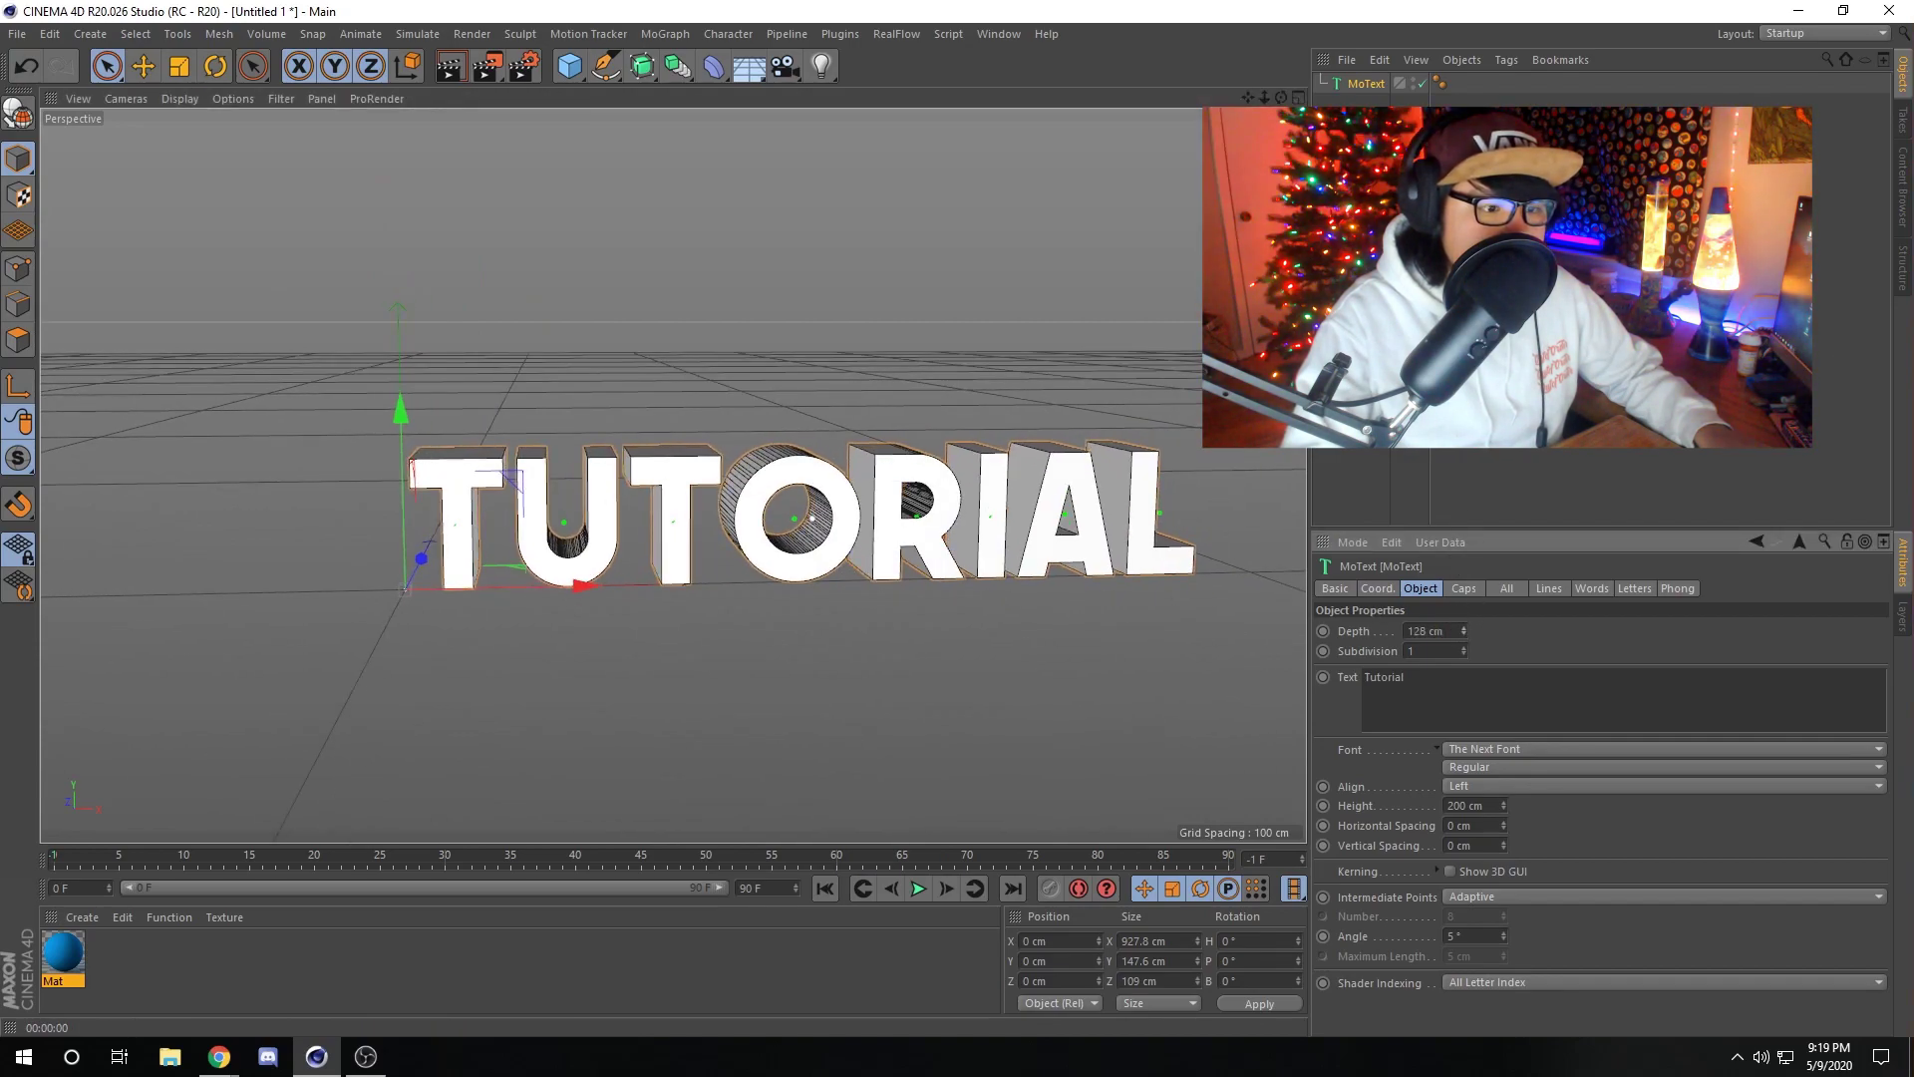
{"action": "left_click", "coordinate": [936, 752]}
{"action": "left_click_drag", "start_coordinate": [936, 751], "coordinate": [832, 675], "text": "alt"}
{"action": "left_click_drag", "start_coordinate": [1318, 216], "coordinate": [1631, 301]}
{"action": "left_click_drag", "start_coordinate": [1640, 387], "coordinate": [1454, 399]}
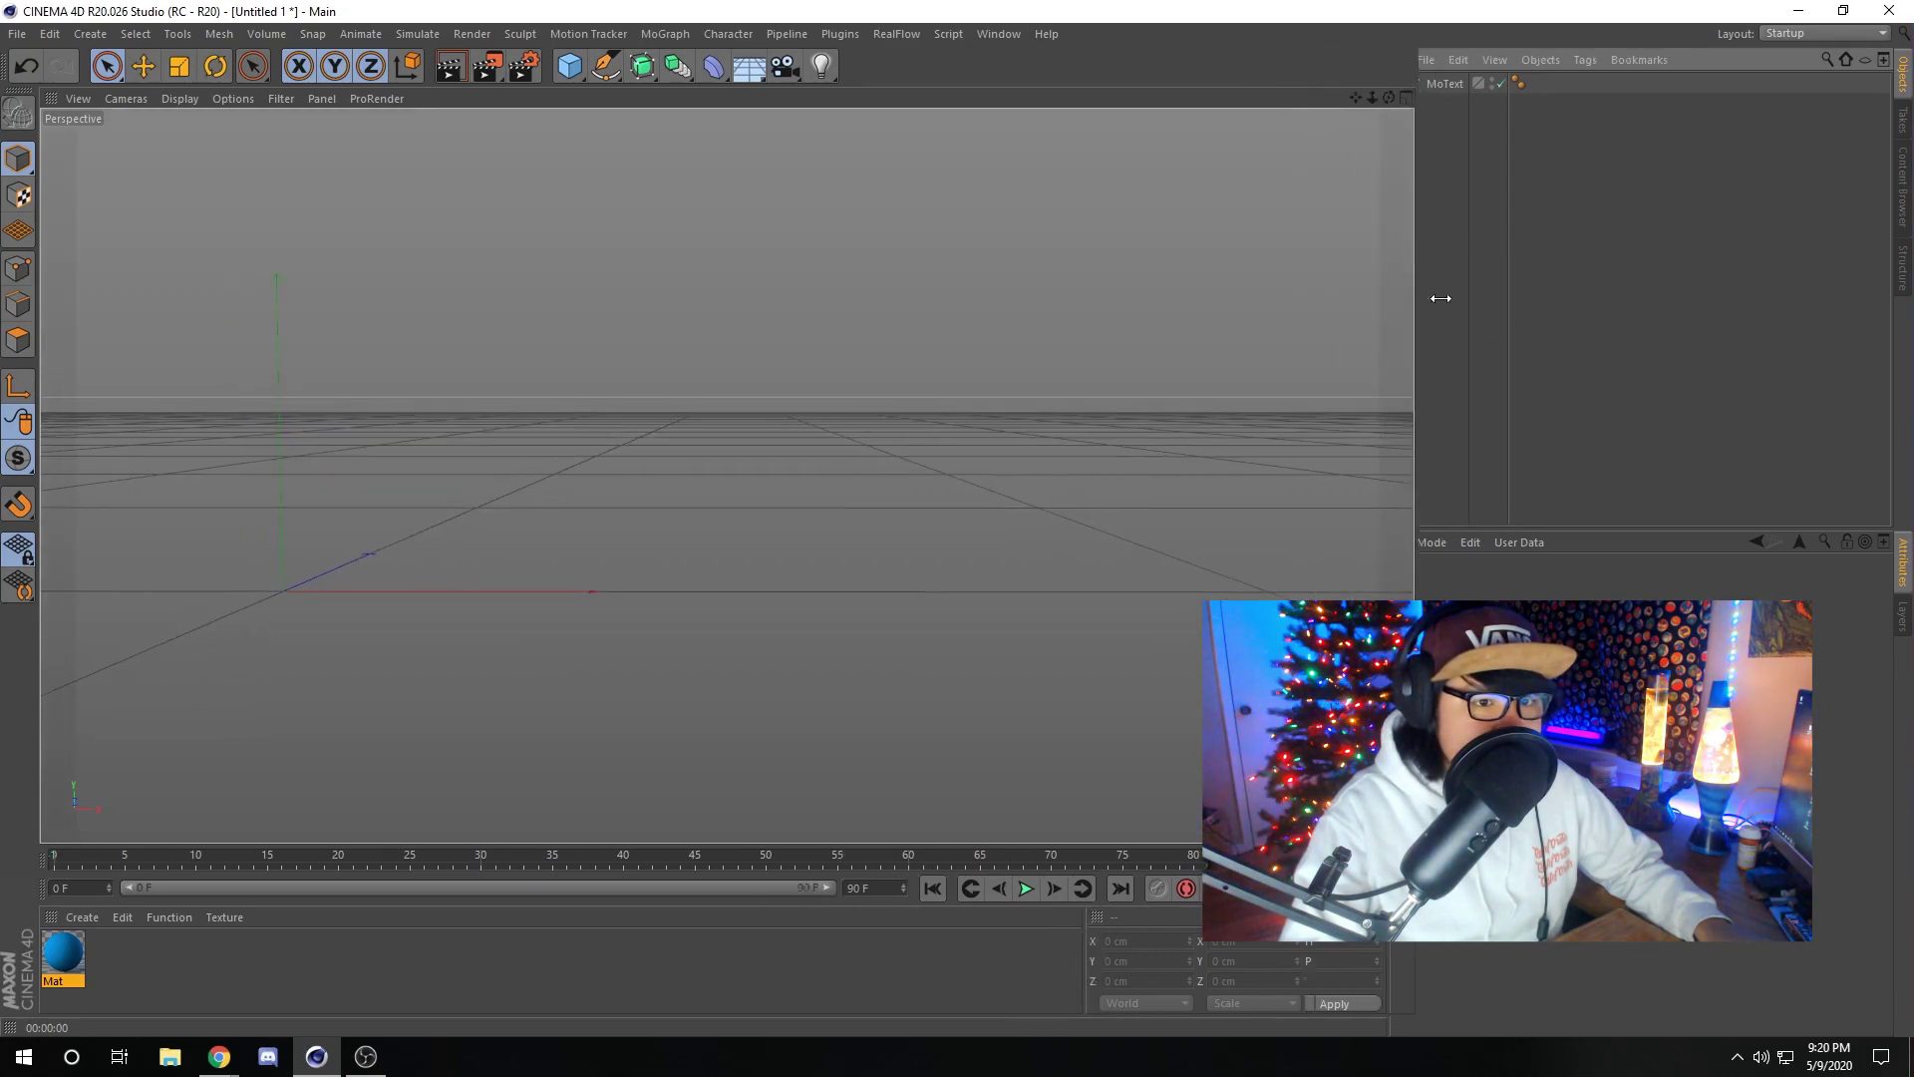
{"action": "left_click_drag", "start_coordinate": [1451, 307], "coordinate": [1309, 213]}
{"action": "left_click_drag", "start_coordinate": [1323, 142], "coordinate": [1720, 262]}
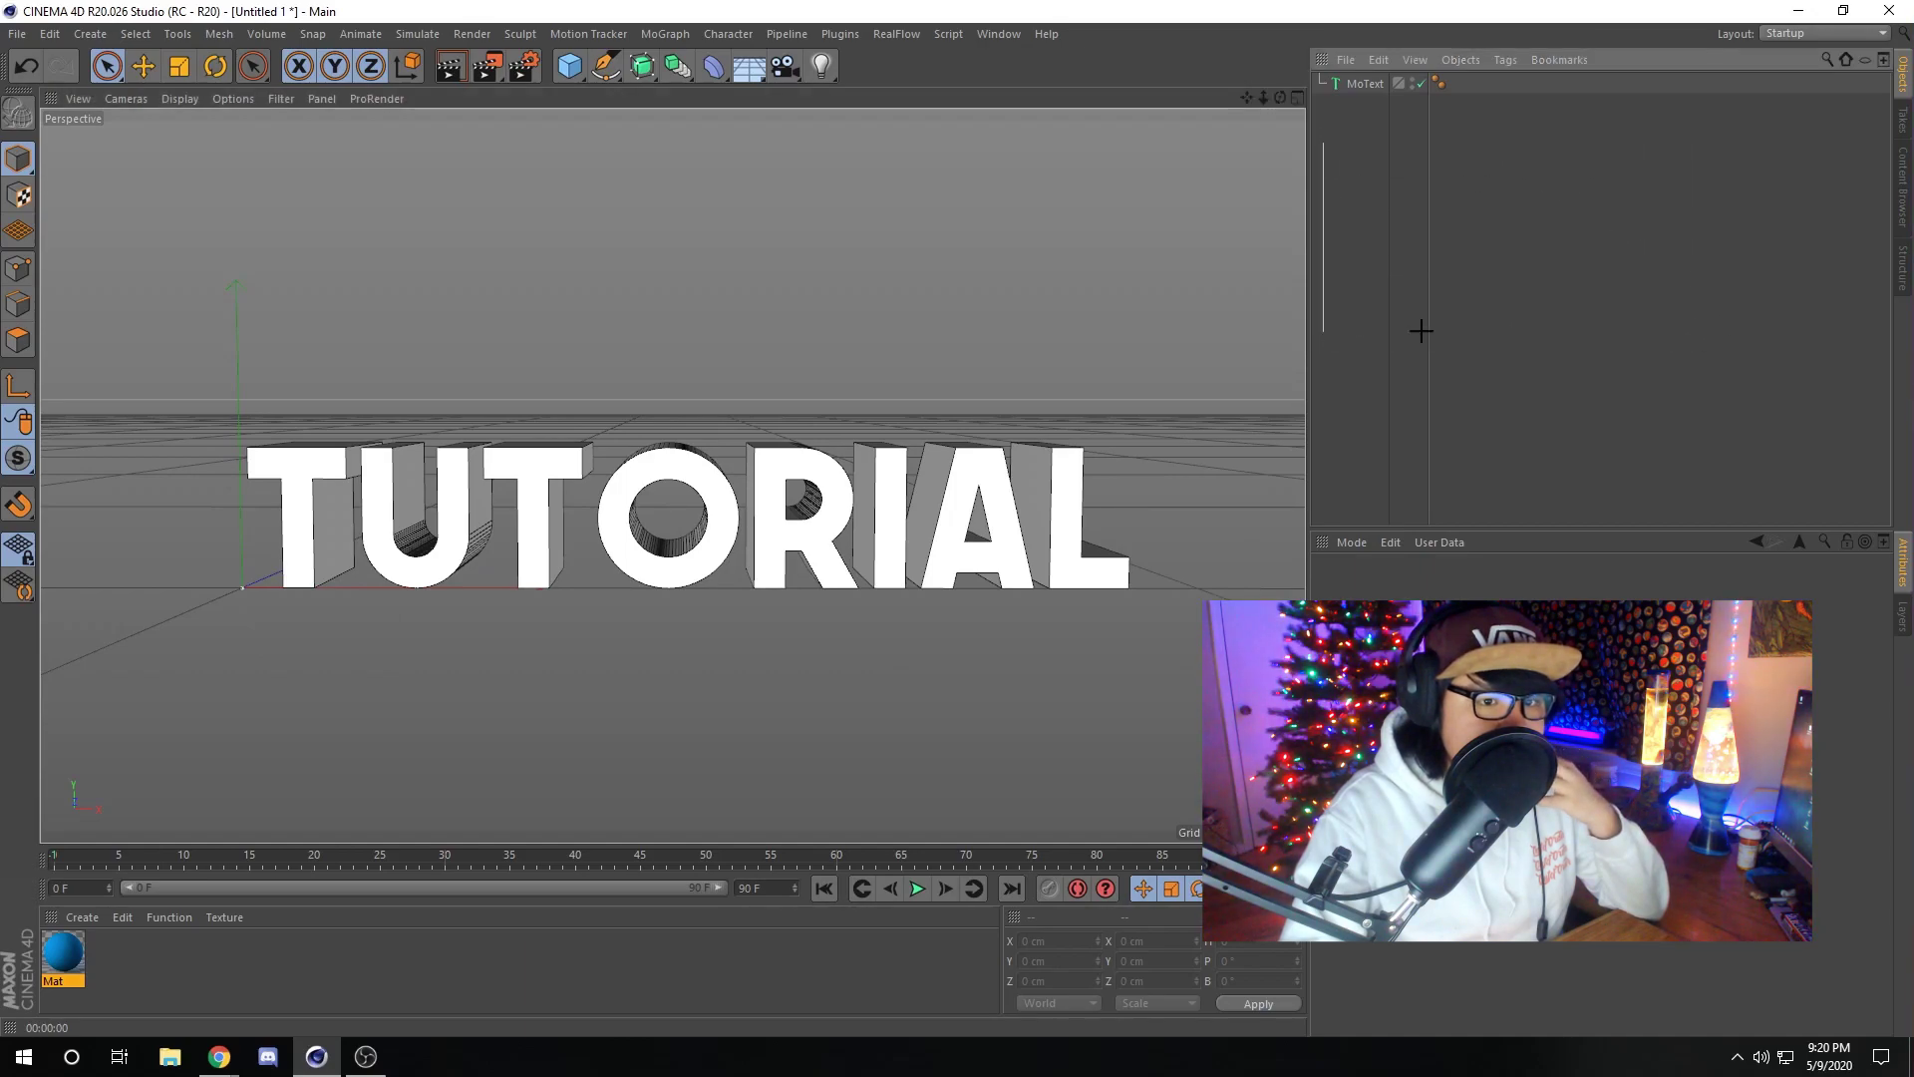
{"action": "left_click_drag", "start_coordinate": [1561, 286], "coordinate": [1662, 363]}
{"action": "mouse_move", "coordinate": [1376, 153]}
{"action": "left_mouse_down"}
{"action": "mouse_move", "coordinate": [1656, 377]}
{"action": "mouse_move", "coordinate": [1475, 304]}
{"action": "left_mouse_up"}
{"action": "left_click_drag", "start_coordinate": [1359, 189], "coordinate": [1595, 394]}
{"action": "left_click_drag", "start_coordinate": [1368, 198], "coordinate": [1390, 232]}
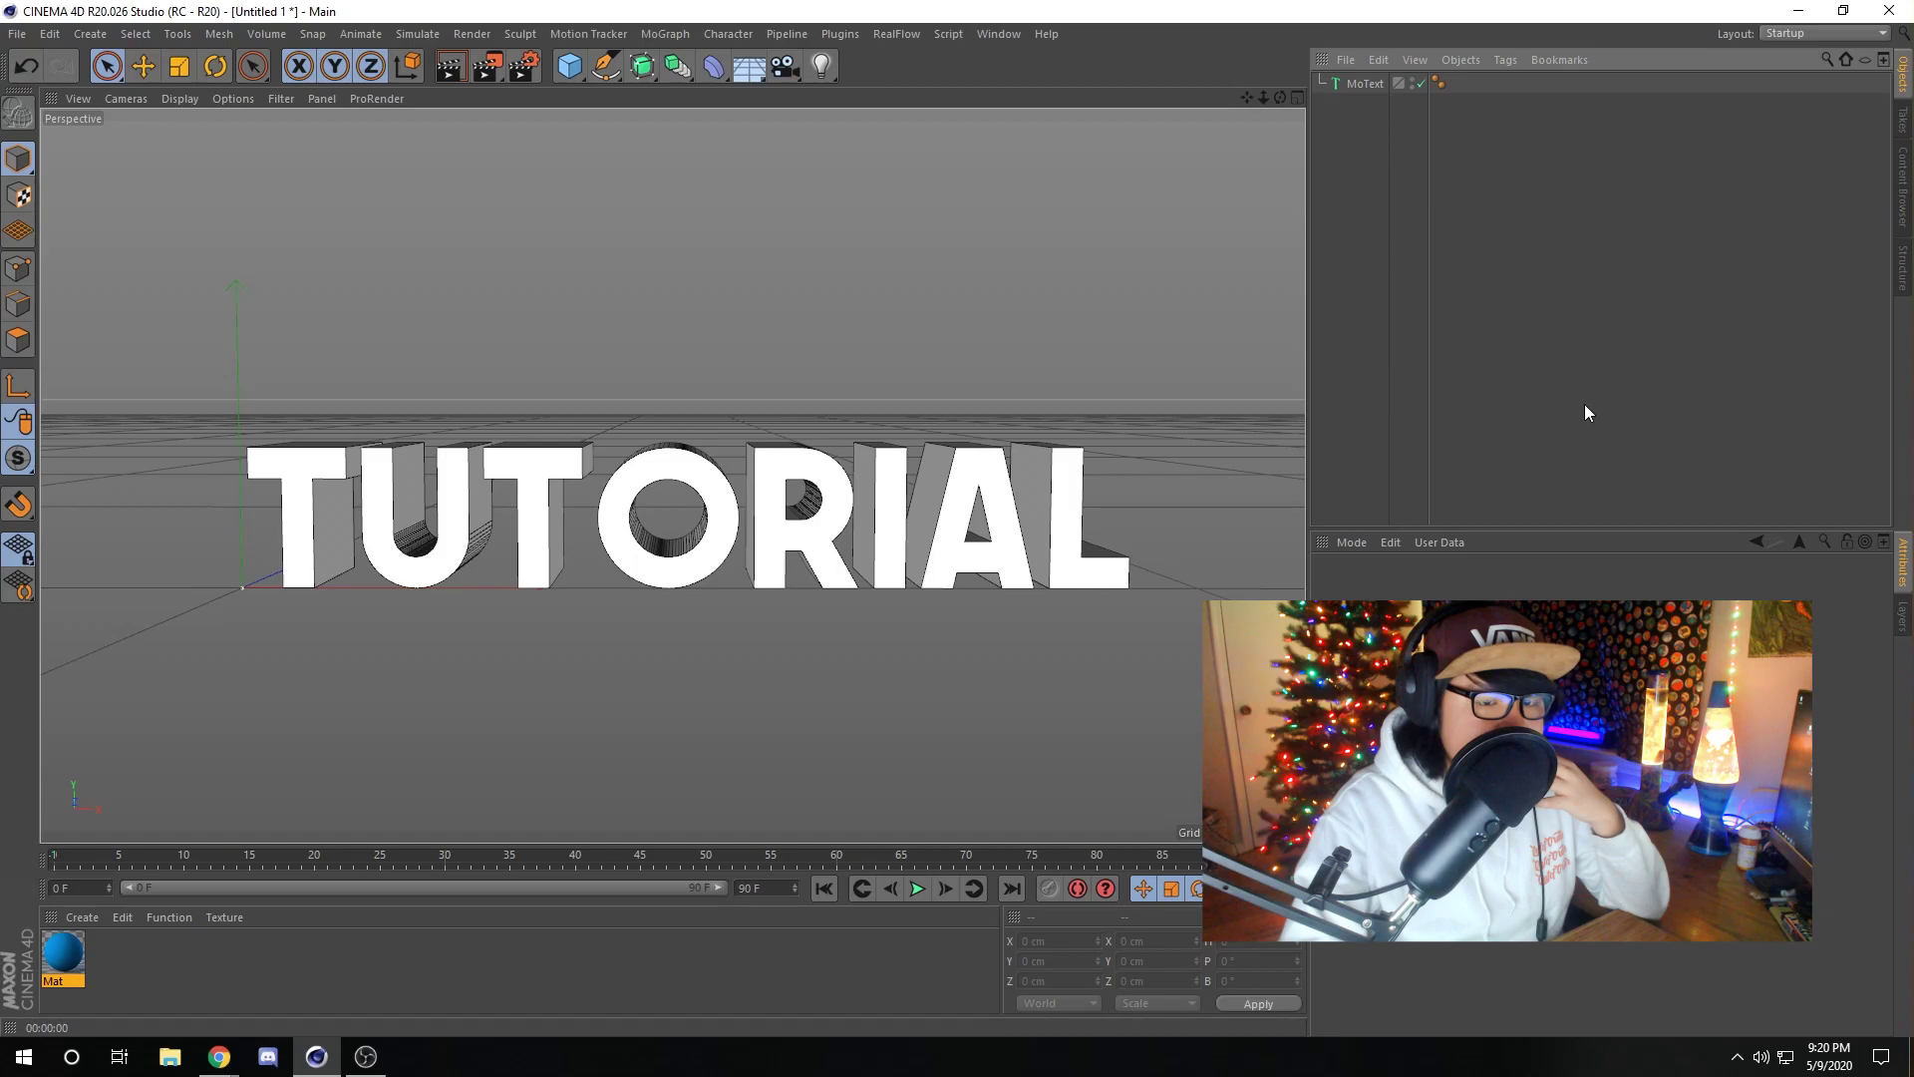
Create a new standard material and open it in the Material Editor.
{"action": "left_click_drag", "start_coordinate": [237, 1003], "coordinate": [570, 972]}
{"action": "left_click", "coordinate": [84, 917]}
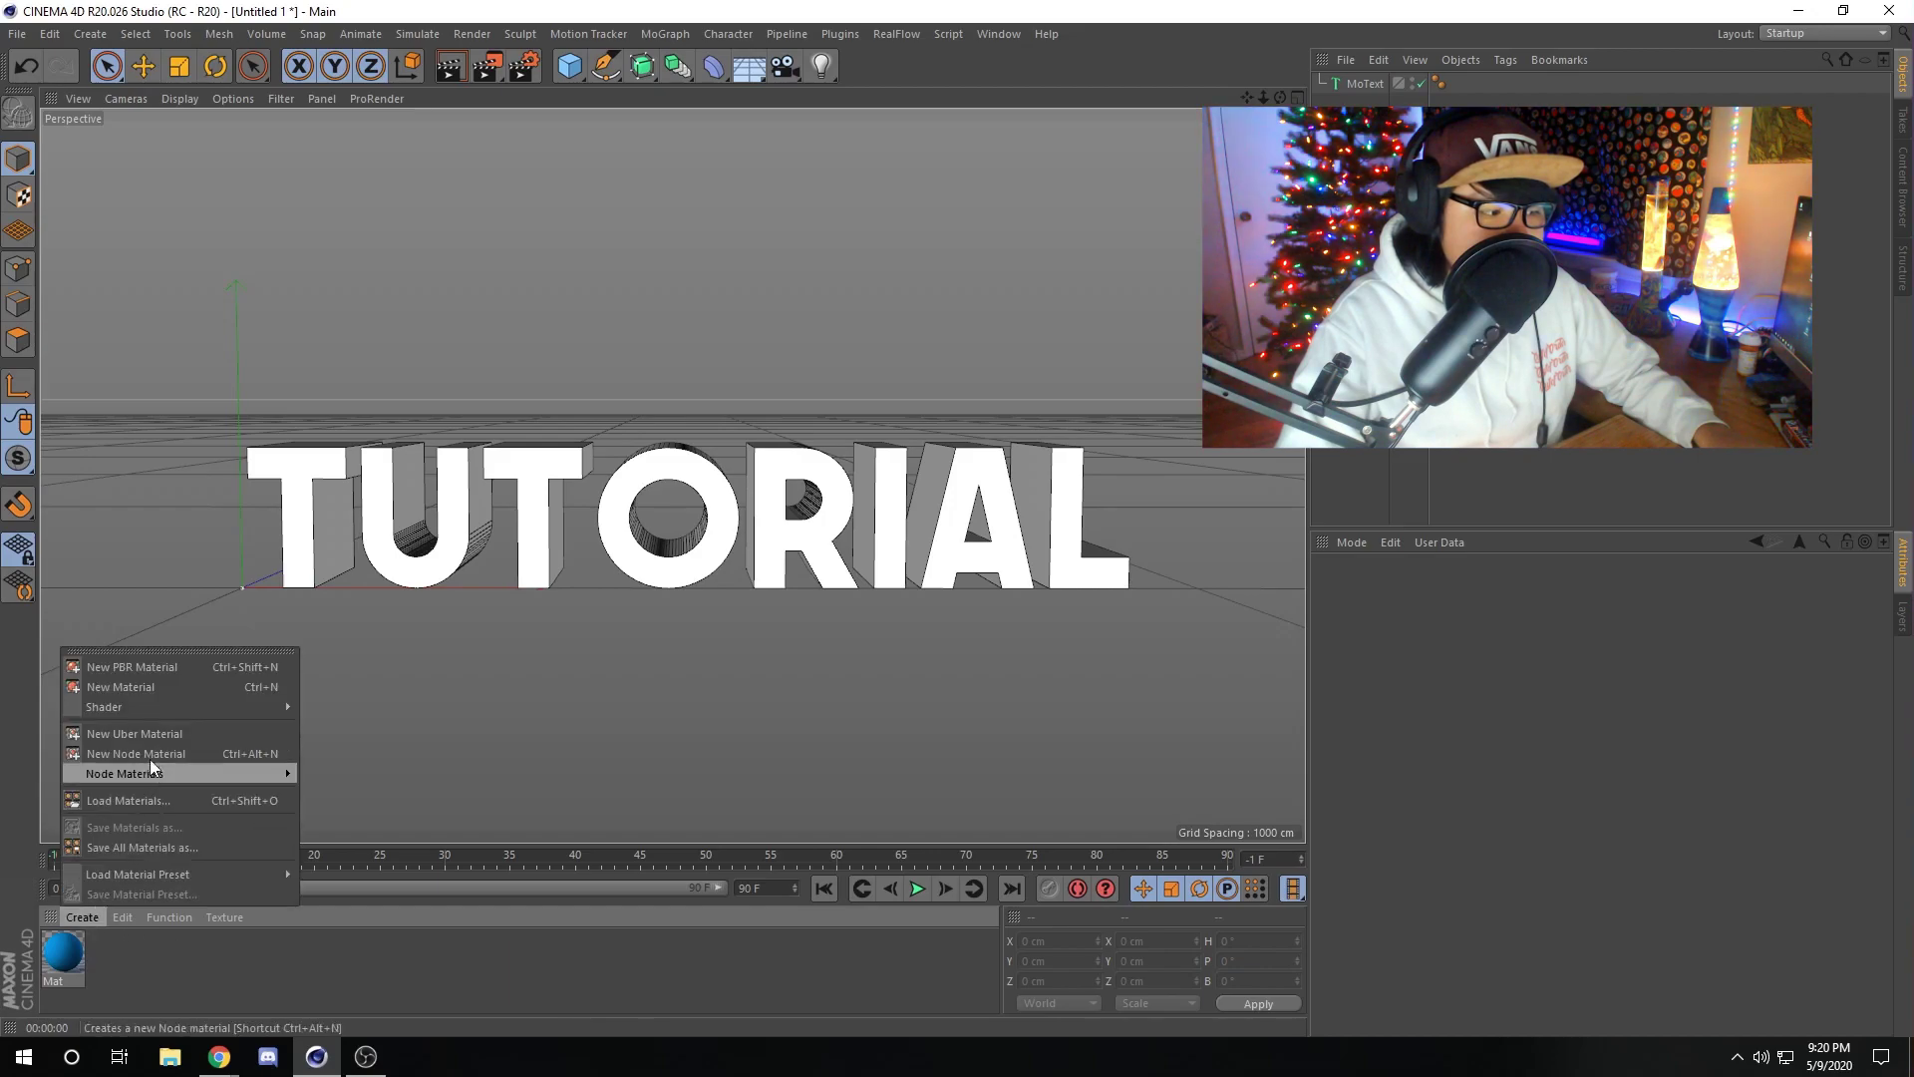
{"action": "left_click", "coordinate": [76, 913]}
{"action": "left_click", "coordinate": [76, 913]}
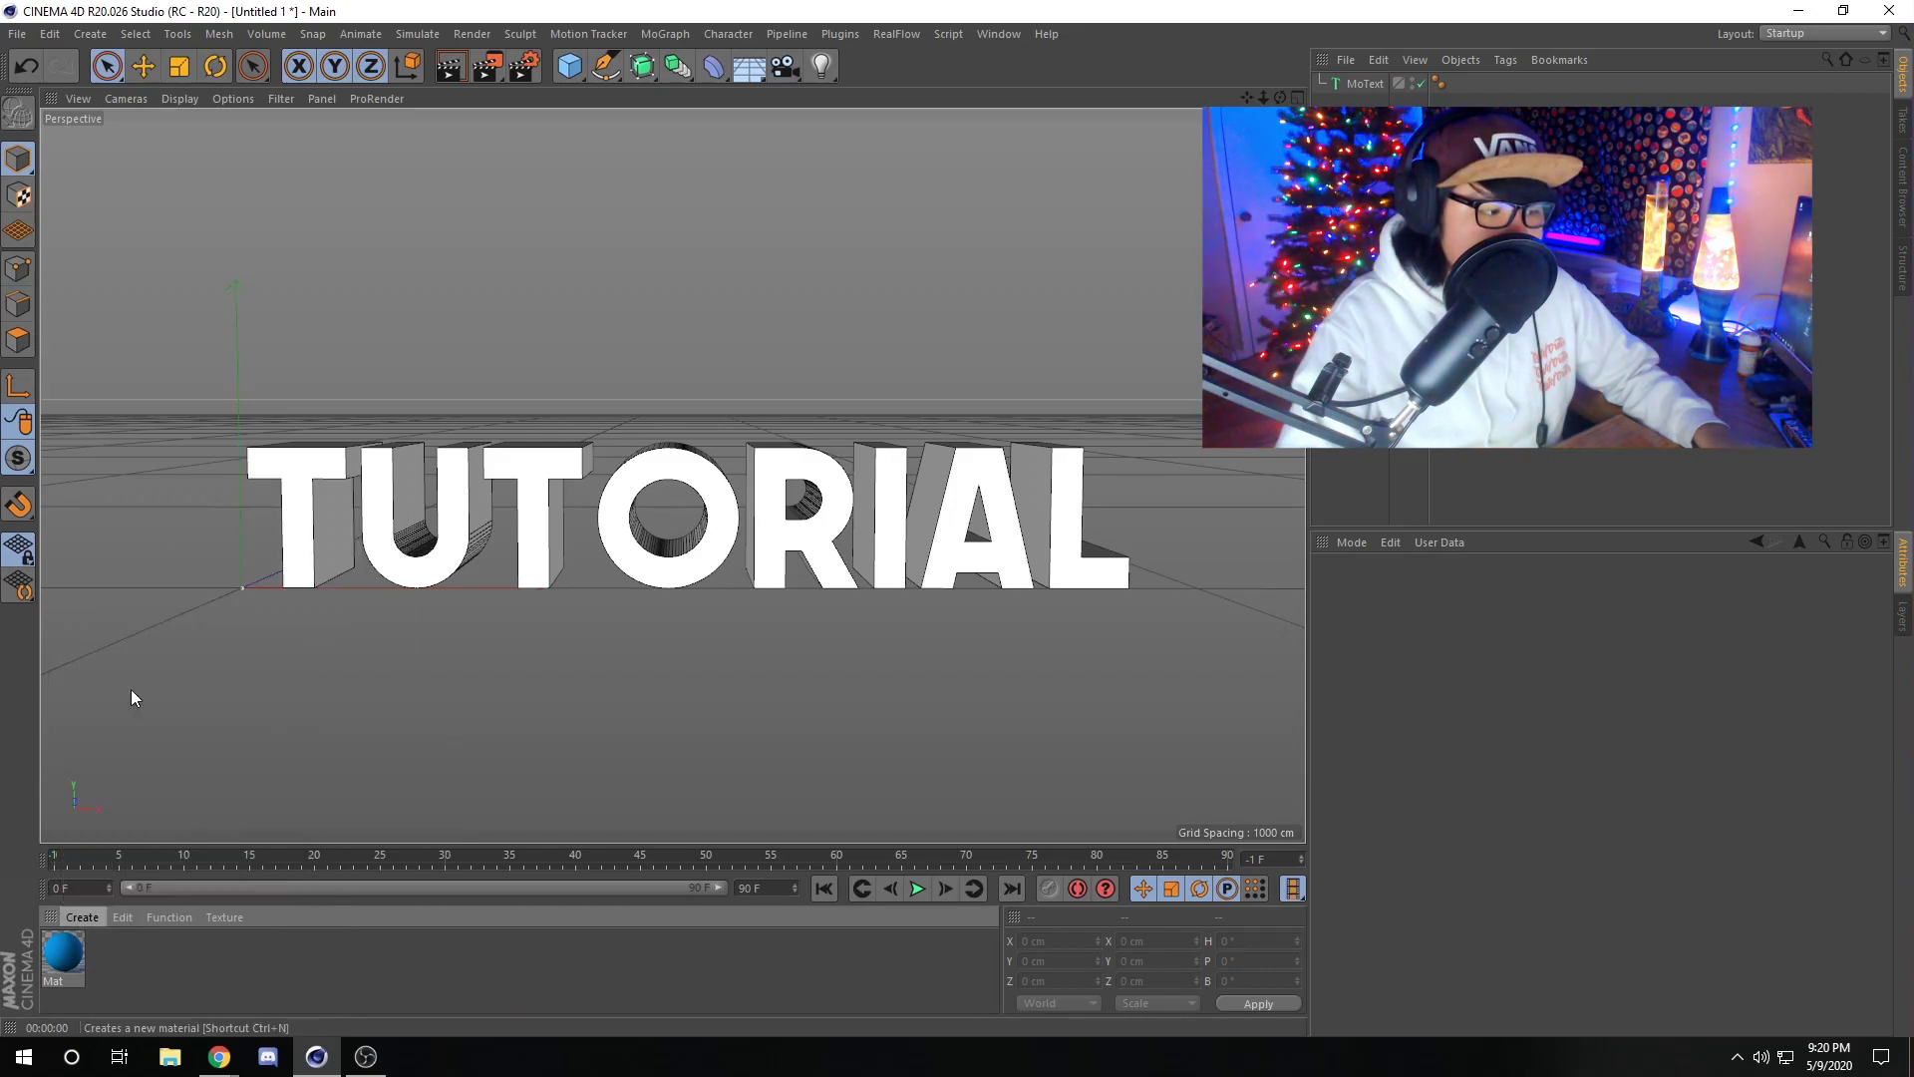
{"action": "left_click", "coordinate": [129, 687]}
{"action": "double_click", "coordinate": [78, 947]}
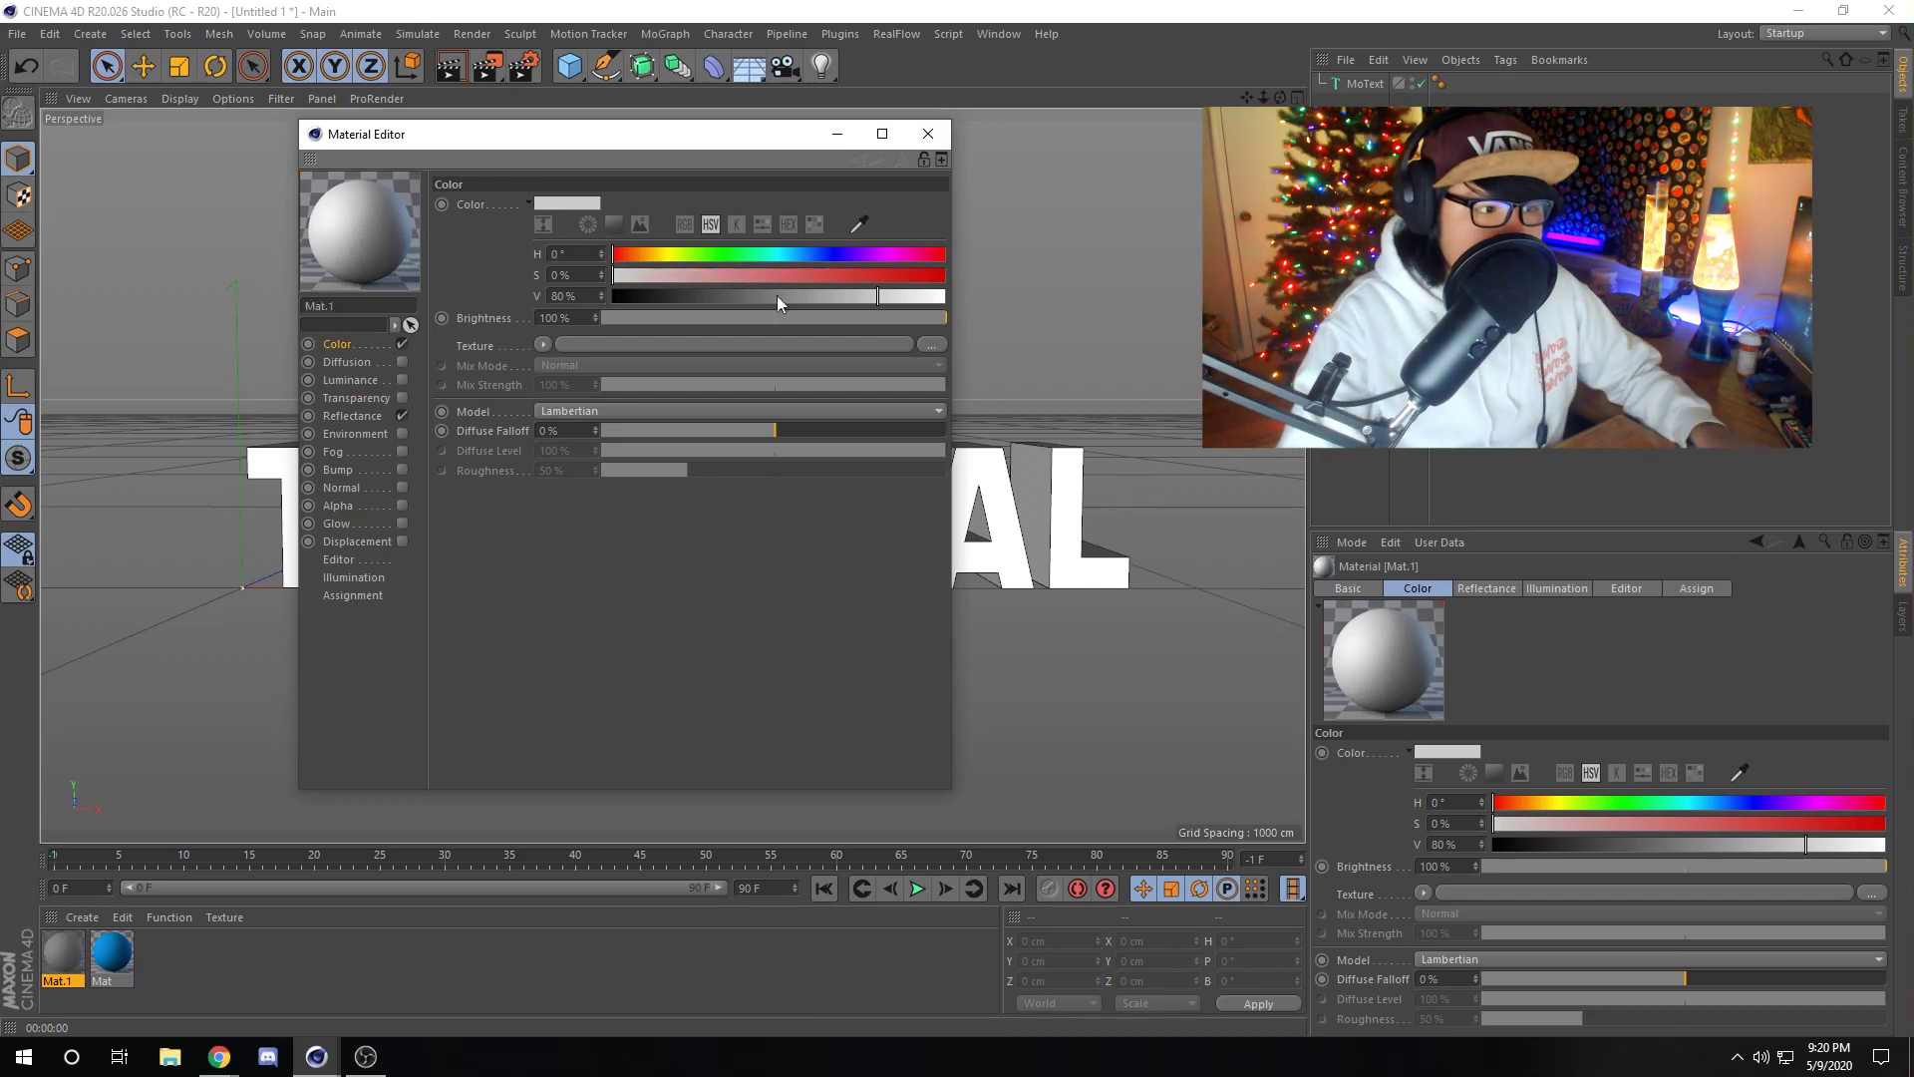
Make the new material red with saturation and value at 100%, and apply it to the Tutorial text.
{"action": "left_click", "coordinate": [942, 275]}
{"action": "left_click", "coordinate": [942, 295]}
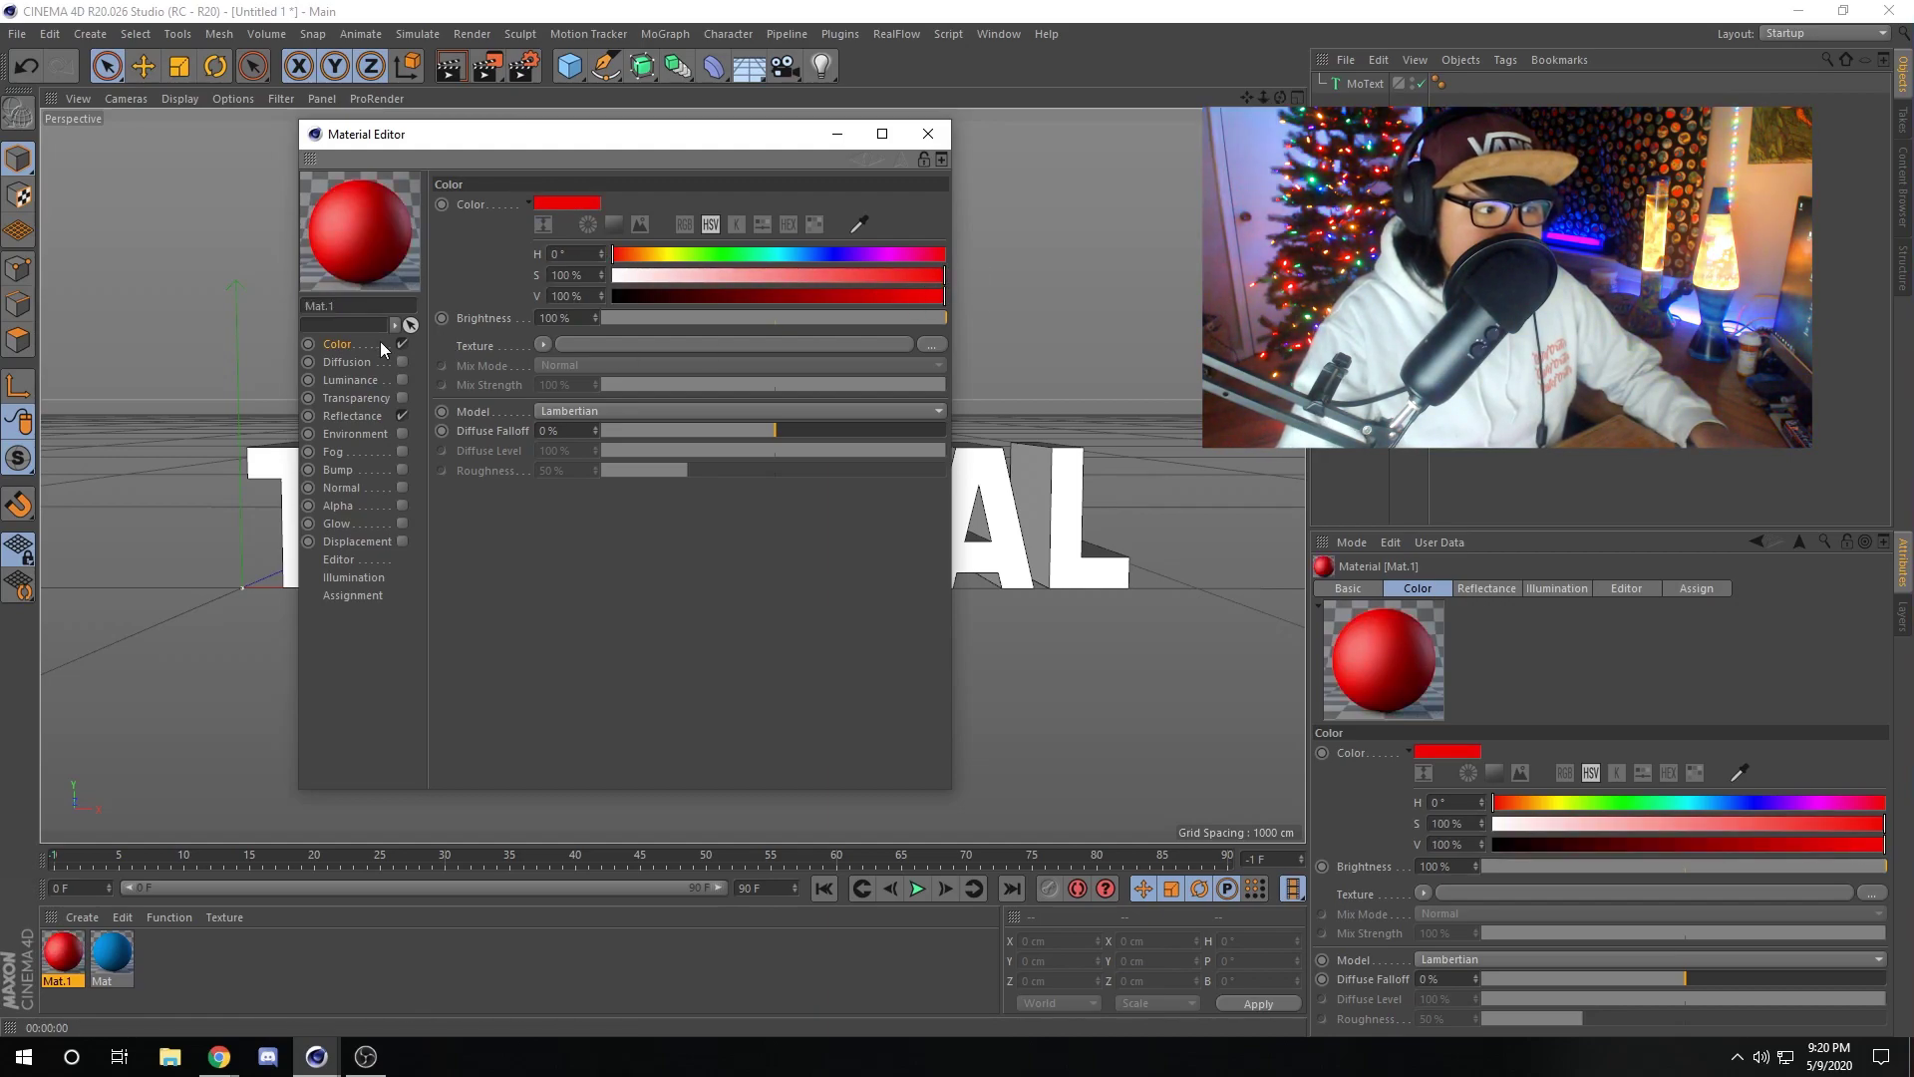
{"action": "left_click", "coordinate": [881, 134]}
{"action": "left_click_drag", "start_coordinate": [1657, 13], "coordinate": [1016, 199]}
{"action": "left_click", "coordinate": [1198, 196]}
{"action": "left_click_drag", "start_coordinate": [66, 954], "coordinate": [673, 441]}
Render the active view to preview the red text from an angle.
{"action": "left_click", "coordinate": [449, 67]}
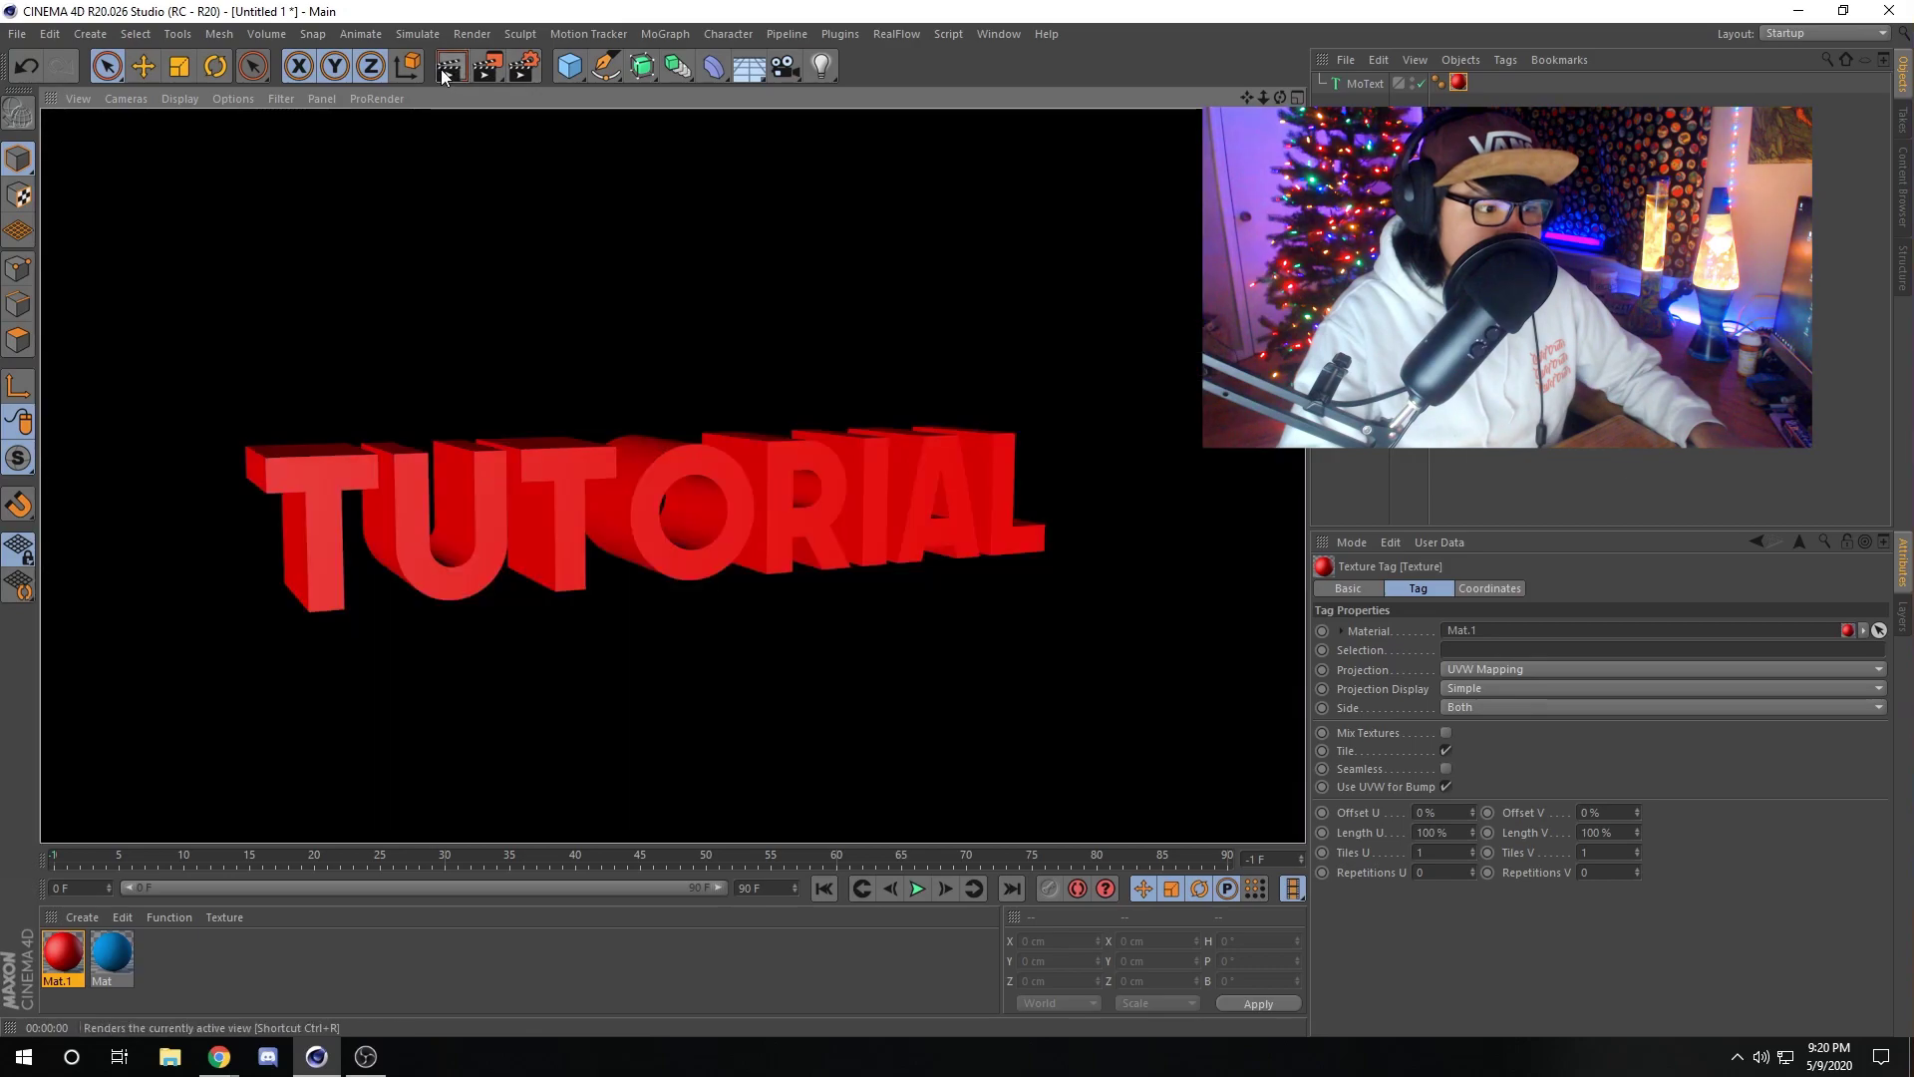
{"action": "left_click", "coordinate": [504, 215]}
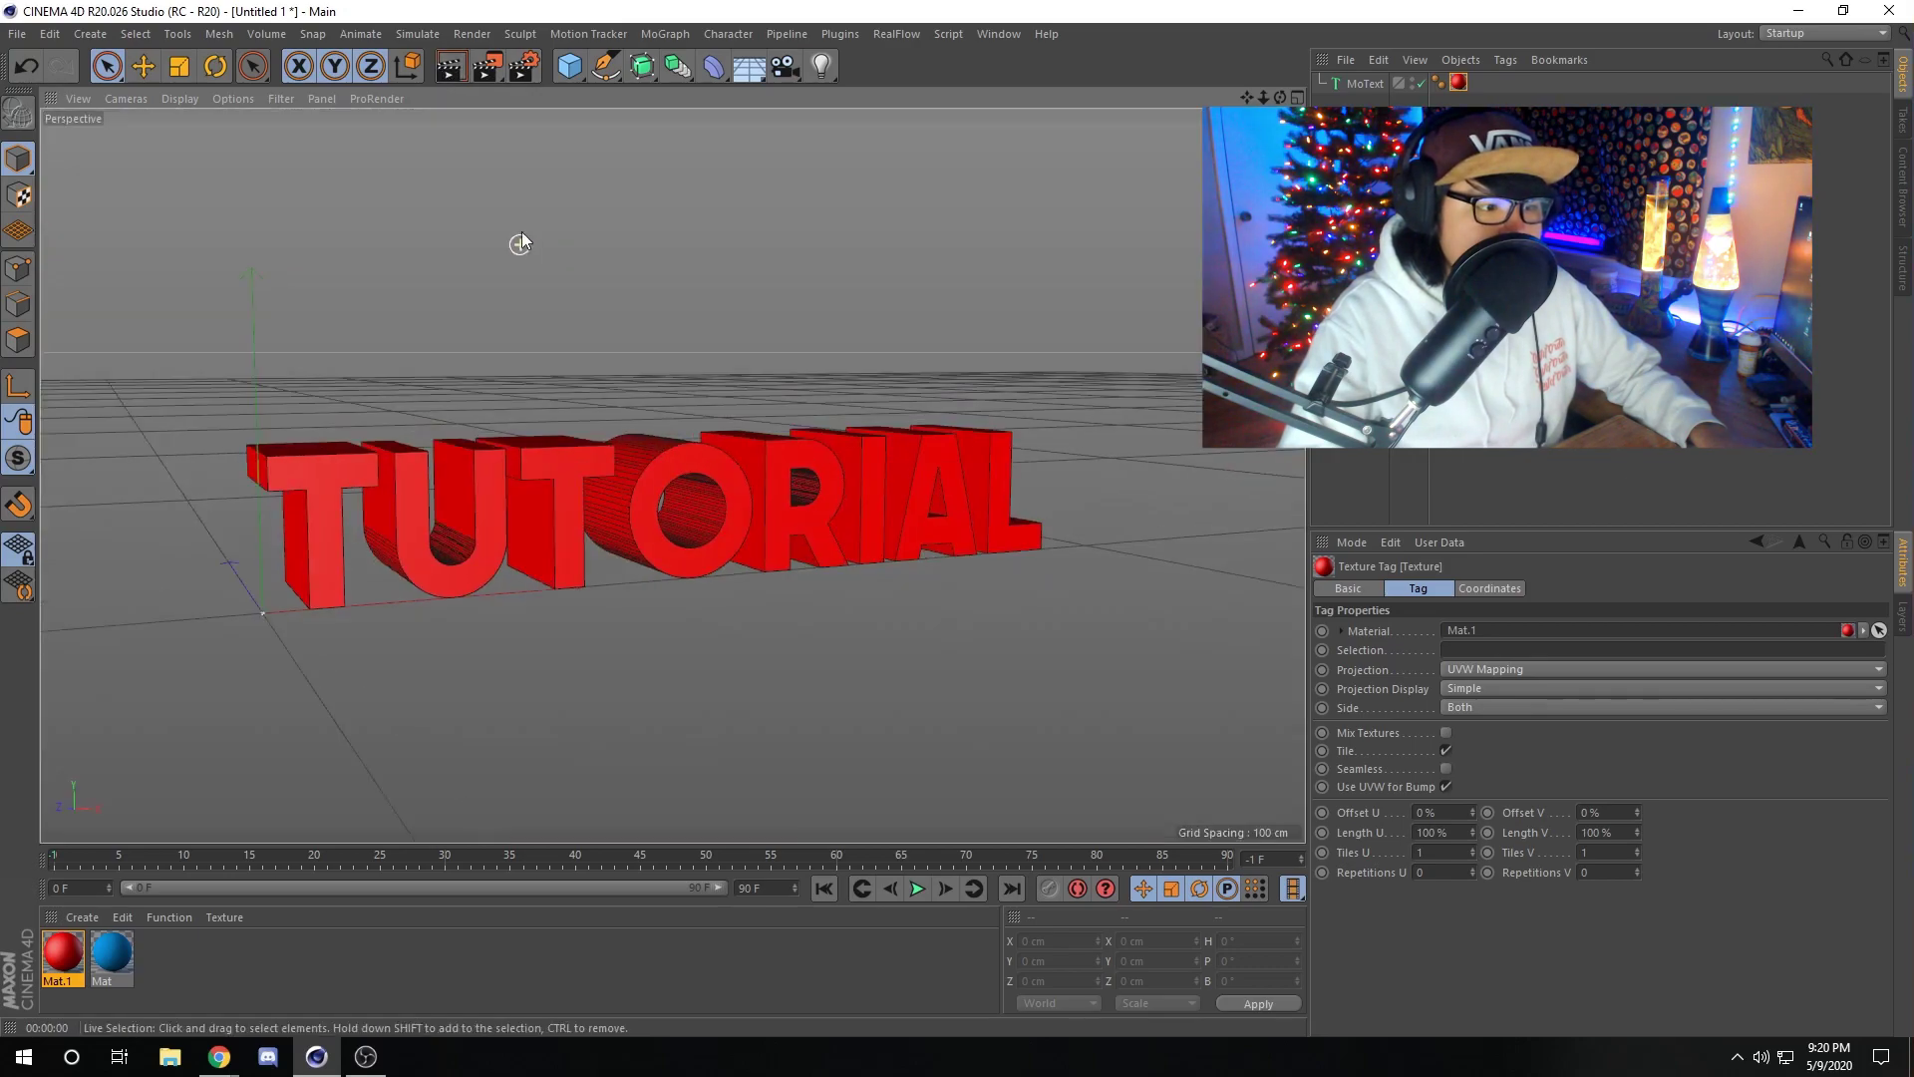
{"action": "left_click", "coordinate": [458, 70]}
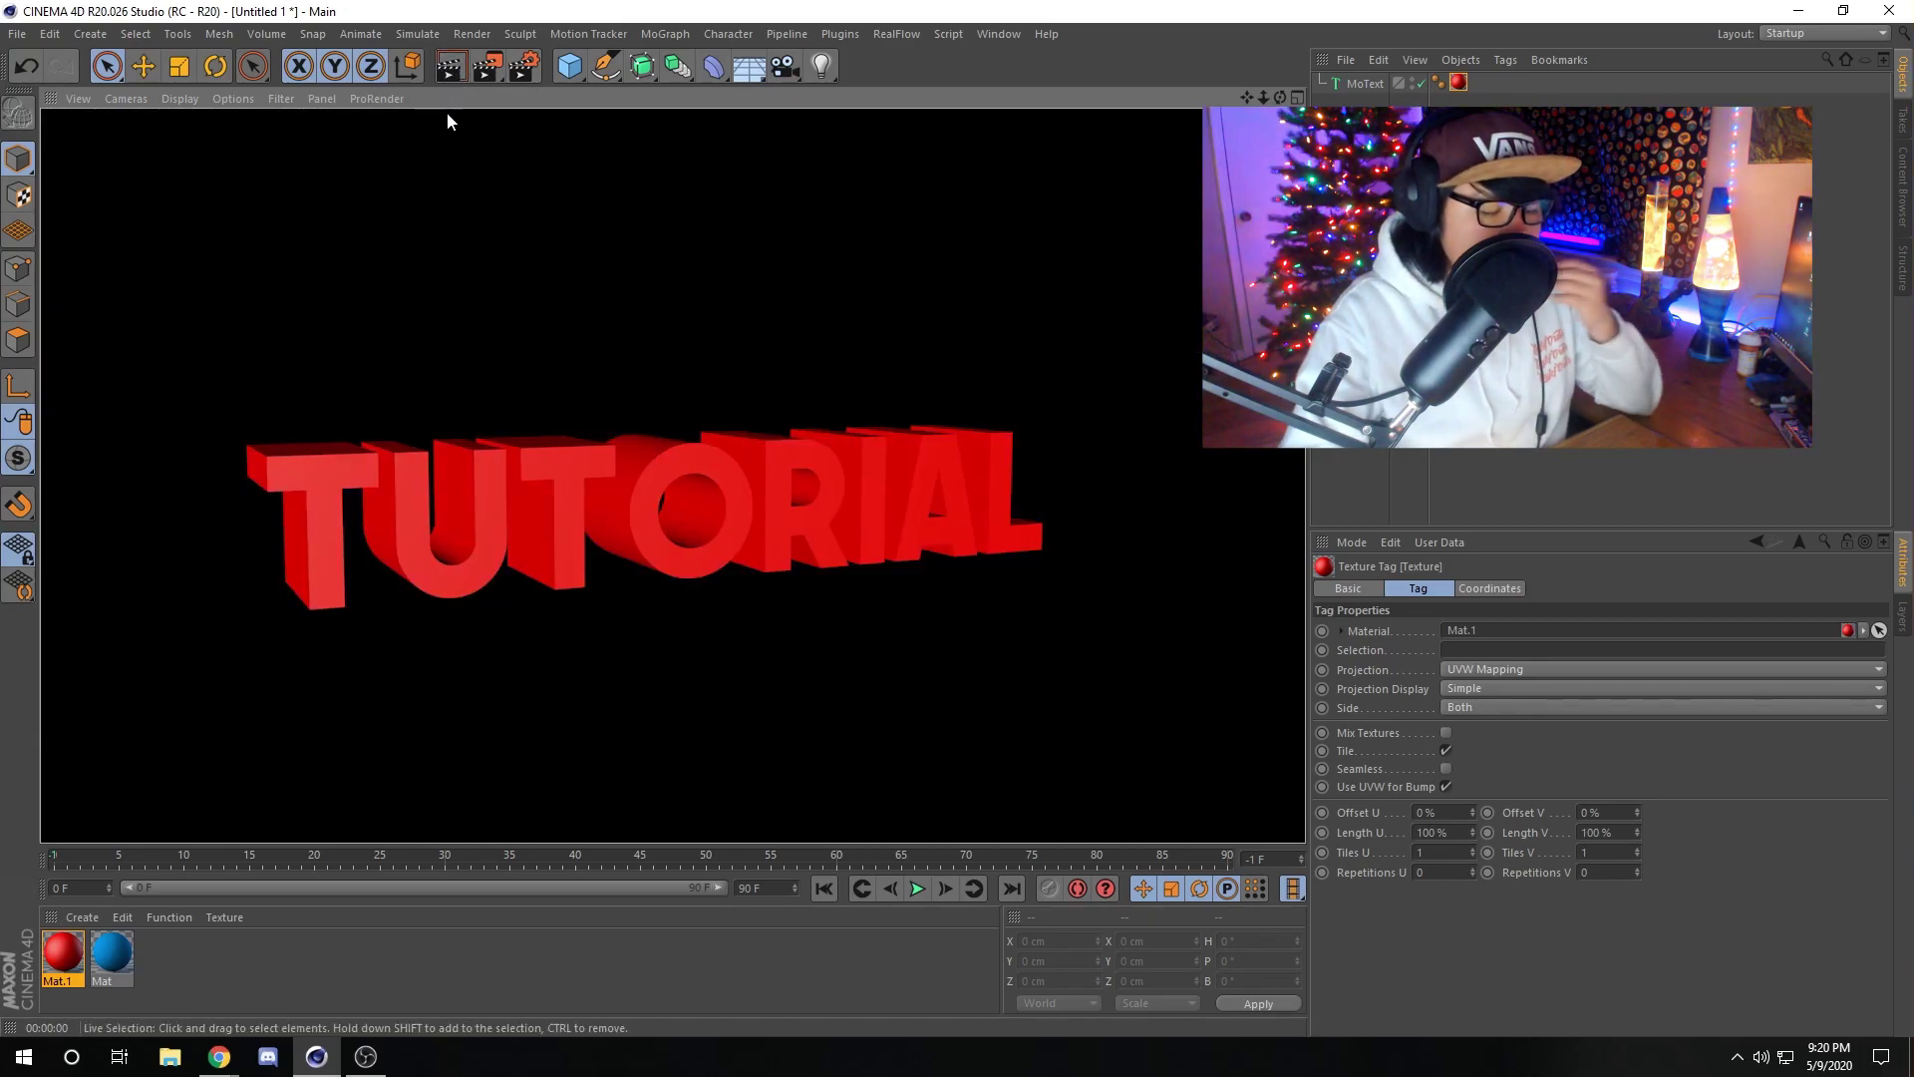
{"action": "left_click", "coordinate": [612, 339]}
{"action": "mouse_move", "coordinate": [586, 349]}
{"action": "left_mouse_down", "text": "alt"}
{"action": "mouse_move", "coordinate": [555, 346]}
{"action": "mouse_move", "coordinate": [574, 351]}
{"action": "left_mouse_up", "text": "alt"}
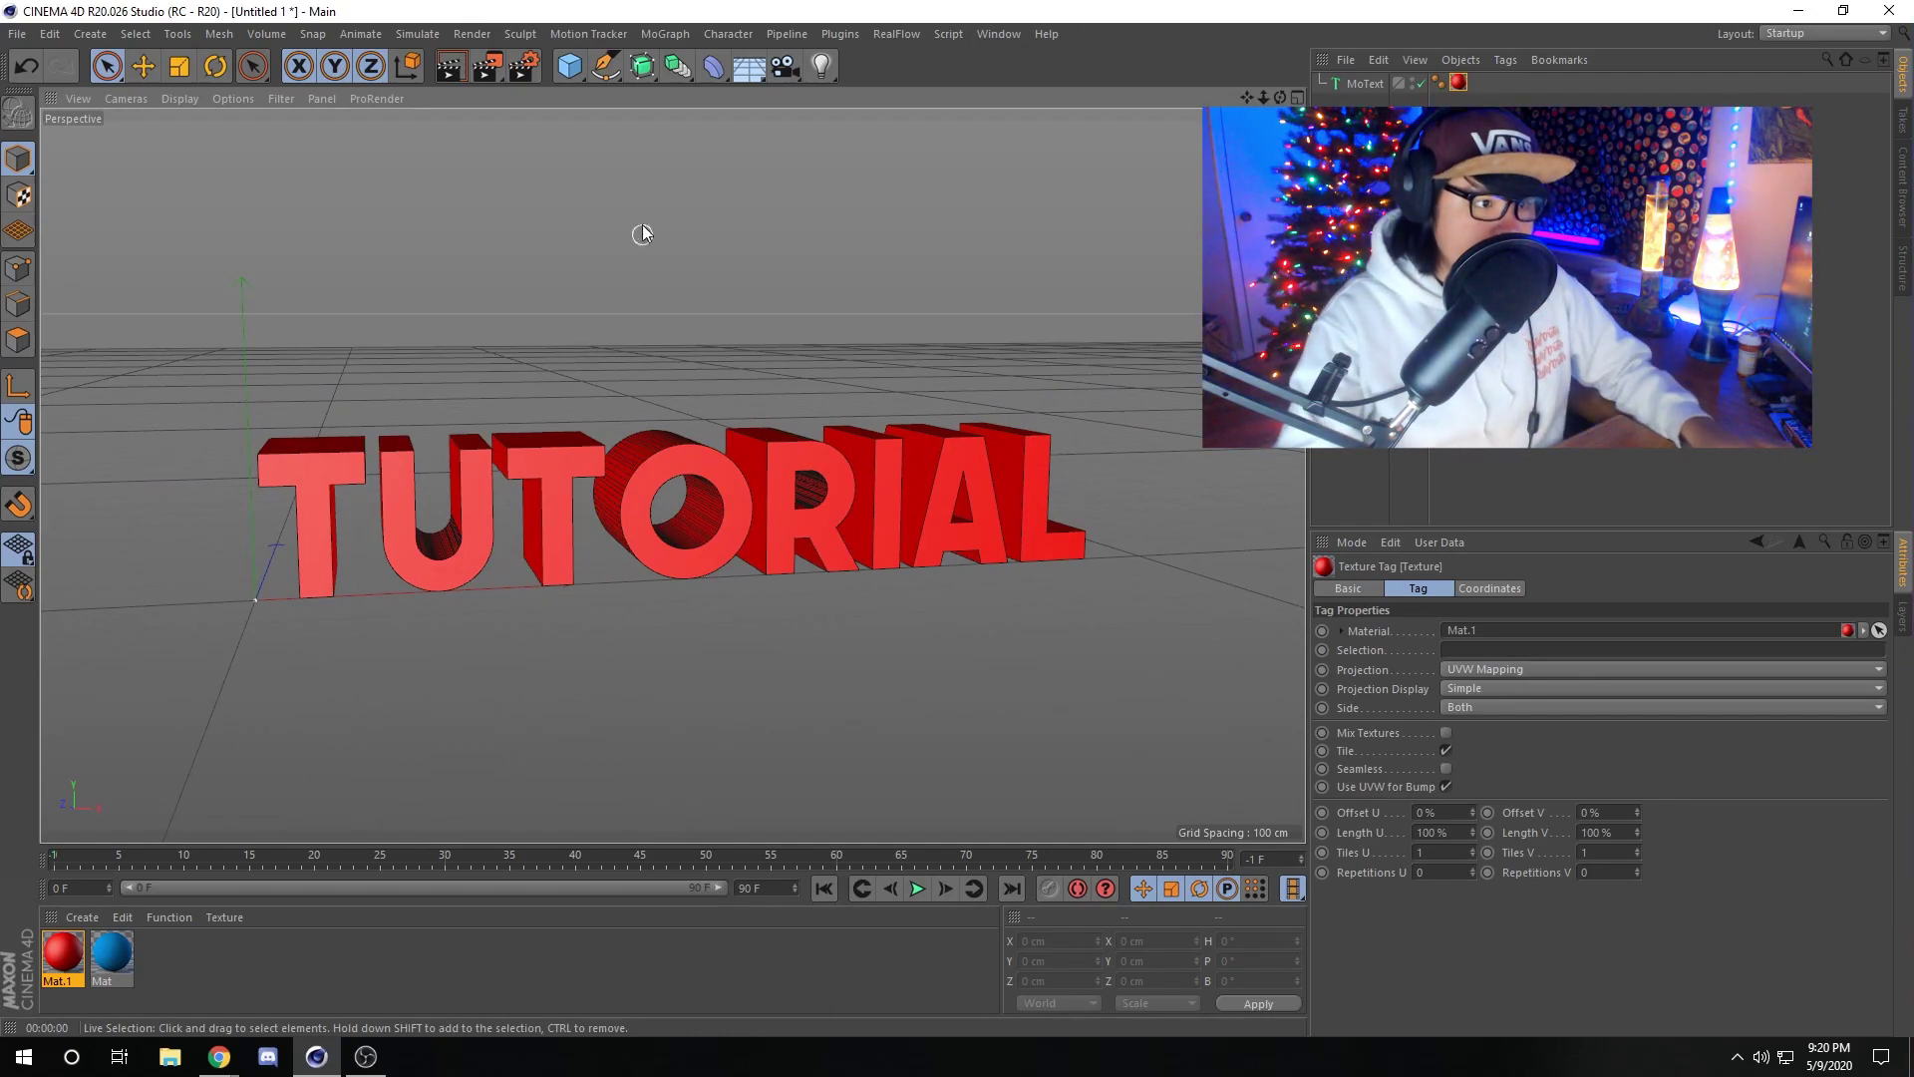
Add a floor object beneath the text and preview it with a render of the active view.
{"action": "left_click", "coordinate": [748, 66]}
{"action": "left_click_drag", "start_coordinate": [720, 301], "coordinate": [688, 321], "text": "alt"}
{"action": "scroll", "coordinate": [690, 344], "scroll_direction": "down", "scroll_amount": 5}
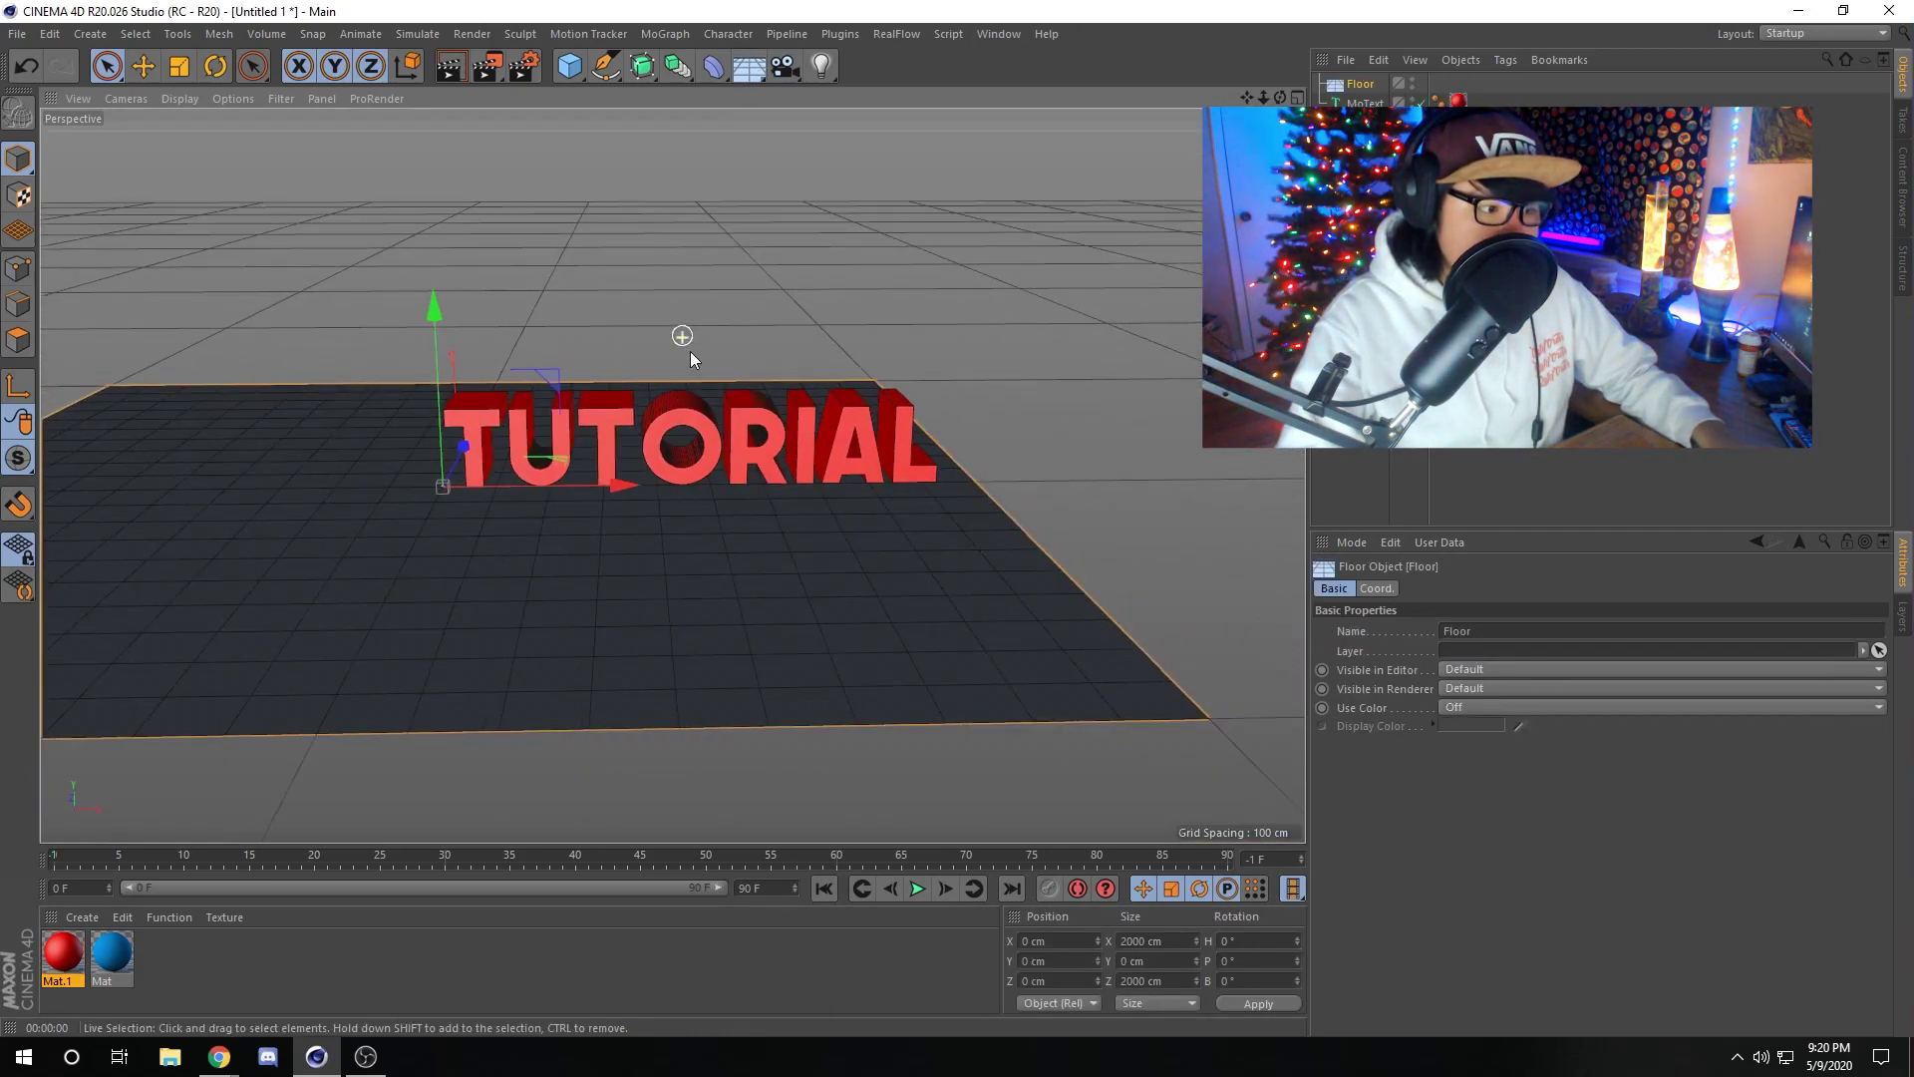
{"action": "scroll", "coordinate": [684, 365], "scroll_direction": "down", "scroll_amount": 1}
{"action": "left_click", "coordinate": [452, 67]}
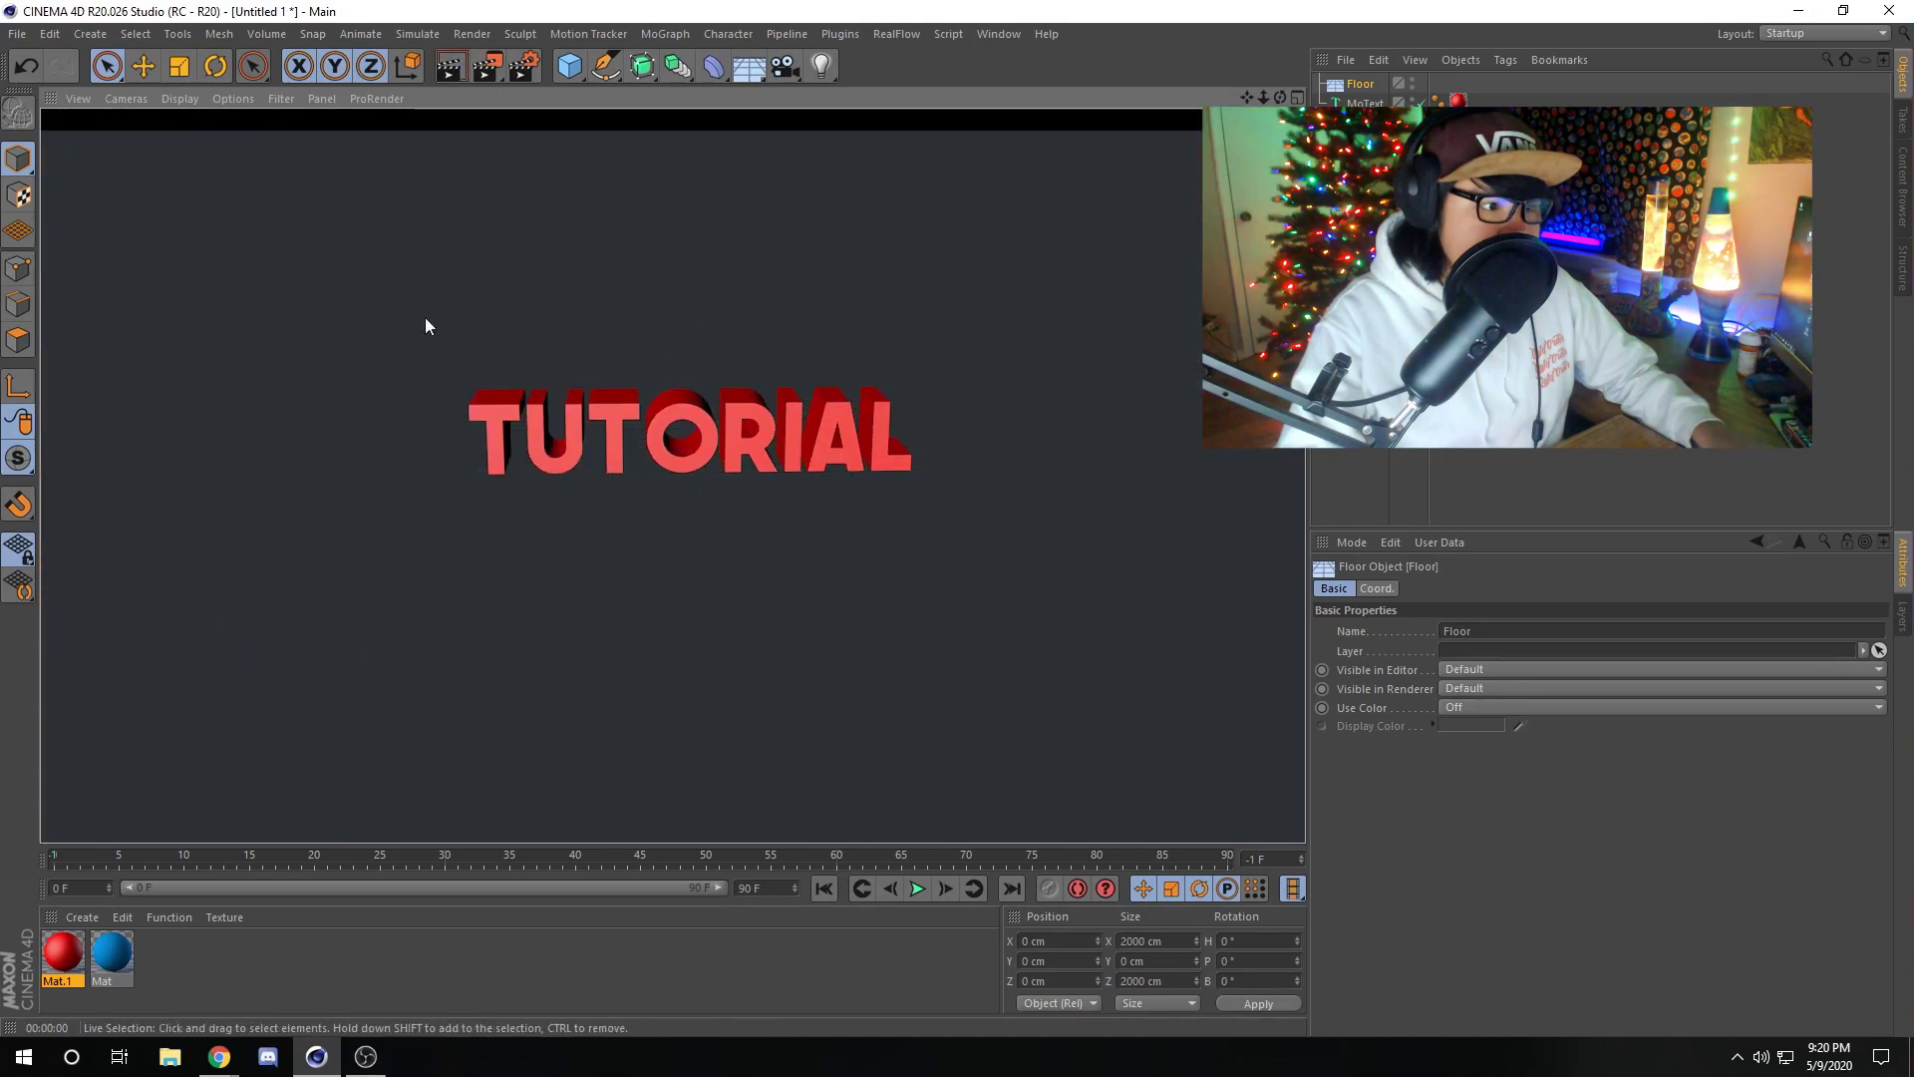
{"action": "scroll", "coordinate": [696, 357], "scroll_direction": "up", "scroll_amount": 1}
{"action": "scroll", "coordinate": [695, 356], "scroll_direction": "up", "scroll_amount": 2}
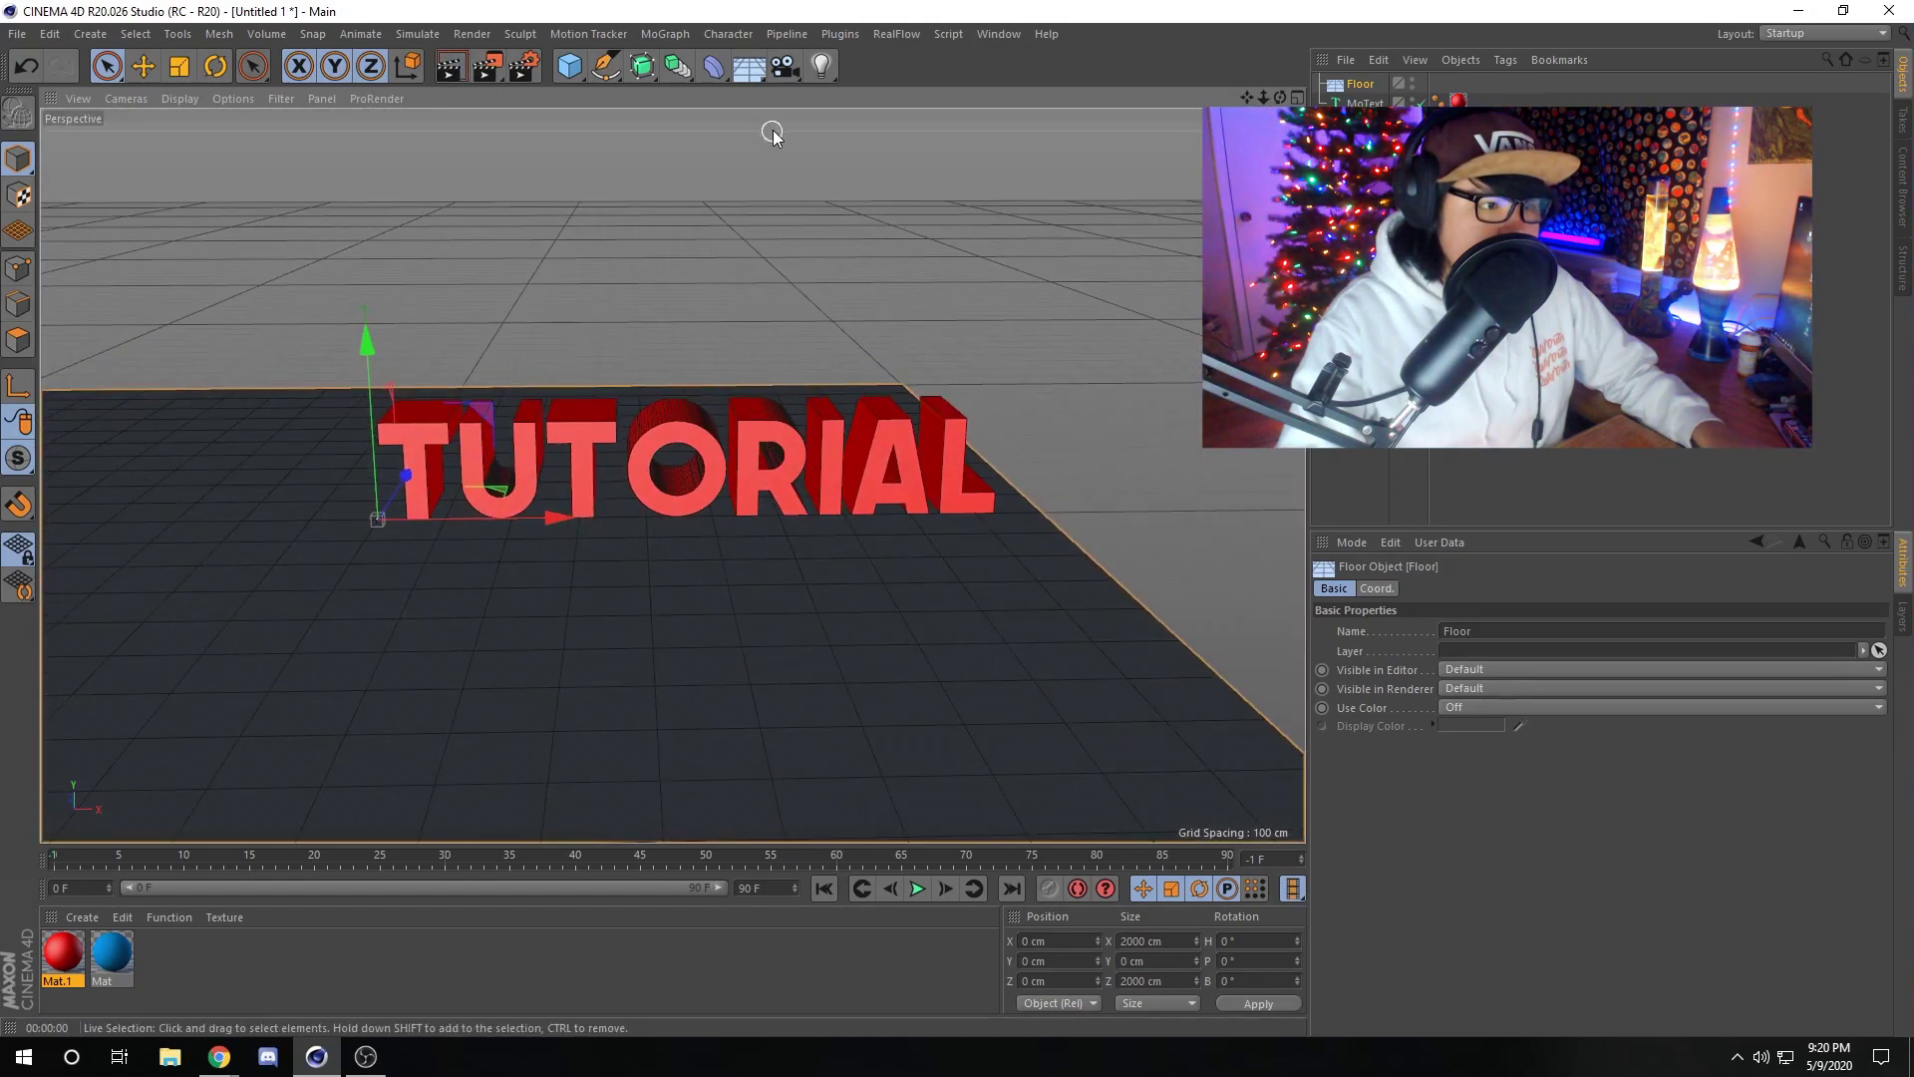
Add a second floor and set its H, P and B rotations to 90° so it stands upright as a wall.
{"action": "left_click", "coordinate": [751, 68]}
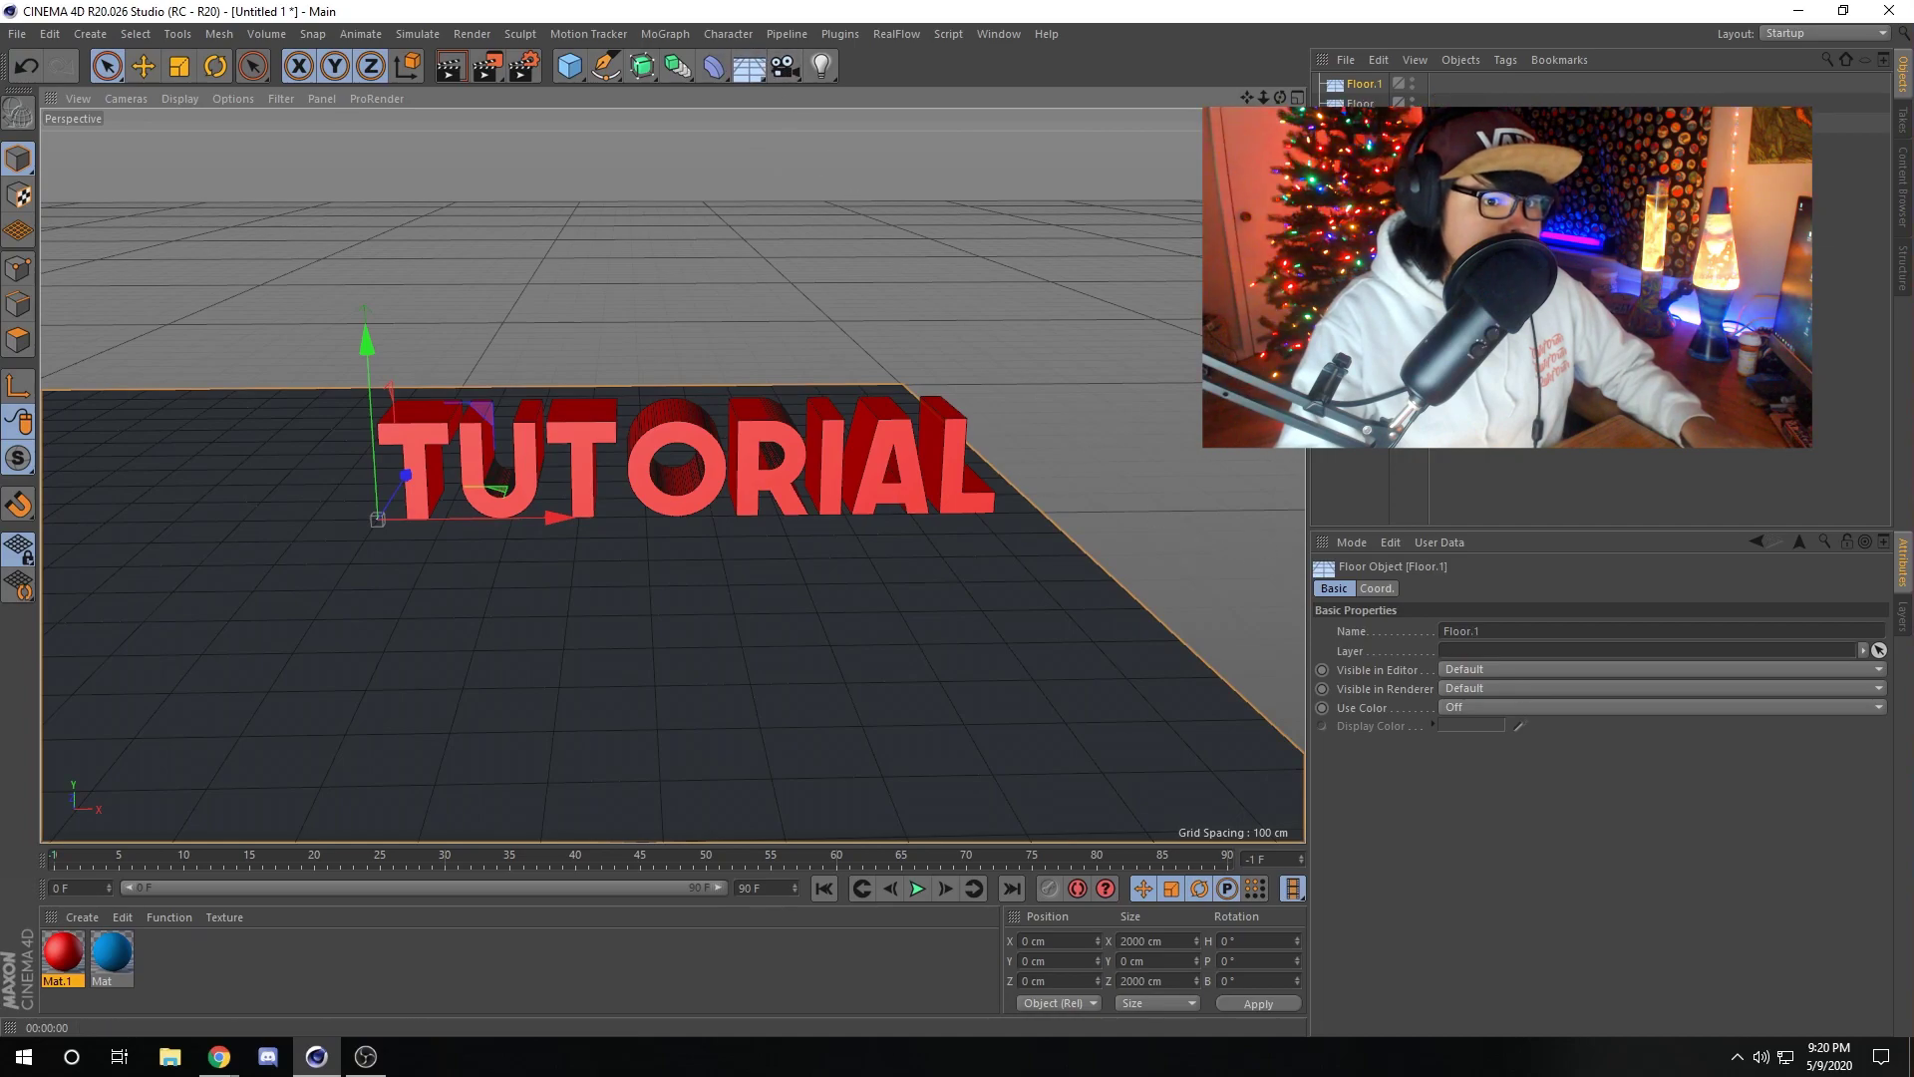
{"action": "left_click", "coordinate": [1228, 940]}
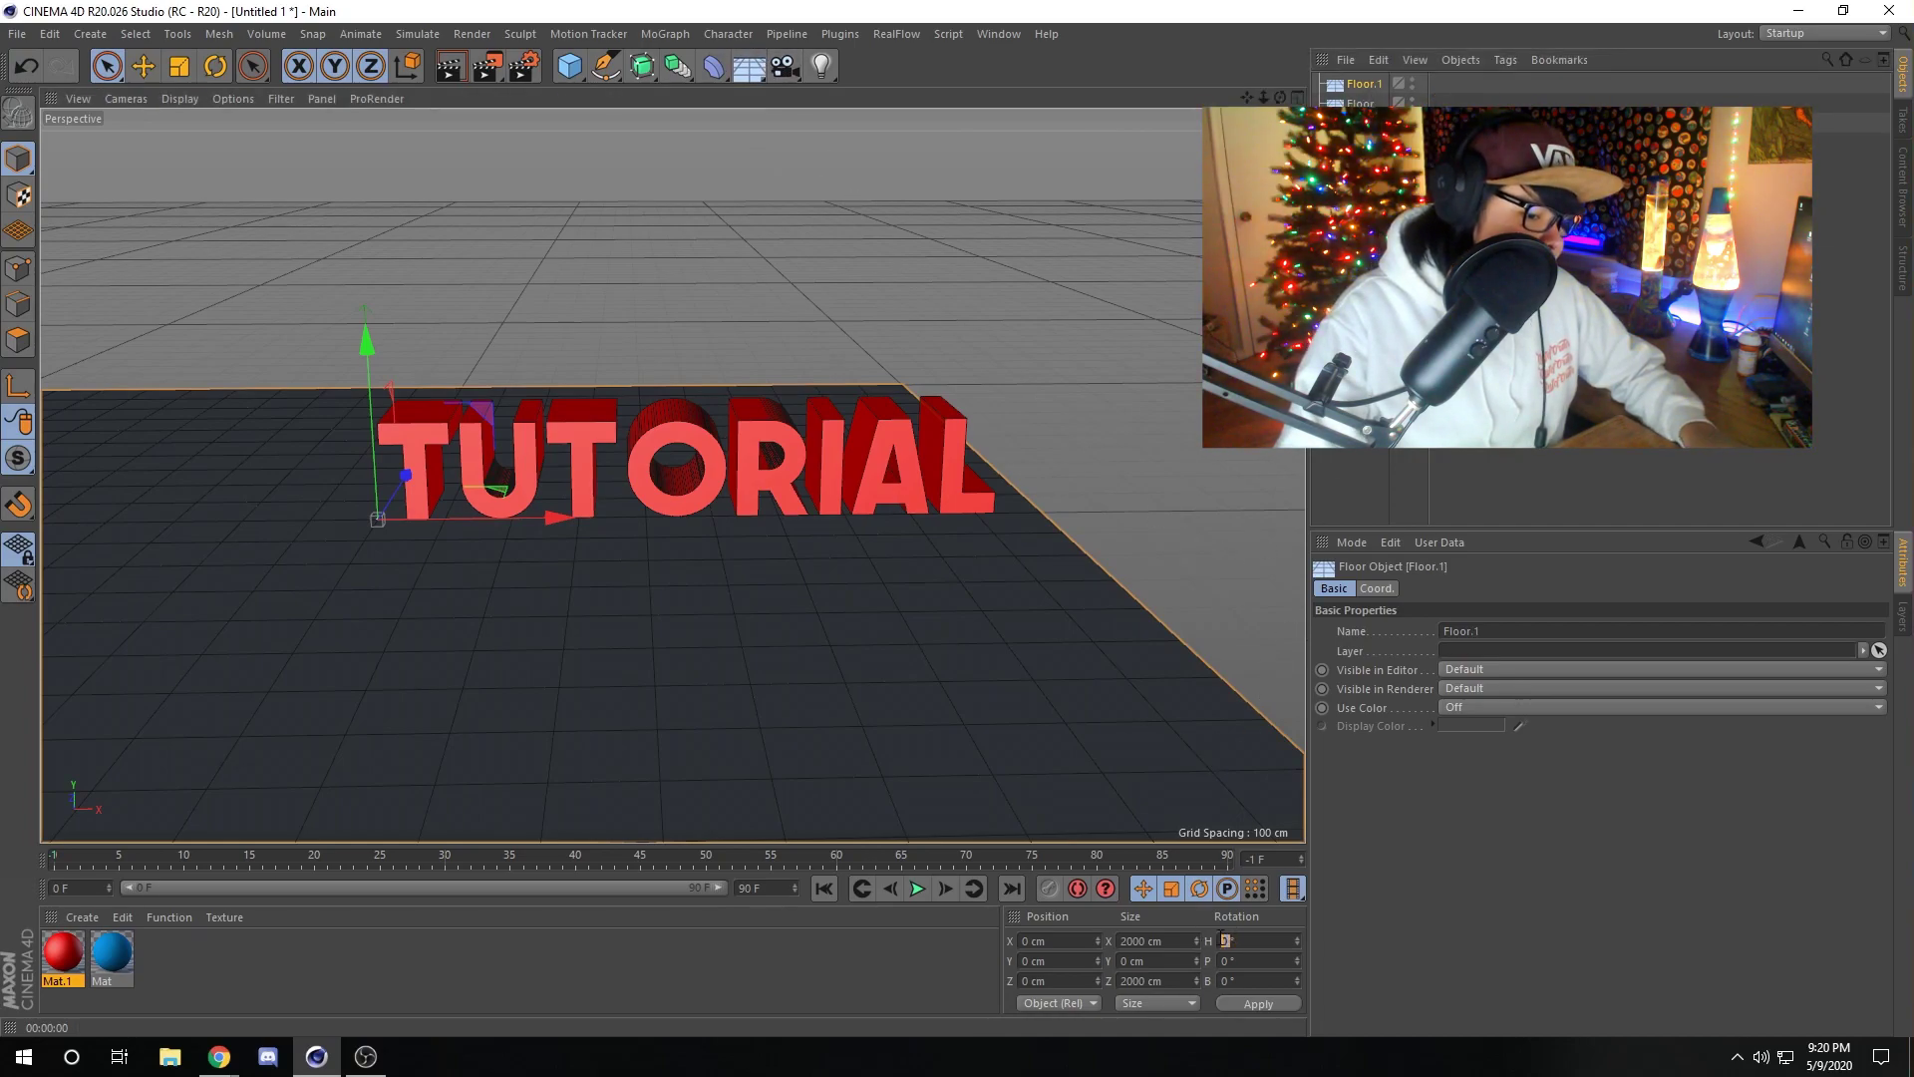
{"action": "left_click", "coordinate": [1250, 1001]}
{"action": "key", "text": "Tab"}
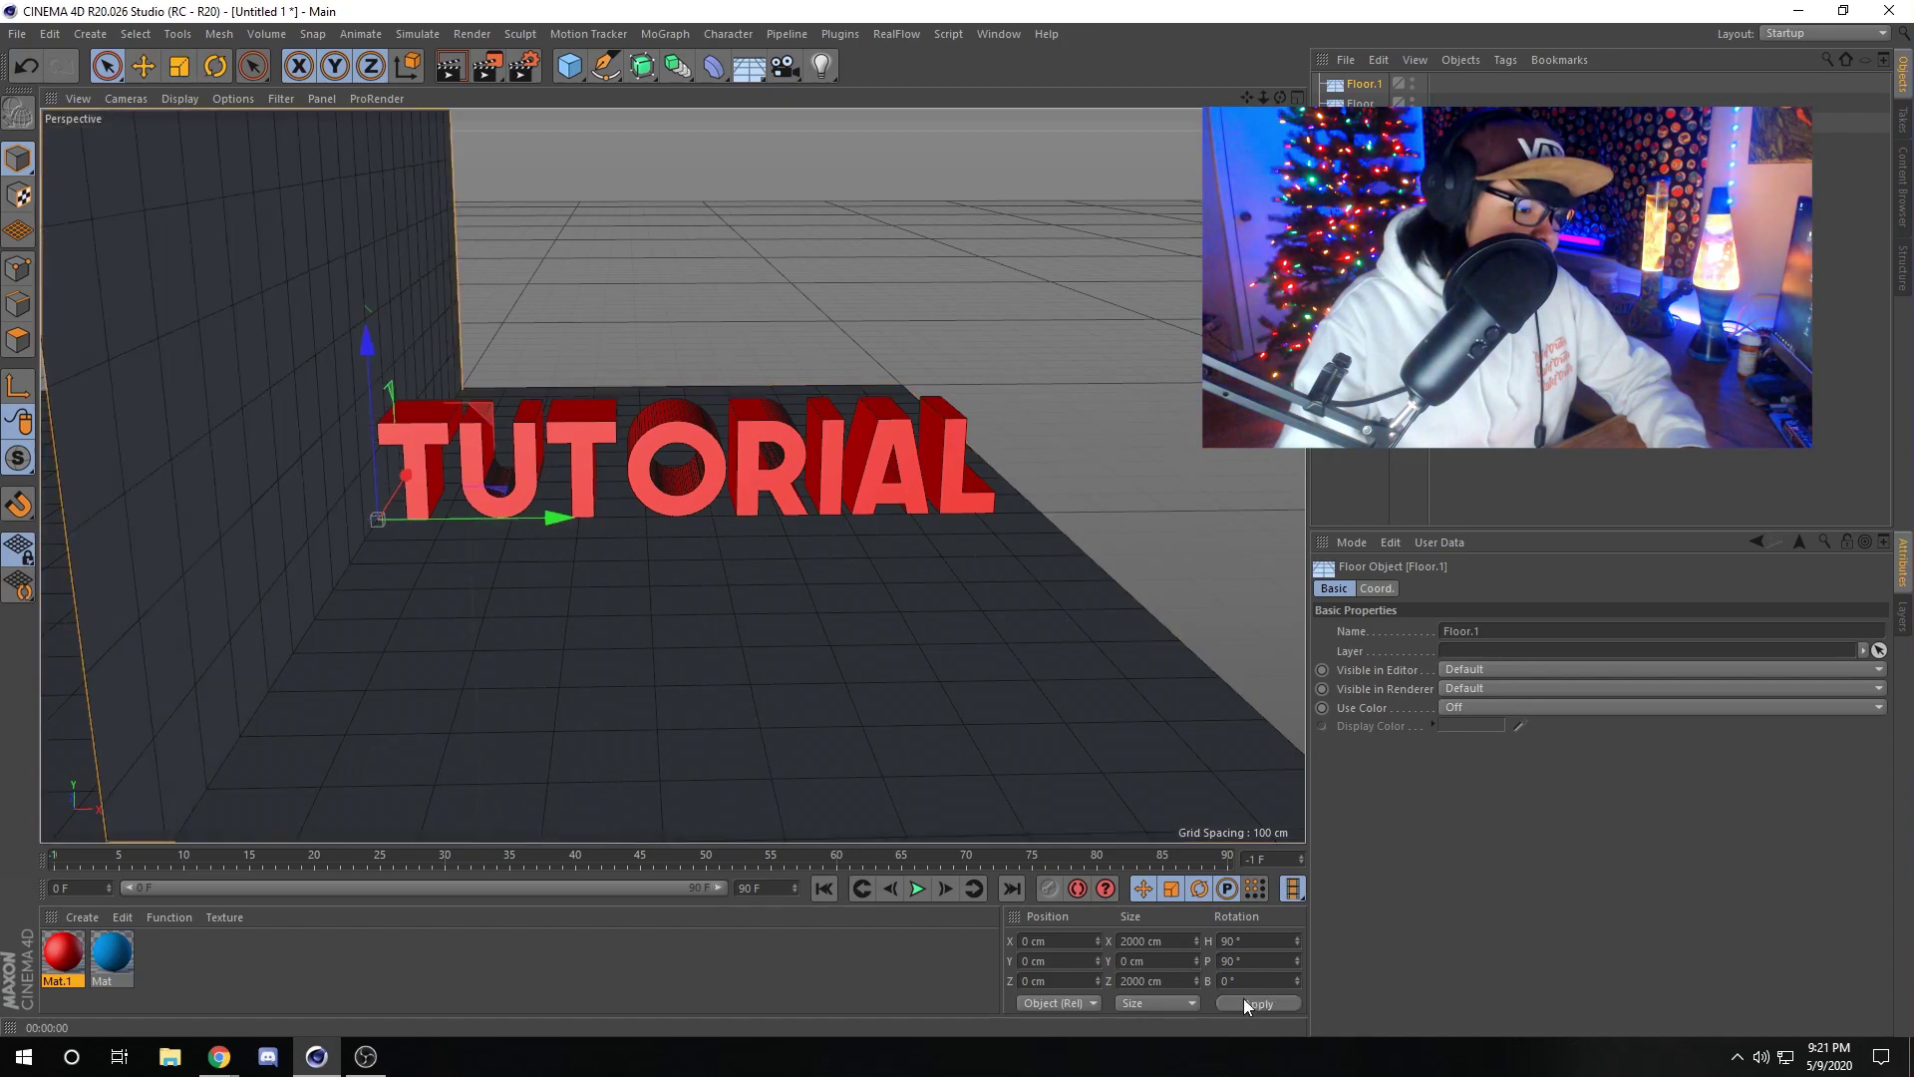
{"action": "type", "text": "90"}
{"action": "left_click", "coordinate": [1240, 1004]}
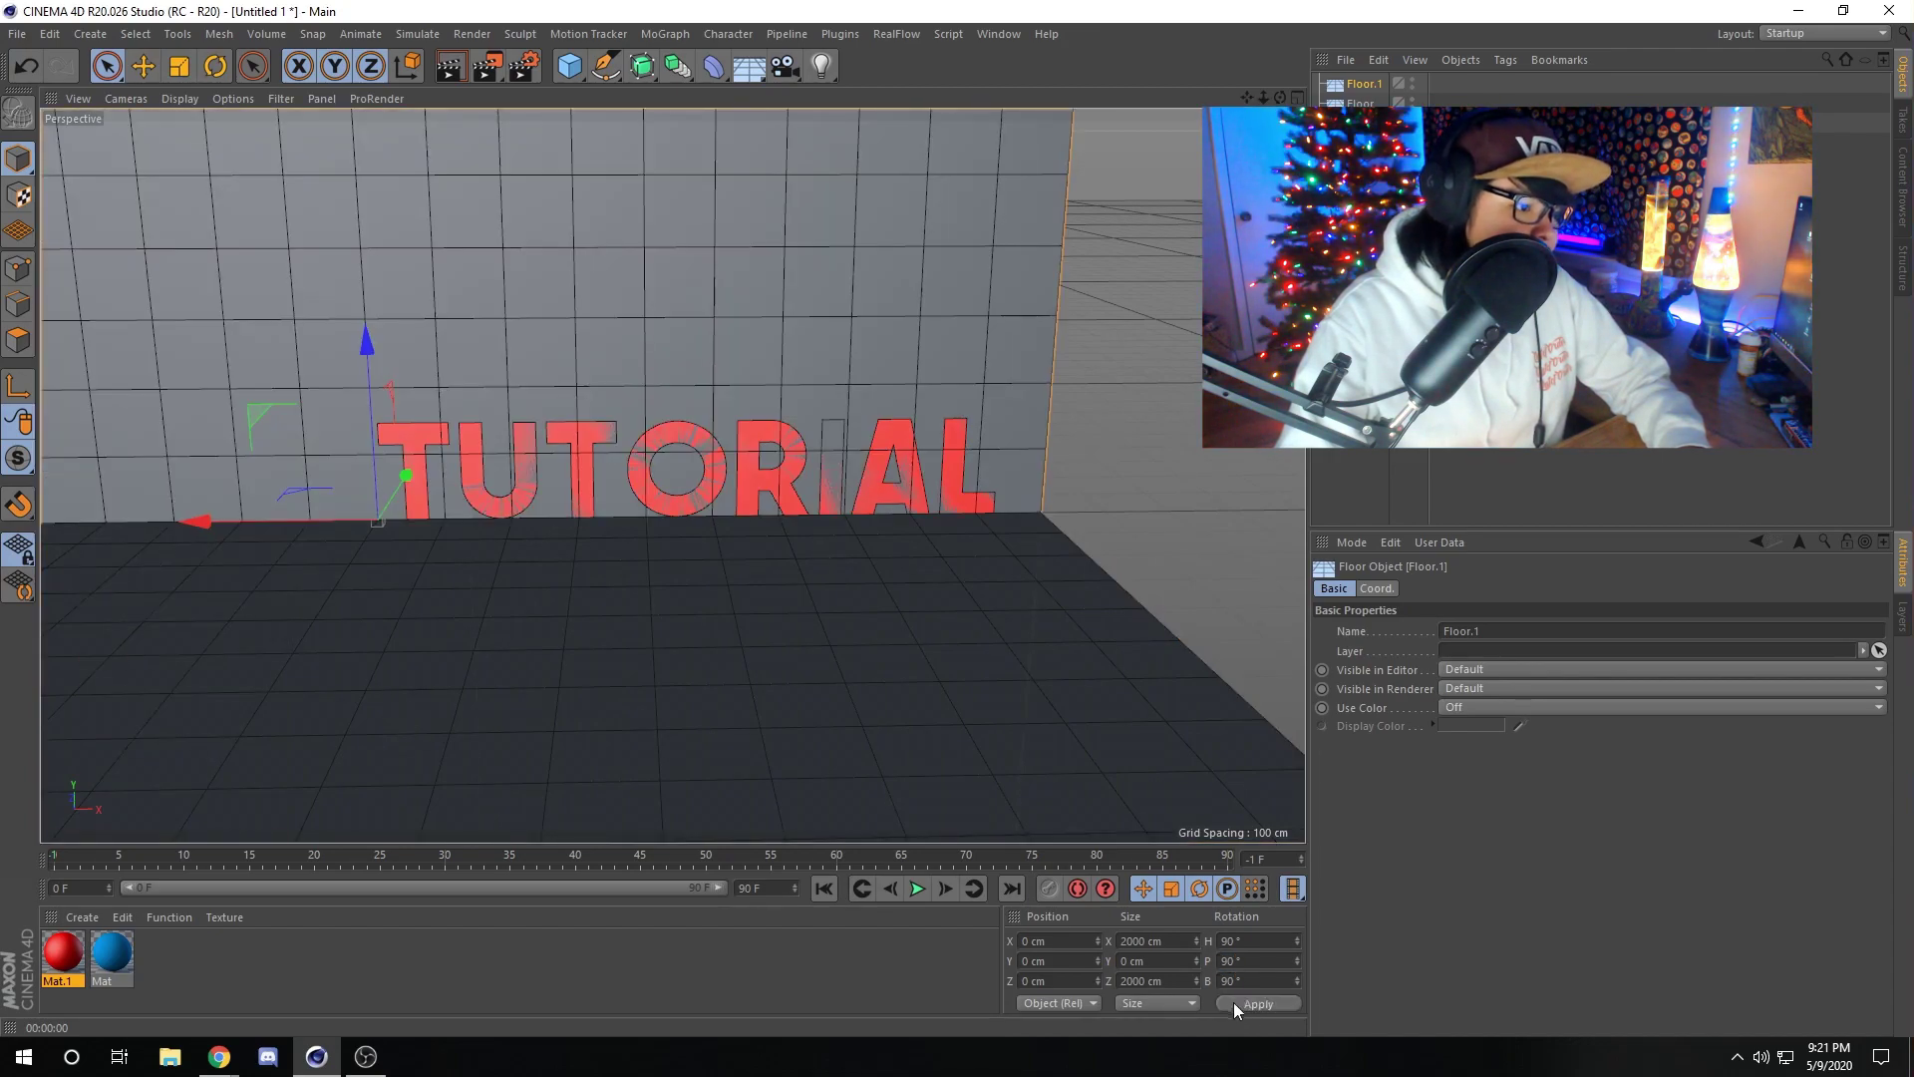
Move the upright floor back behind the text to about Z 620 cm.
{"action": "left_click_drag", "start_coordinate": [671, 560], "coordinate": [883, 329], "text": "alt"}
{"action": "left_click_drag", "start_coordinate": [893, 438], "coordinate": [1186, 389]}
{"action": "left_click_drag", "start_coordinate": [1081, 439], "coordinate": [734, 335], "text": "alt"}
{"action": "scroll", "coordinate": [1098, 423], "scroll_direction": "down", "scroll_amount": 5}
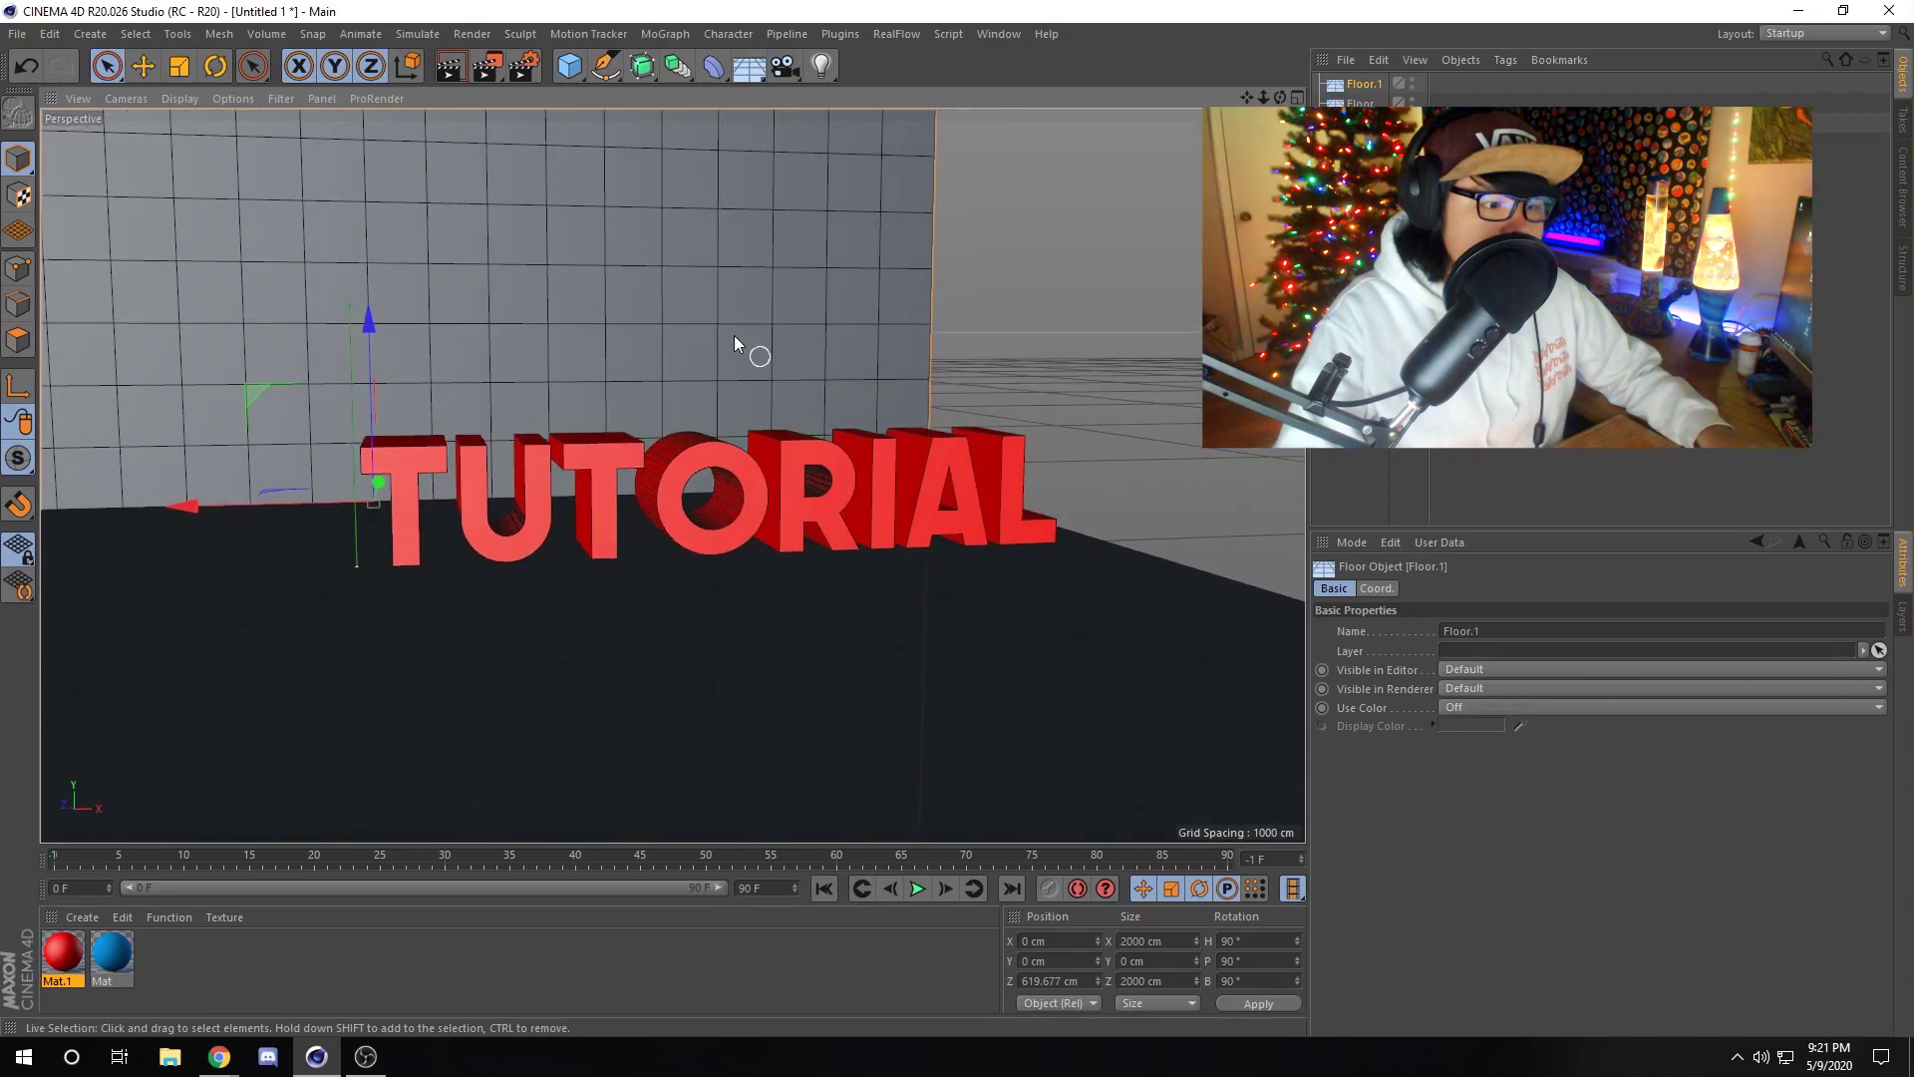
Render the active view to preview the text against the floor and back wall.
{"action": "left_click", "coordinate": [438, 70]}
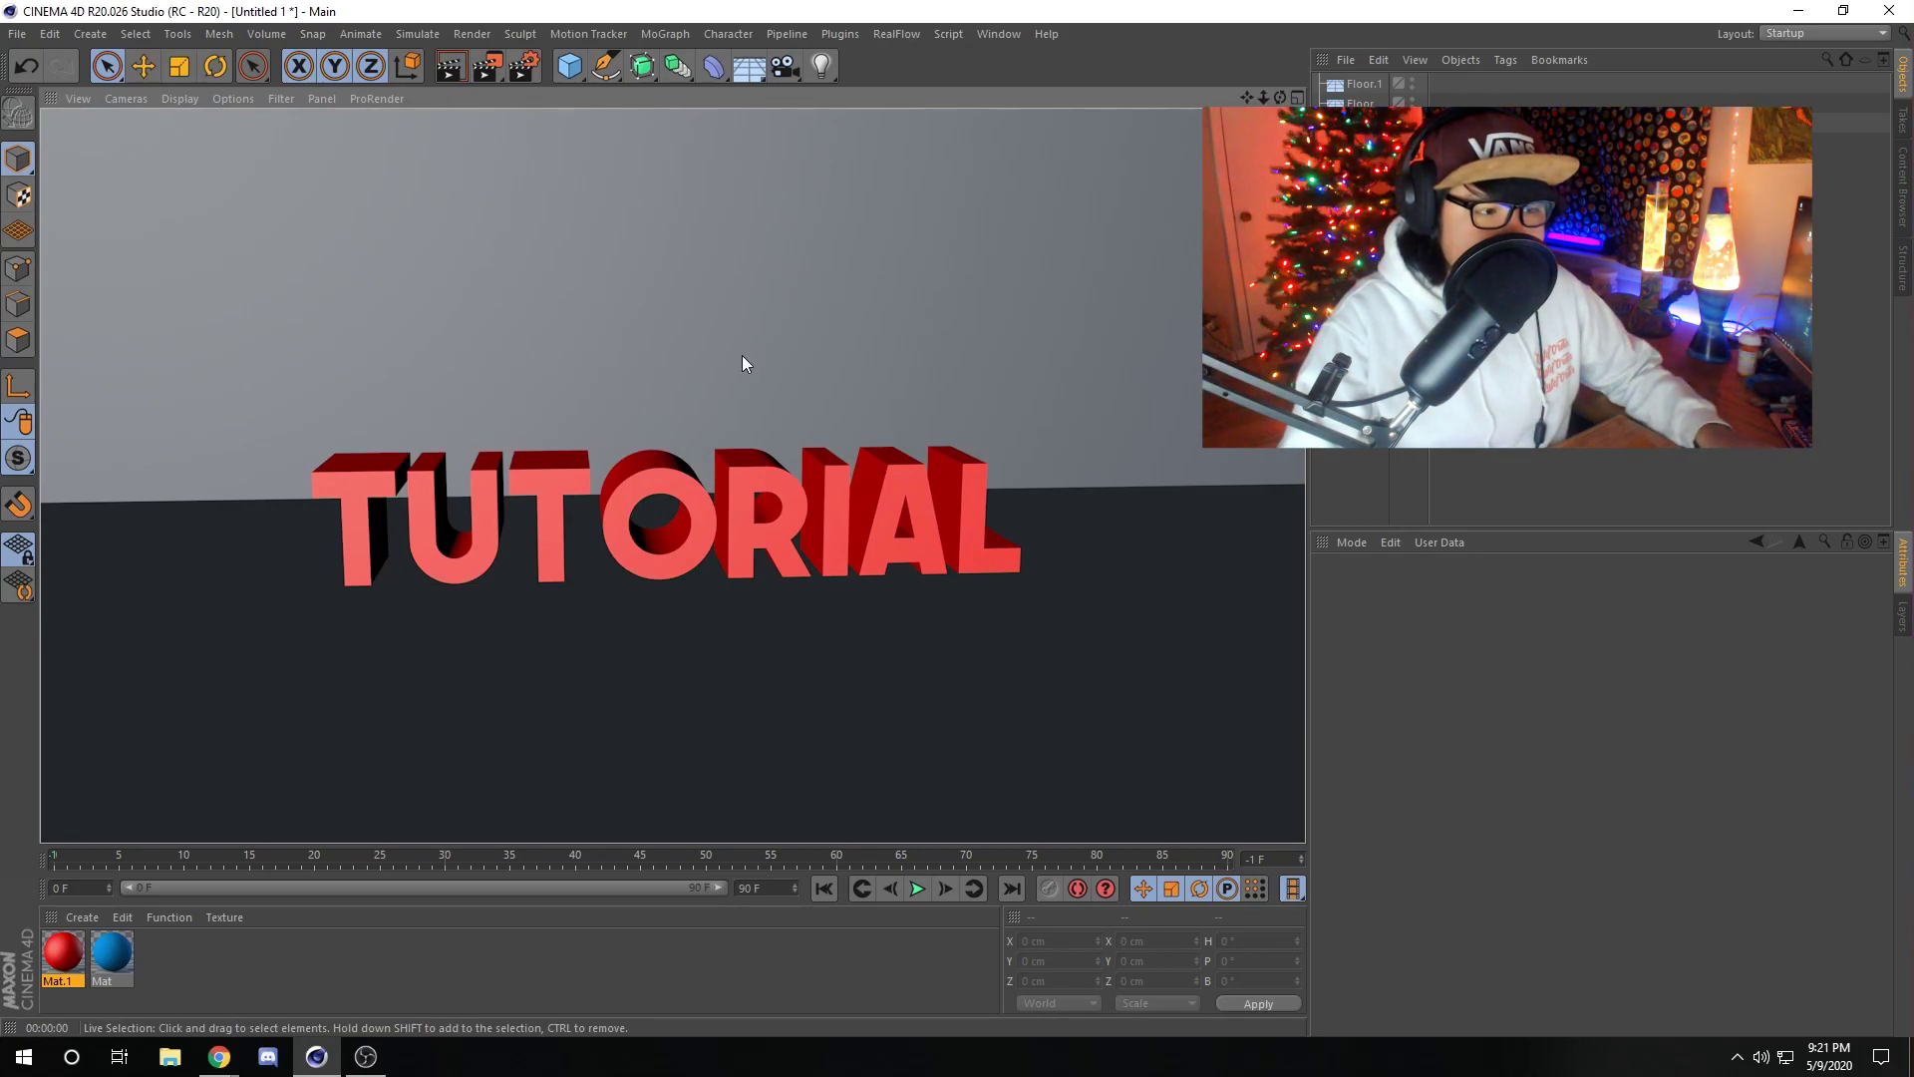
{"action": "left_click", "coordinate": [788, 345]}
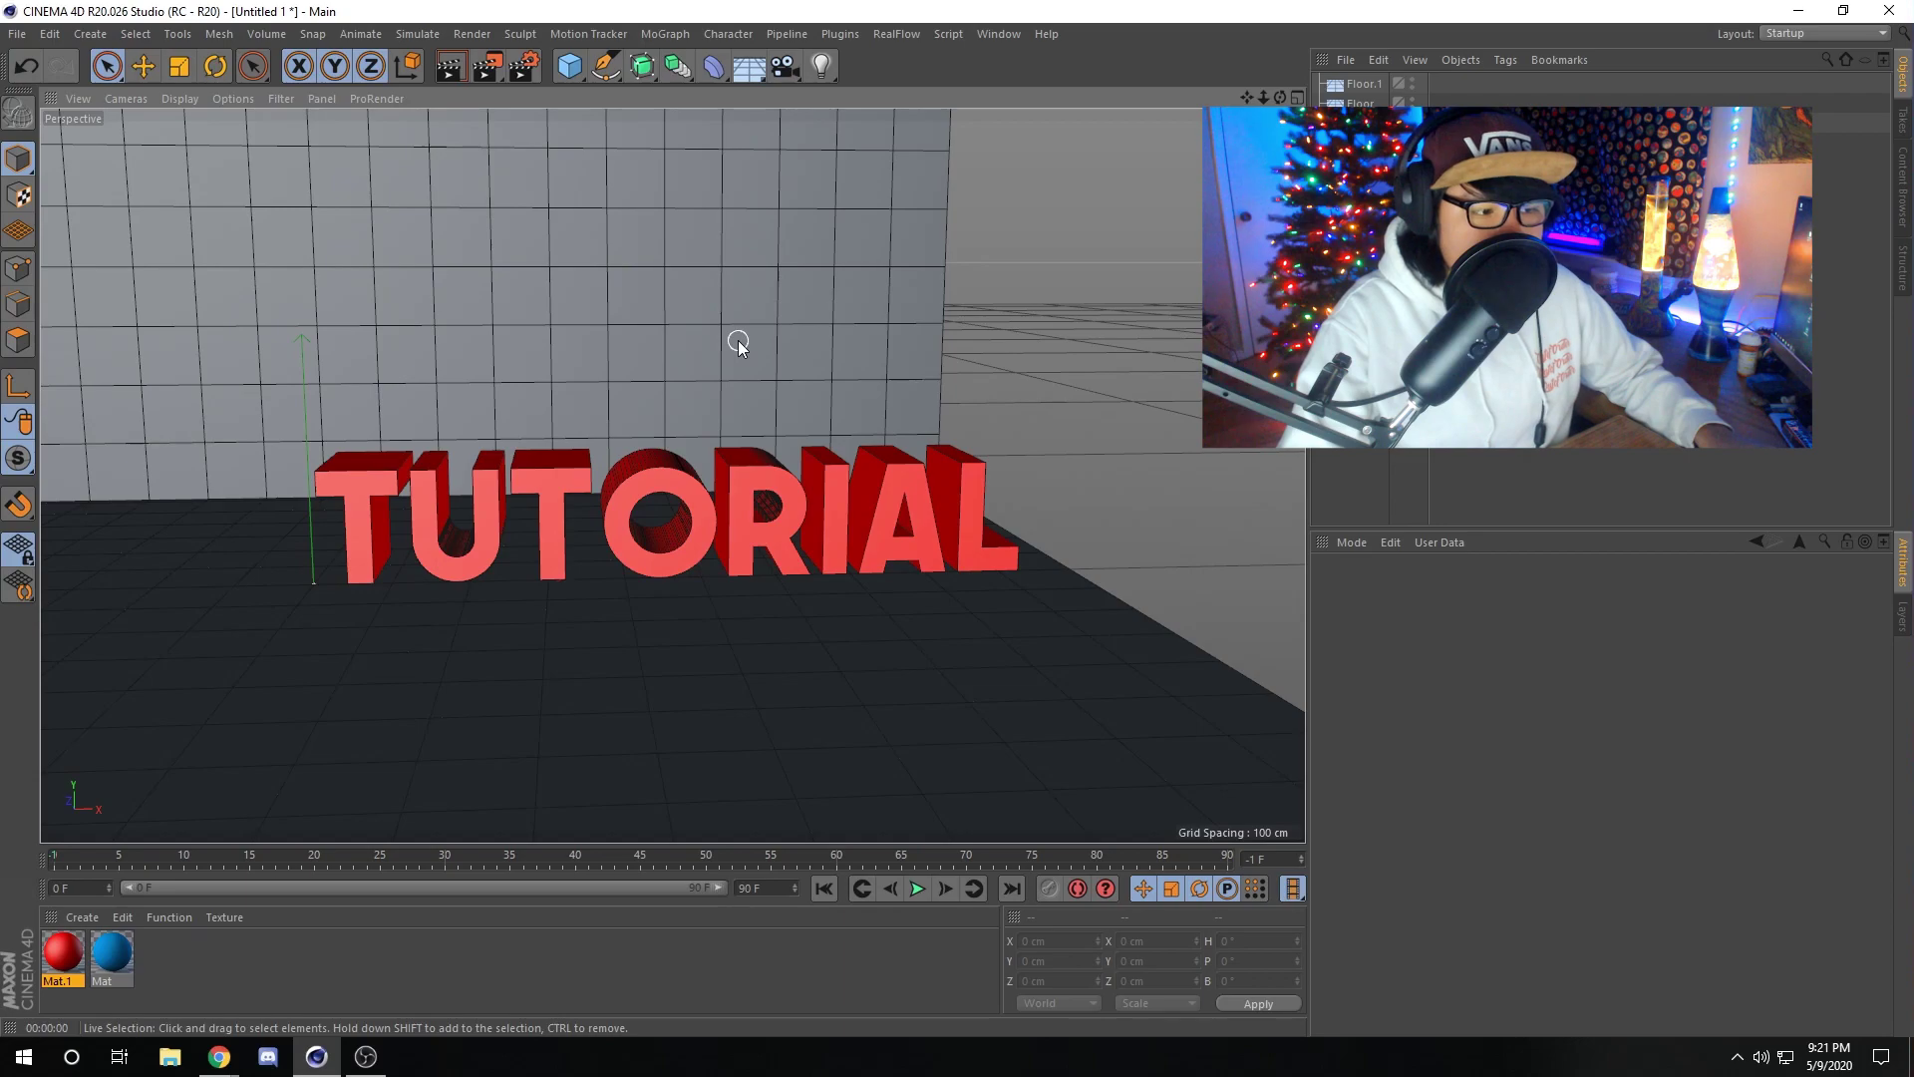
{"action": "left_click_drag", "start_coordinate": [739, 342], "coordinate": [721, 244], "text": "alt"}
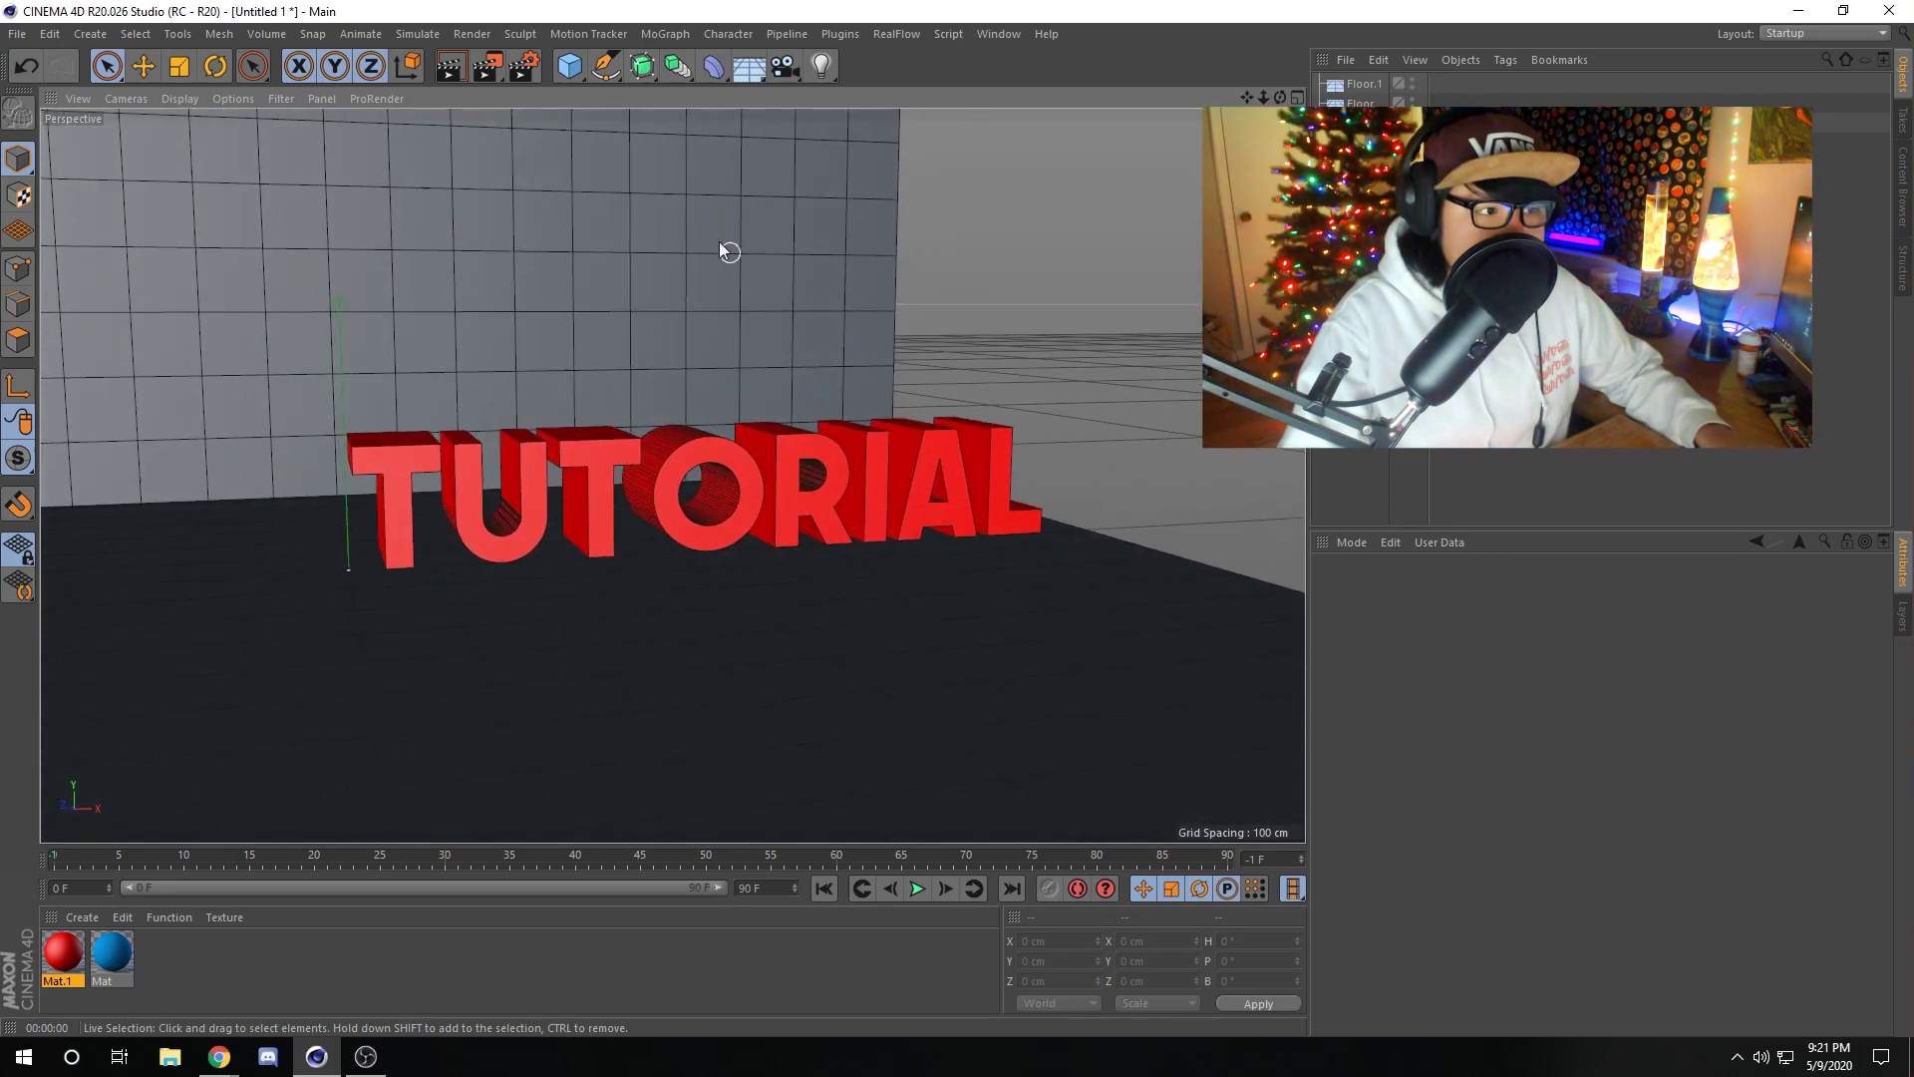
Add a standard omni light to the scene.
{"action": "left_click", "coordinate": [823, 68]}
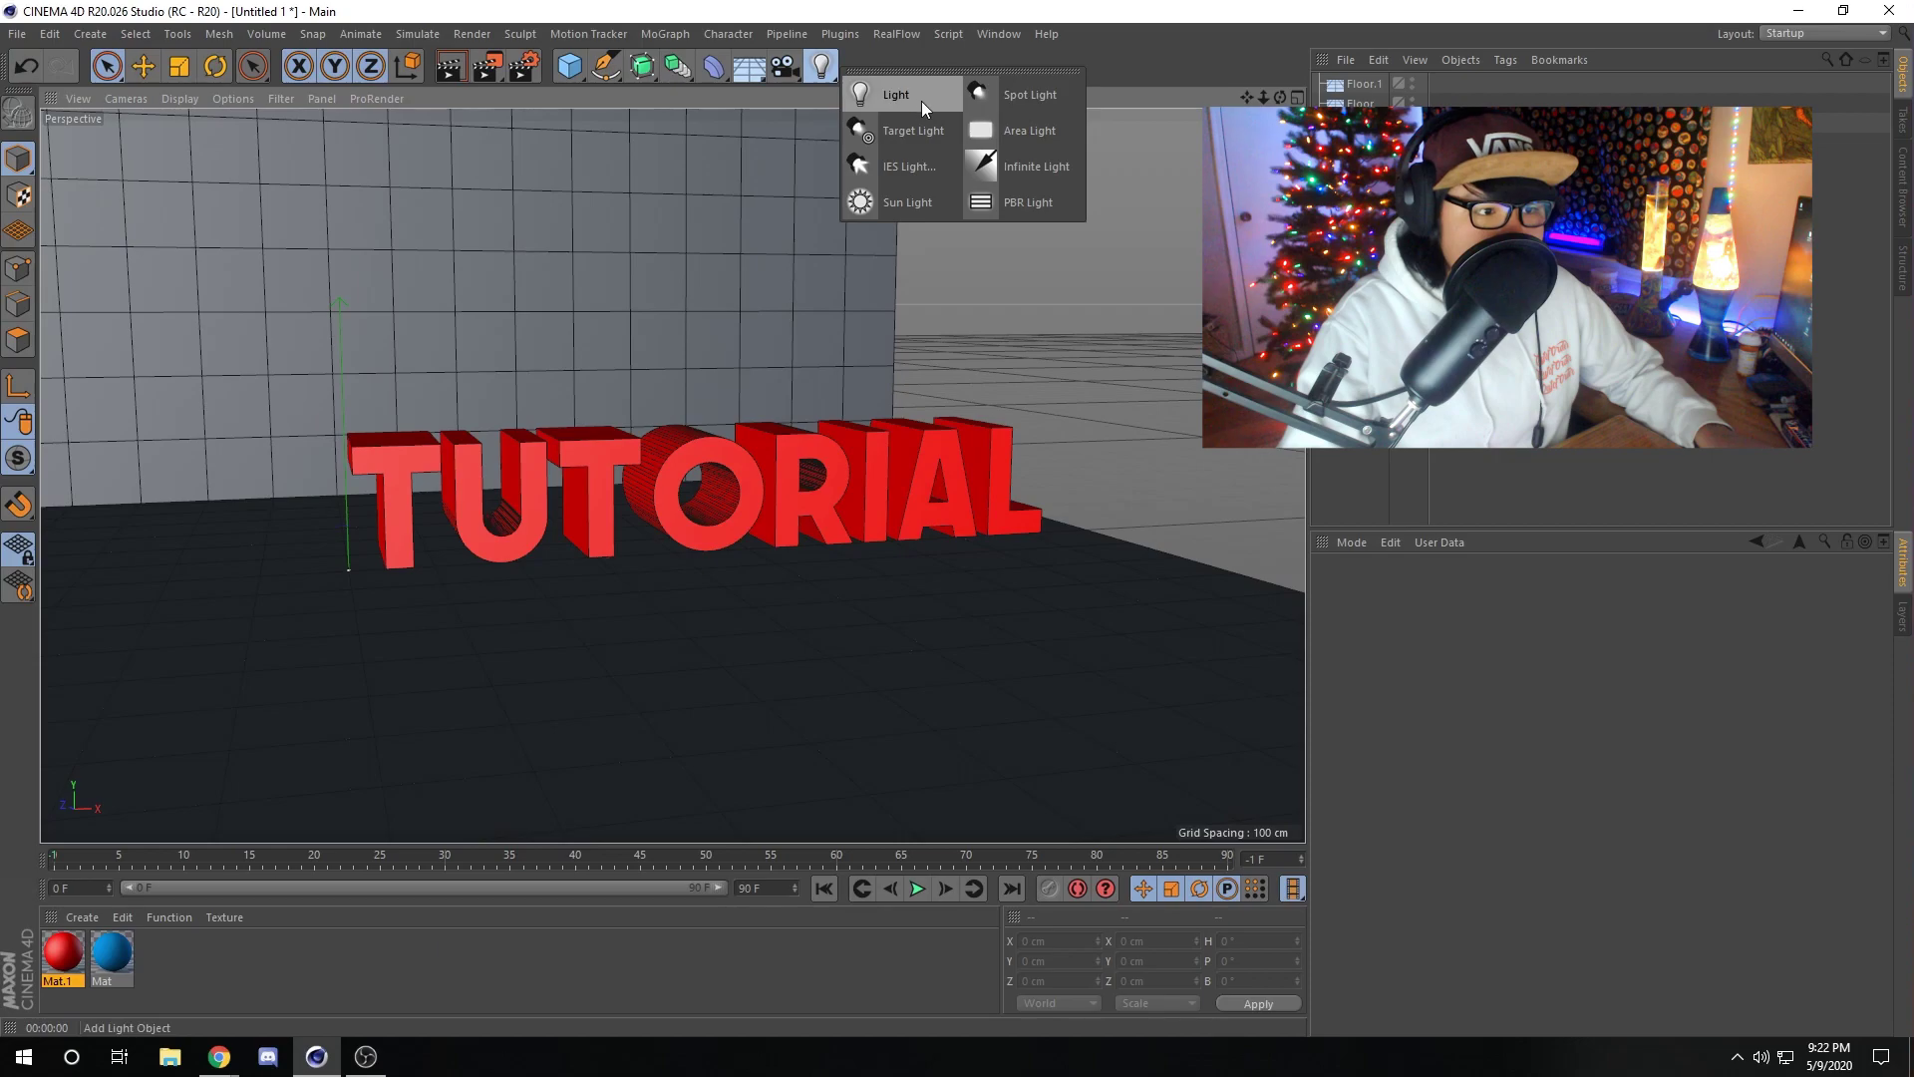
{"action": "left_click_drag", "start_coordinate": [1029, 248], "coordinate": [877, 372], "text": "alt"}
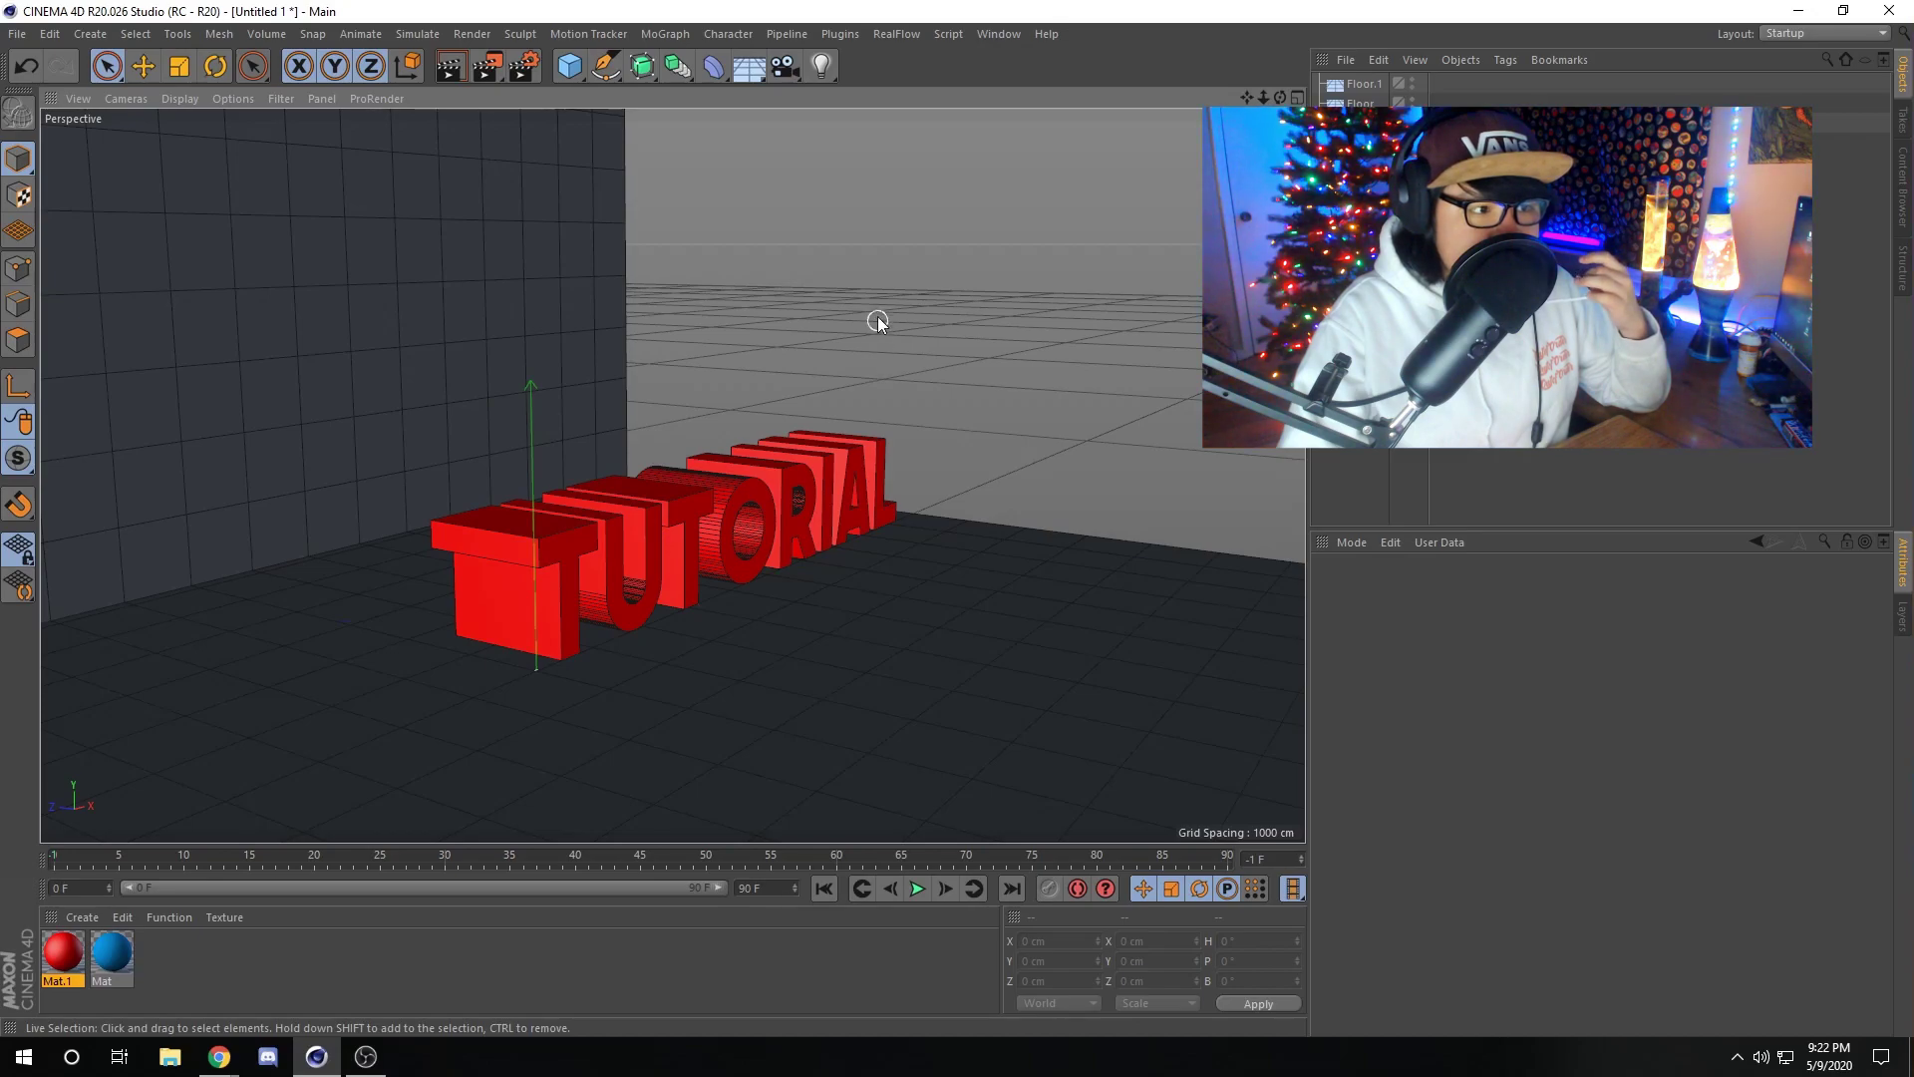
{"action": "left_click", "coordinate": [822, 65]}
{"action": "left_click", "coordinate": [868, 90]}
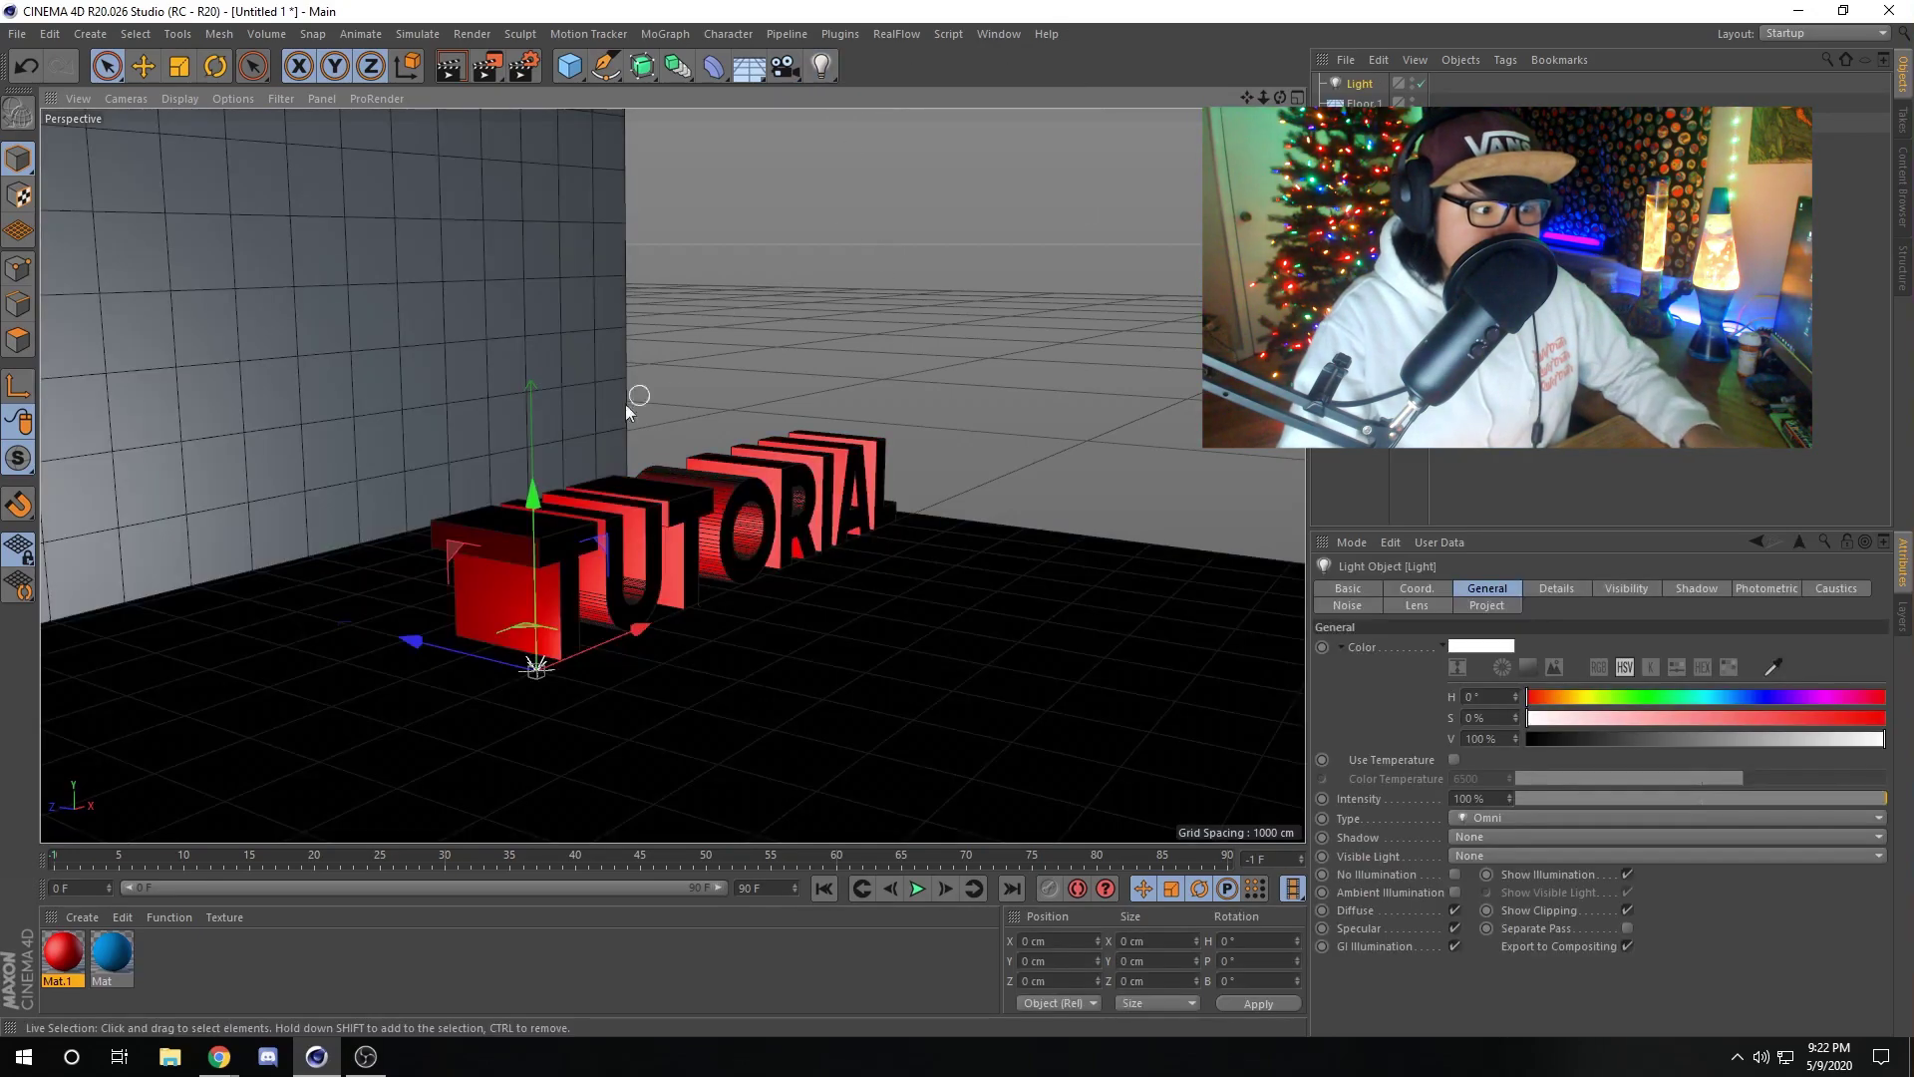
Position the light above and in front of the text at about X 19, Y 397, Z -370 cm.
{"action": "left_click_drag", "start_coordinate": [532, 493], "coordinate": [867, 283]}
{"action": "left_click_drag", "start_coordinate": [847, 379], "coordinate": [689, 473], "text": "alt"}
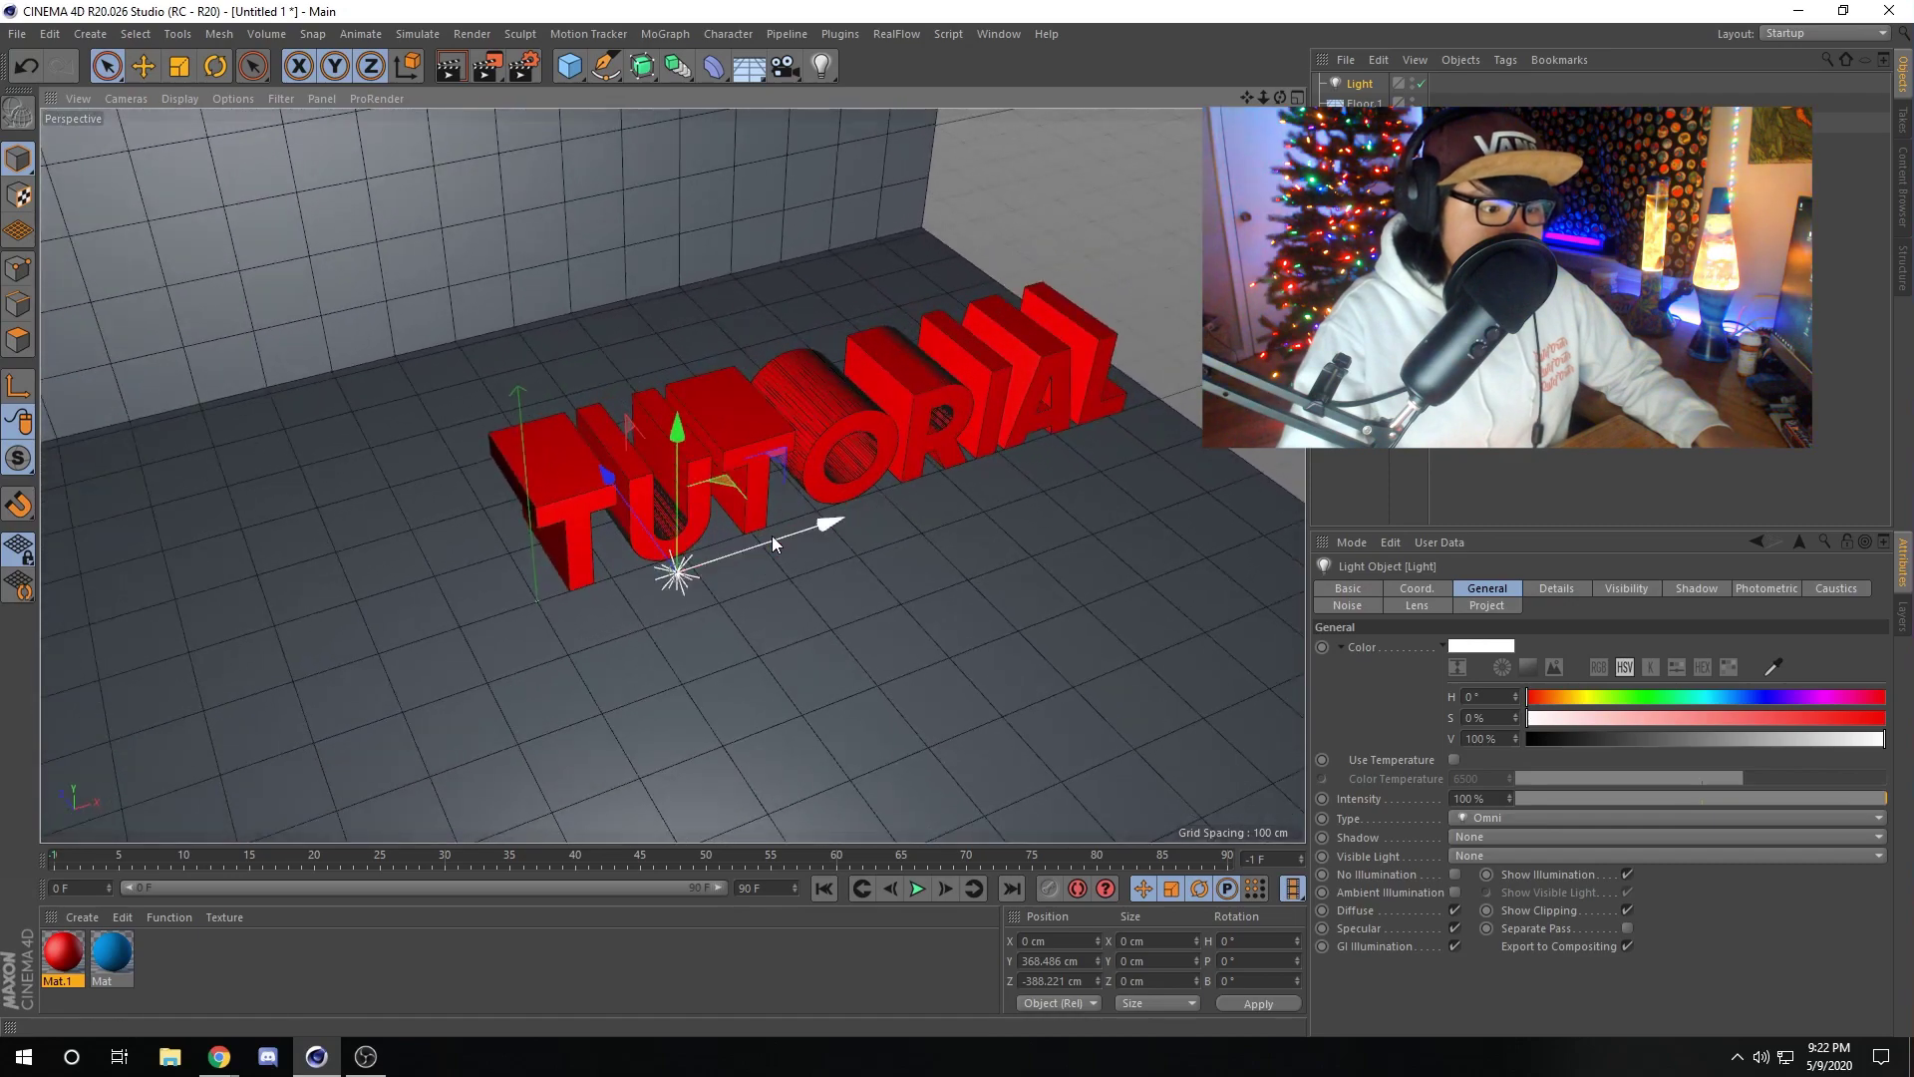
{"action": "mouse_move", "coordinate": [774, 541]}
{"action": "left_mouse_down"}
{"action": "mouse_move", "coordinate": [829, 512]}
{"action": "mouse_move", "coordinate": [775, 543]}
{"action": "mouse_move", "coordinate": [796, 543]}
{"action": "left_mouse_up"}
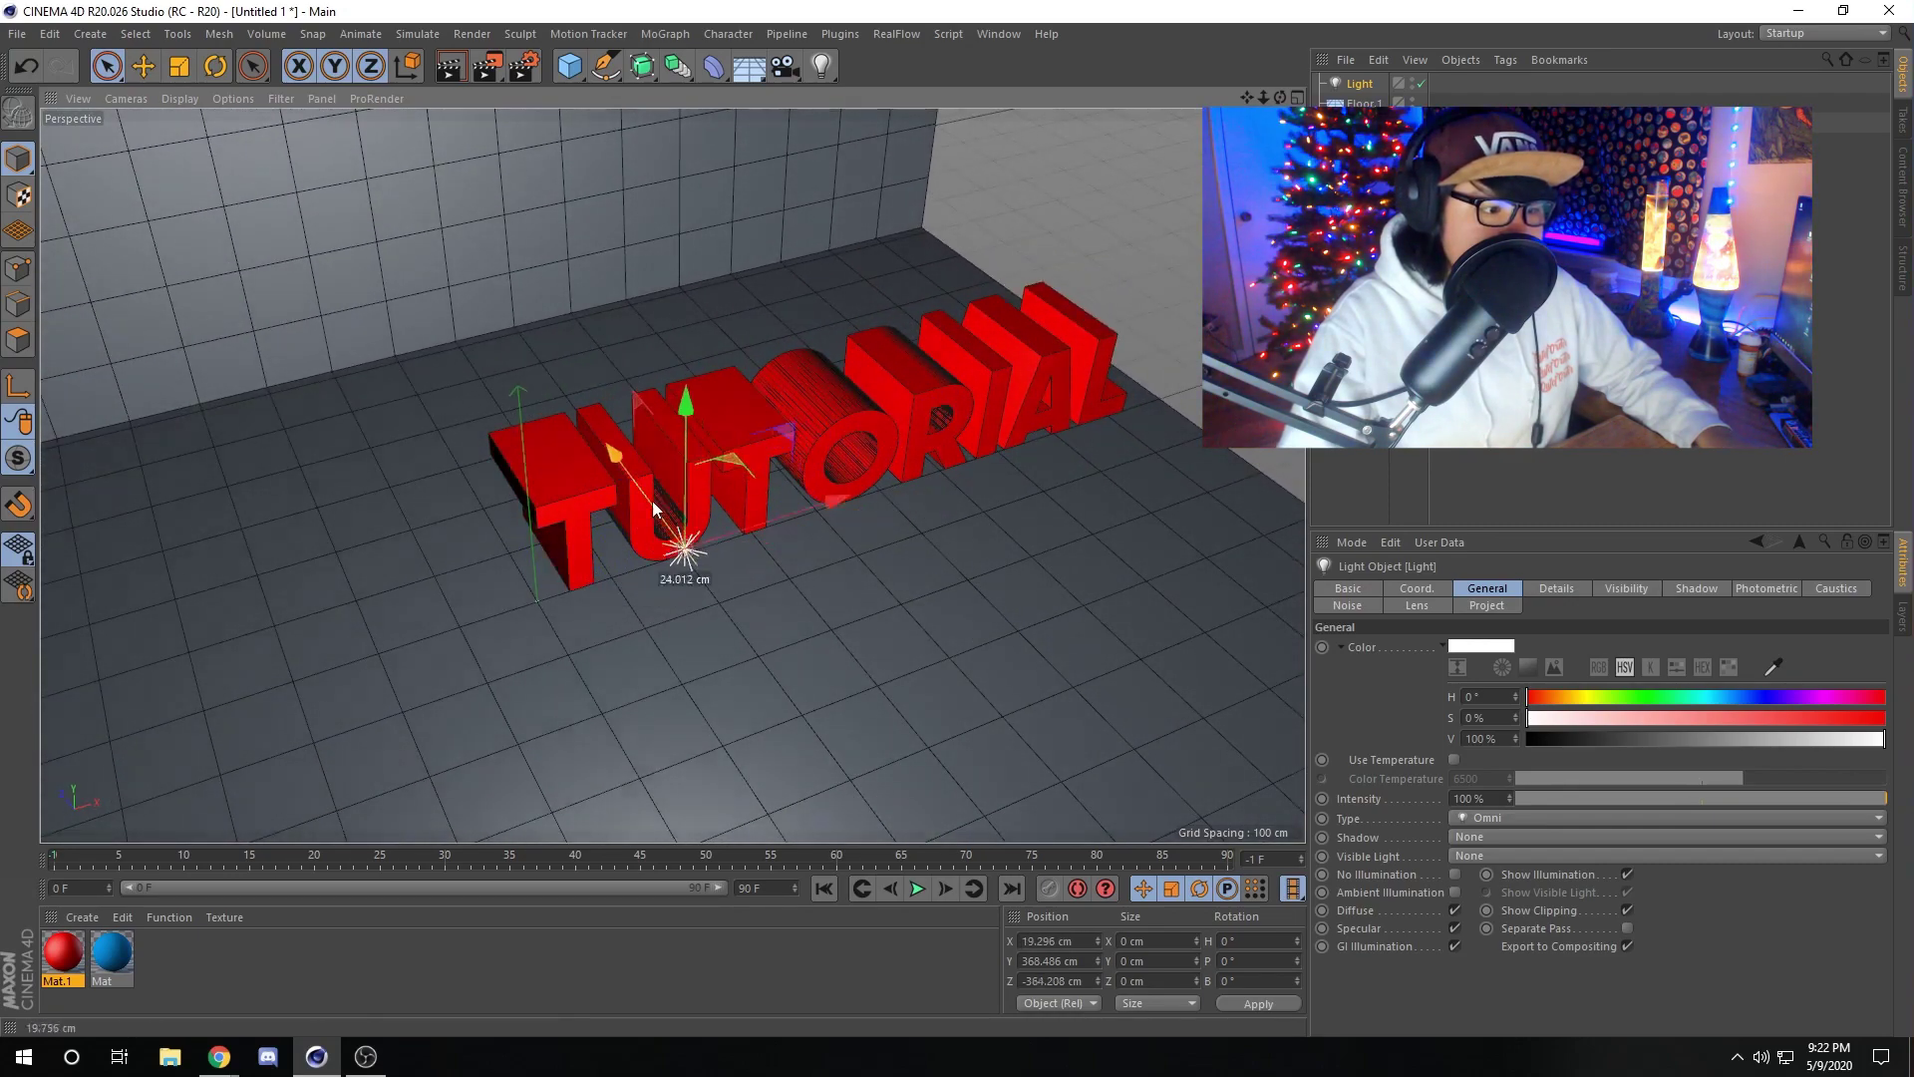
{"action": "mouse_move", "coordinate": [643, 489]}
{"action": "left_mouse_down"}
{"action": "mouse_move", "coordinate": [672, 528]}
{"action": "mouse_move", "coordinate": [657, 510]}
{"action": "left_mouse_up"}
{"action": "left_click_drag", "start_coordinate": [692, 542], "coordinate": [675, 333]}
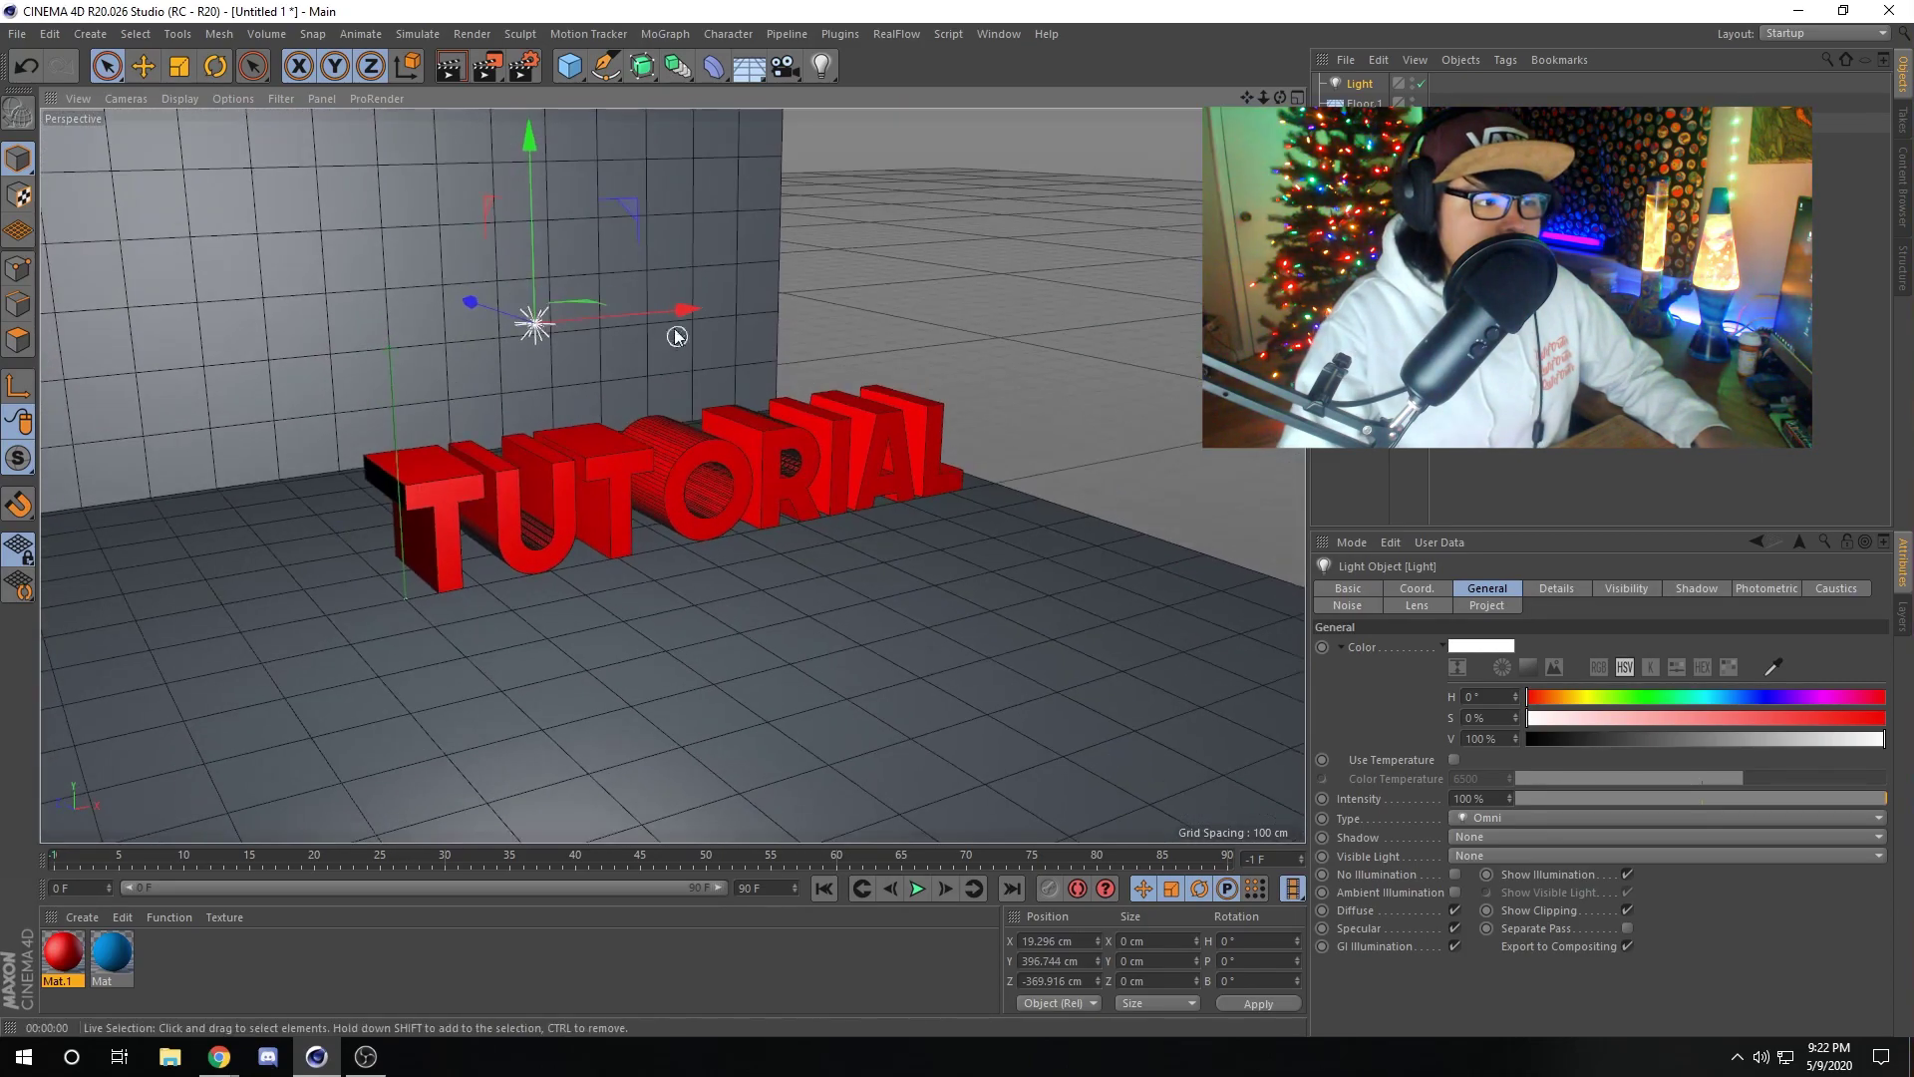
{"action": "left_click", "coordinate": [526, 73]}
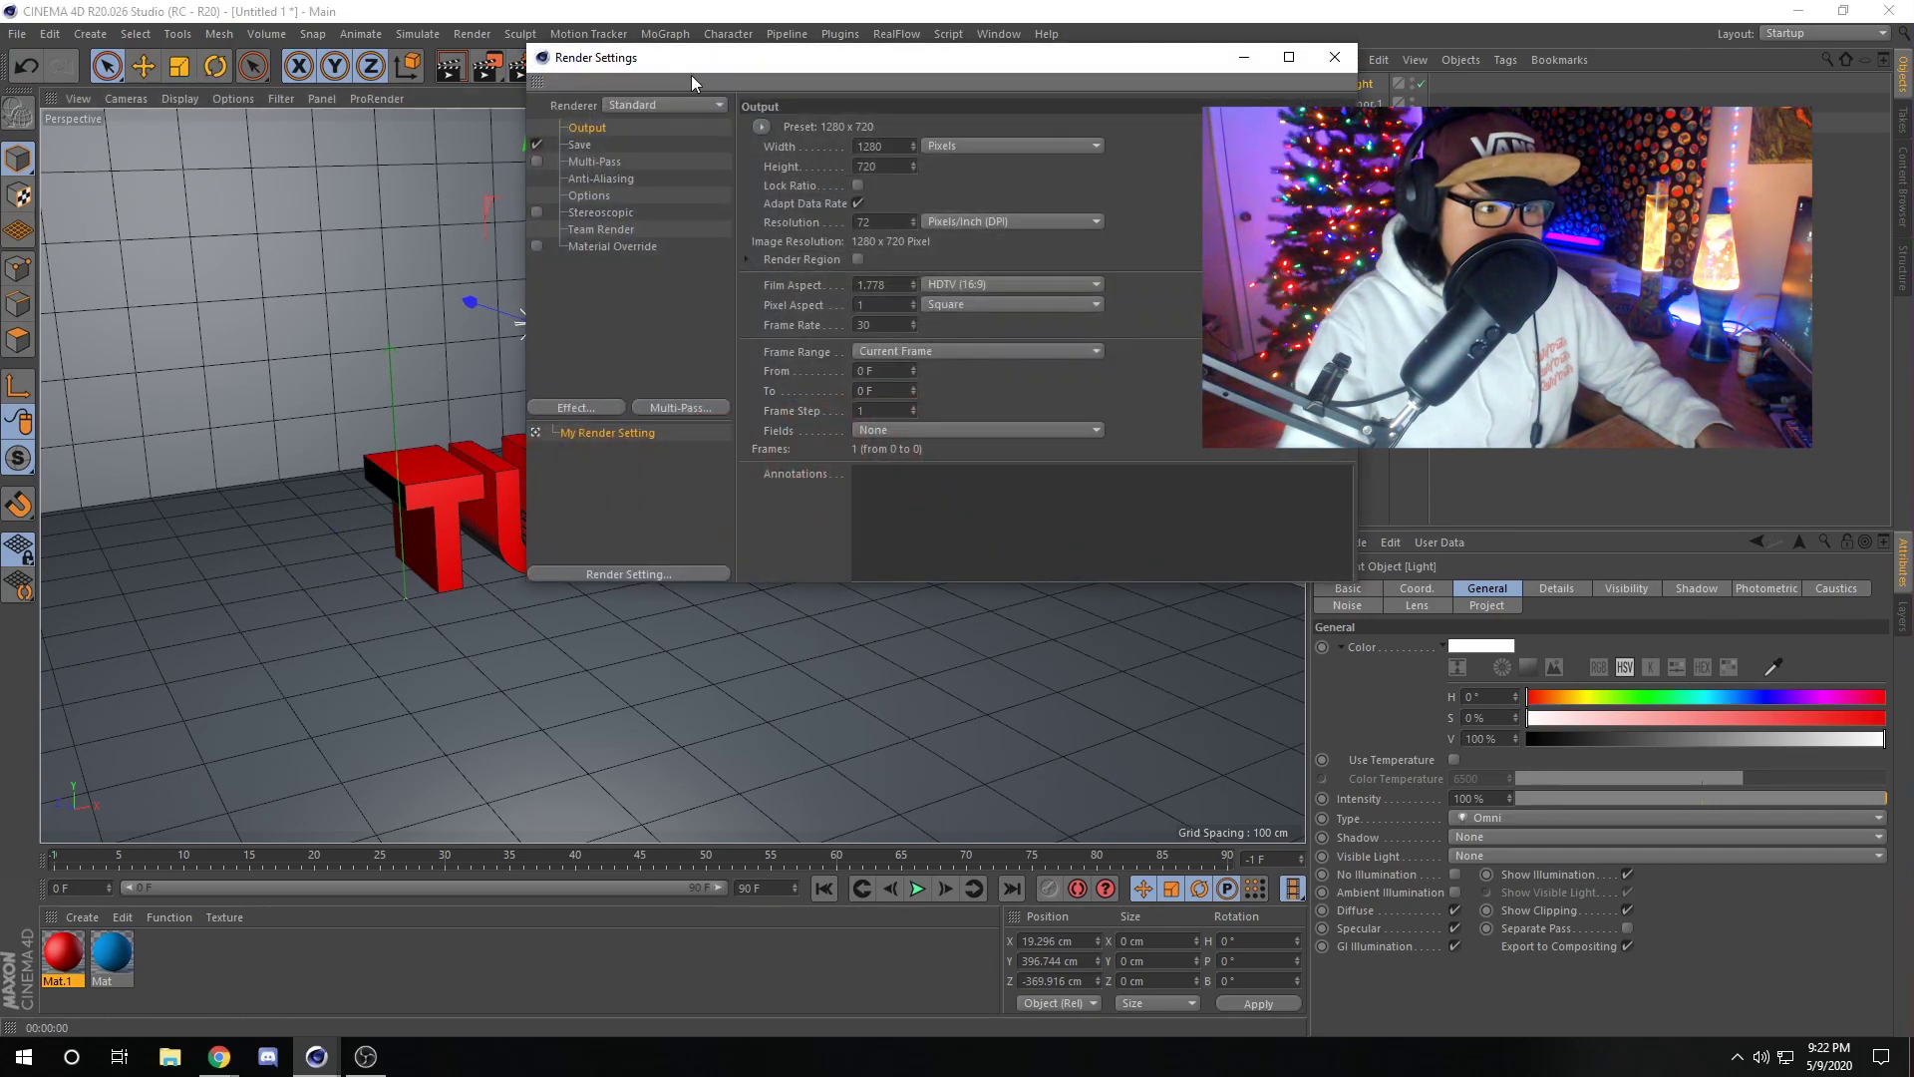
{"action": "left_click_drag", "start_coordinate": [696, 75], "coordinate": [790, 127]}
{"action": "left_click", "coordinate": [751, 158]}
{"action": "left_click", "coordinate": [754, 155]}
{"action": "left_click", "coordinate": [1429, 110]}
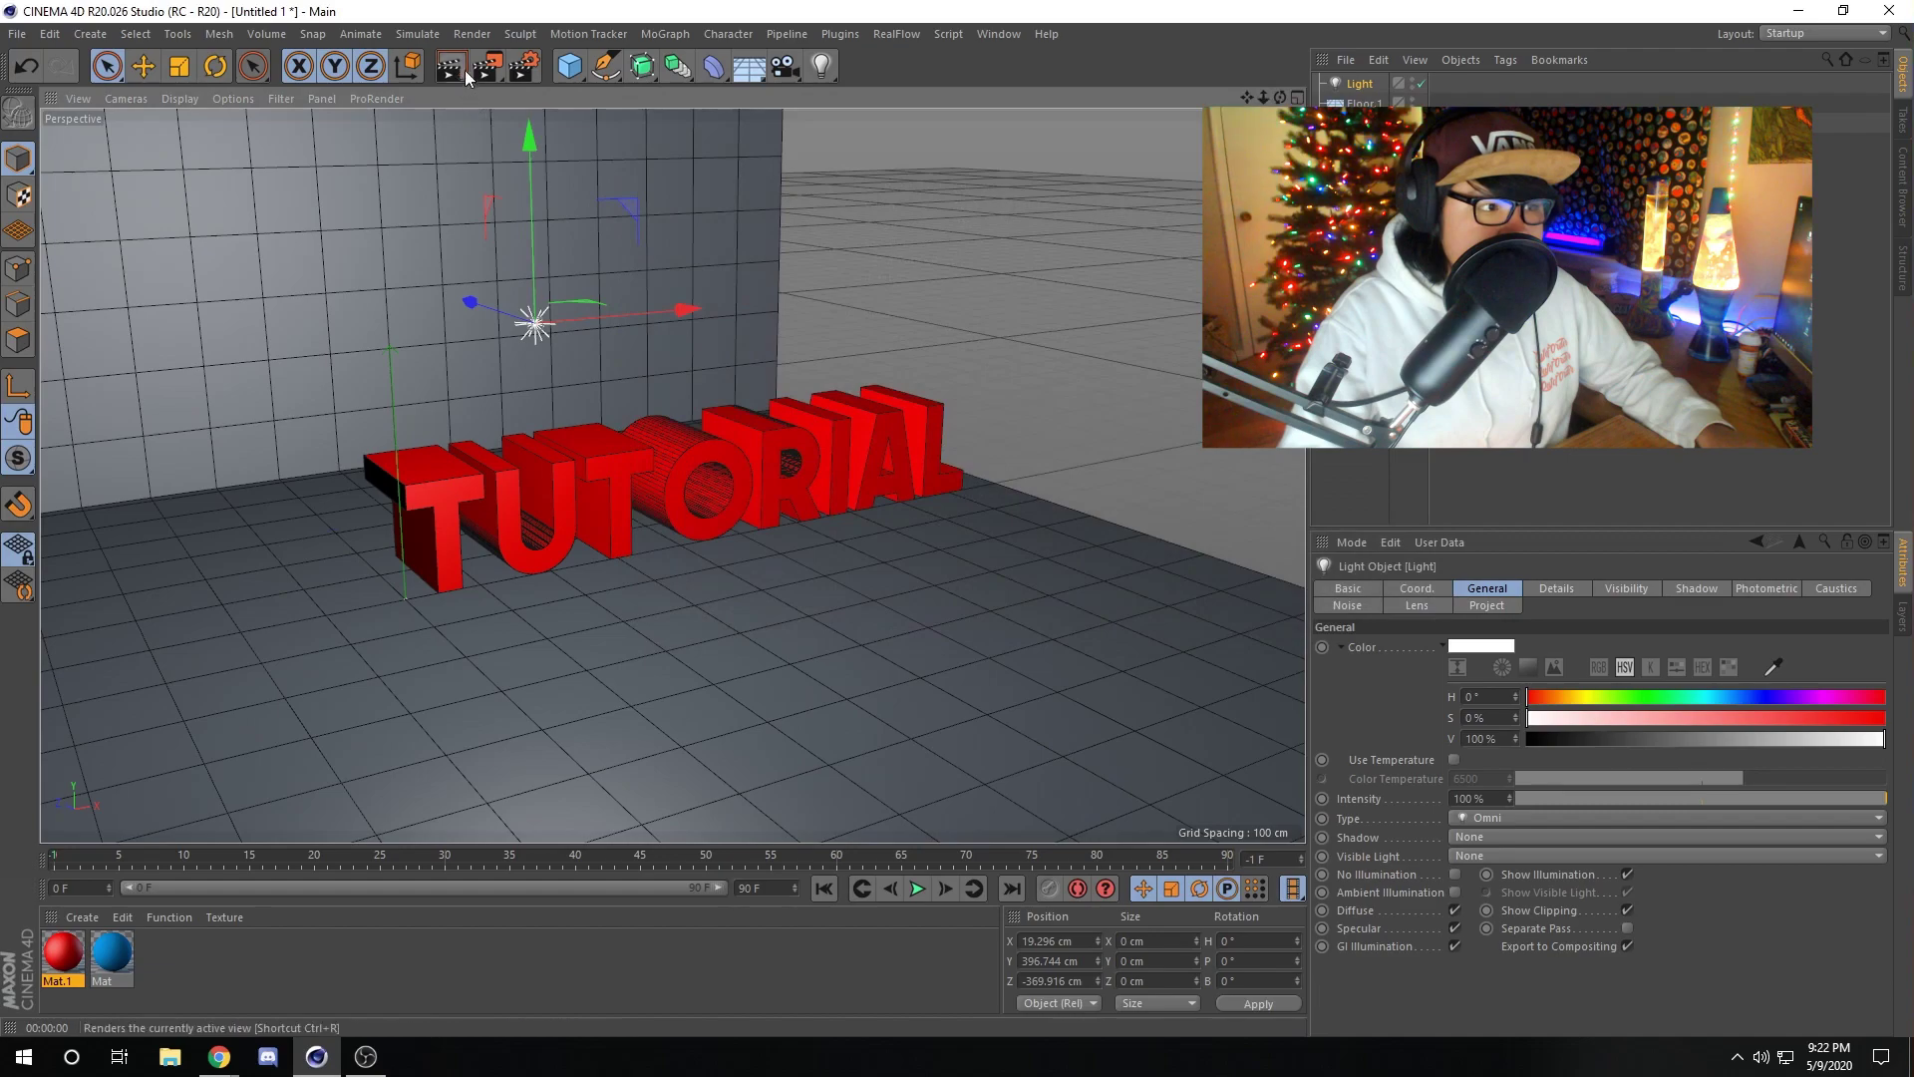
Open the render settings and examine the available renderer options.
{"action": "left_click", "coordinate": [523, 69]}
{"action": "left_click_drag", "start_coordinate": [696, 78], "coordinate": [795, 100]}
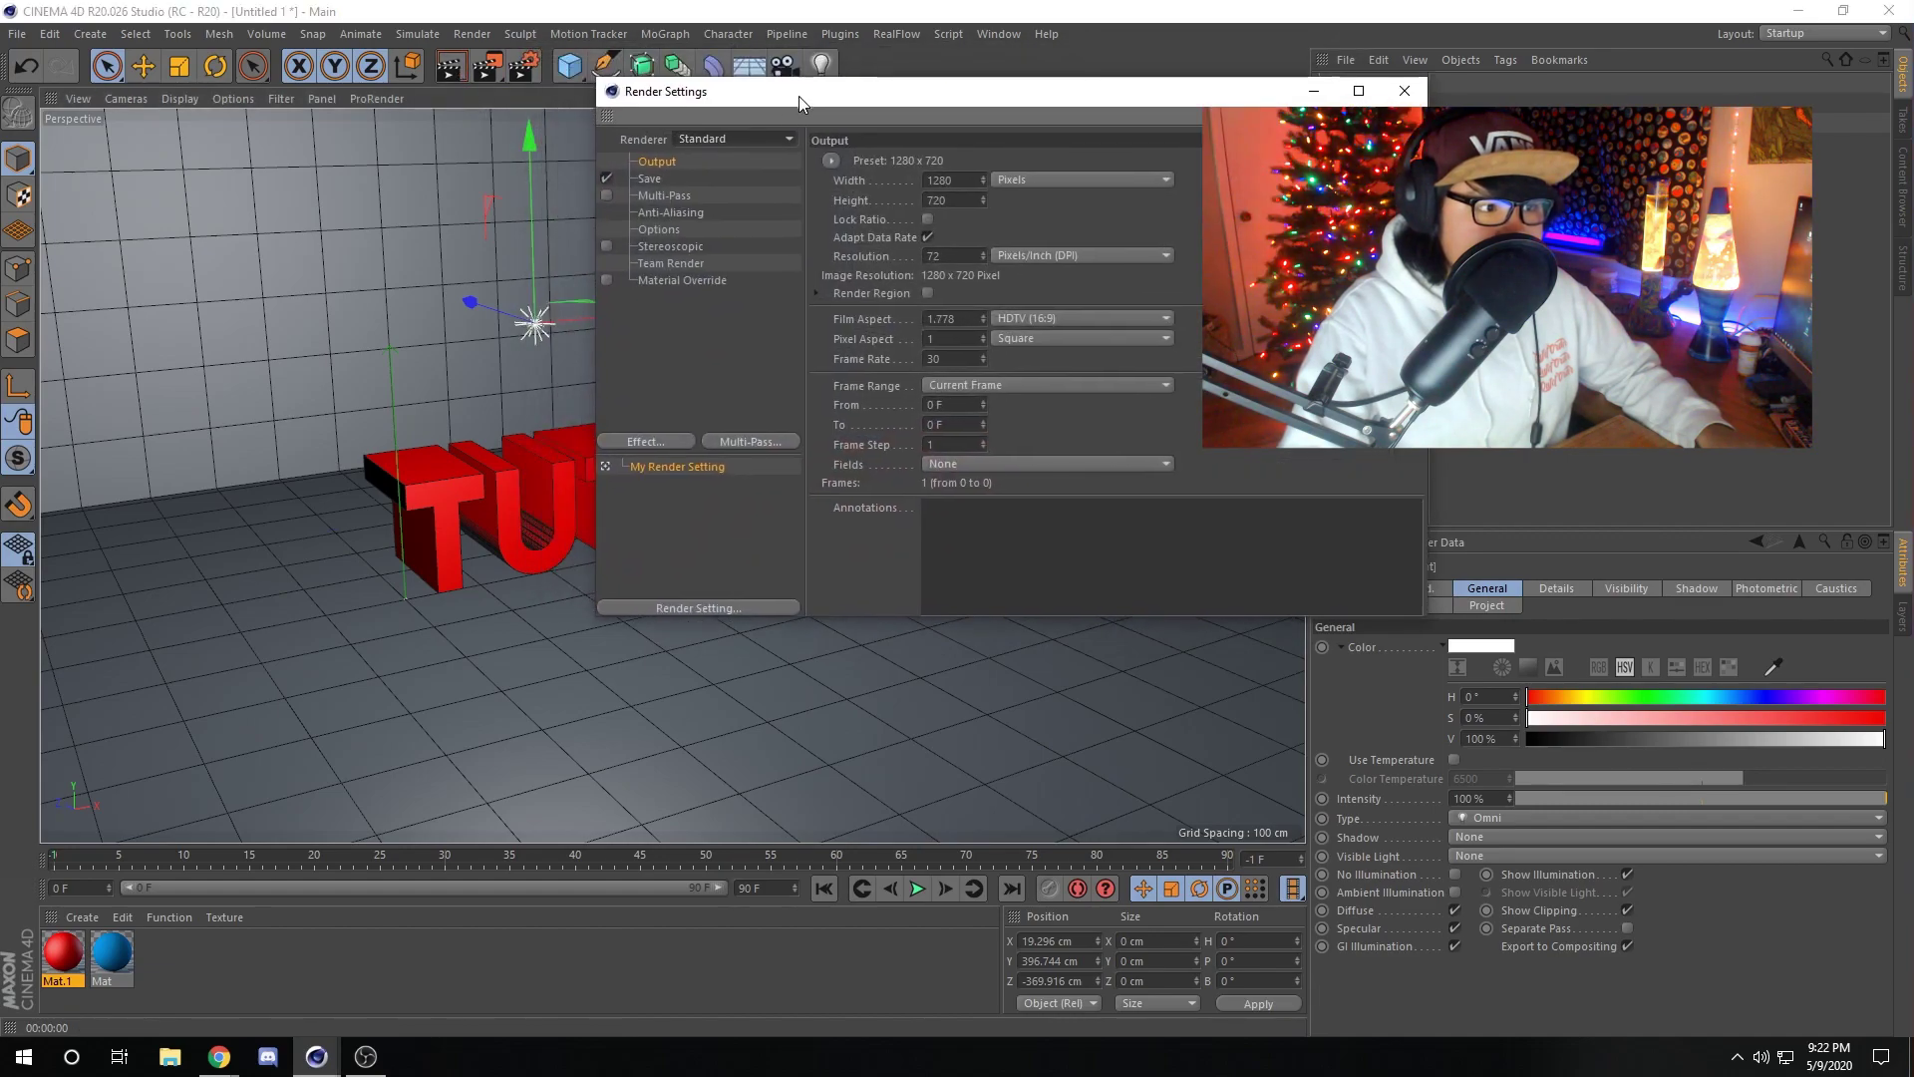
{"action": "left_click", "coordinate": [739, 136]}
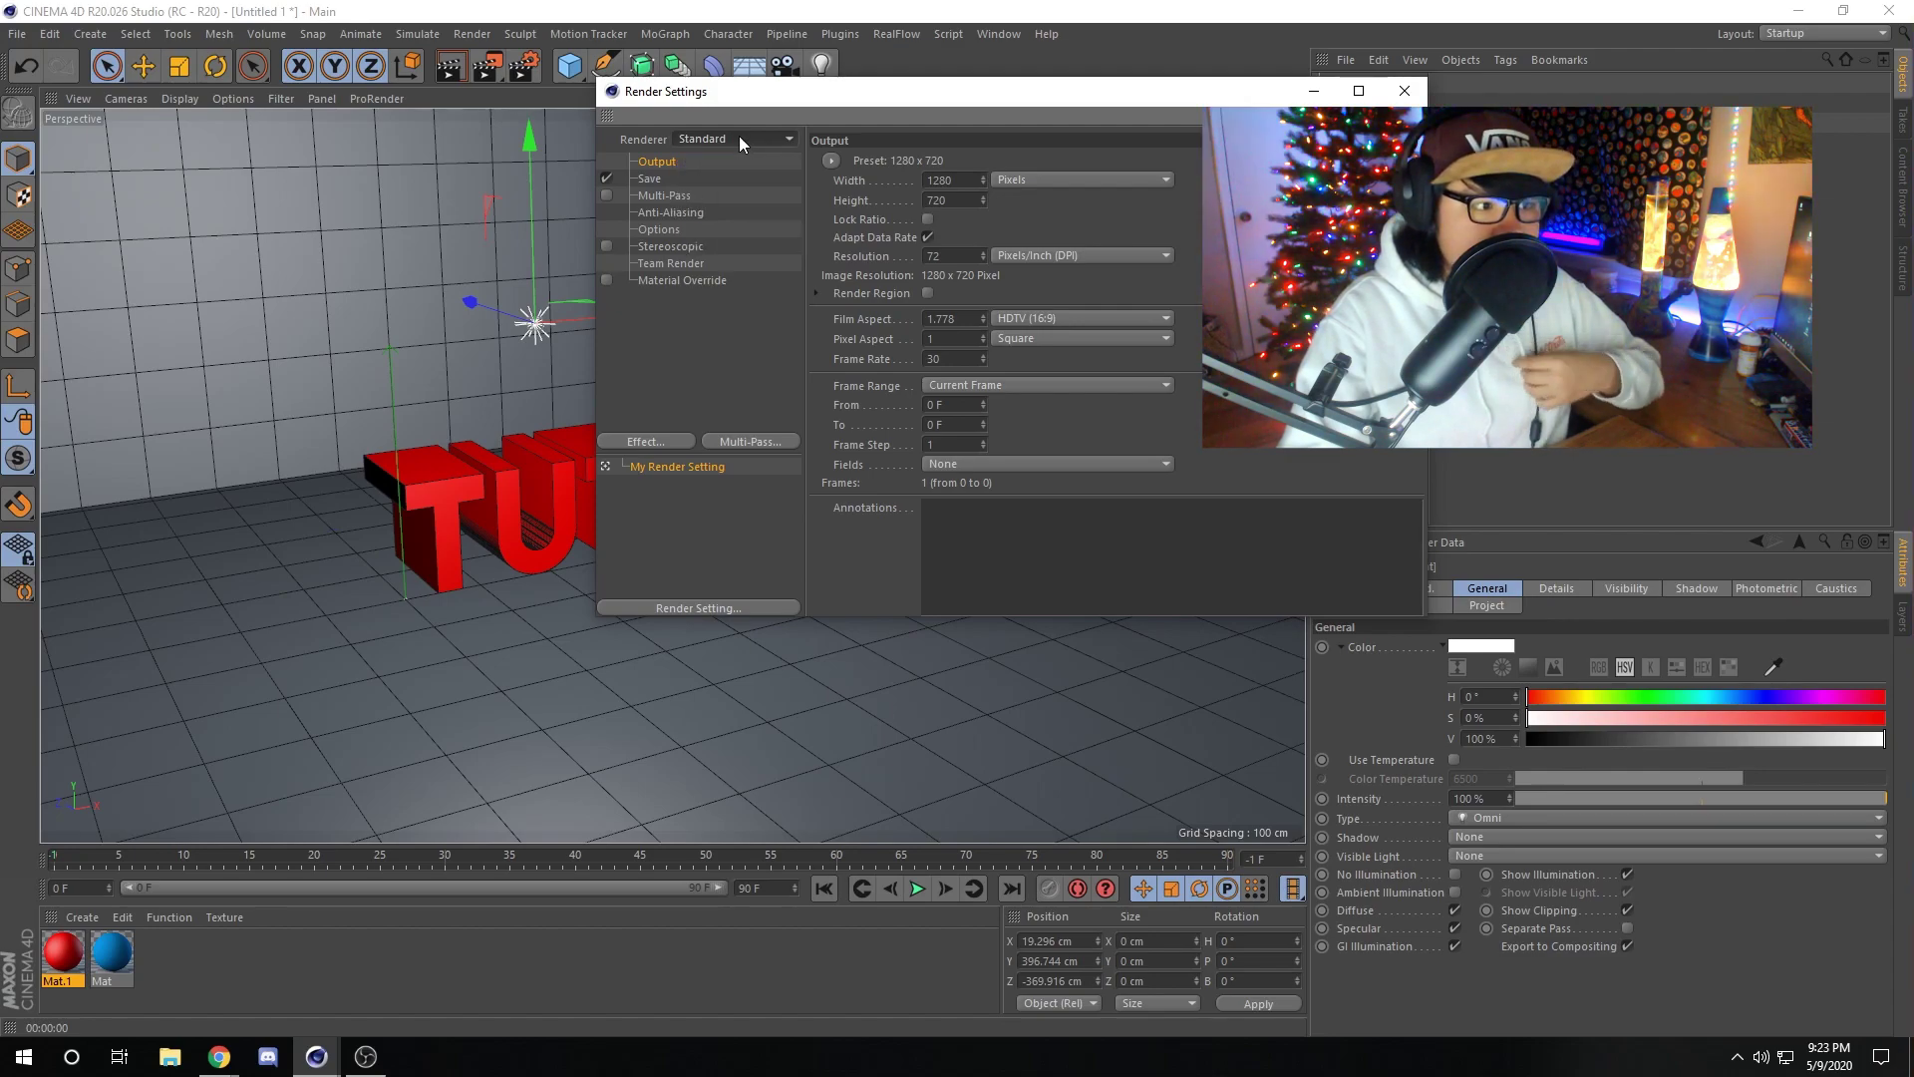
{"action": "left_click", "coordinate": [739, 135]}
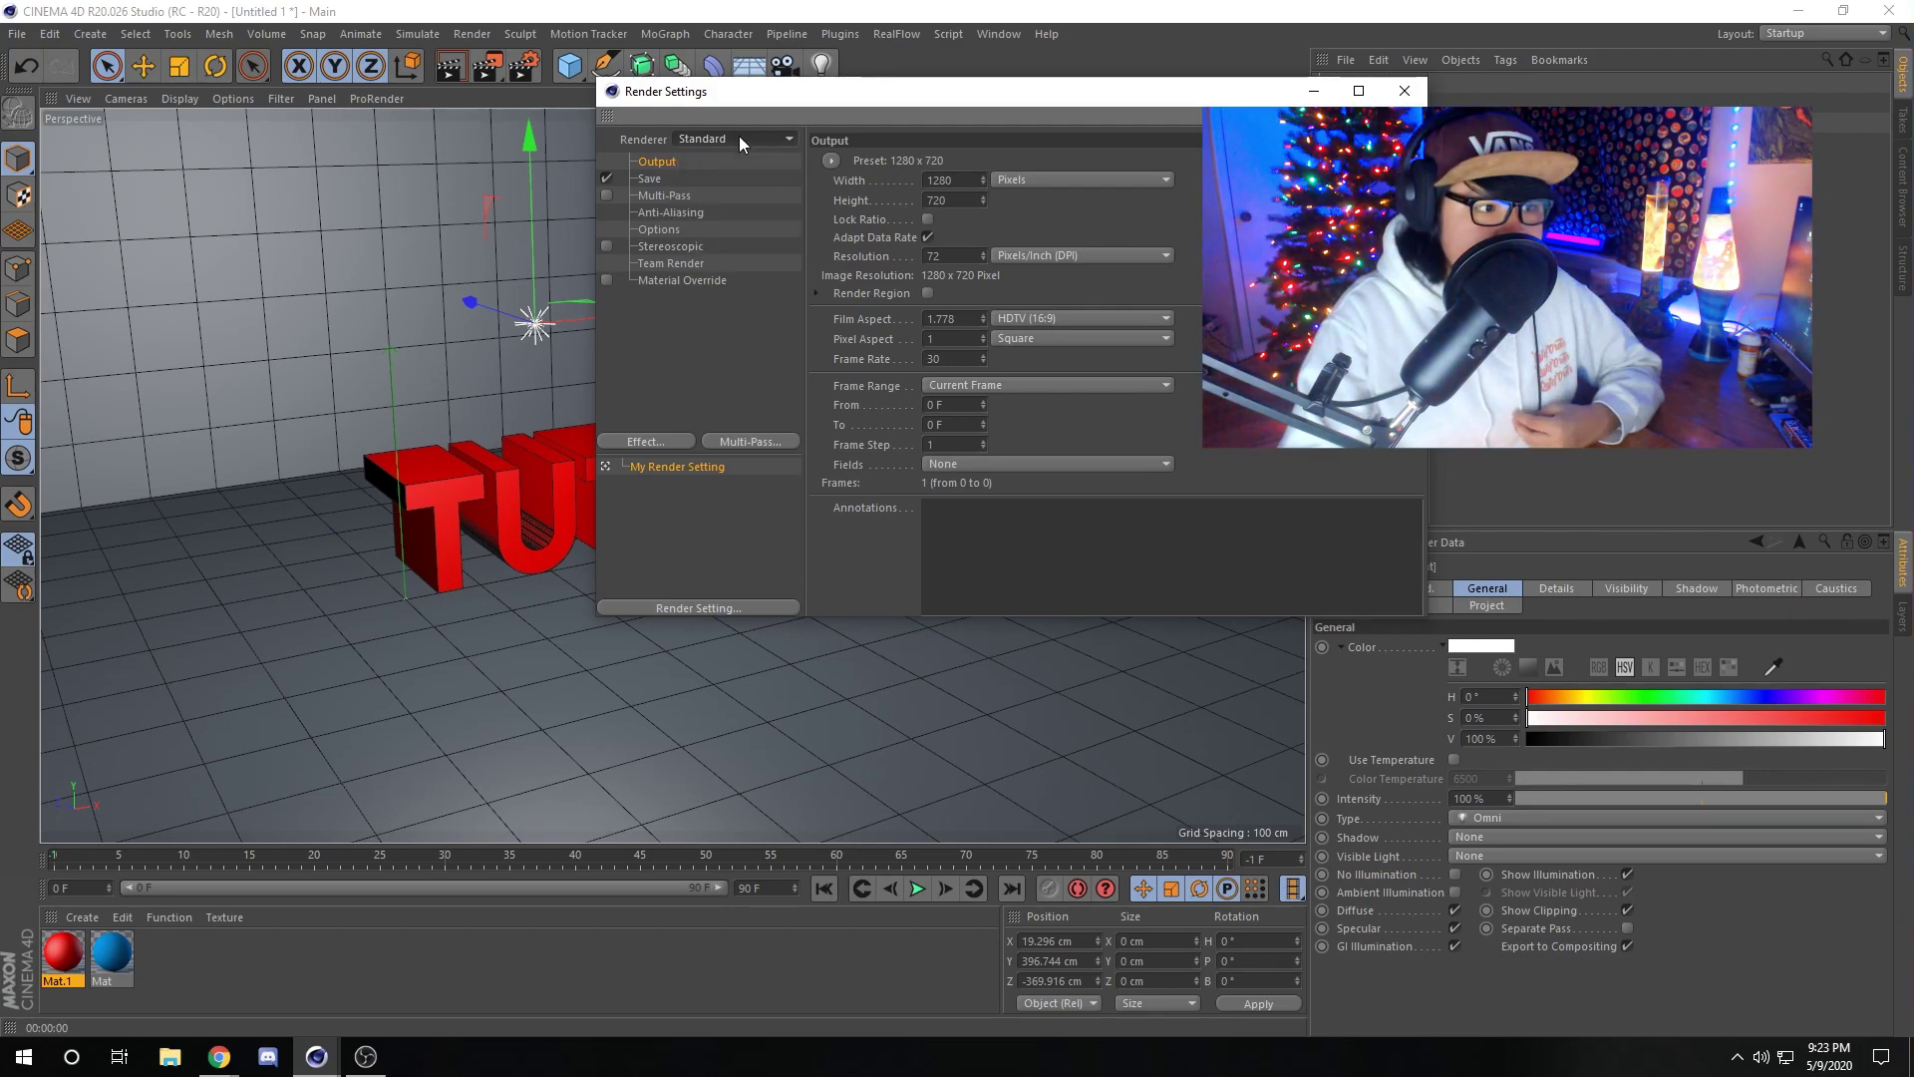
{"action": "left_click", "coordinate": [739, 136]}
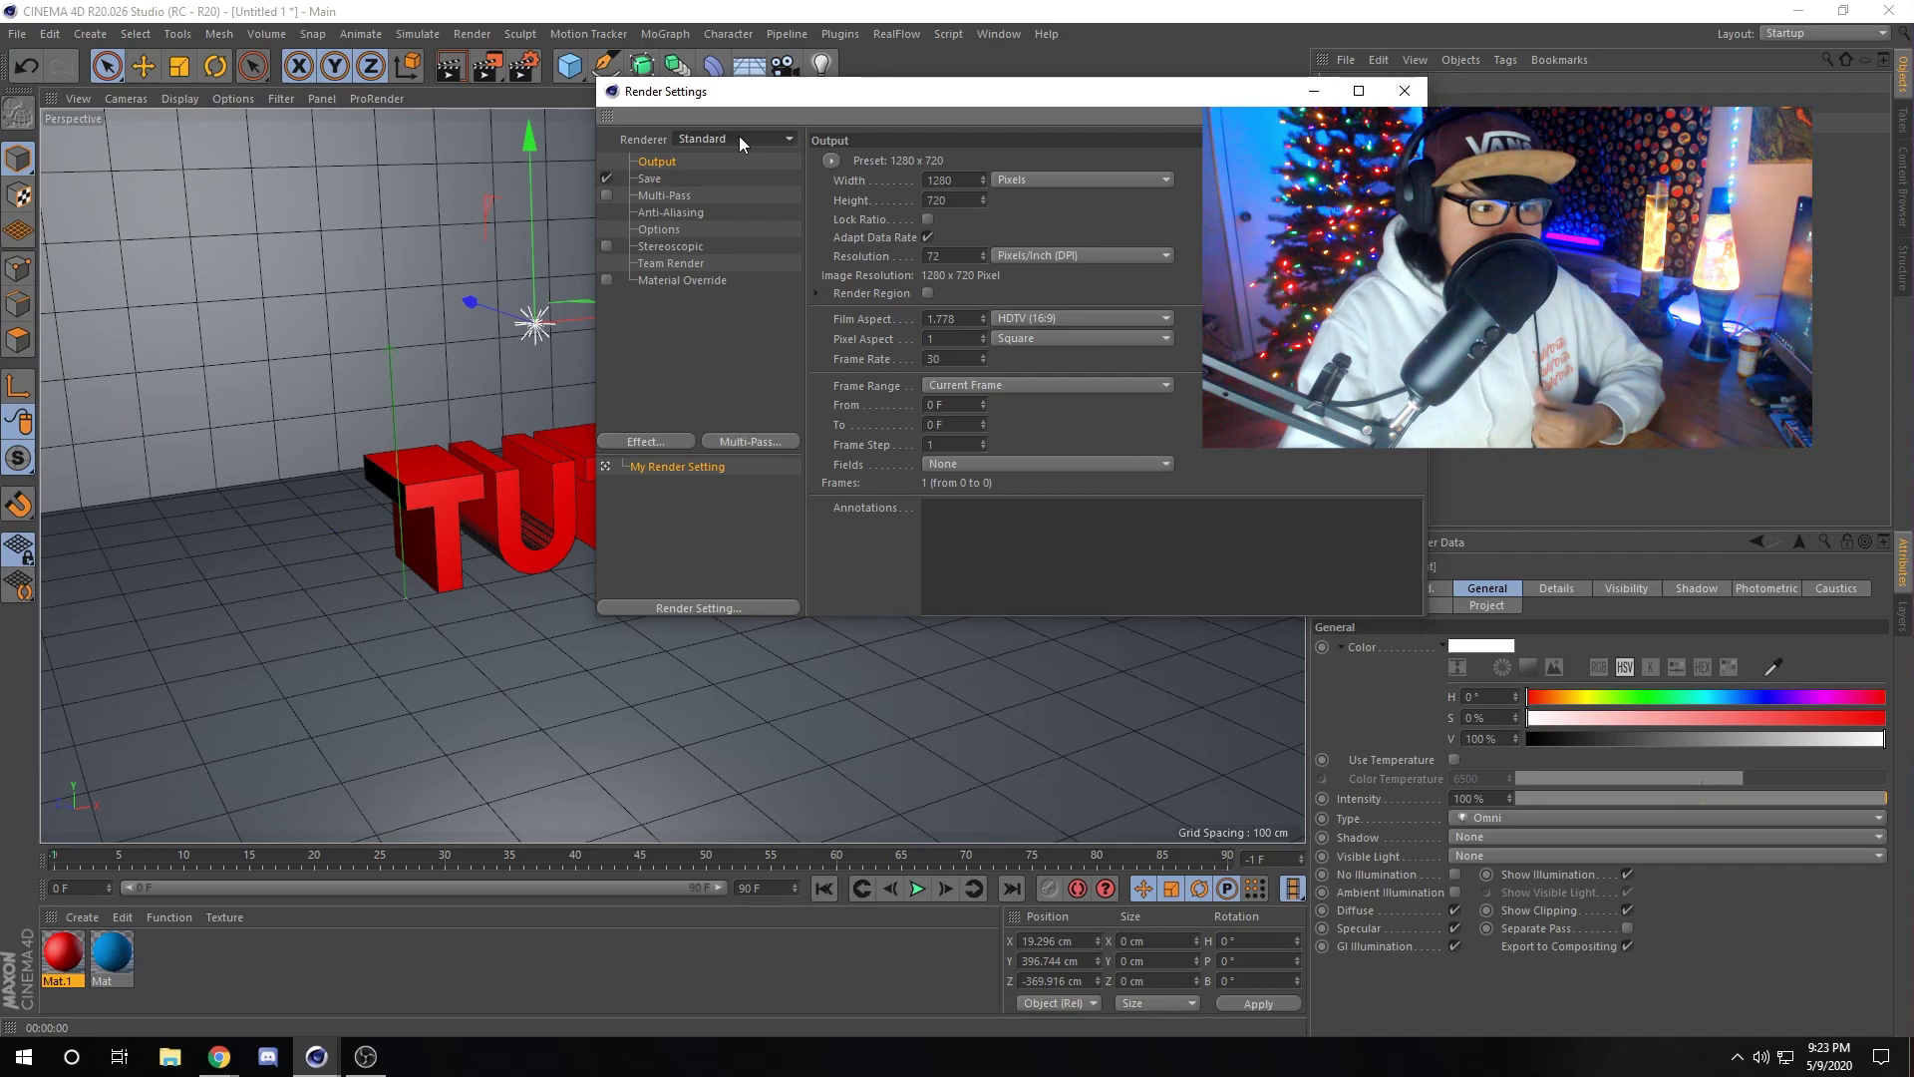
{"action": "left_click", "coordinate": [739, 136]}
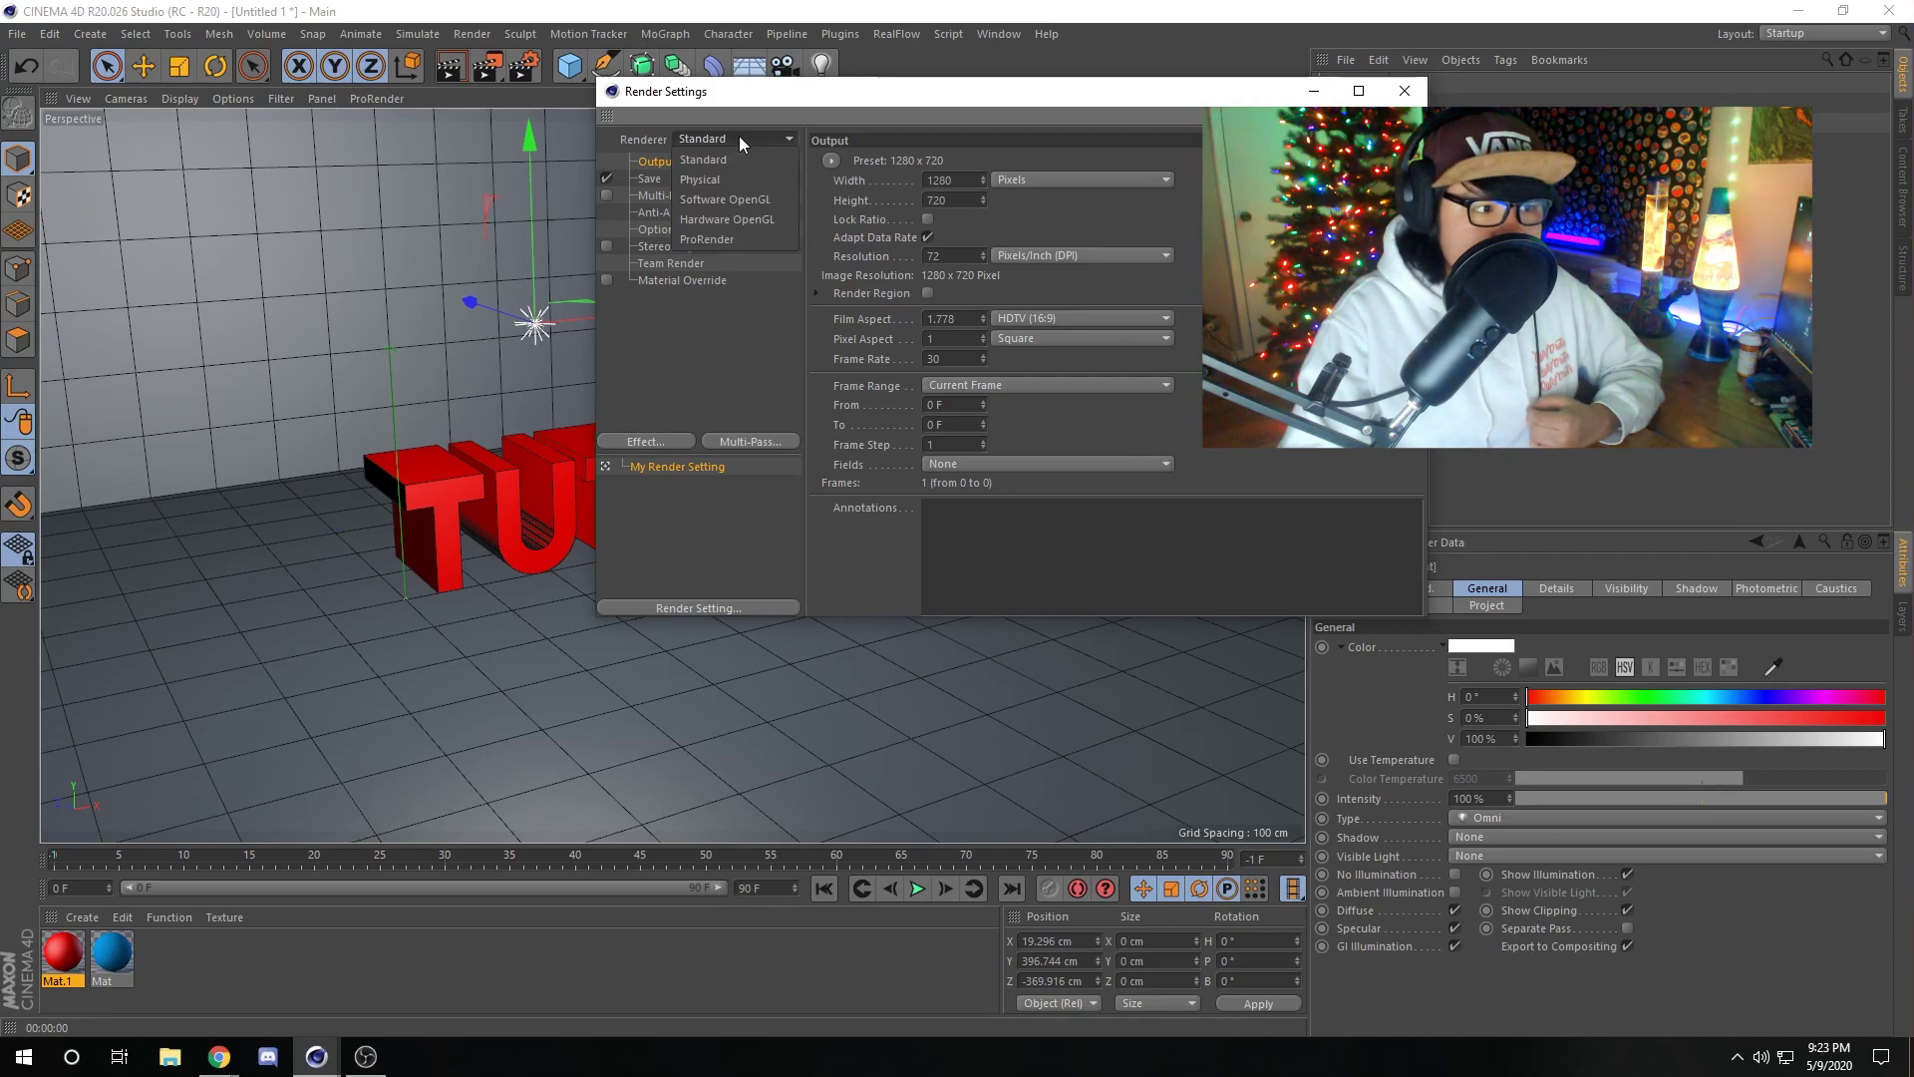
{"action": "left_click", "coordinate": [739, 135]}
{"action": "left_click", "coordinate": [739, 136]}
{"action": "left_click", "coordinate": [738, 136]}
{"action": "left_click", "coordinate": [675, 316]}
{"action": "left_click_drag", "start_coordinate": [673, 315], "coordinate": [752, 384]}
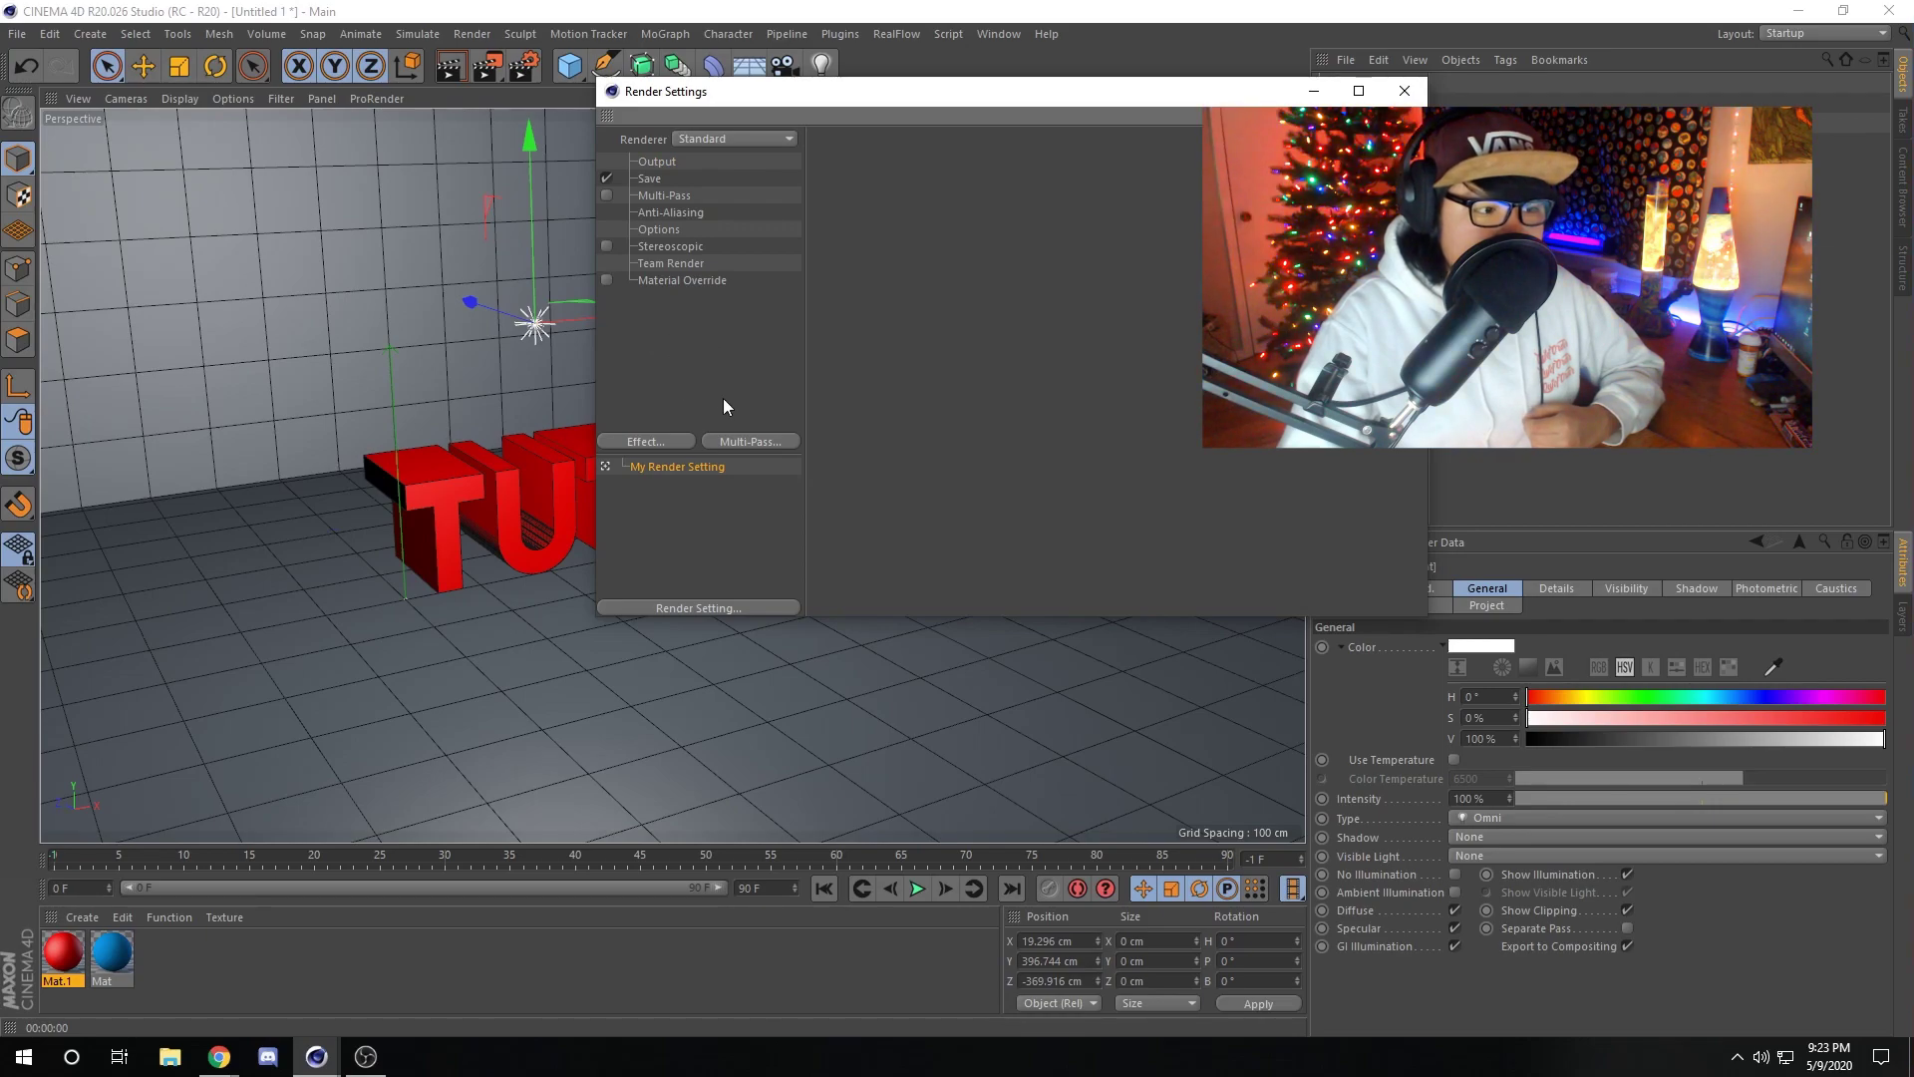
Add the Ambient Occlusion and Global Illumination effects to the render settings.
{"action": "left_click", "coordinate": [666, 438]}
{"action": "left_click", "coordinate": [666, 445]}
{"action": "left_click", "coordinate": [665, 444]}
{"action": "left_click", "coordinate": [750, 546]}
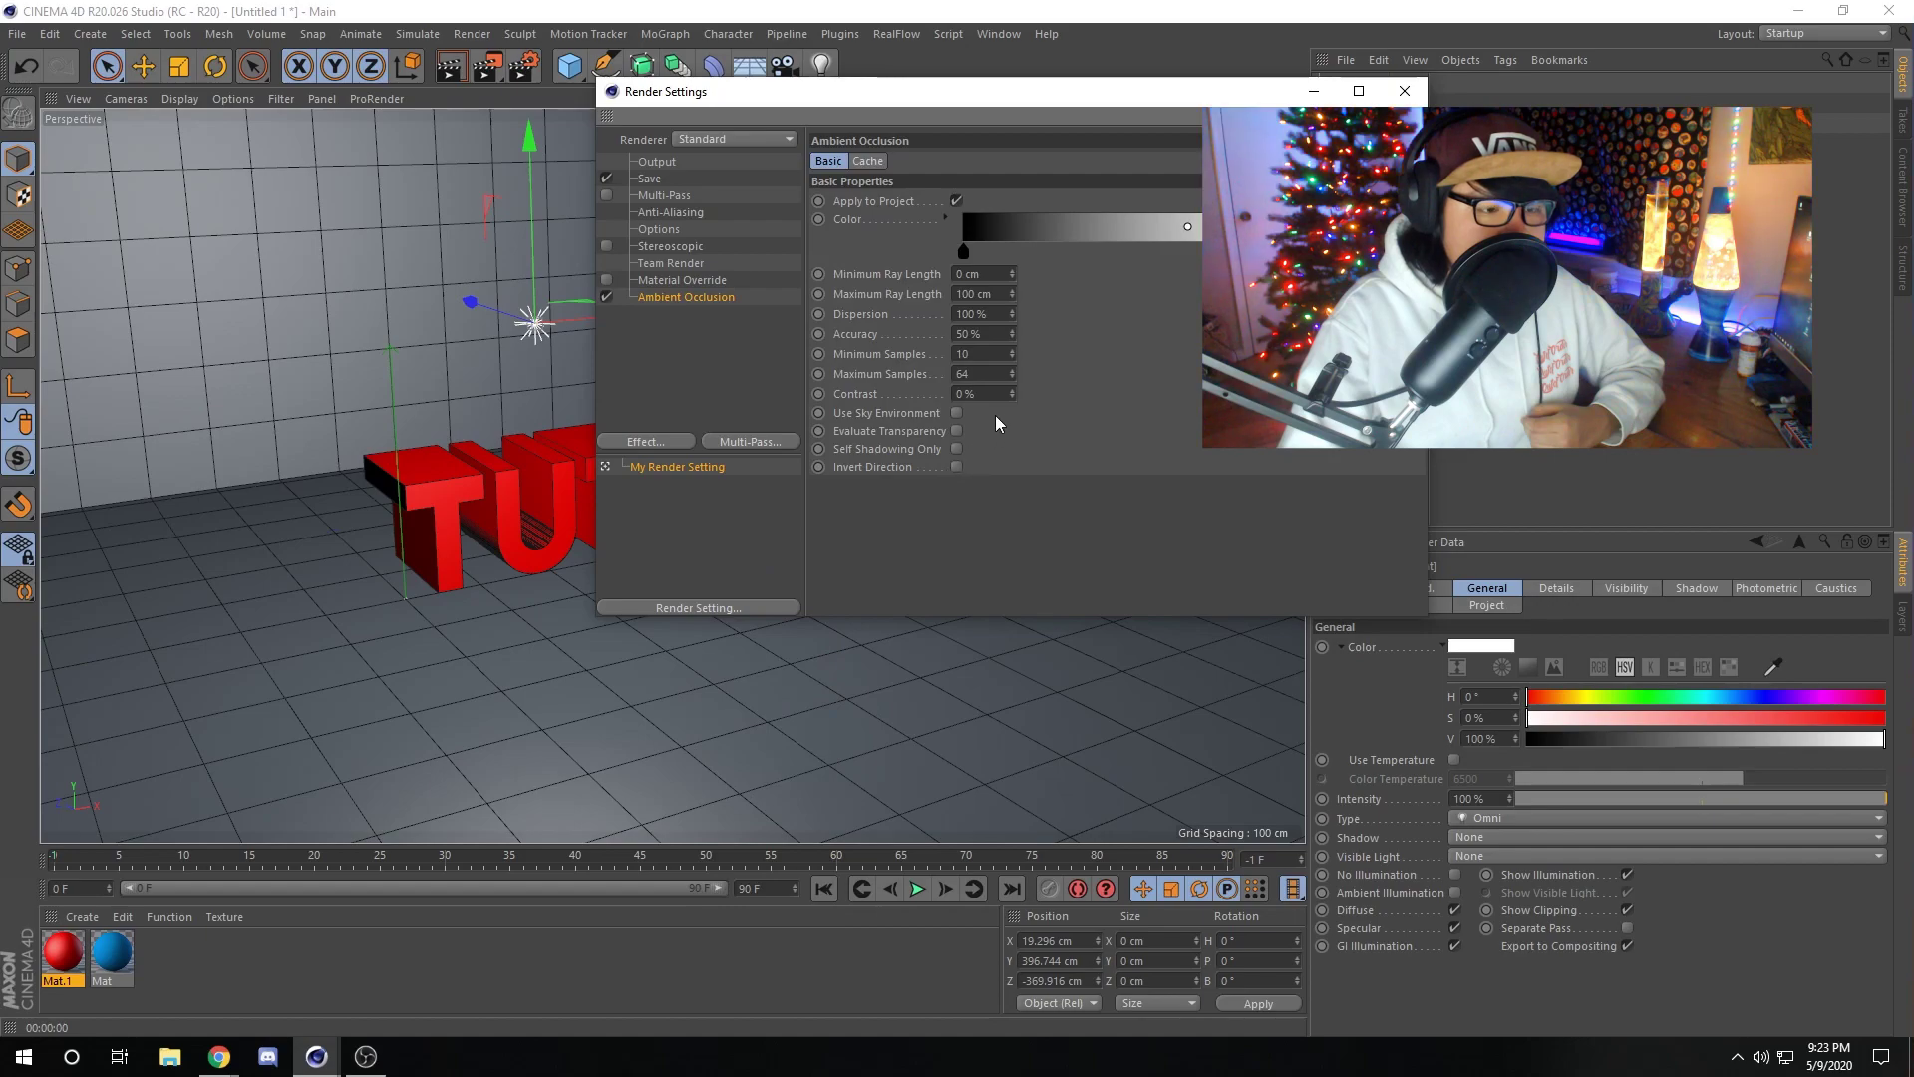
{"action": "left_click", "coordinate": [666, 441]}
{"action": "left_click", "coordinate": [755, 683]}
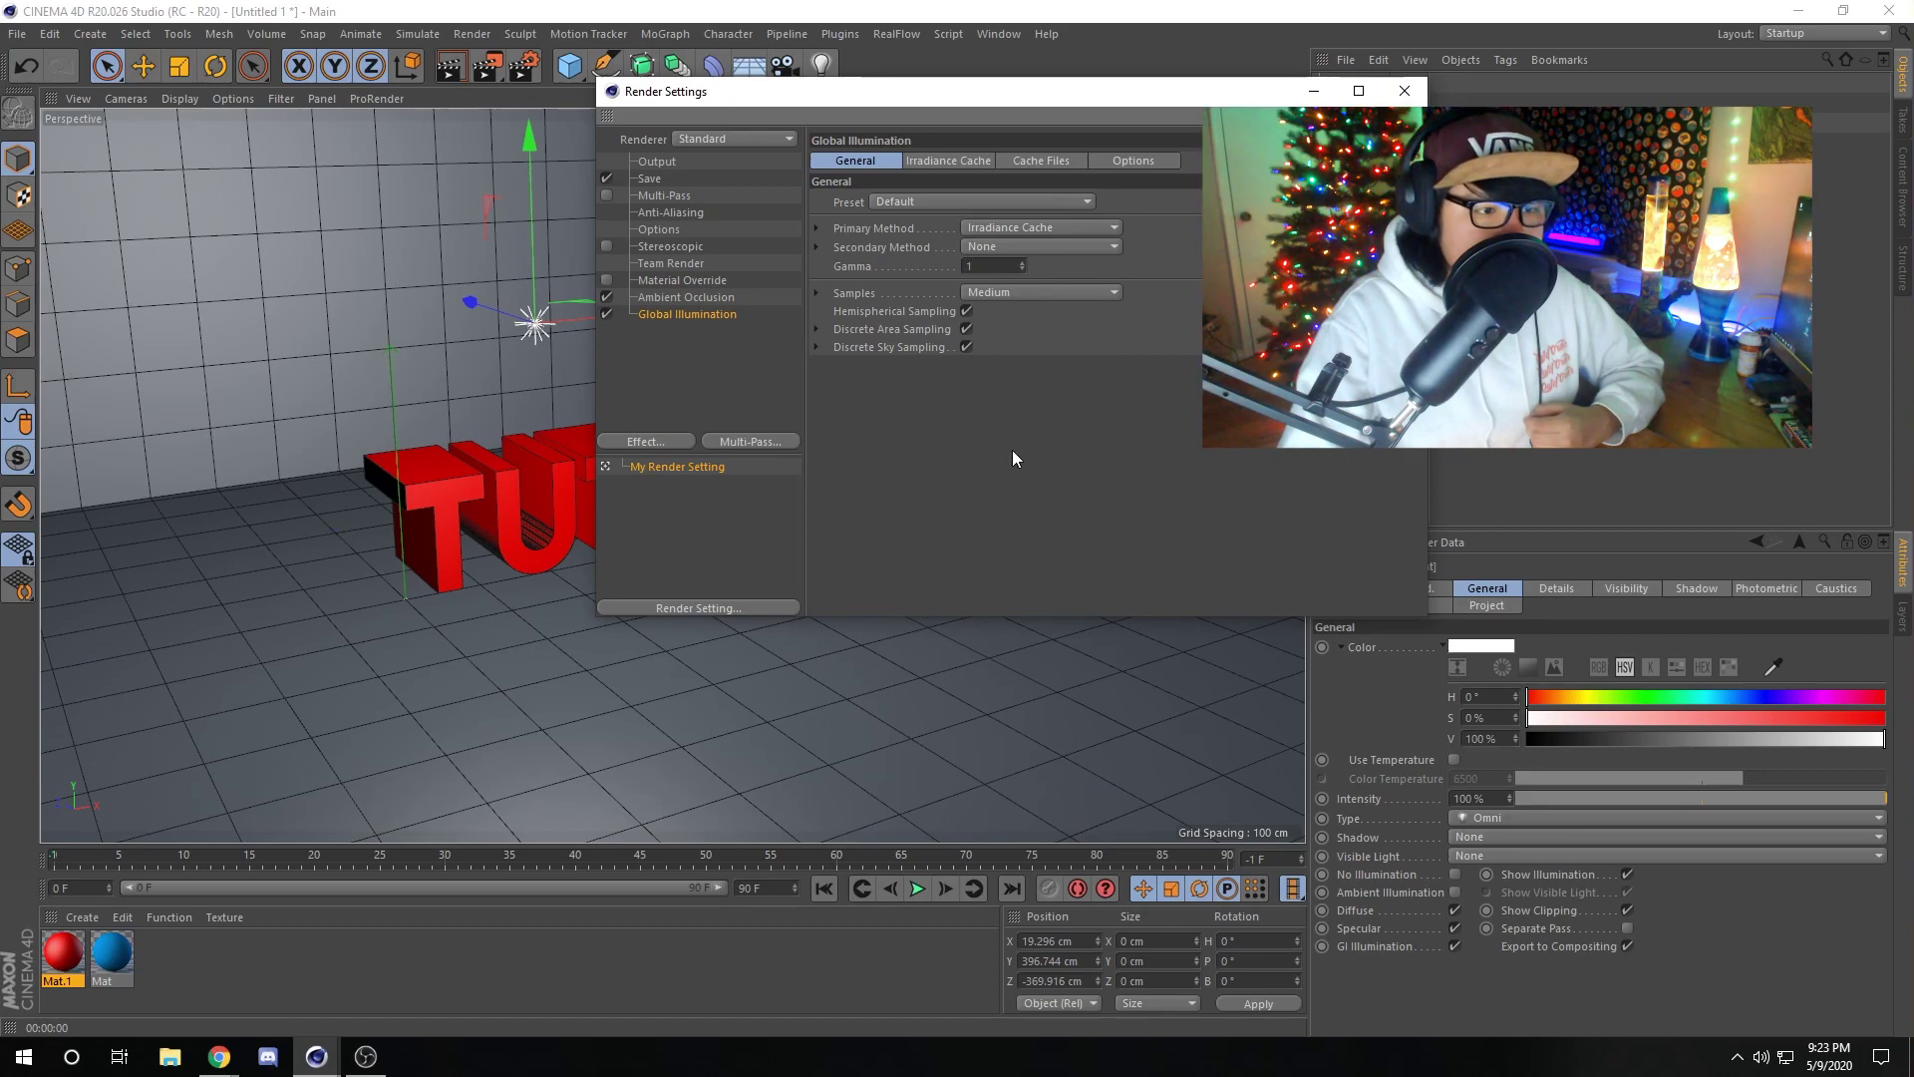
Set the Global Illumination samples to Low and adjust the record density of the irradiance cache.
{"action": "left_click", "coordinate": [1050, 293]}
{"action": "left_click", "coordinate": [1011, 311]}
{"action": "left_click", "coordinate": [959, 158]}
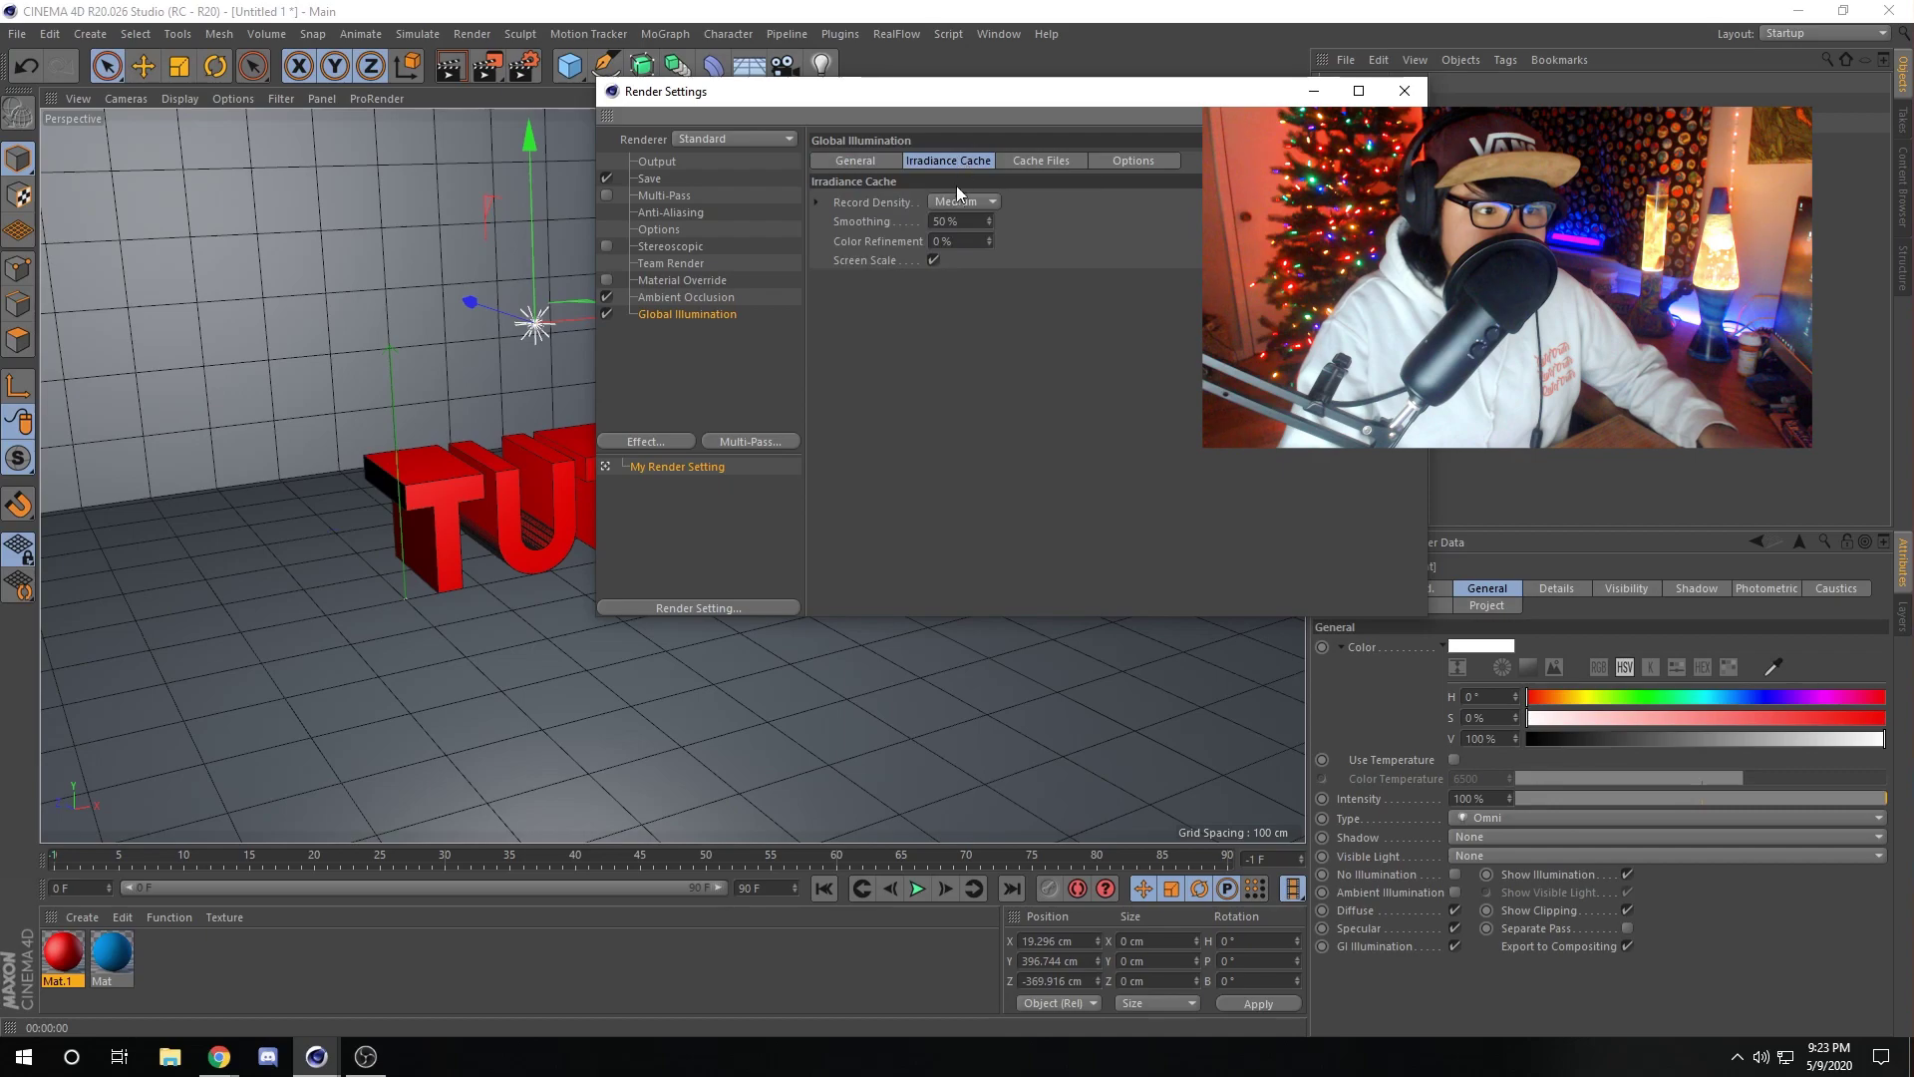
{"action": "left_click", "coordinate": [955, 199]}
{"action": "left_click", "coordinate": [953, 258]}
{"action": "left_click", "coordinate": [873, 163]}
{"action": "left_click", "coordinate": [985, 295]}
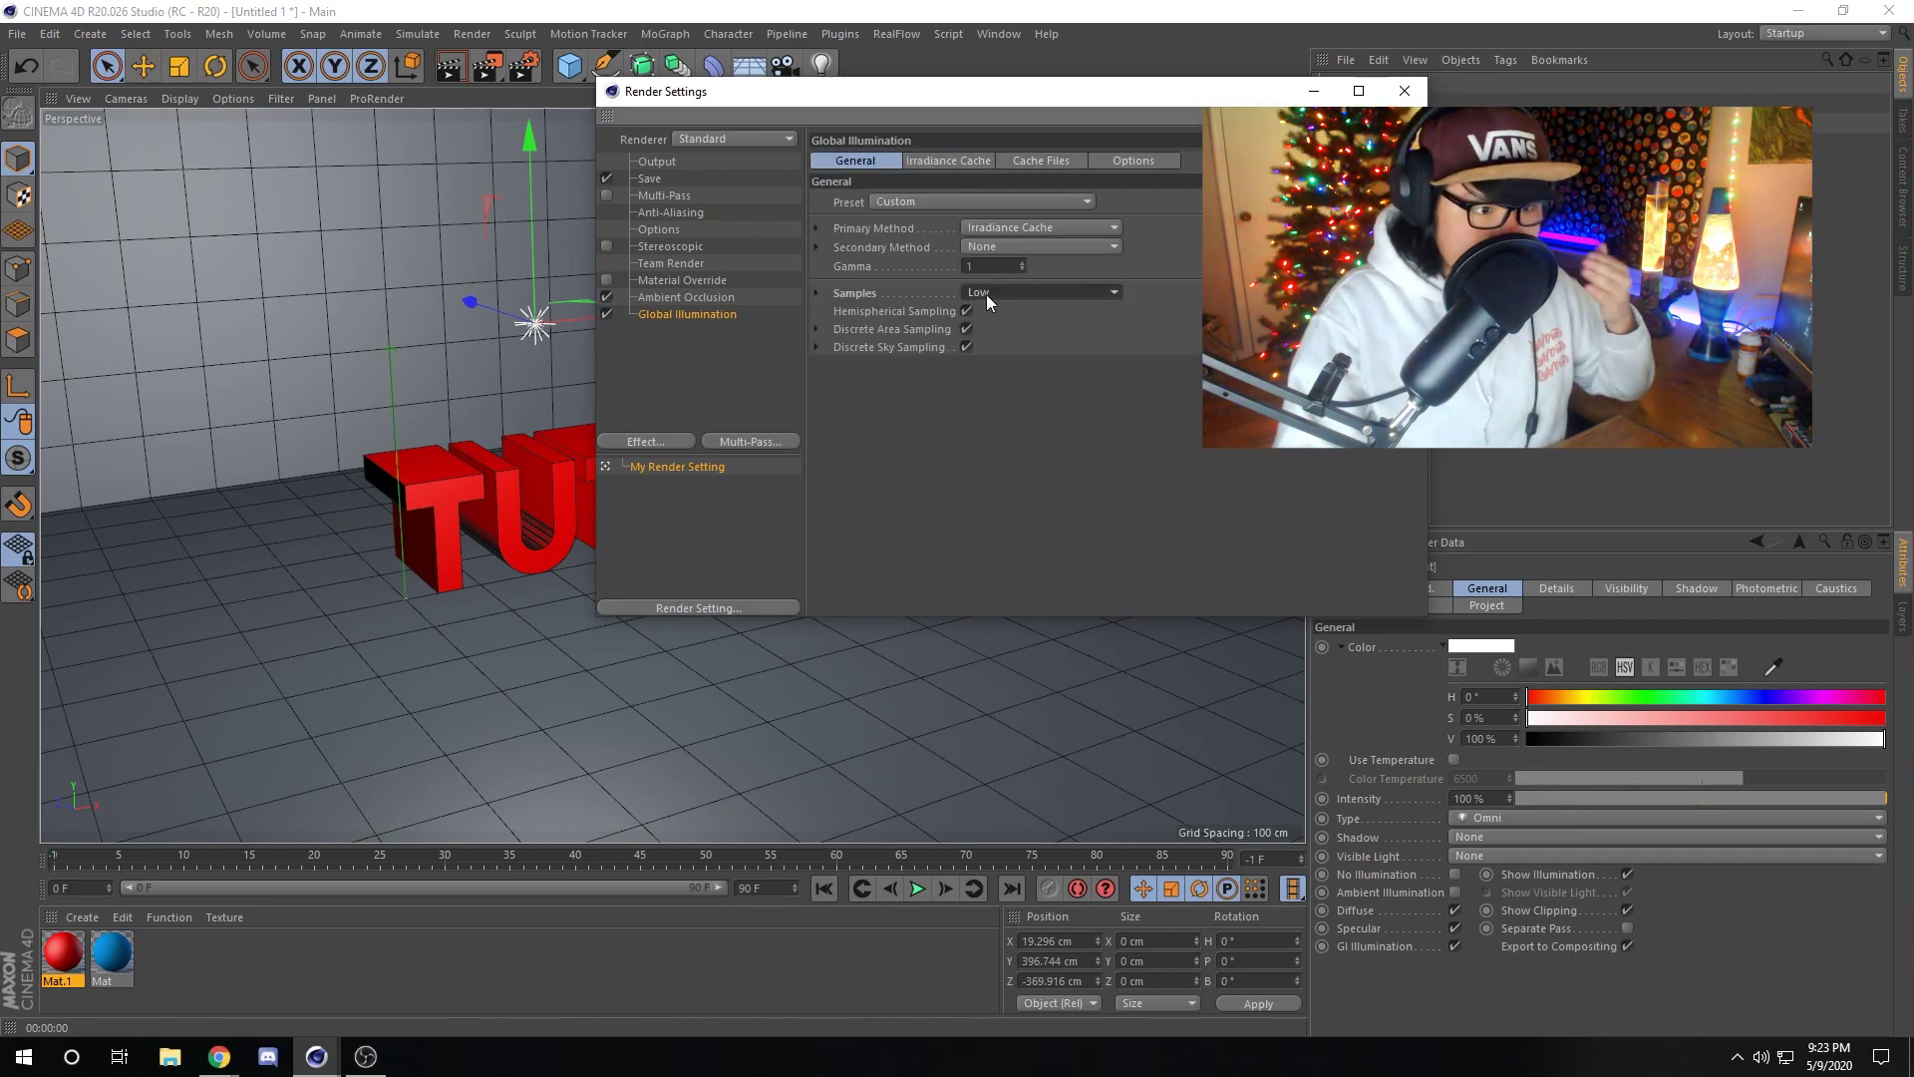
{"action": "left_click", "coordinate": [984, 295]}
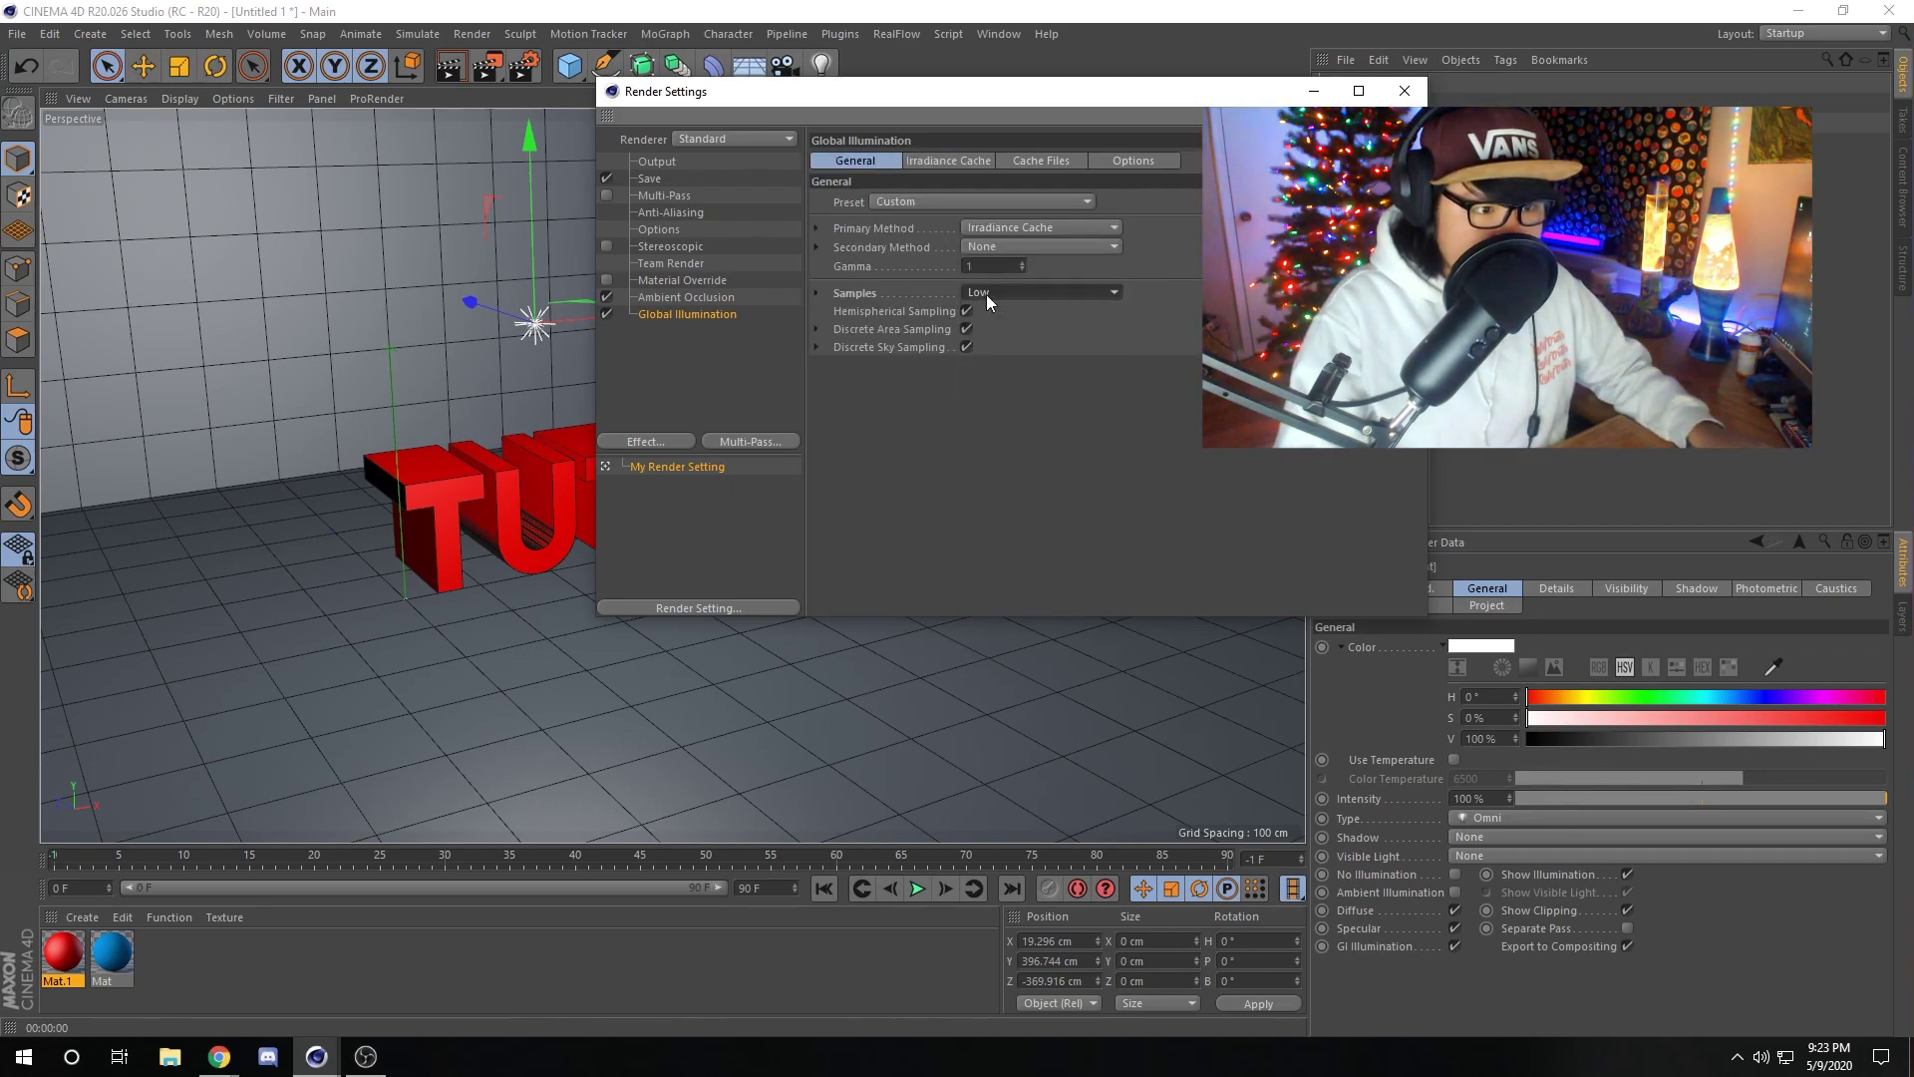
Review the general and irradiance cache settings of Global Illumination, and close the render settings.
{"action": "left_click", "coordinate": [954, 166]}
{"action": "left_click", "coordinate": [889, 165]}
{"action": "left_click", "coordinate": [941, 166]}
{"action": "left_click", "coordinate": [862, 156]}
{"action": "left_click", "coordinate": [937, 163]}
{"action": "left_click", "coordinate": [881, 165]}
{"action": "left_click", "coordinate": [917, 163]}
{"action": "left_click", "coordinate": [857, 170]}
{"action": "left_click", "coordinate": [923, 160]}
{"action": "left_click", "coordinate": [859, 162]}
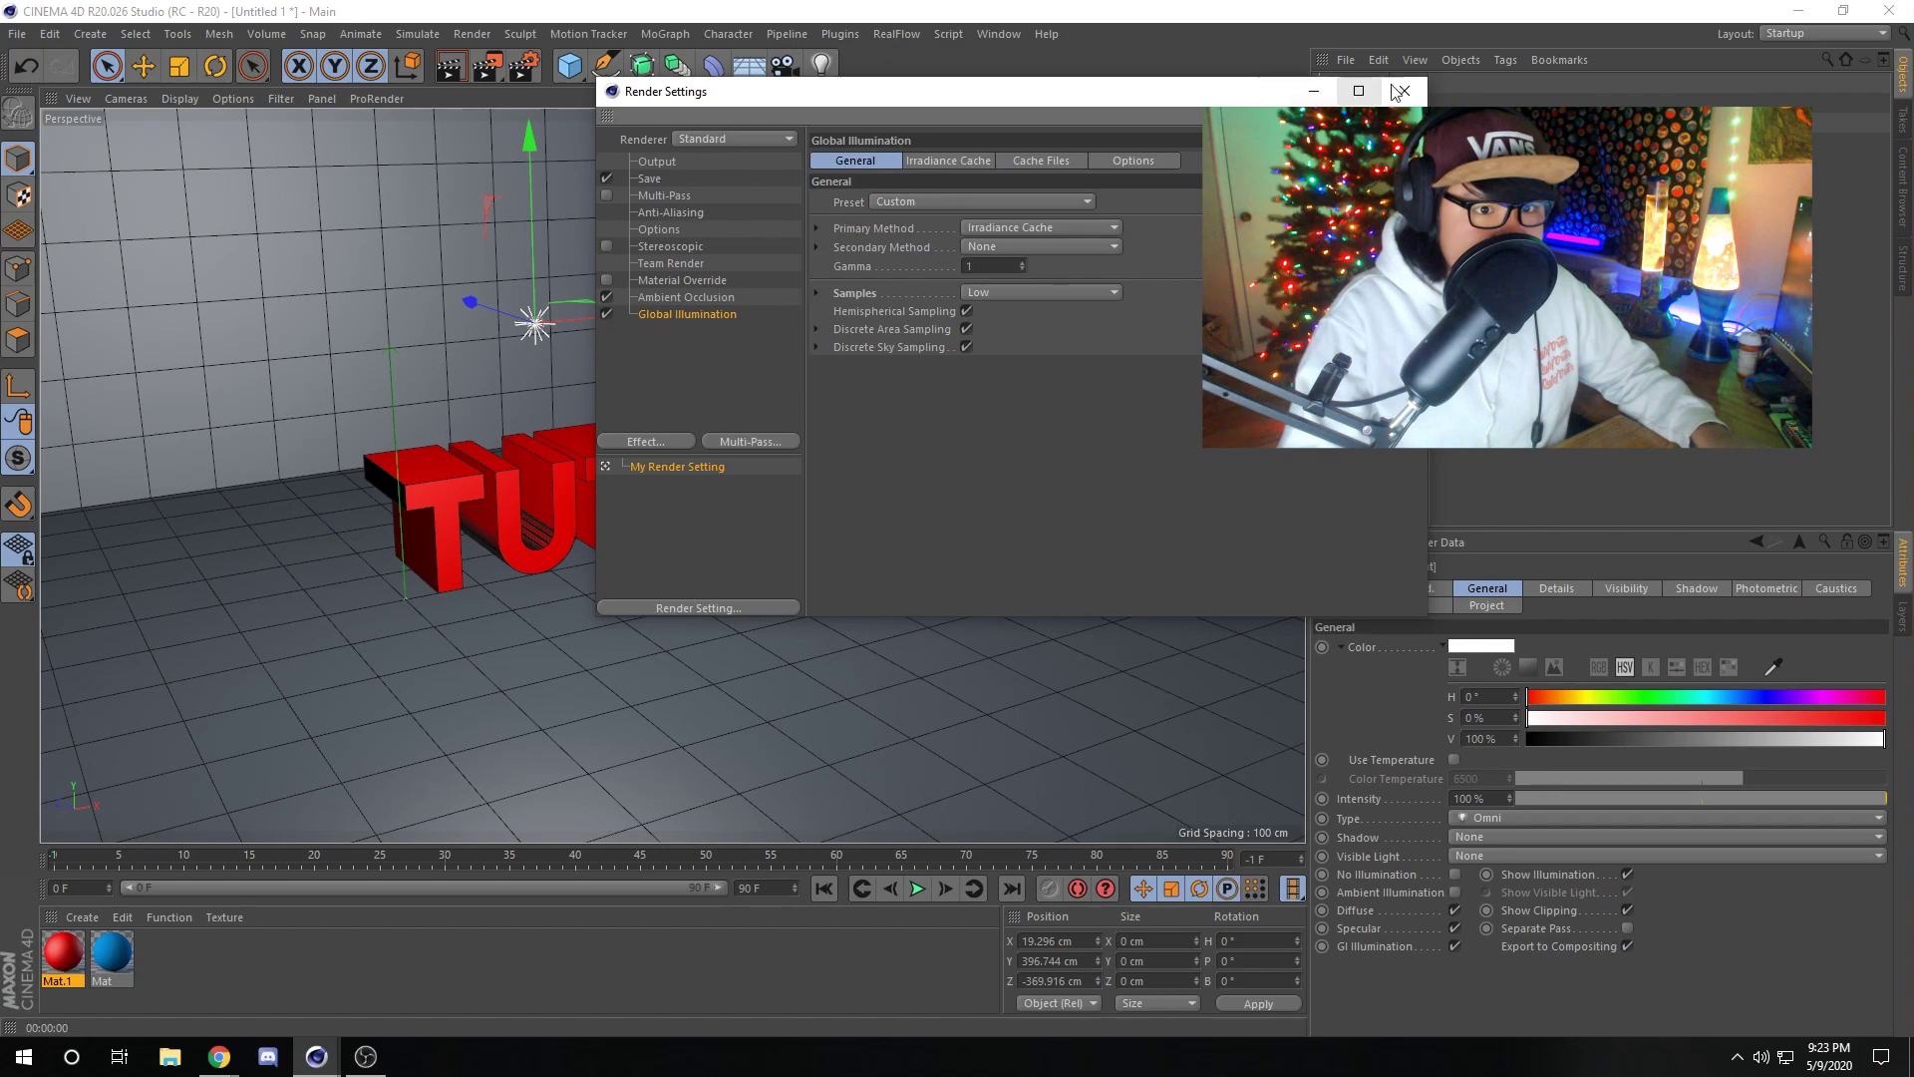
{"action": "left_click", "coordinate": [1401, 92]}
Render the active view from a low, close angle on the text to preview the lighting and render effects.
{"action": "left_click_drag", "start_coordinate": [1085, 261], "coordinate": [906, 290], "text": "alt"}
{"action": "scroll", "coordinate": [907, 290], "scroll_direction": "up", "scroll_amount": 2}
{"action": "left_click", "coordinate": [448, 68]}
{"action": "scroll", "coordinate": [656, 326], "scroll_direction": "up", "scroll_amount": 1}
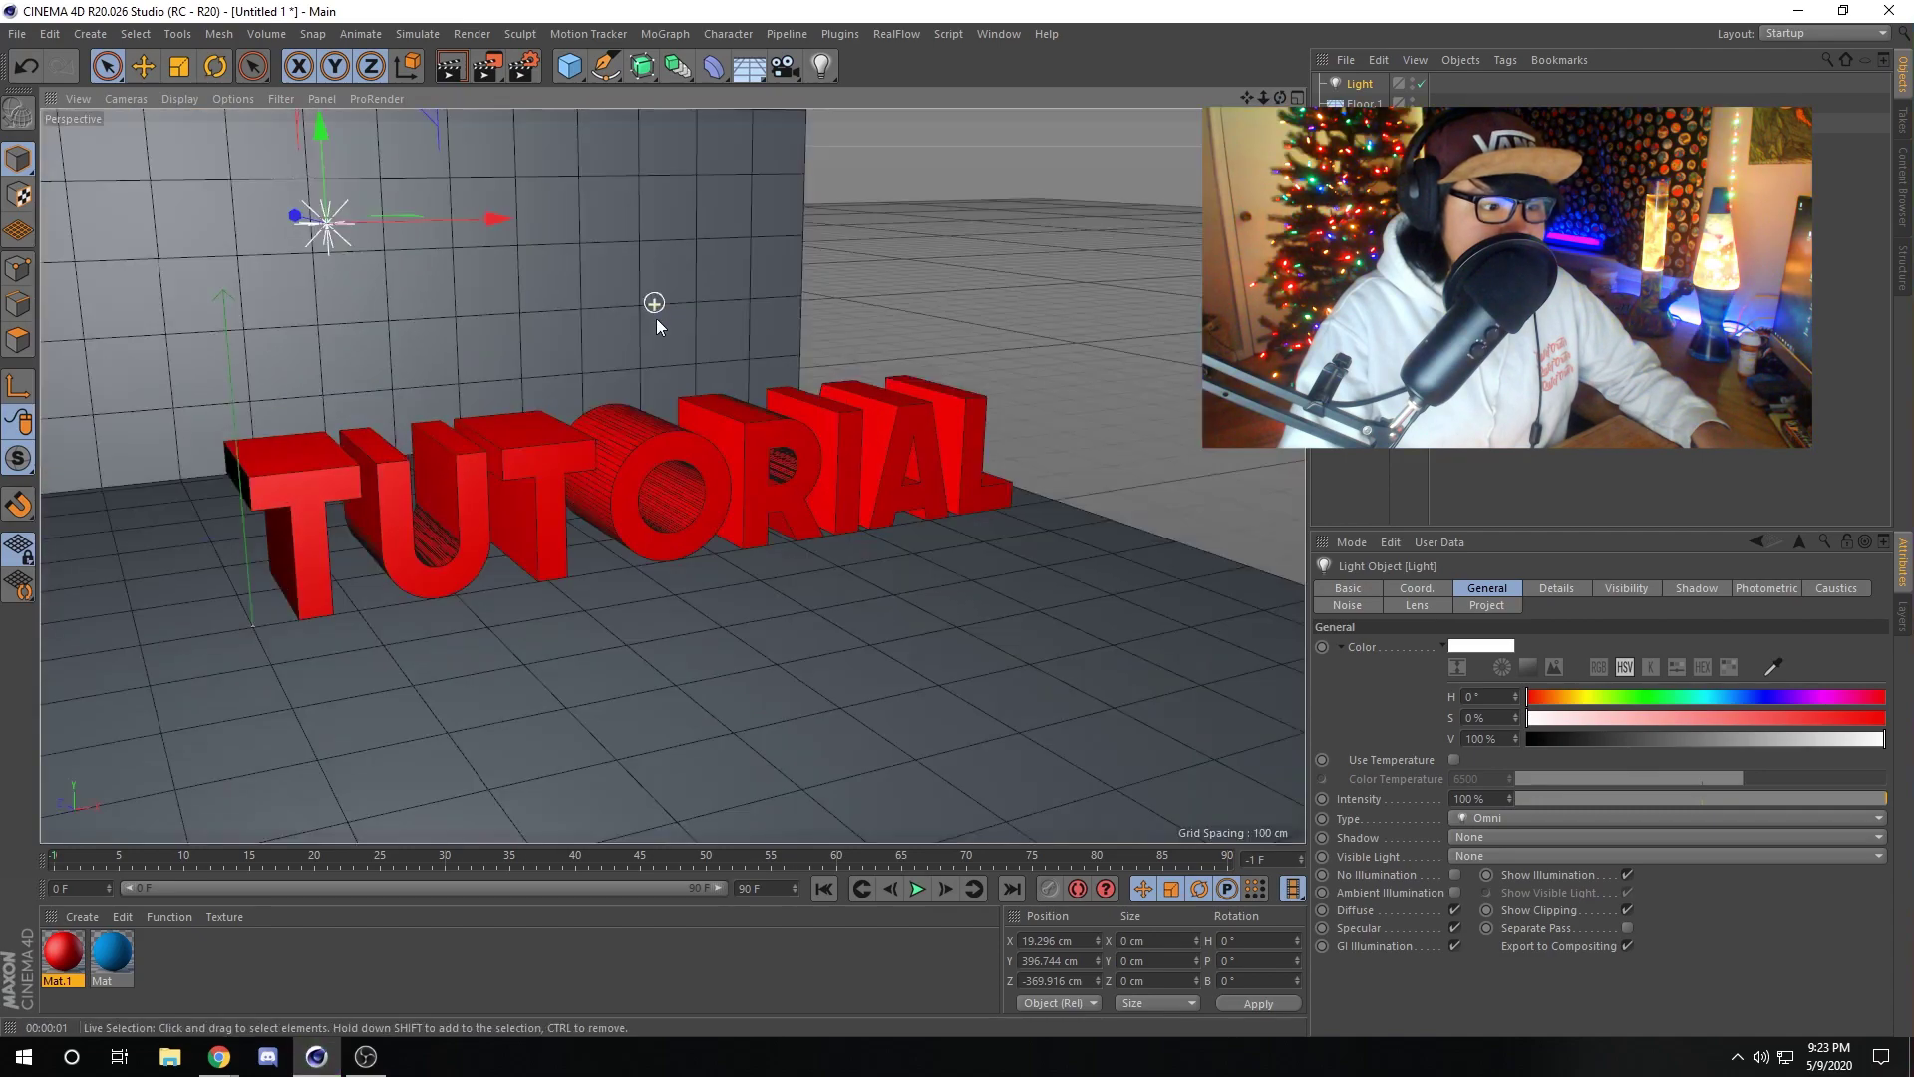
{"action": "scroll", "coordinate": [585, 479], "scroll_direction": "up", "scroll_amount": 3}
{"action": "left_click_drag", "start_coordinate": [585, 481], "coordinate": [671, 469], "text": "alt"}
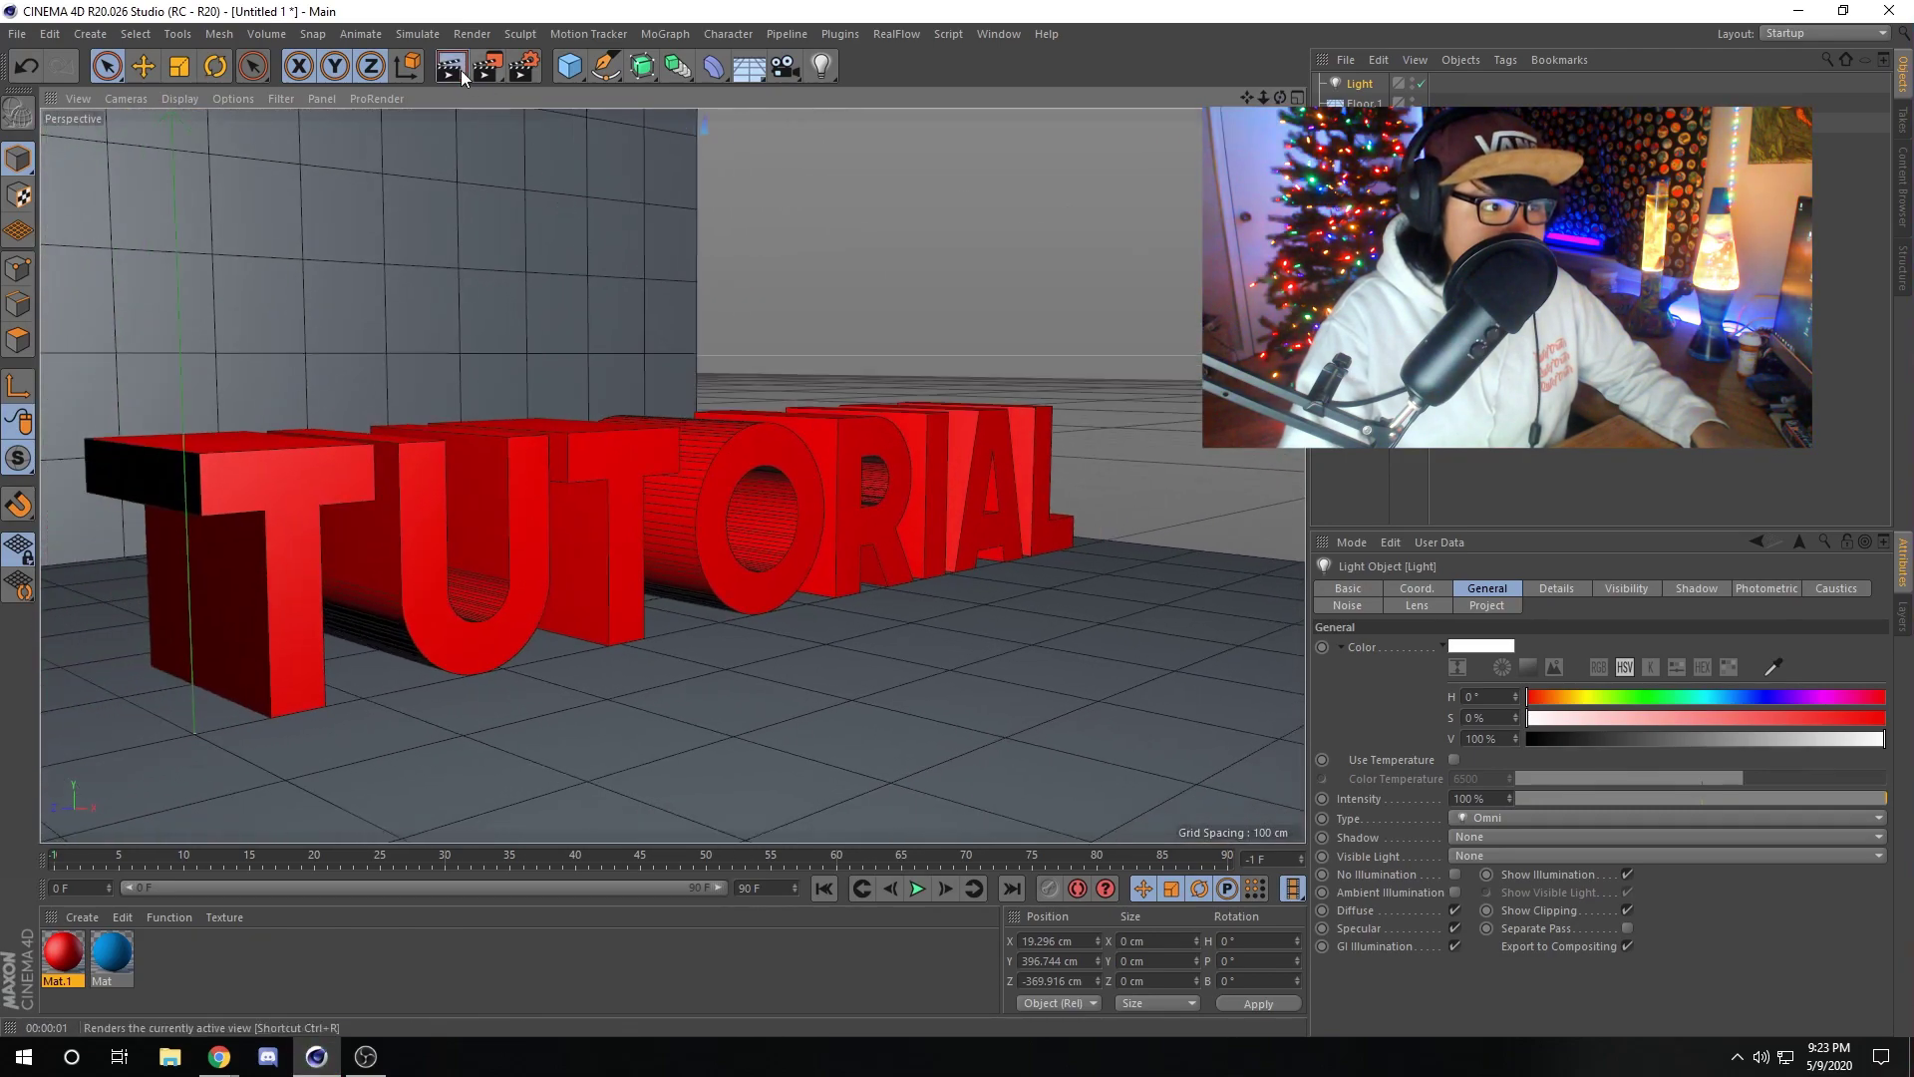
{"action": "left_click", "coordinate": [461, 70]}
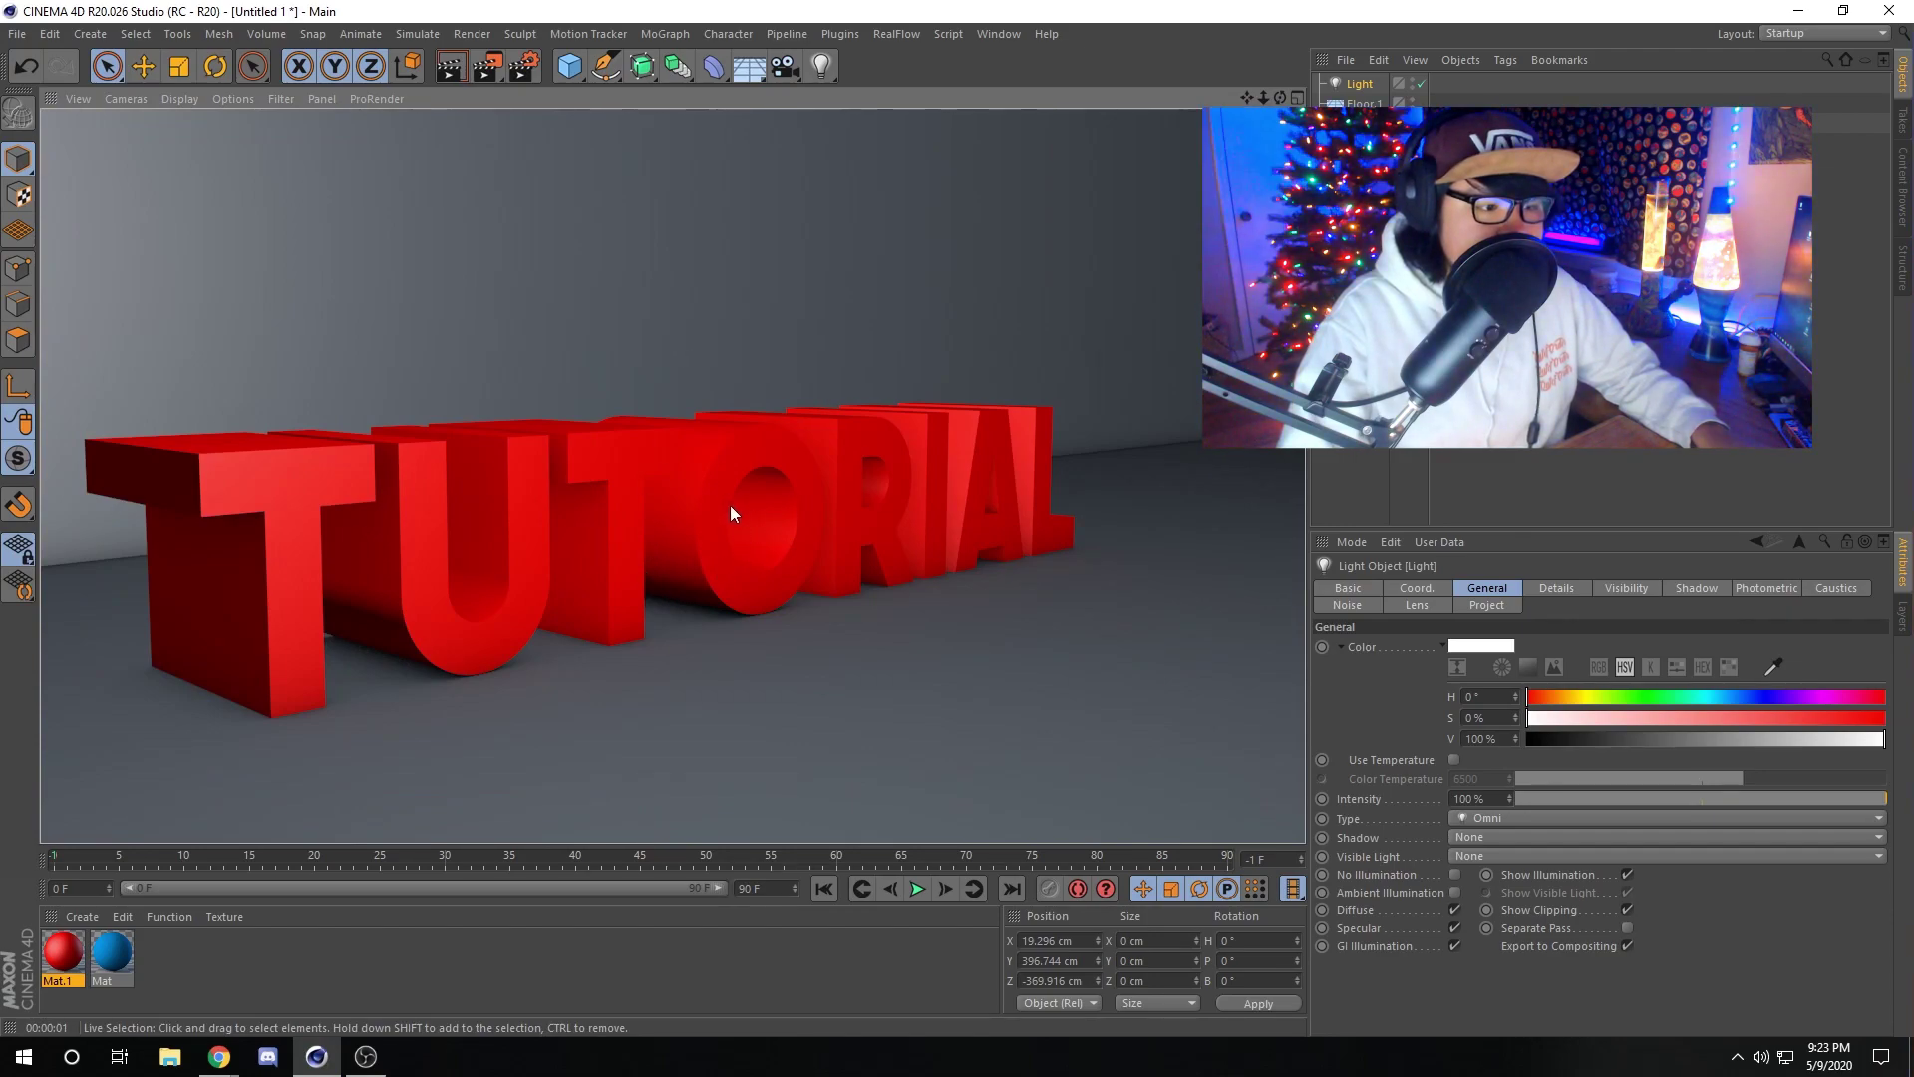
Delete the light from the scene.
{"action": "mouse_move", "coordinate": [758, 498]}
{"action": "left_mouse_down", "text": "alt"}
{"action": "mouse_move", "coordinate": [770, 474]}
{"action": "mouse_move", "coordinate": [732, 456]}
{"action": "mouse_move", "coordinate": [751, 499]}
{"action": "mouse_move", "coordinate": [670, 510]}
{"action": "left_mouse_up", "text": "alt"}
{"action": "scroll", "coordinate": [733, 457], "scroll_direction": "down", "scroll_amount": 2}
{"action": "scroll", "coordinate": [750, 499], "scroll_direction": "down", "scroll_amount": 2}
{"action": "key", "text": "Delete"}
{"action": "left_click_drag", "start_coordinate": [970, 393], "coordinate": [942, 409], "text": "alt"}
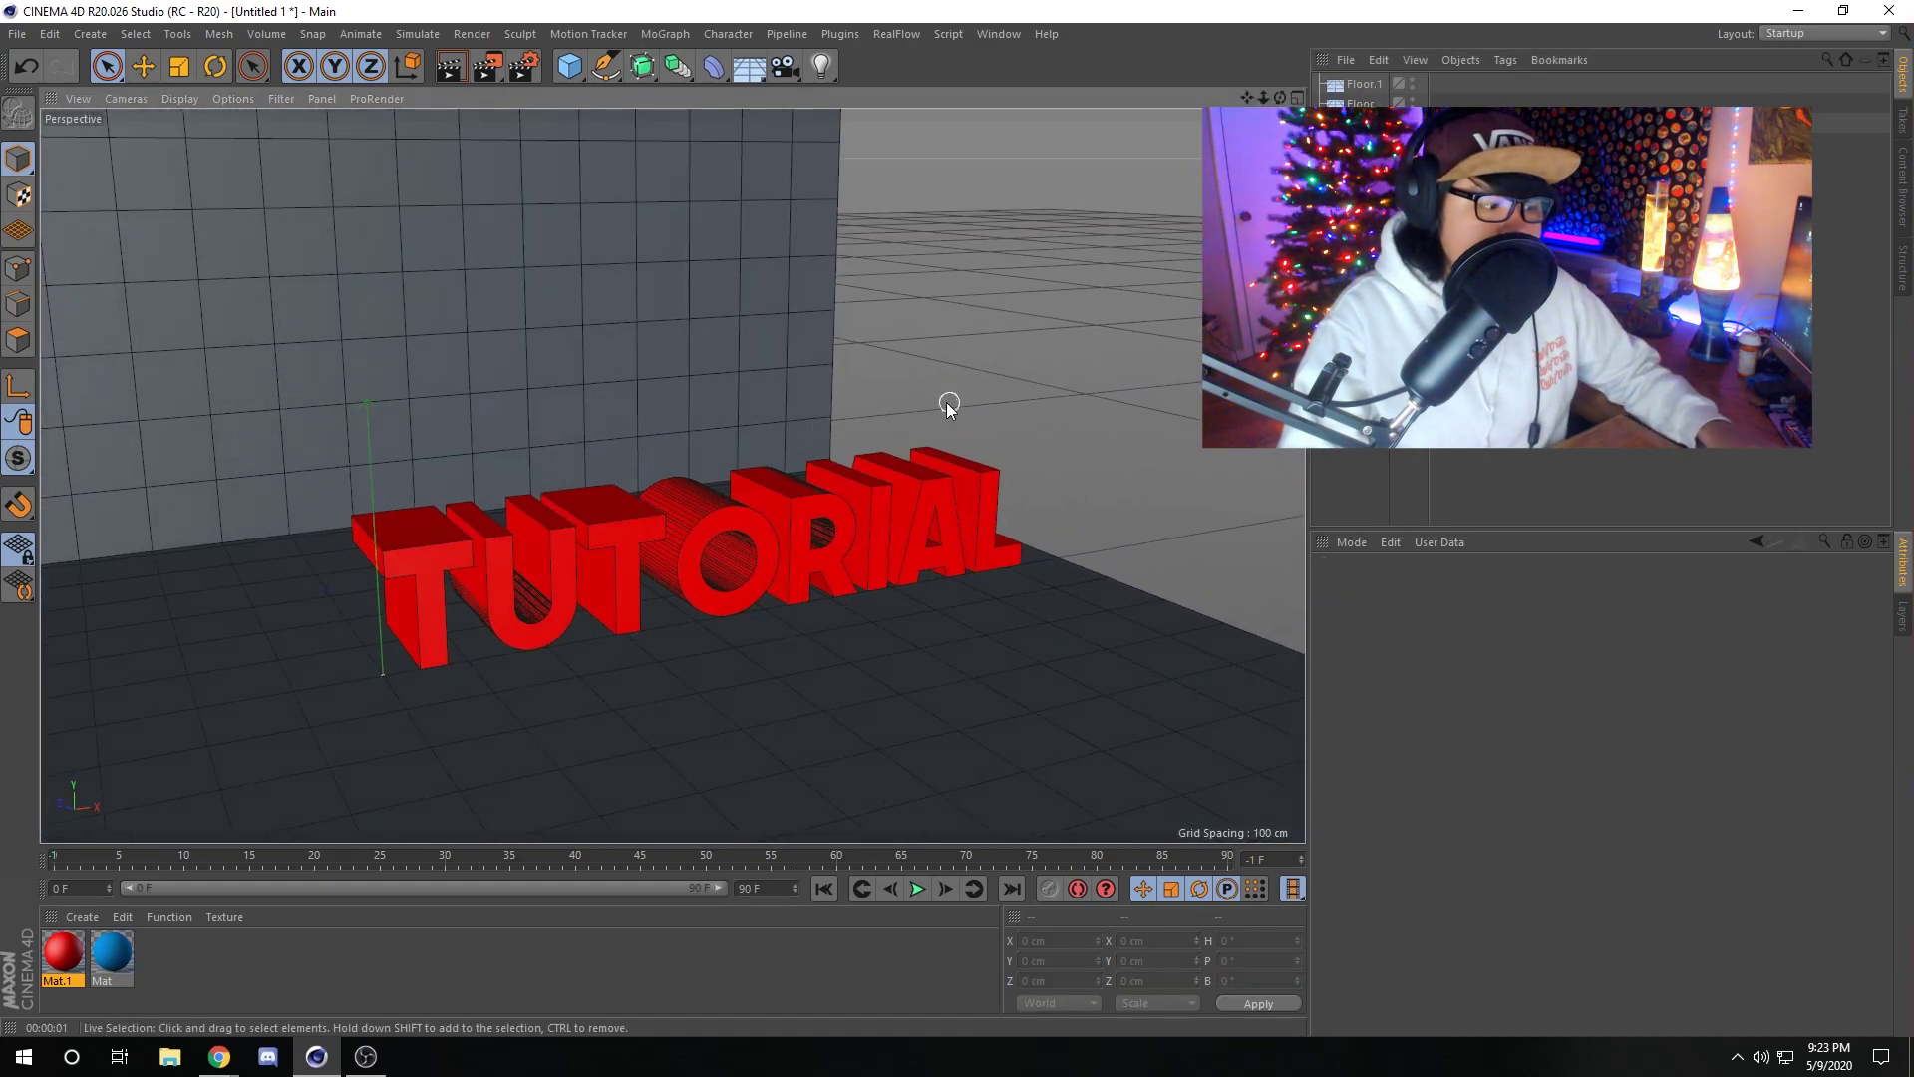
Enable Luminance in the red text material with a red luminance colour, and render the view to preview the glow.
{"action": "double_click", "coordinate": [55, 955]}
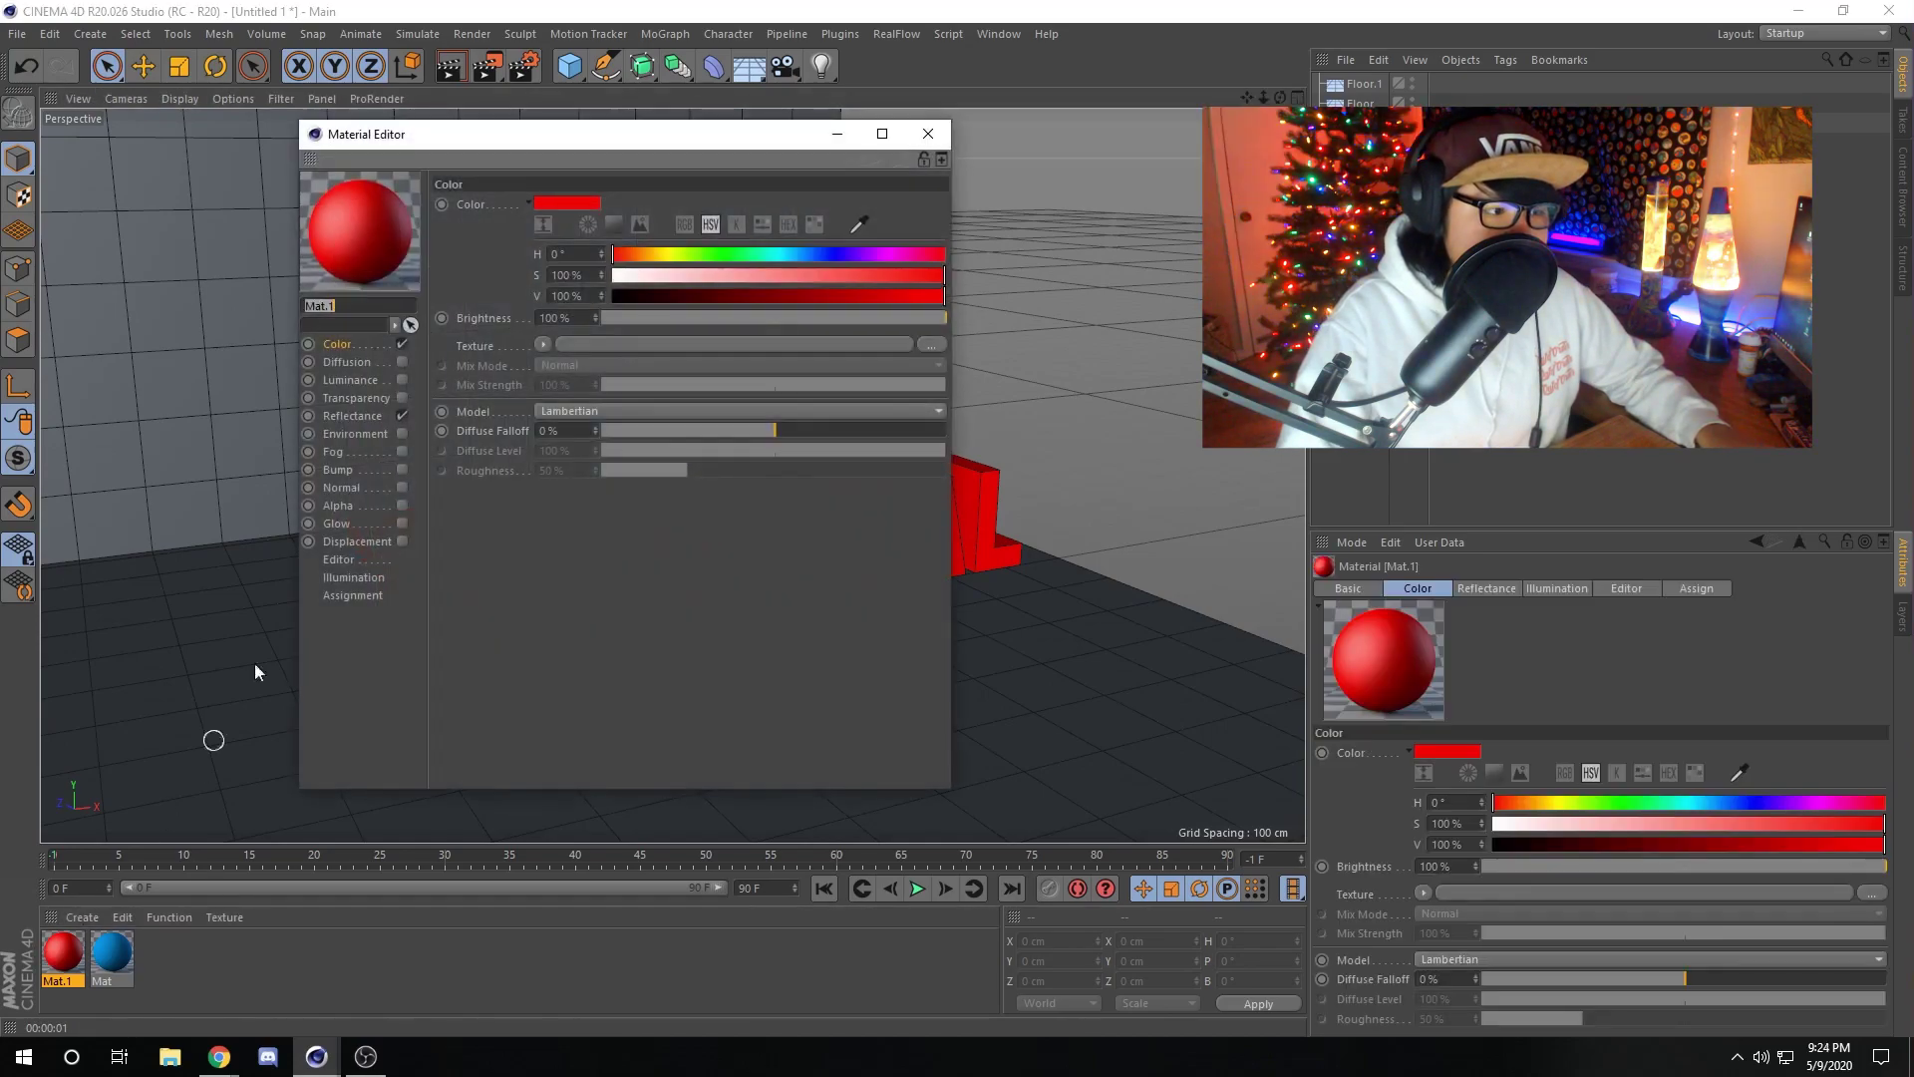
{"action": "left_click", "coordinate": [365, 380]}
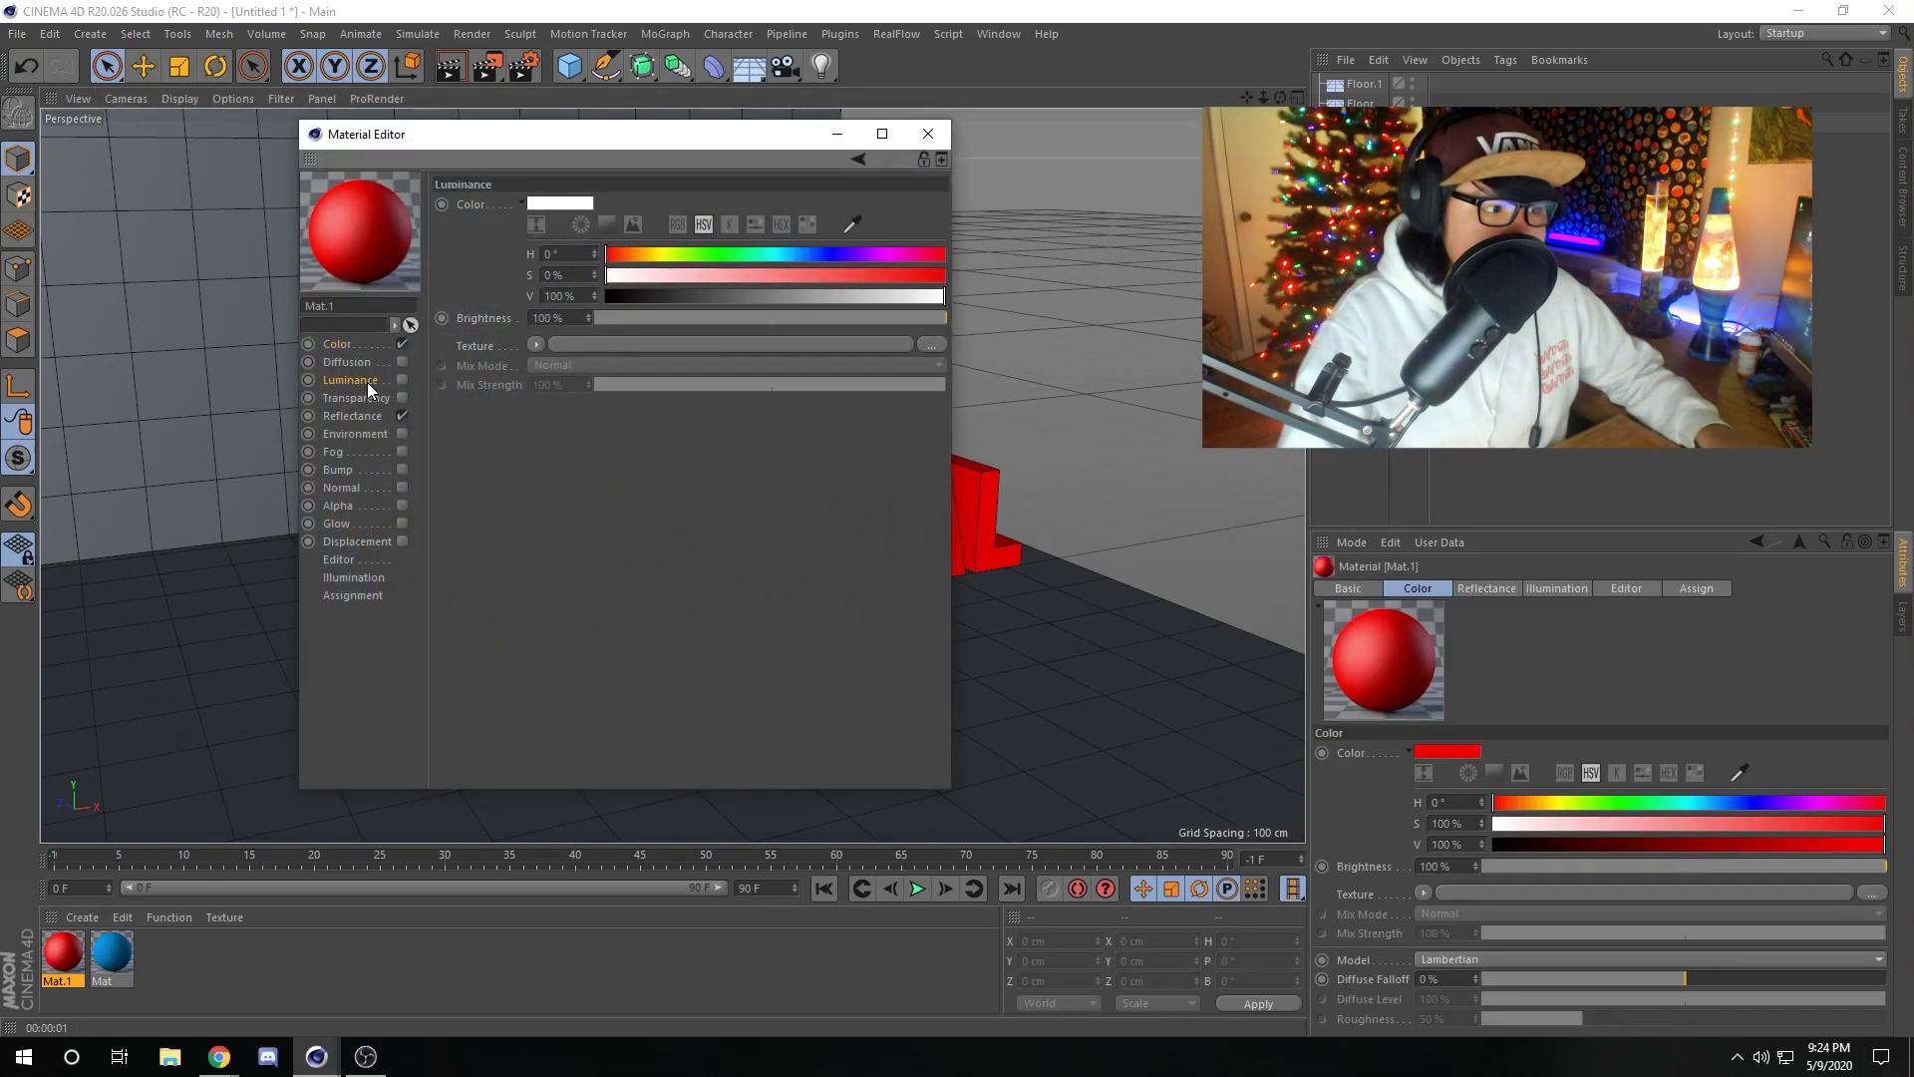
{"action": "left_click", "coordinate": [401, 383]}
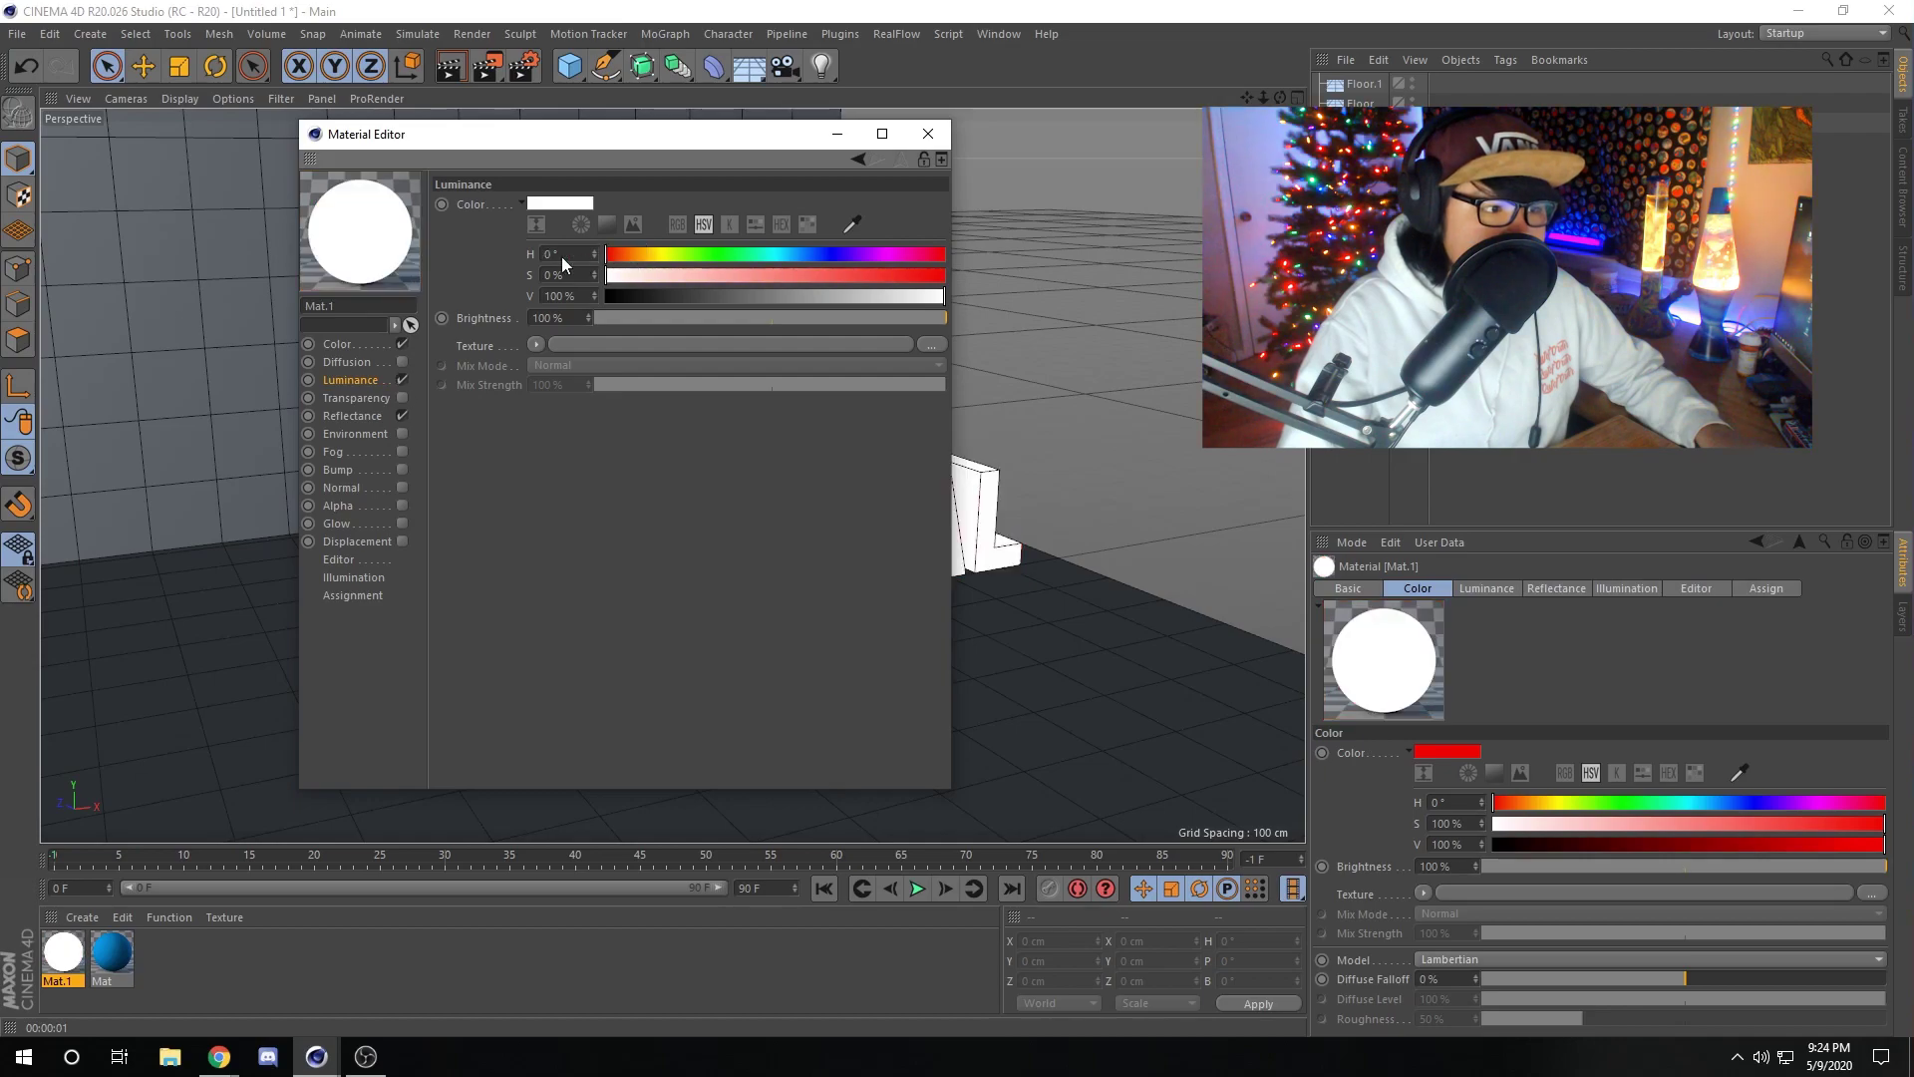
{"action": "left_click_drag", "start_coordinate": [610, 276], "coordinate": [1103, 260]}
{"action": "left_click", "coordinate": [923, 132]}
{"action": "left_click", "coordinate": [919, 132]}
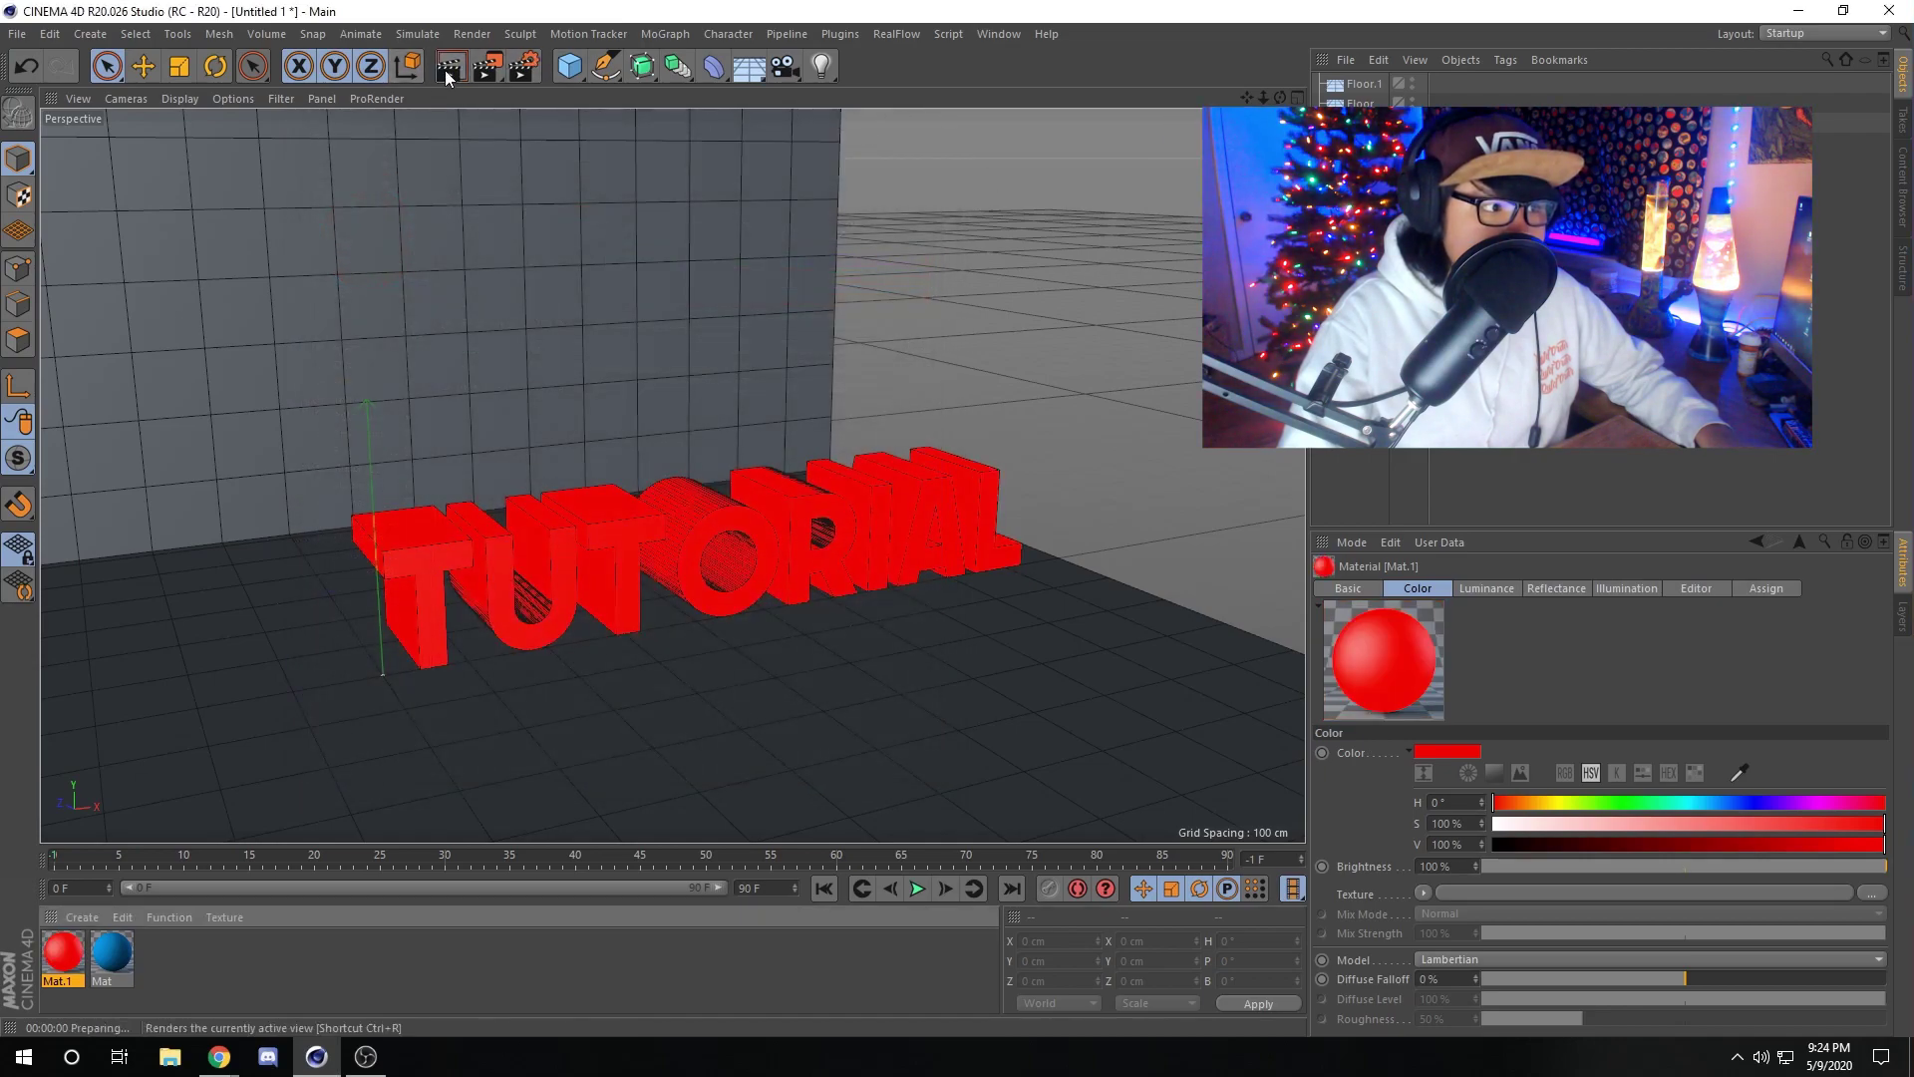
{"action": "left_click", "coordinate": [447, 66]}
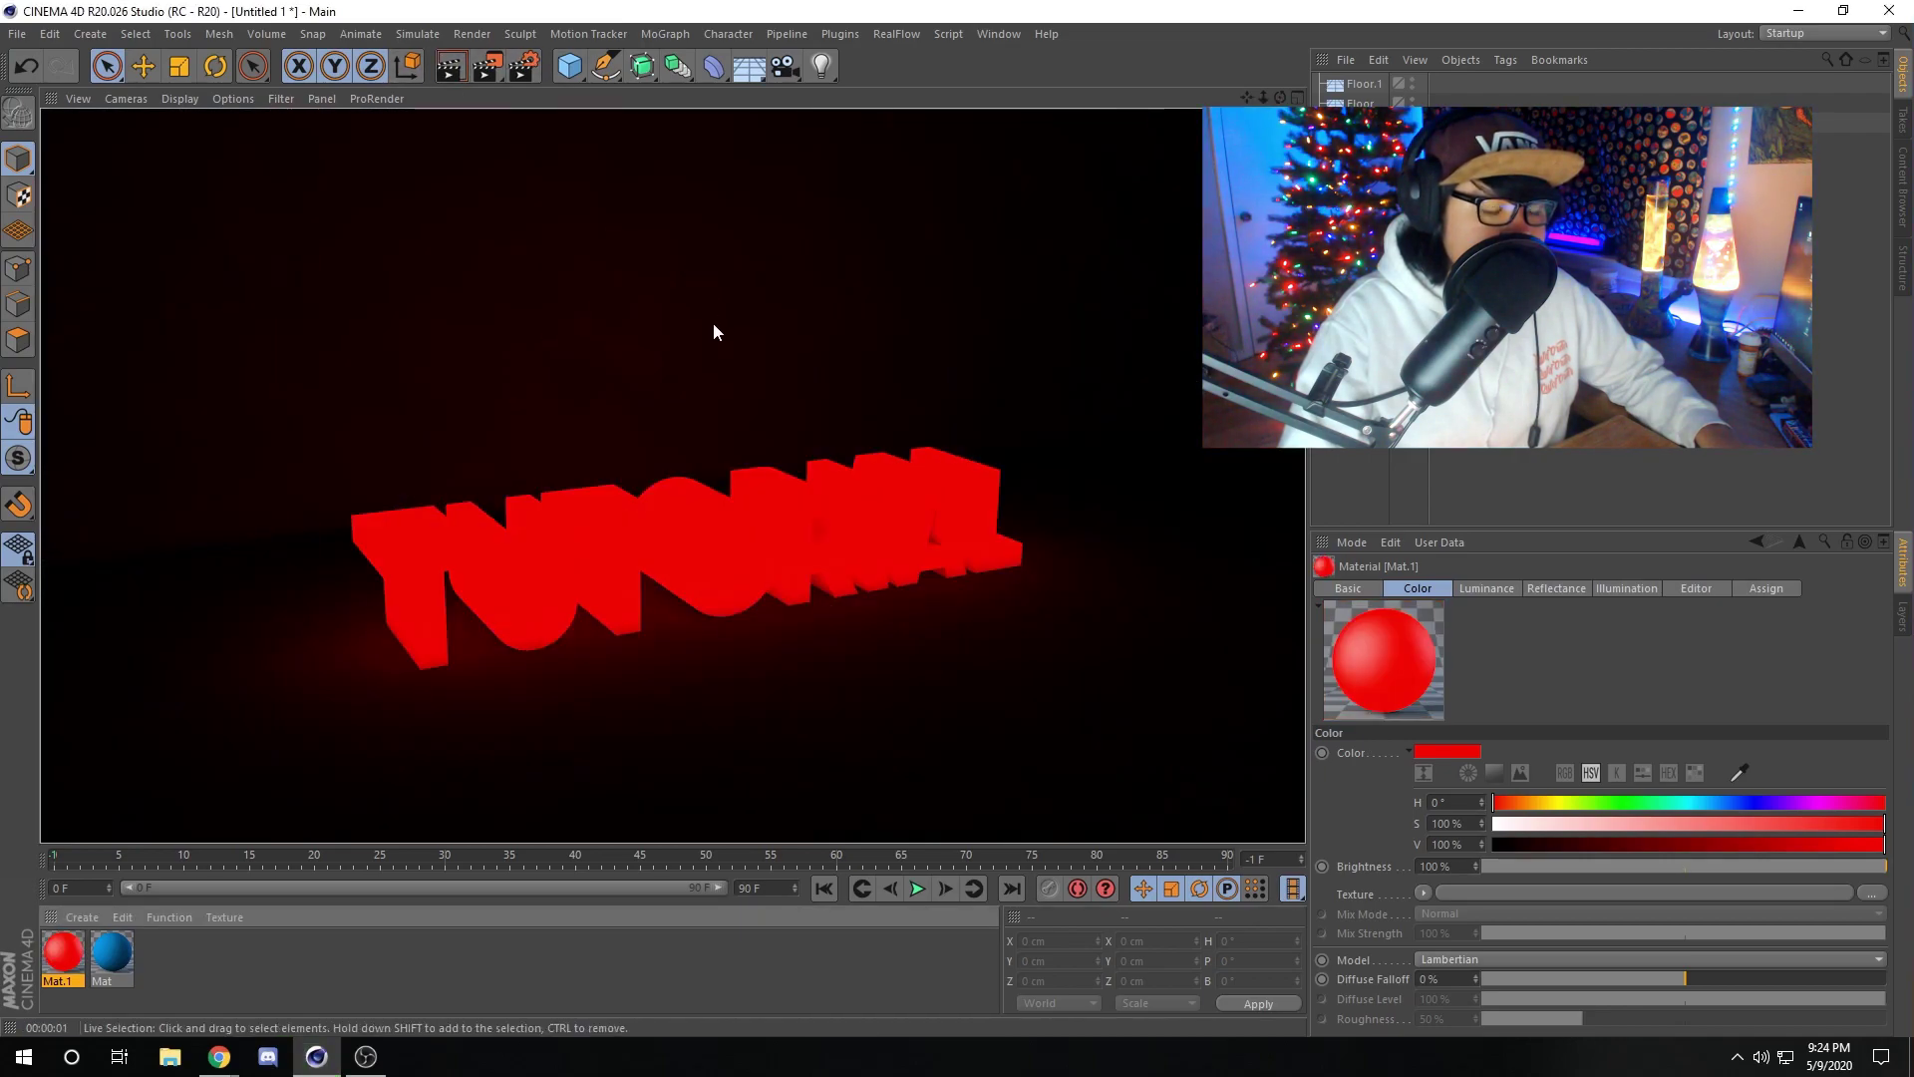
Add a new light and position it above the text at about X 533, Y 299, Z 0 cm.
{"action": "mouse_move", "coordinate": [705, 394]}
{"action": "left_mouse_down", "text": "alt"}
{"action": "mouse_move", "coordinate": [751, 436]}
{"action": "mouse_move", "coordinate": [718, 422]}
{"action": "mouse_move", "coordinate": [787, 362]}
{"action": "left_mouse_up", "text": "alt"}
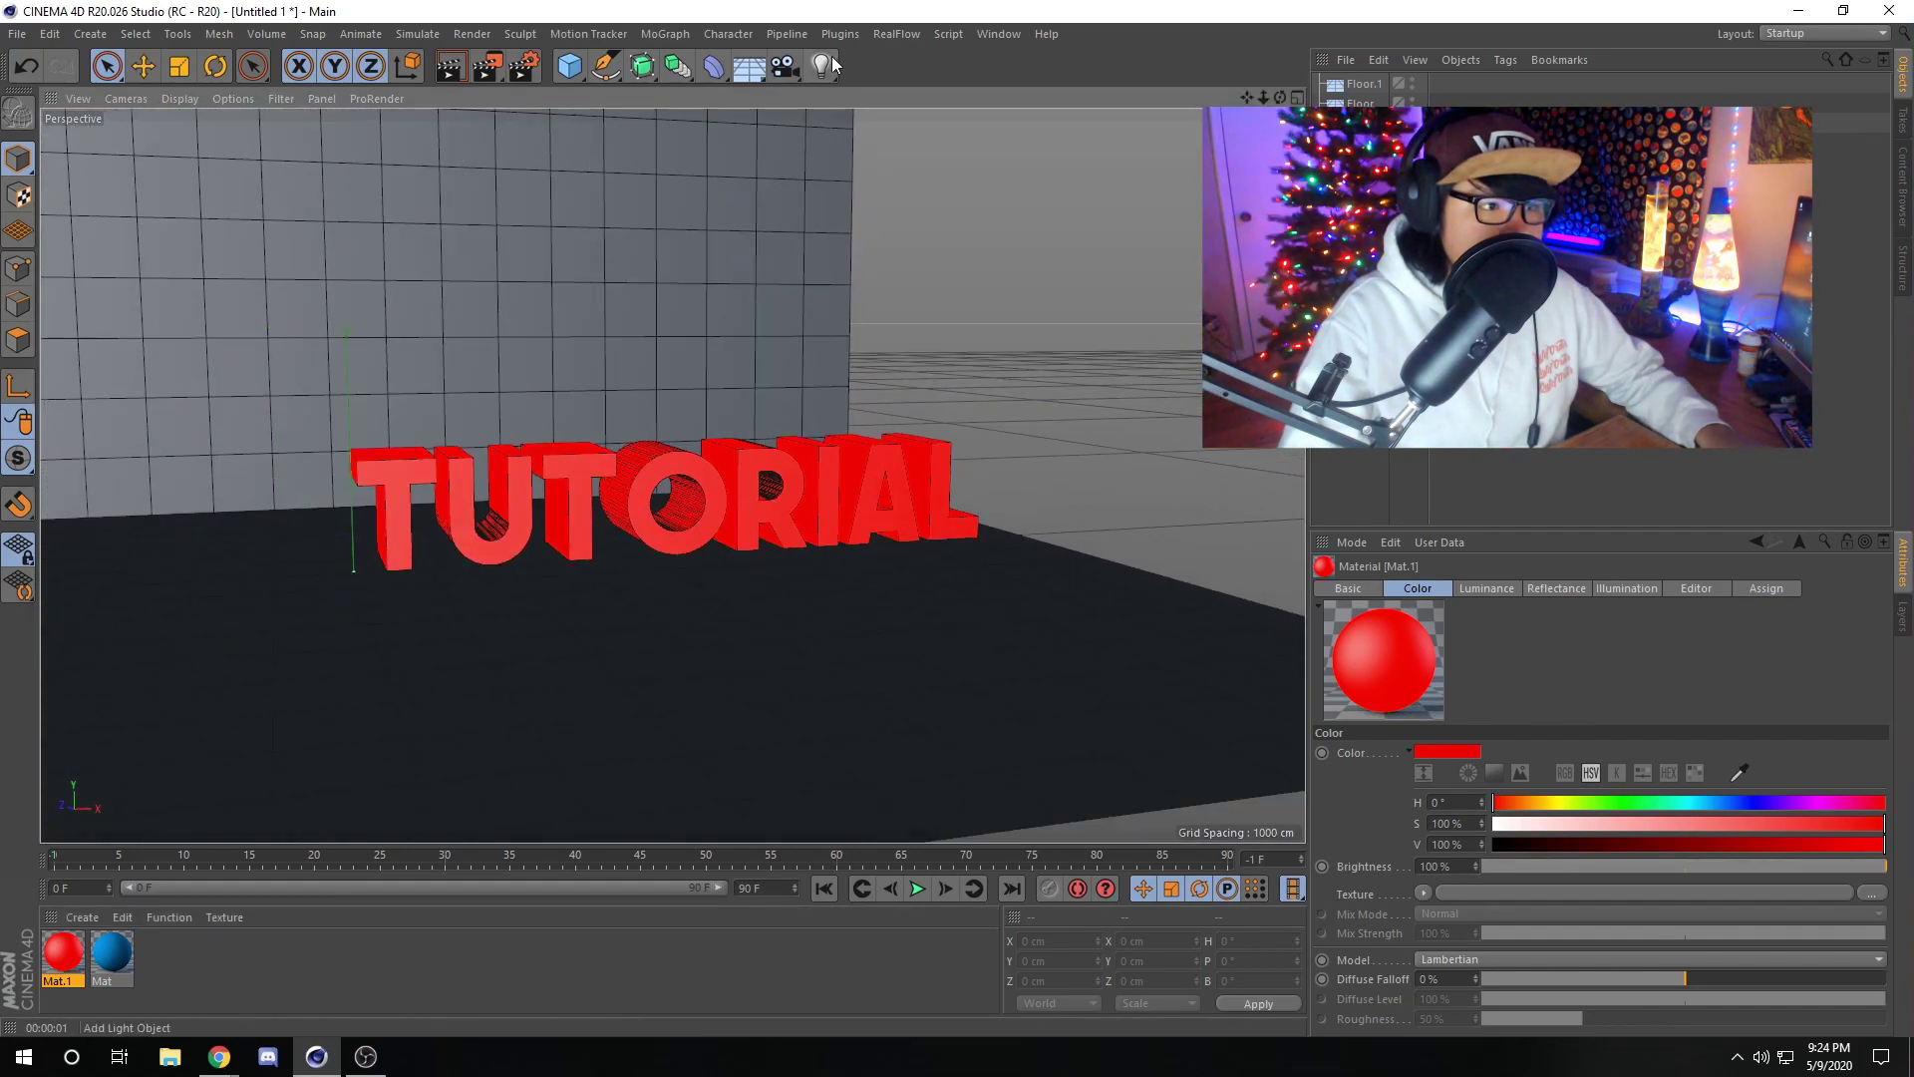
{"action": "left_click_drag", "start_coordinate": [825, 67], "coordinate": [879, 93]}
{"action": "left_click_drag", "start_coordinate": [833, 268], "coordinate": [815, 363], "text": "alt"}
{"action": "left_click_drag", "start_coordinate": [578, 482], "coordinate": [779, 356]}
{"action": "left_click", "coordinate": [854, 376]}
{"action": "left_click", "coordinate": [893, 395]}
{"action": "left_click", "coordinate": [778, 356]}
{"action": "left_click", "coordinate": [882, 607]}
{"action": "left_click", "coordinate": [693, 347]}
{"action": "left_click", "coordinate": [708, 606]}
{"action": "left_click", "coordinate": [923, 367]}
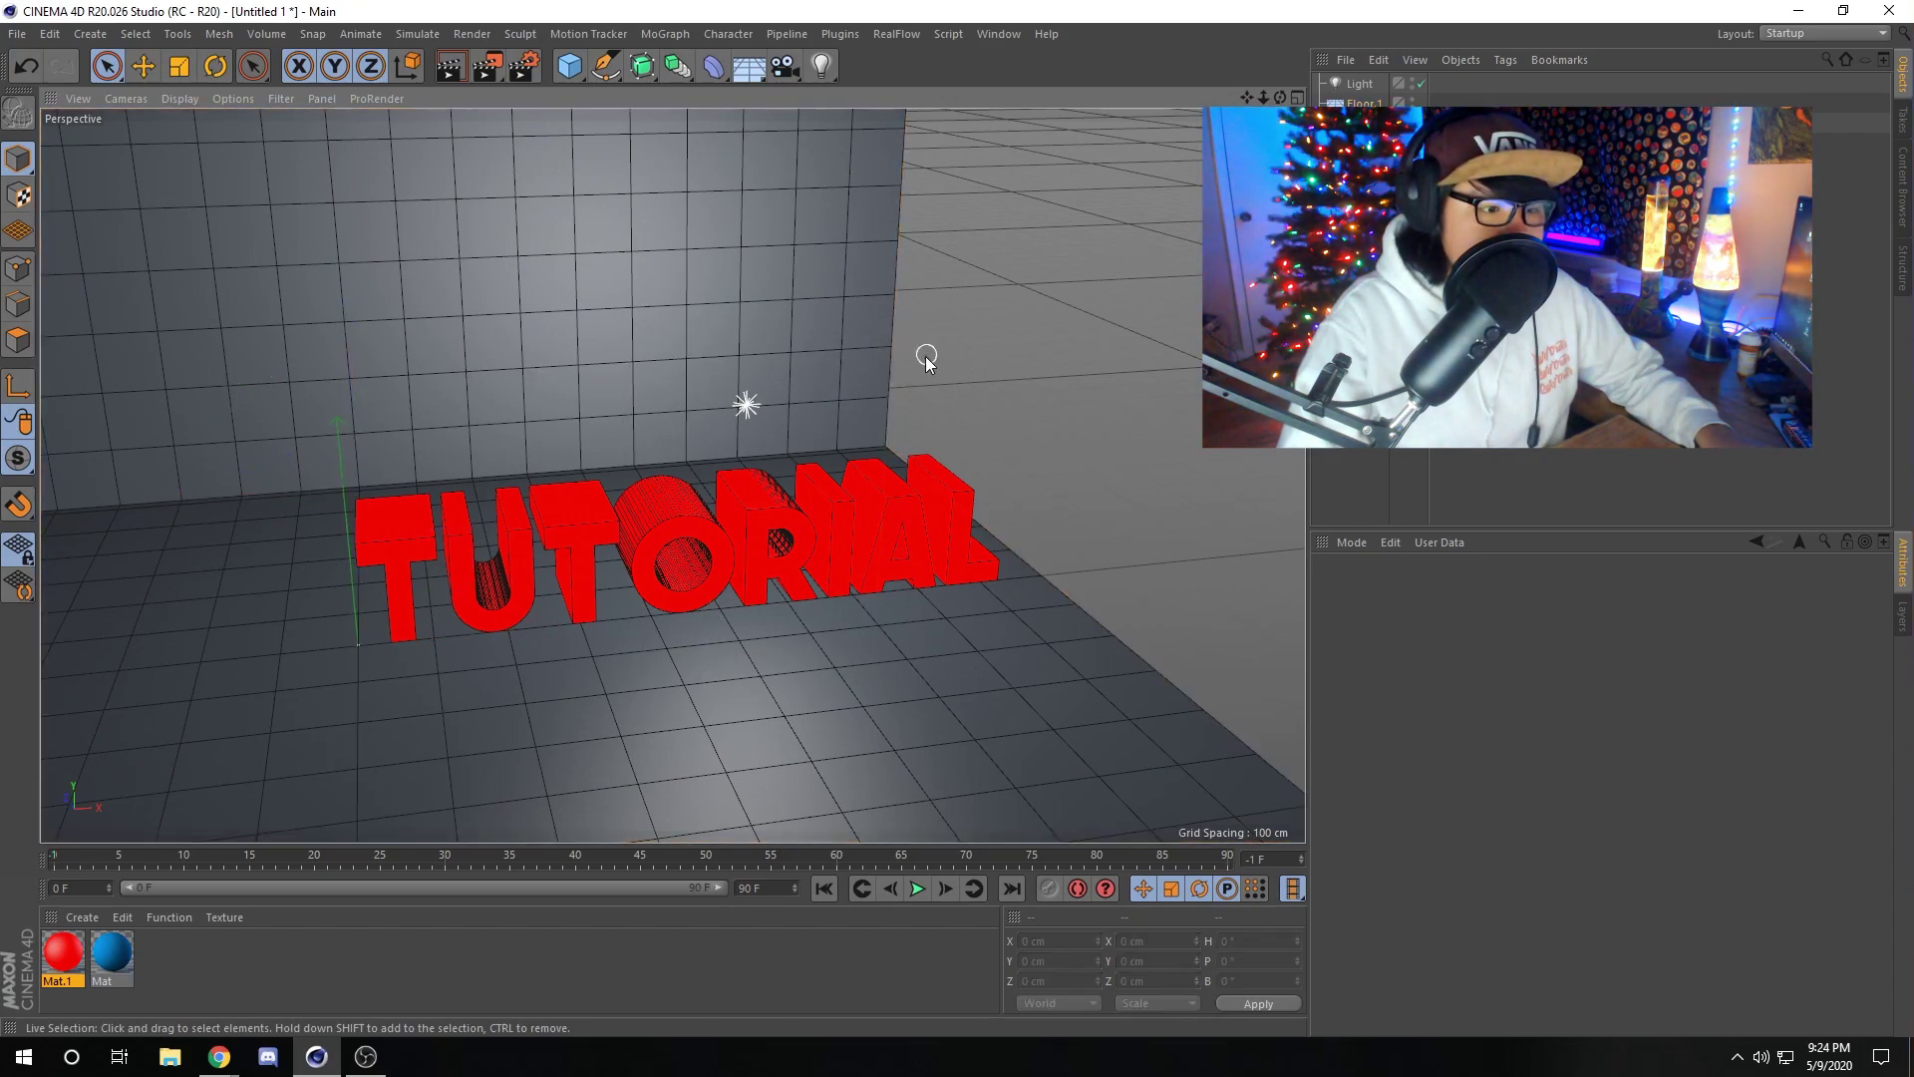
Create a new material and set the type of its default specular reflectance layer to Reflection (Legacy).
{"action": "left_click", "coordinate": [81, 917]}
{"action": "left_click", "coordinate": [164, 687]}
{"action": "double_click", "coordinate": [75, 962]}
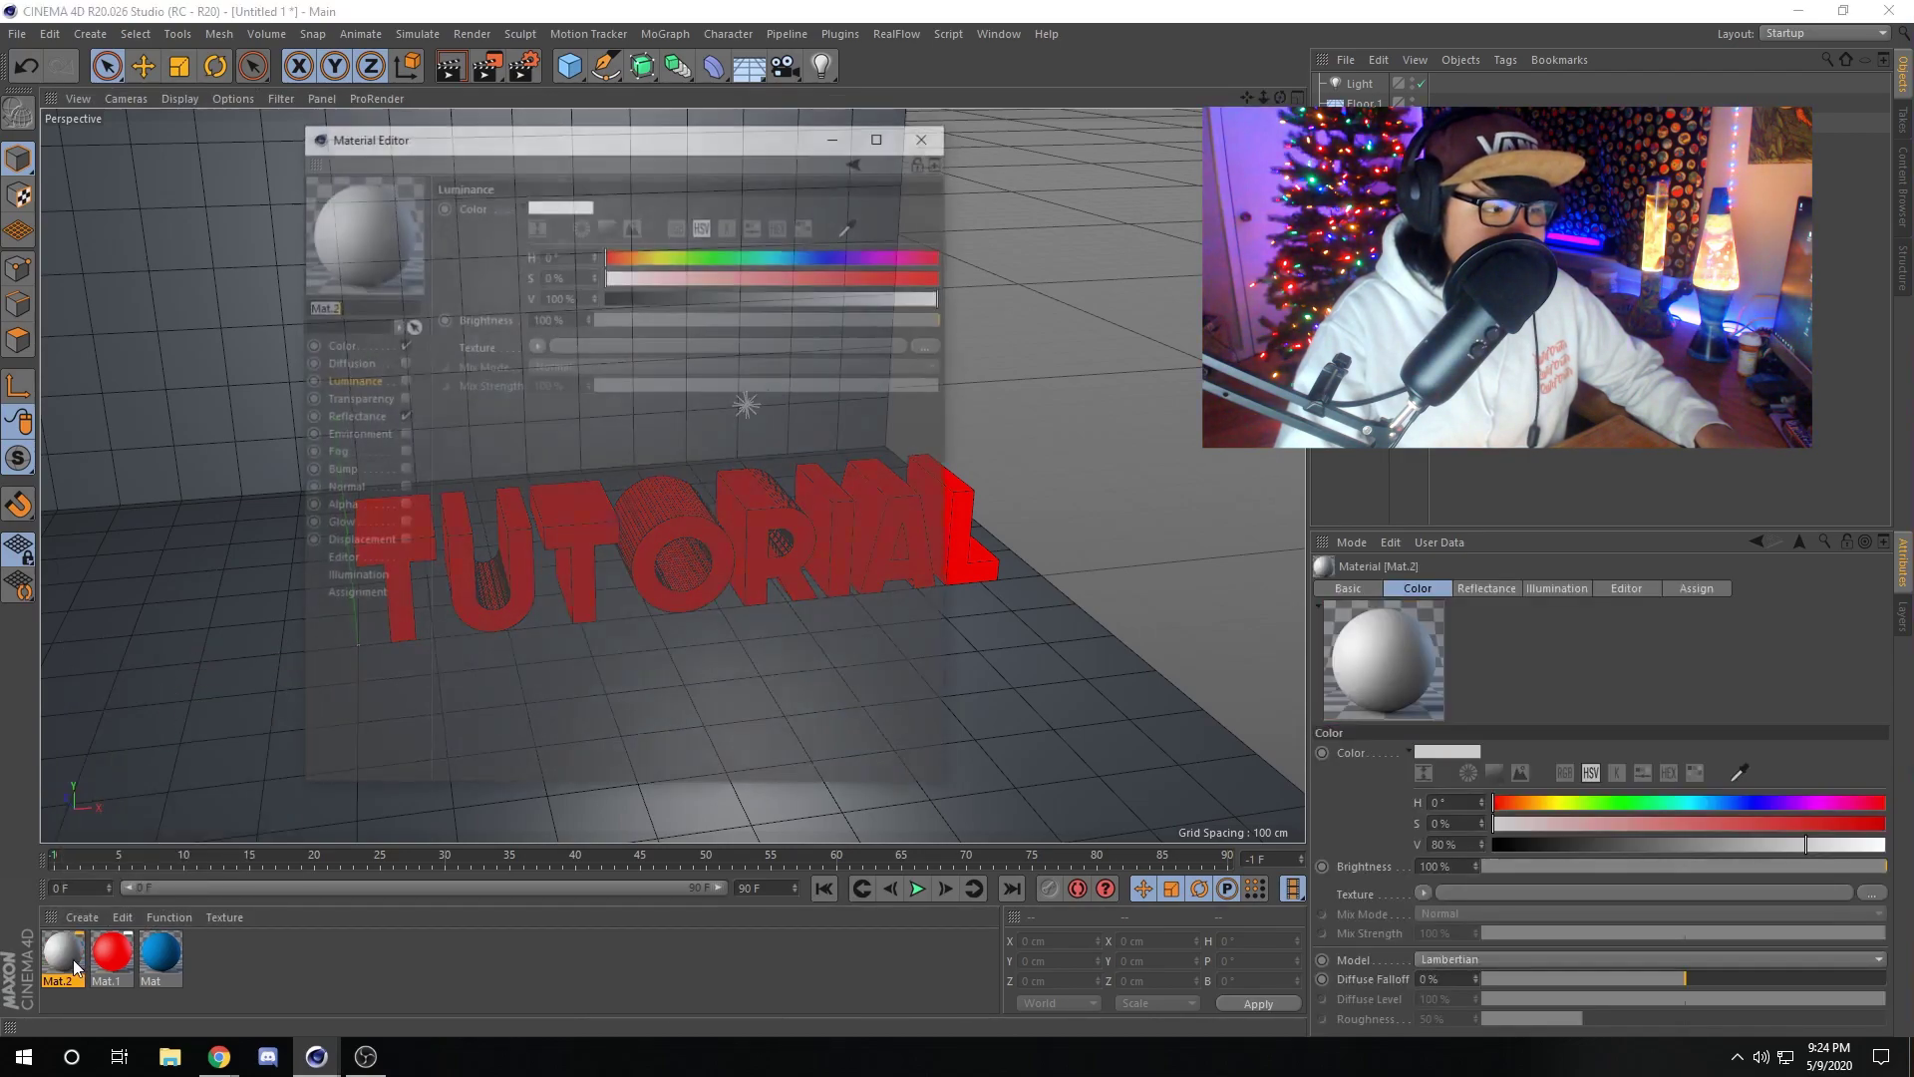
{"action": "left_click", "coordinate": [354, 414]}
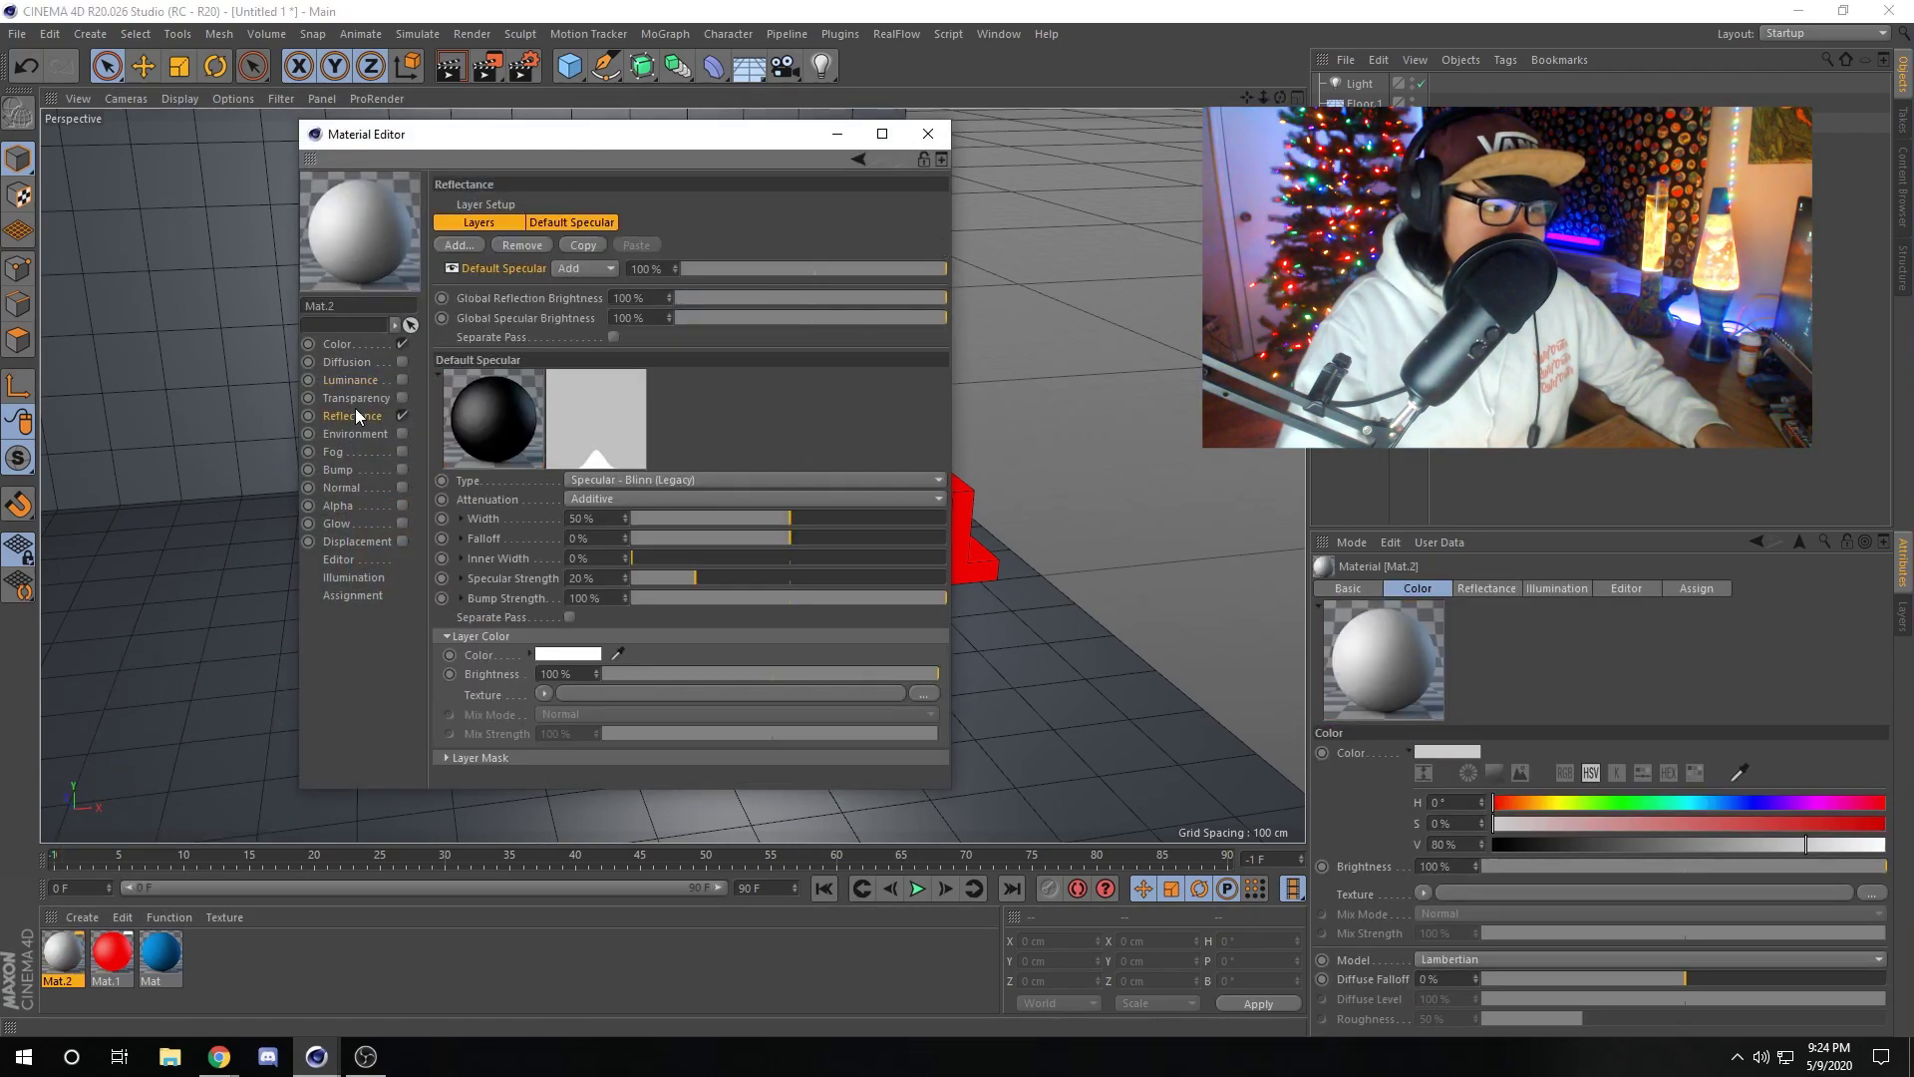
{"action": "left_click", "coordinate": [628, 482]}
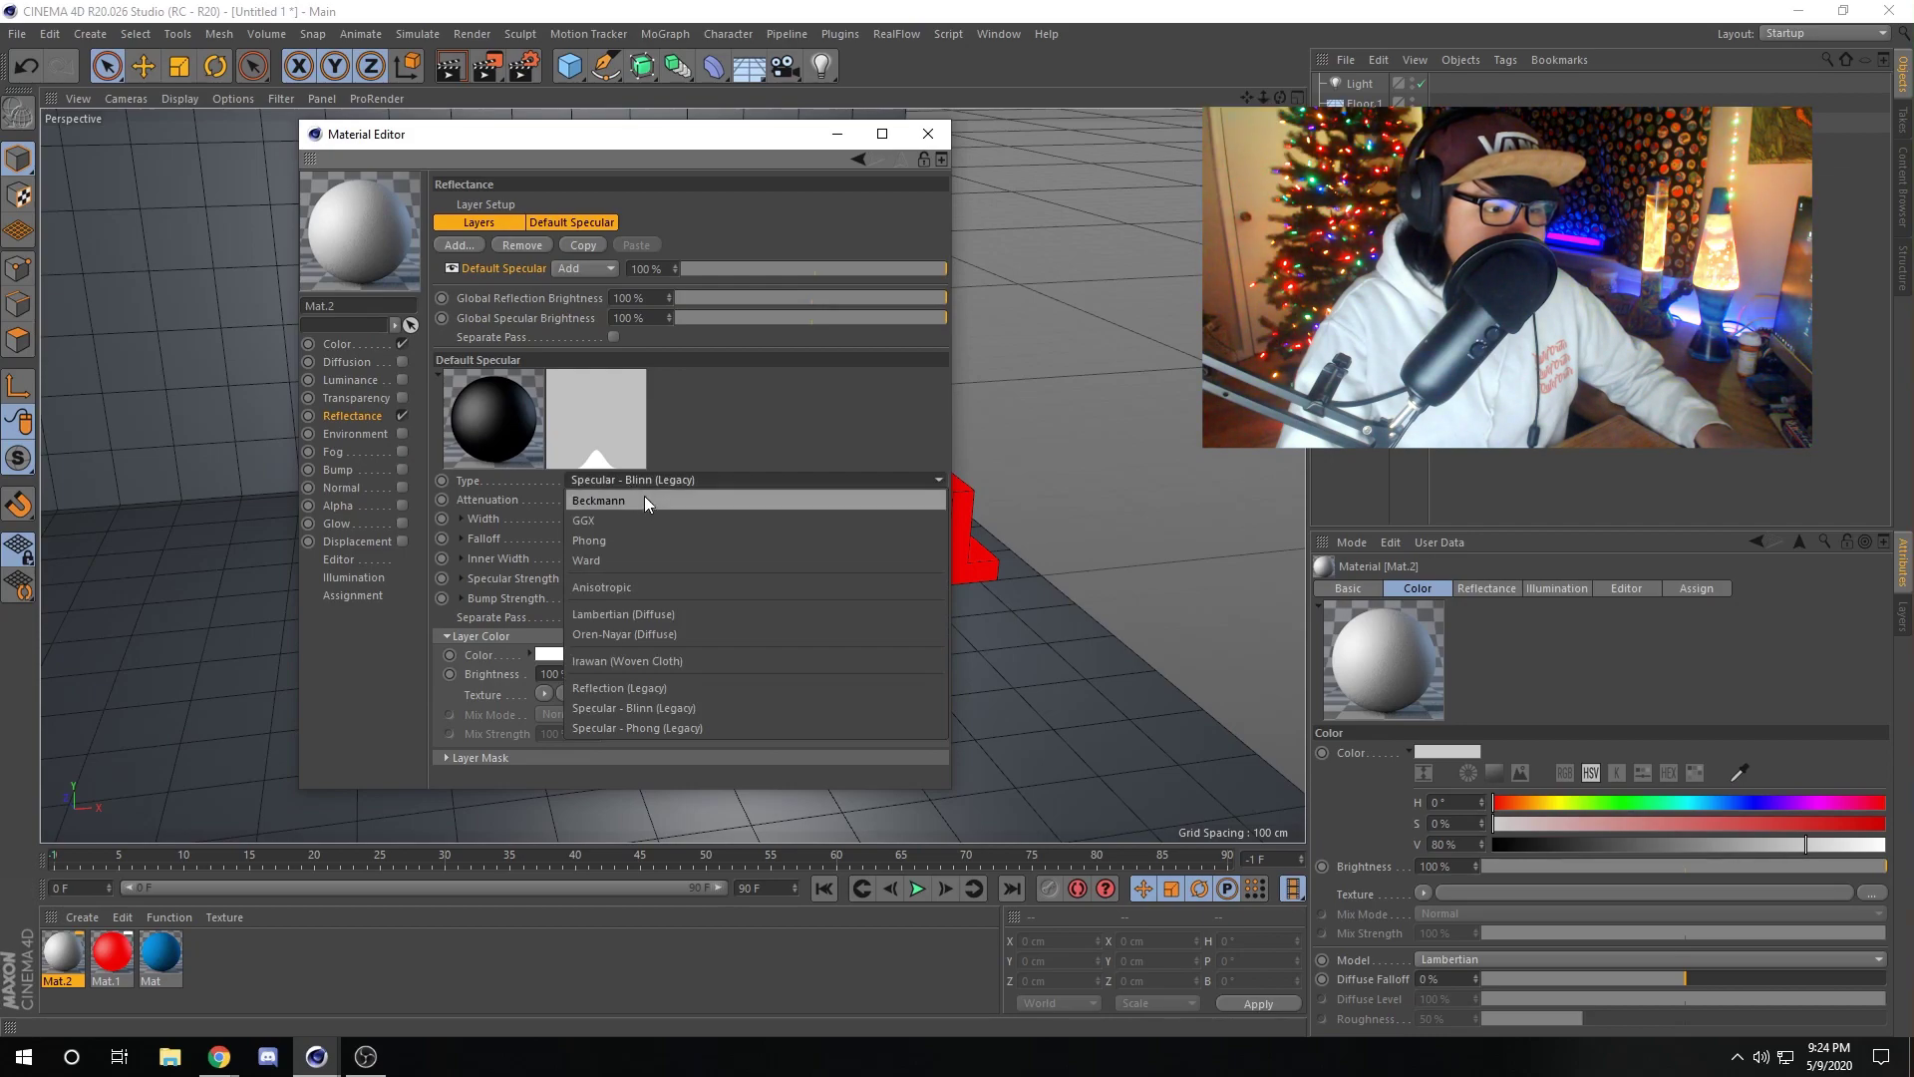
{"action": "left_click", "coordinate": [649, 687]}
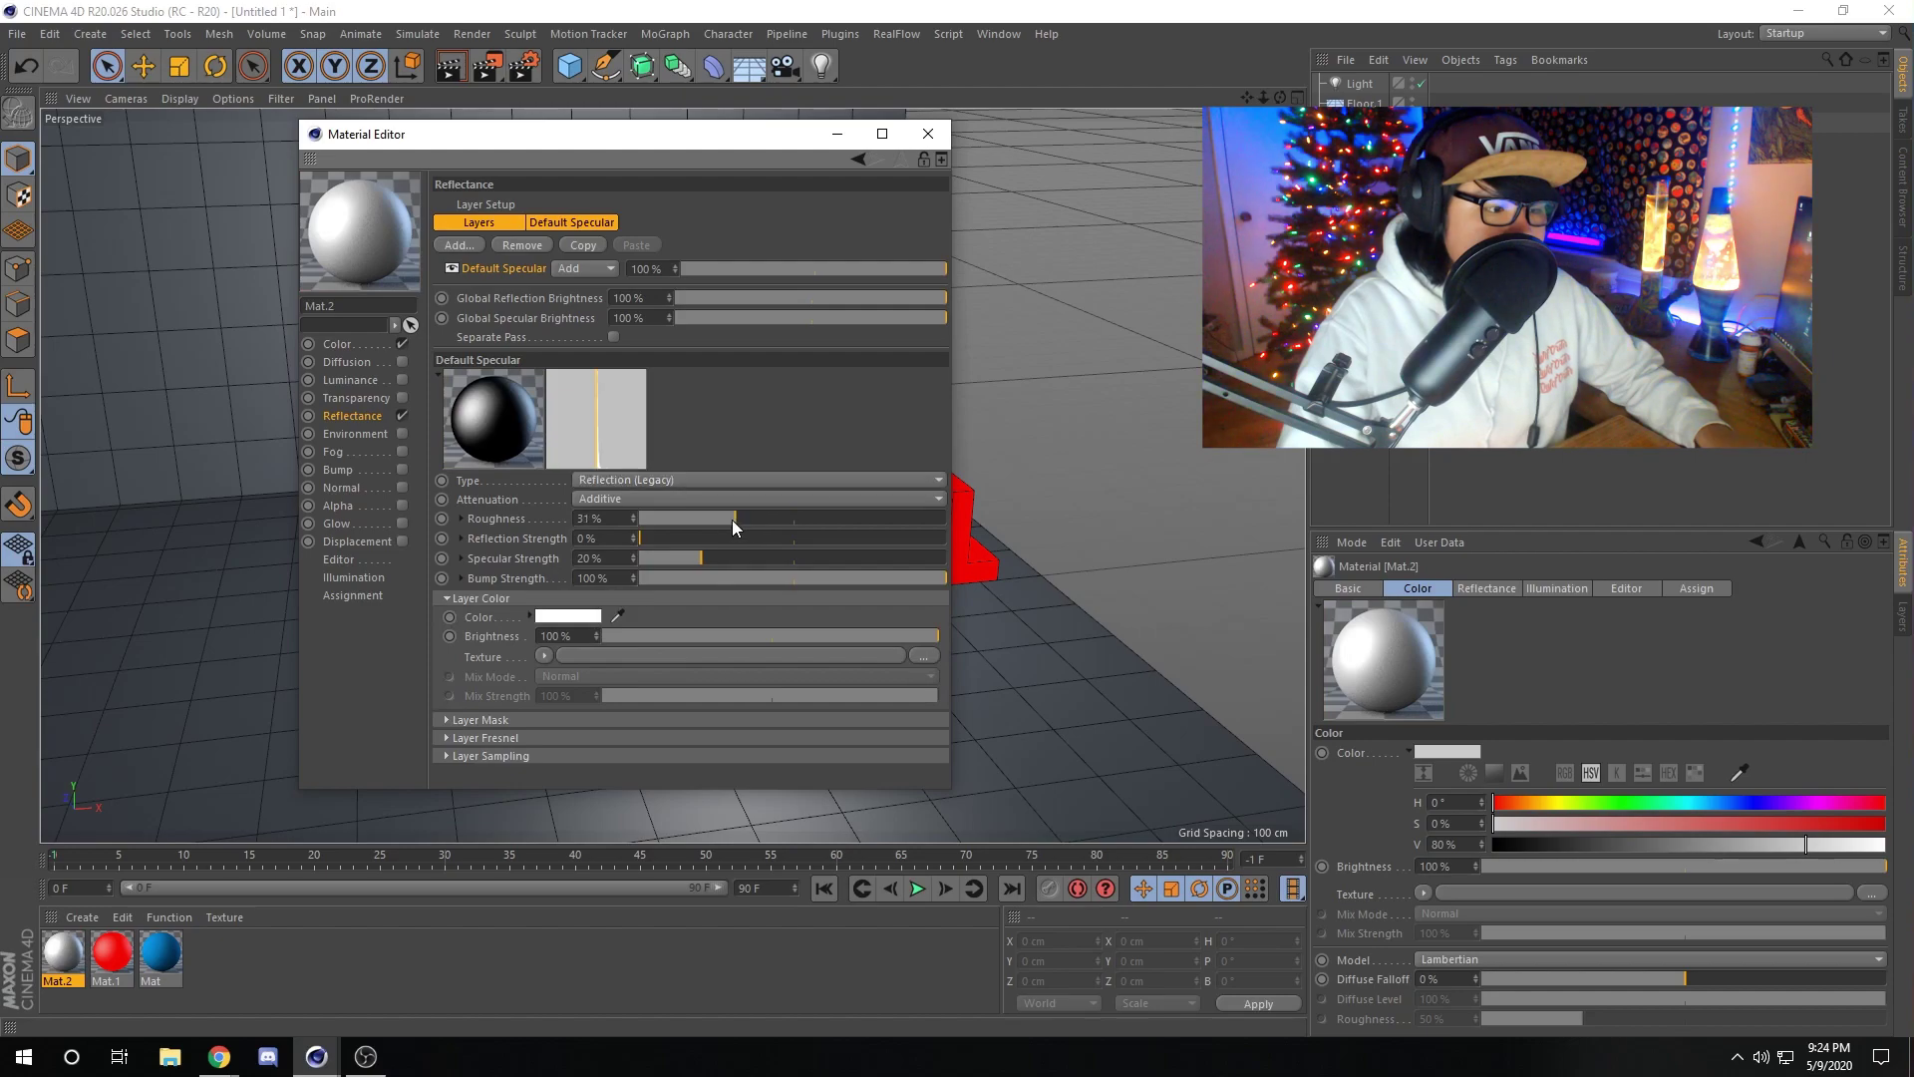
Set the reflectance layer's roughness to 0%, specular strength to 40% and reflection strength to 50%.
{"action": "left_click_drag", "start_coordinate": [730, 518], "coordinate": [639, 518]}
{"action": "mouse_move", "coordinate": [753, 539]}
{"action": "left_mouse_down"}
{"action": "mouse_move", "coordinate": [788, 538]}
{"action": "mouse_move", "coordinate": [763, 558]}
{"action": "left_mouse_up"}
{"action": "left_click", "coordinate": [794, 541]}
{"action": "left_click", "coordinate": [928, 133]}
Apply the reflective material to the floor and the back wall, and render the view to check the reflections.
{"action": "left_click_drag", "start_coordinate": [78, 955], "coordinate": [260, 702]}
{"action": "left_click_drag", "start_coordinate": [66, 952], "coordinate": [456, 377]}
{"action": "left_click_drag", "start_coordinate": [598, 489], "coordinate": [648, 398], "text": "alt"}
{"action": "scroll", "coordinate": [680, 446], "scroll_direction": "up", "scroll_amount": 2}
{"action": "middle_click_drag", "start_coordinate": [638, 327], "coordinate": [591, 299], "text": "alt"}
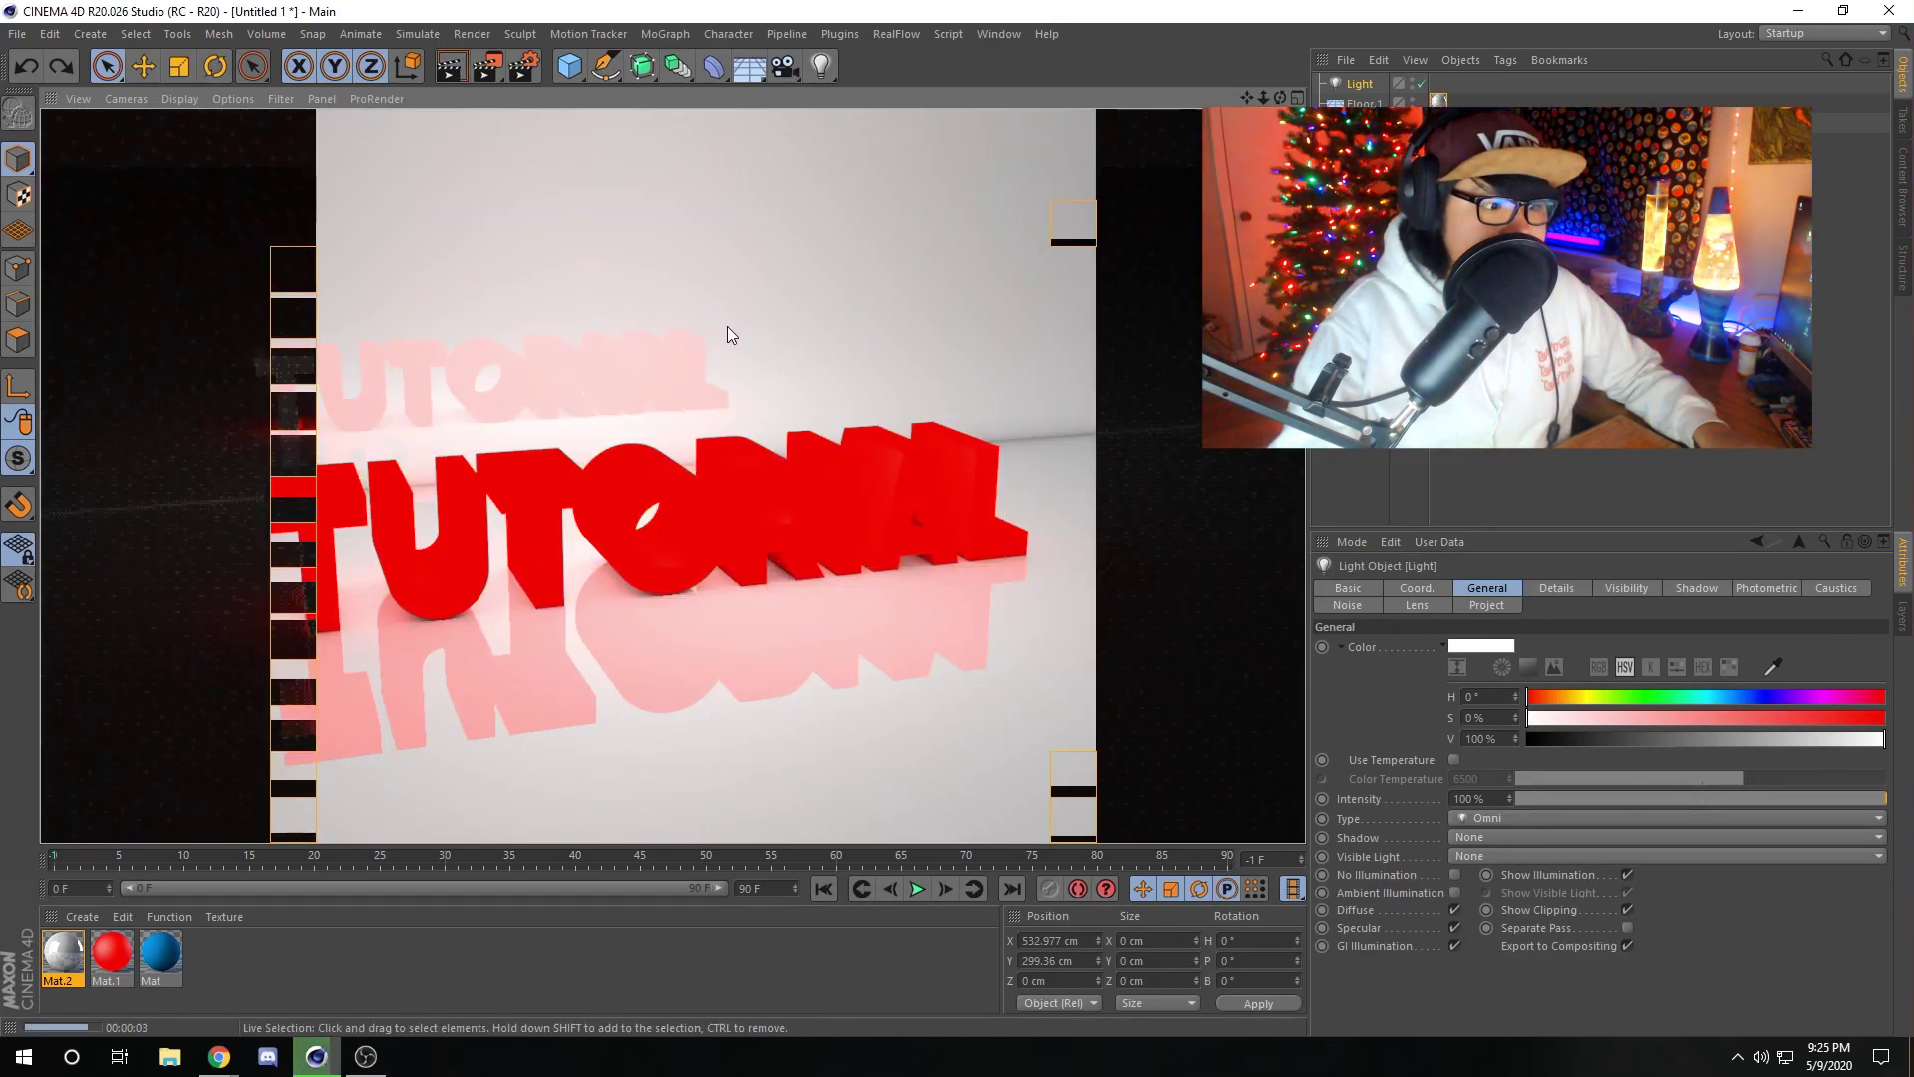
Darken the reflective material's colour to a value of 43% and render the view again.
{"action": "double_click", "coordinate": [71, 979]}
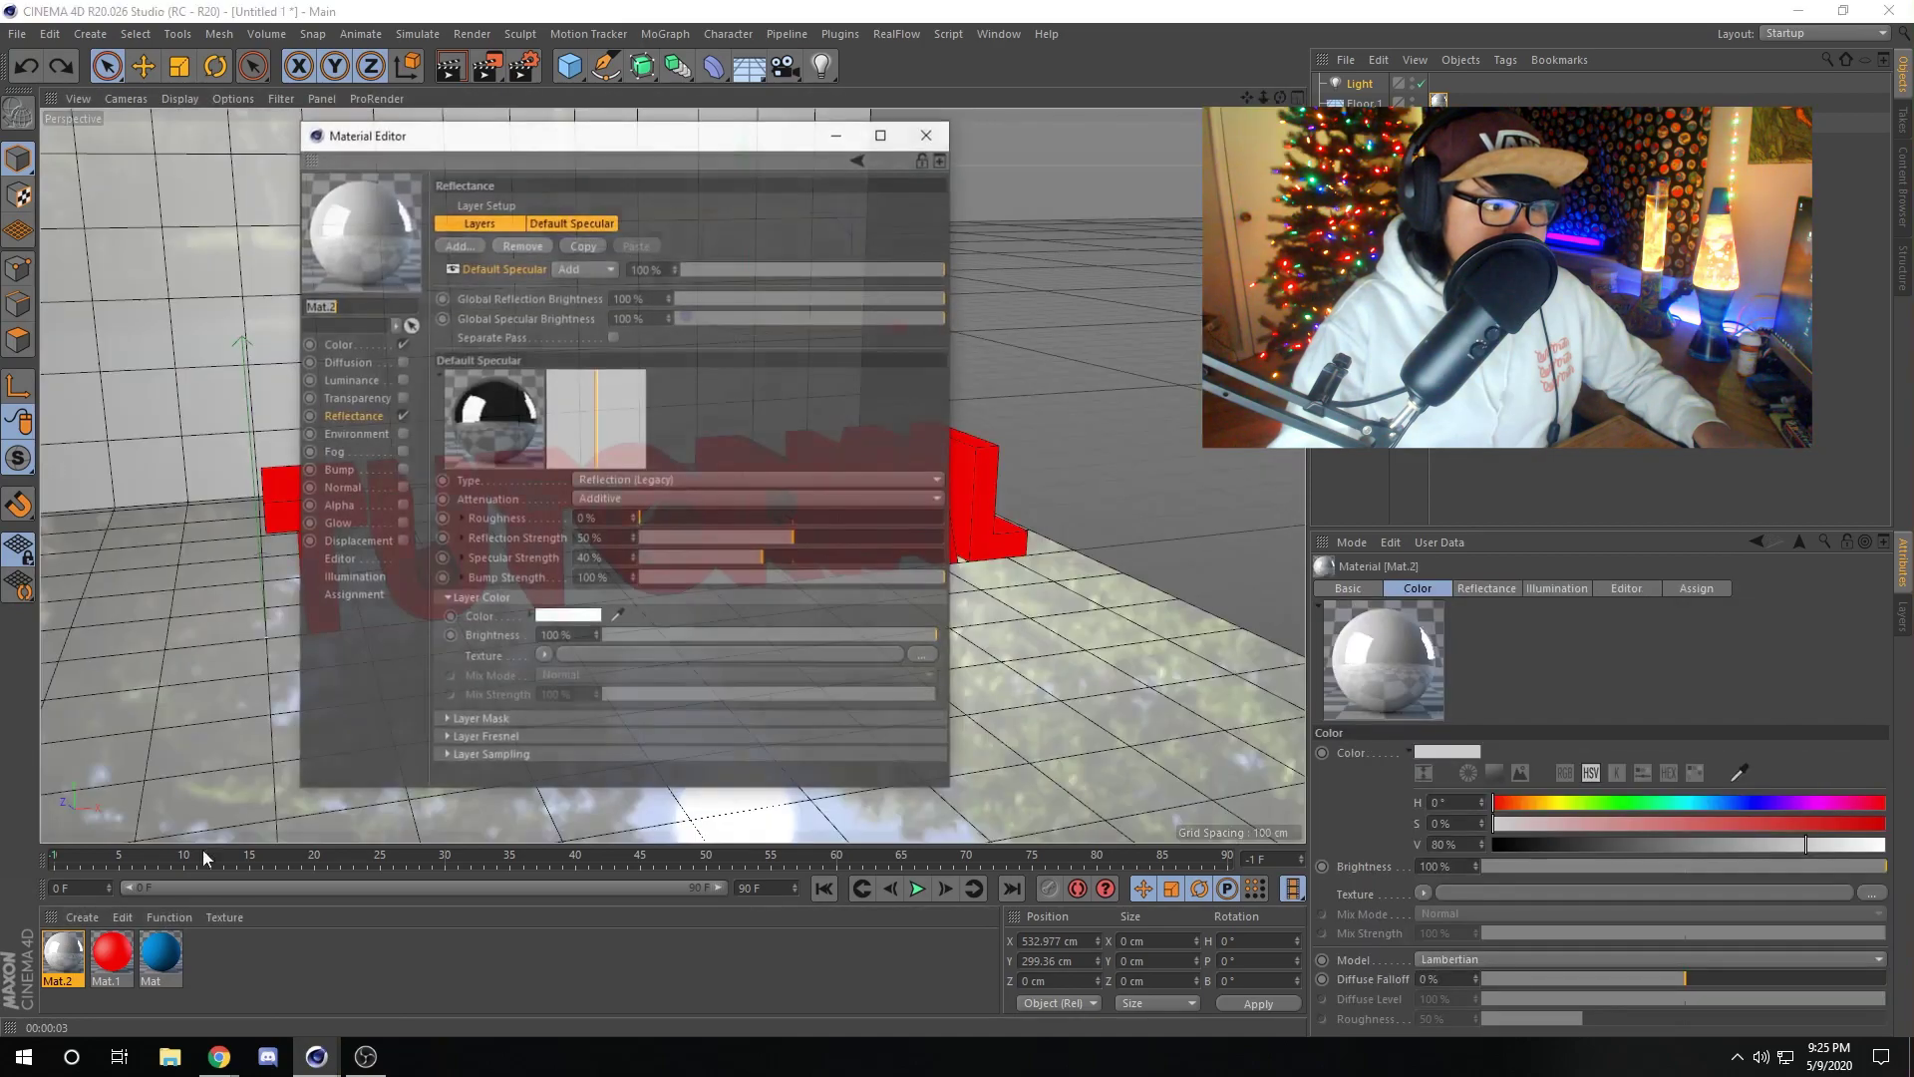
{"action": "left_click", "coordinate": [364, 417]}
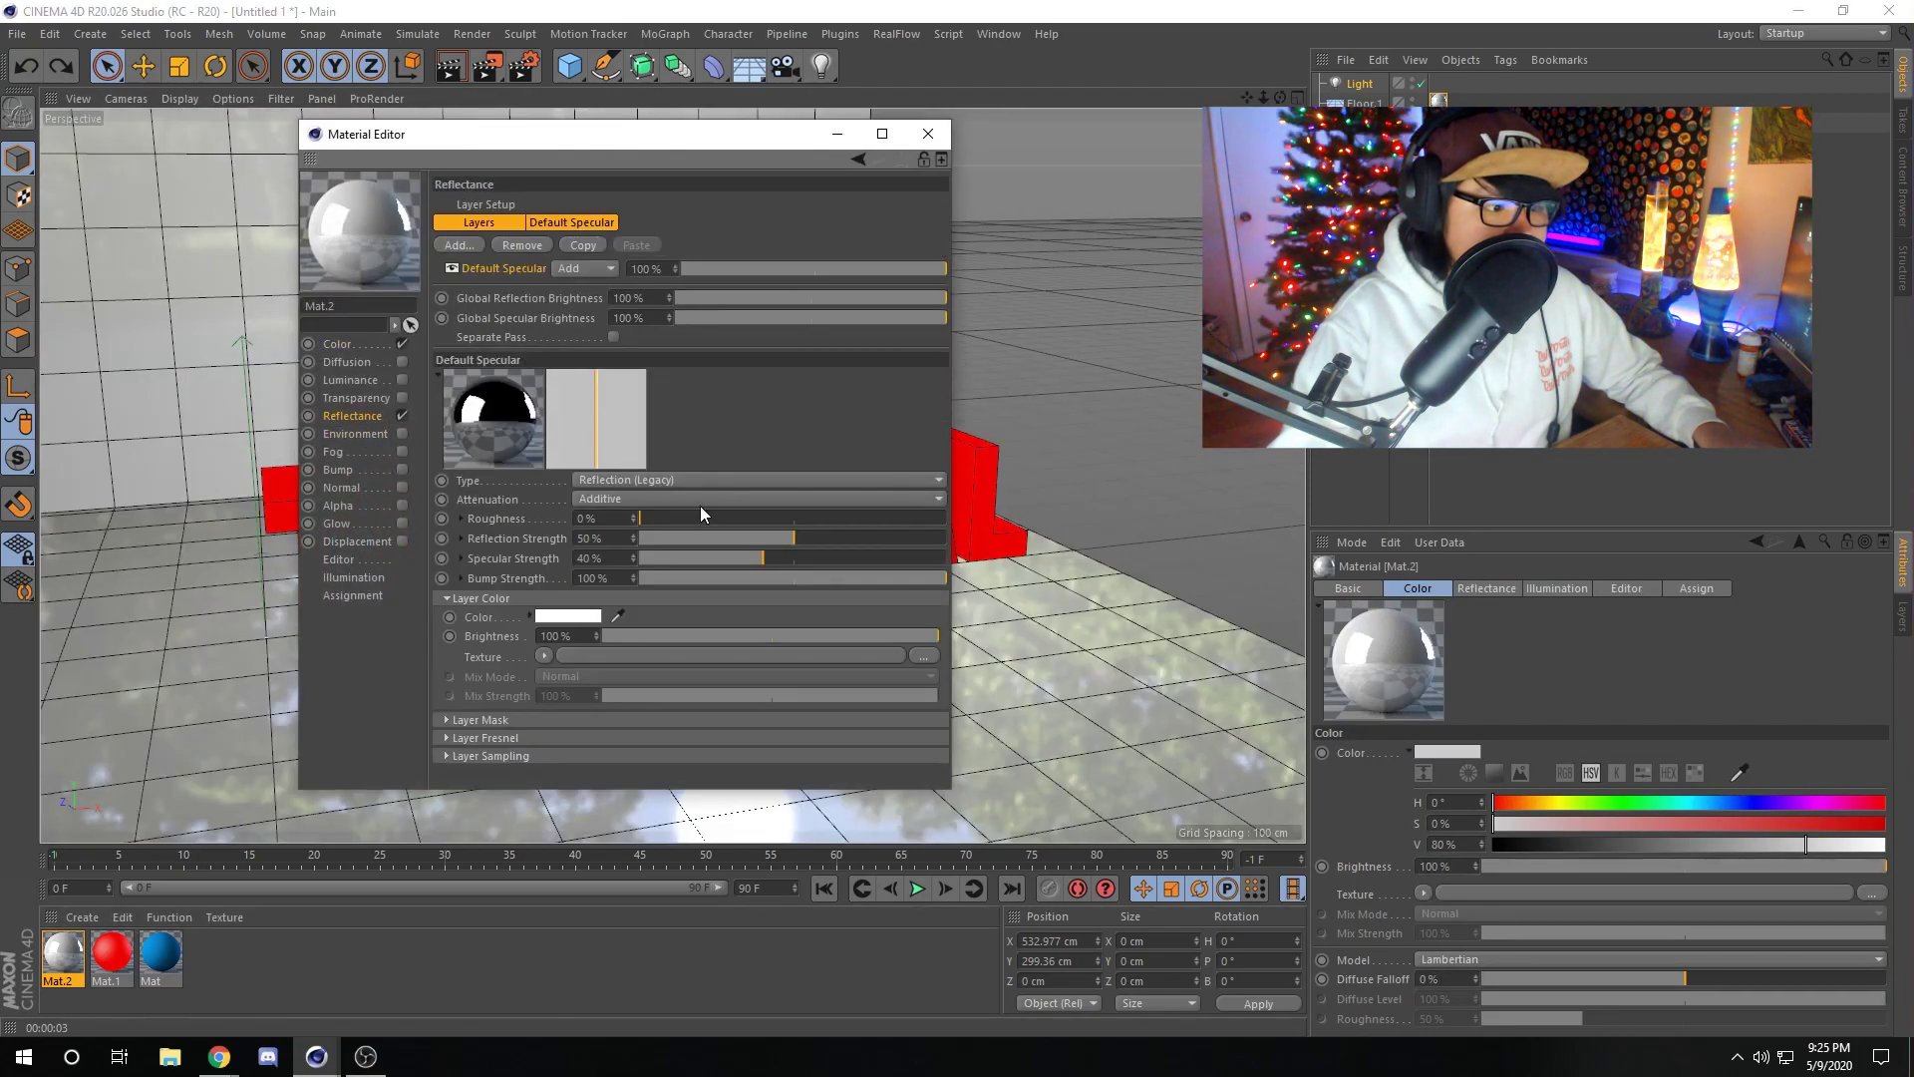
{"action": "left_click", "coordinate": [339, 344]}
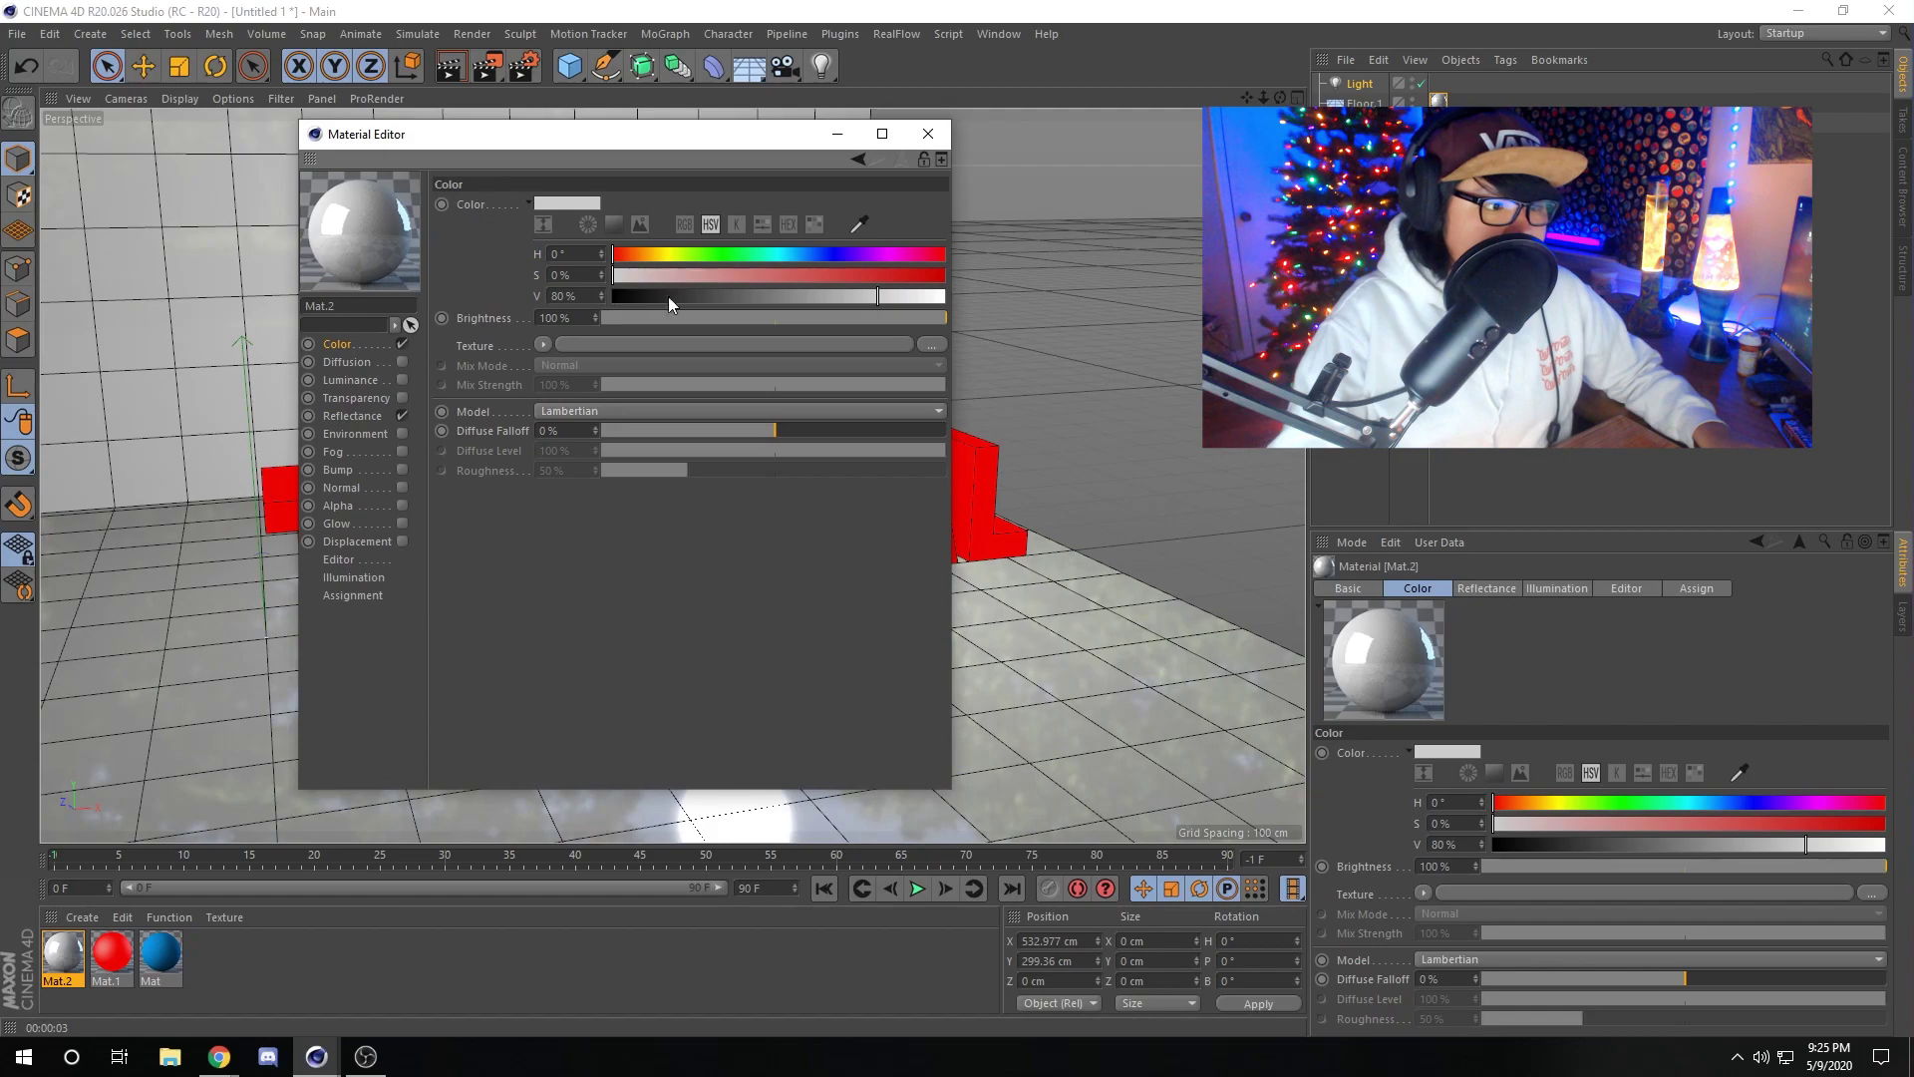
{"action": "left_click_drag", "start_coordinate": [680, 296], "coordinate": [755, 303]}
{"action": "left_click", "coordinate": [928, 133]}
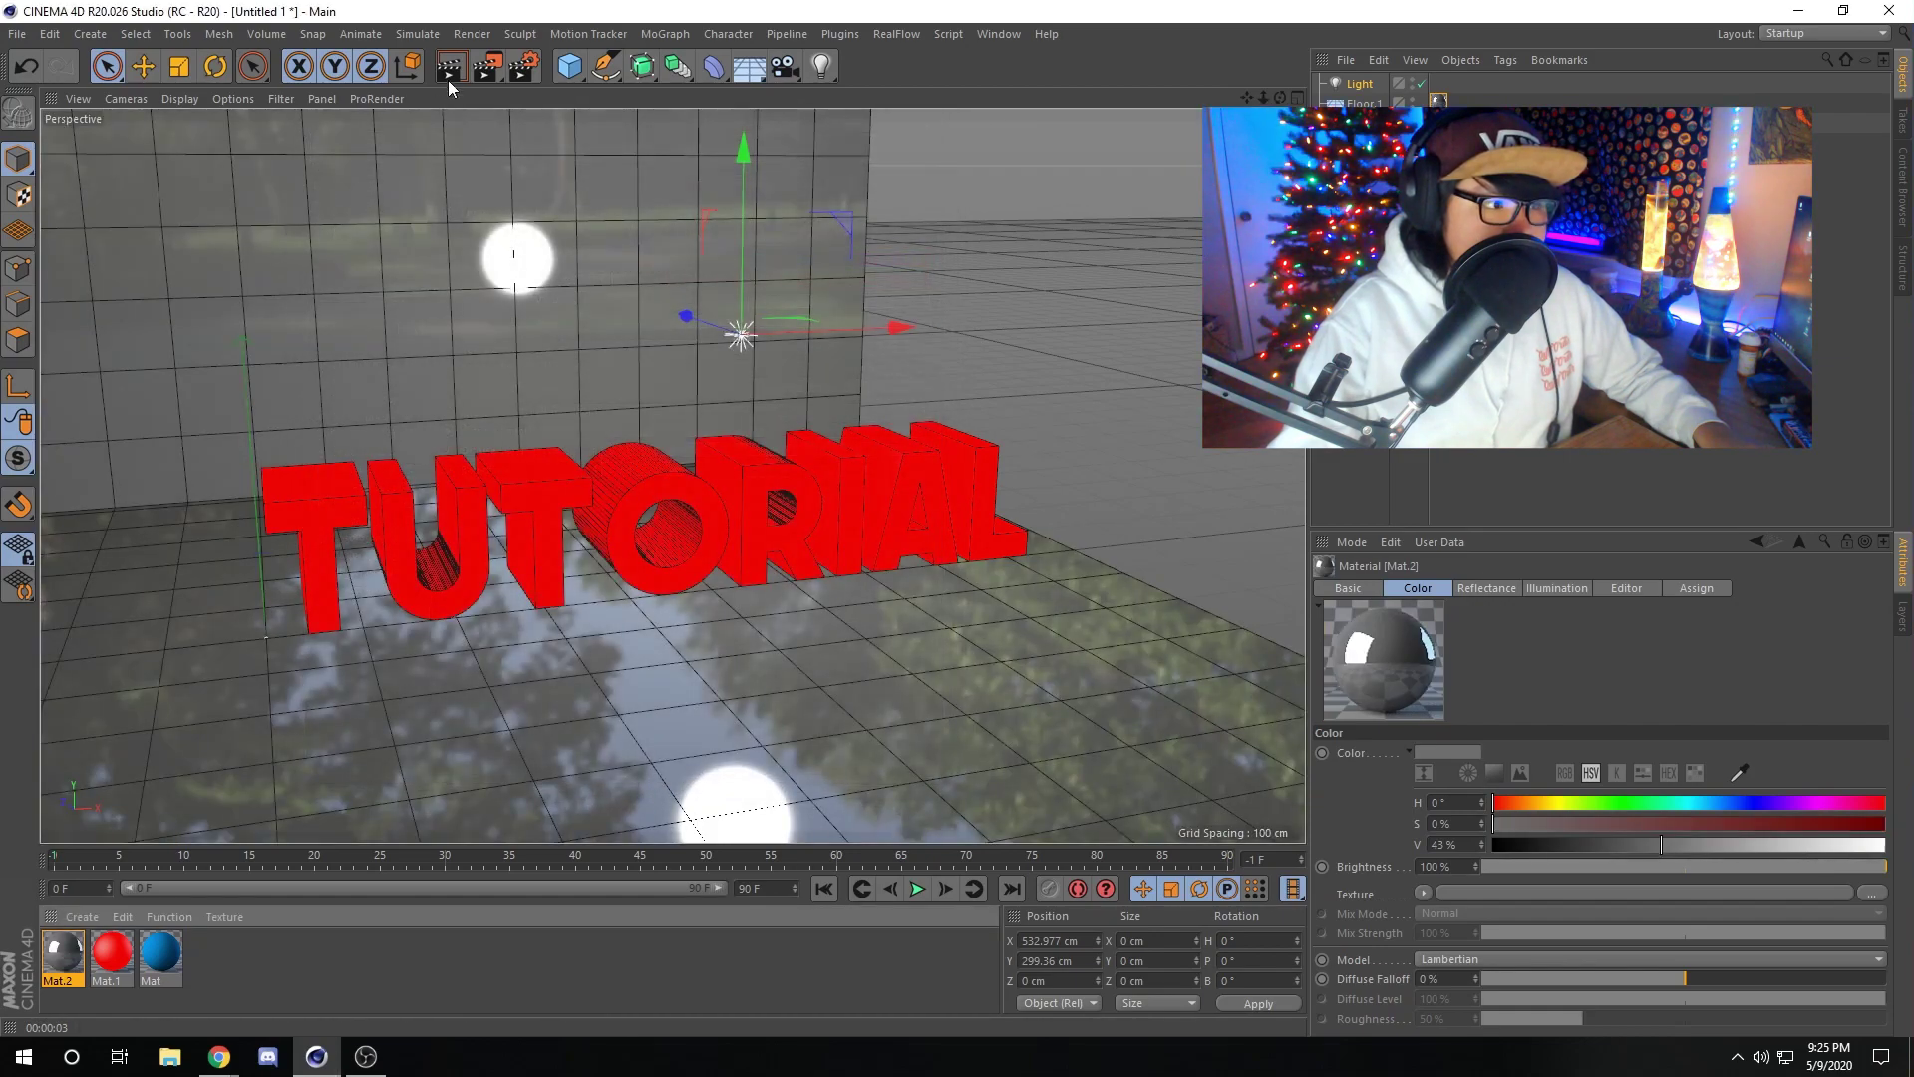
{"action": "left_click", "coordinate": [449, 66]}
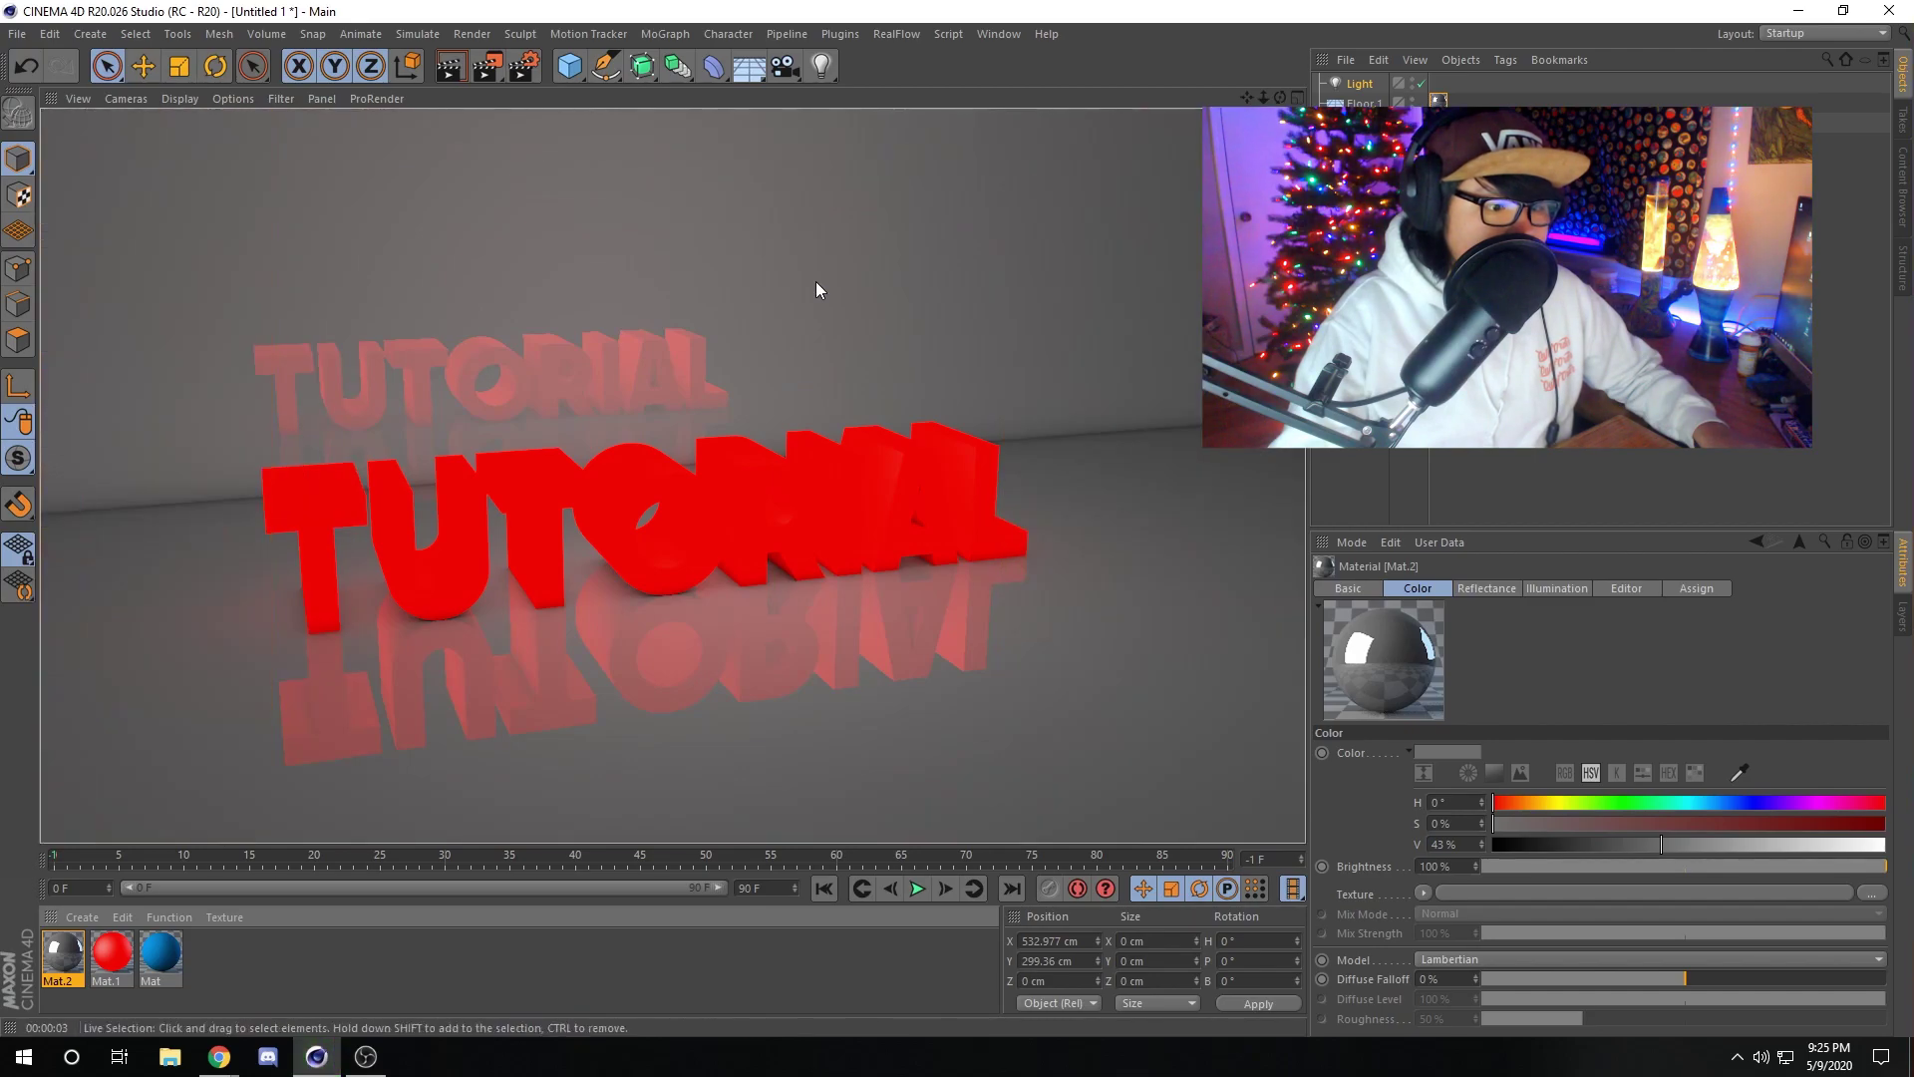
{"action": "left_click", "coordinate": [816, 290]}
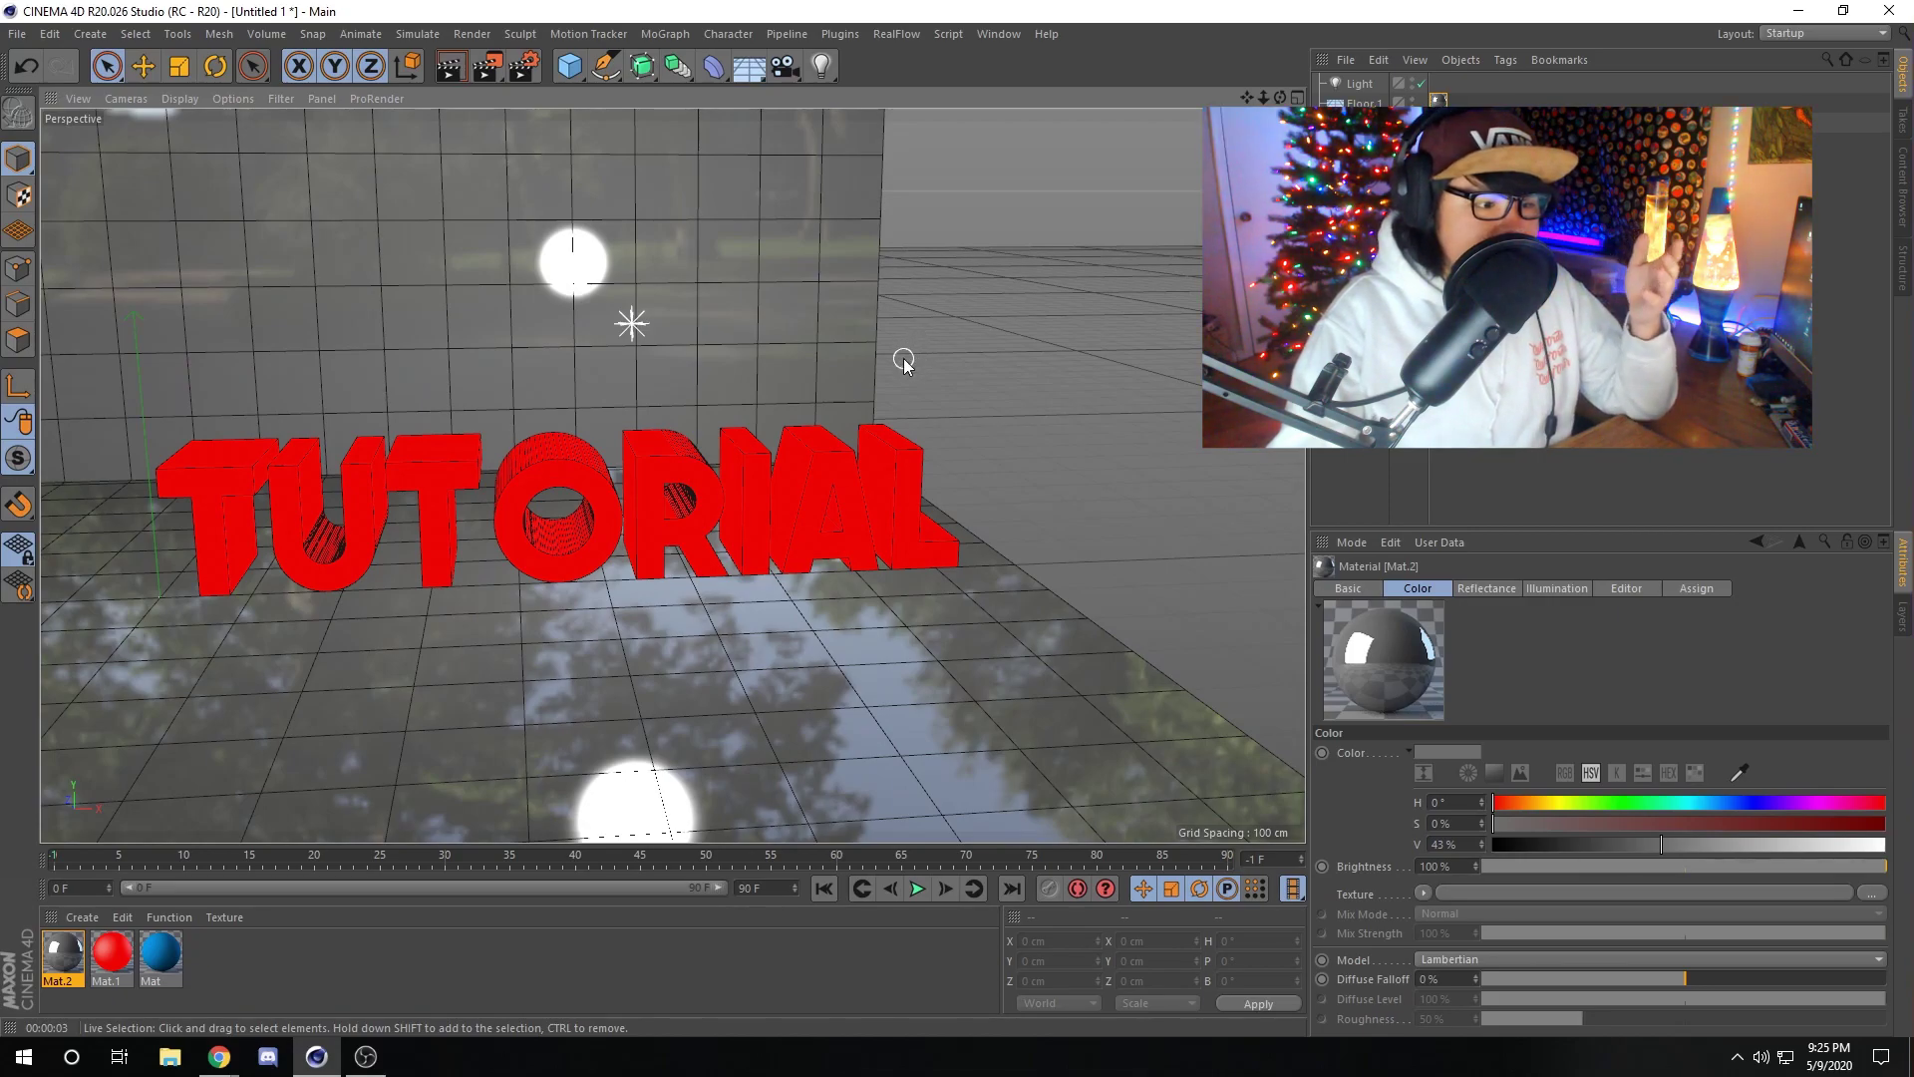
Set the render output size to 2560 by 1440 pixels and check the frame range options.
{"action": "mouse_move", "coordinate": [911, 394]}
{"action": "left_mouse_down", "text": "alt"}
{"action": "mouse_move", "coordinate": [912, 429]}
{"action": "mouse_move", "coordinate": [871, 439]}
{"action": "mouse_move", "coordinate": [918, 379]}
{"action": "mouse_move", "coordinate": [953, 380]}
{"action": "mouse_move", "coordinate": [947, 397]}
{"action": "left_mouse_up", "text": "alt"}
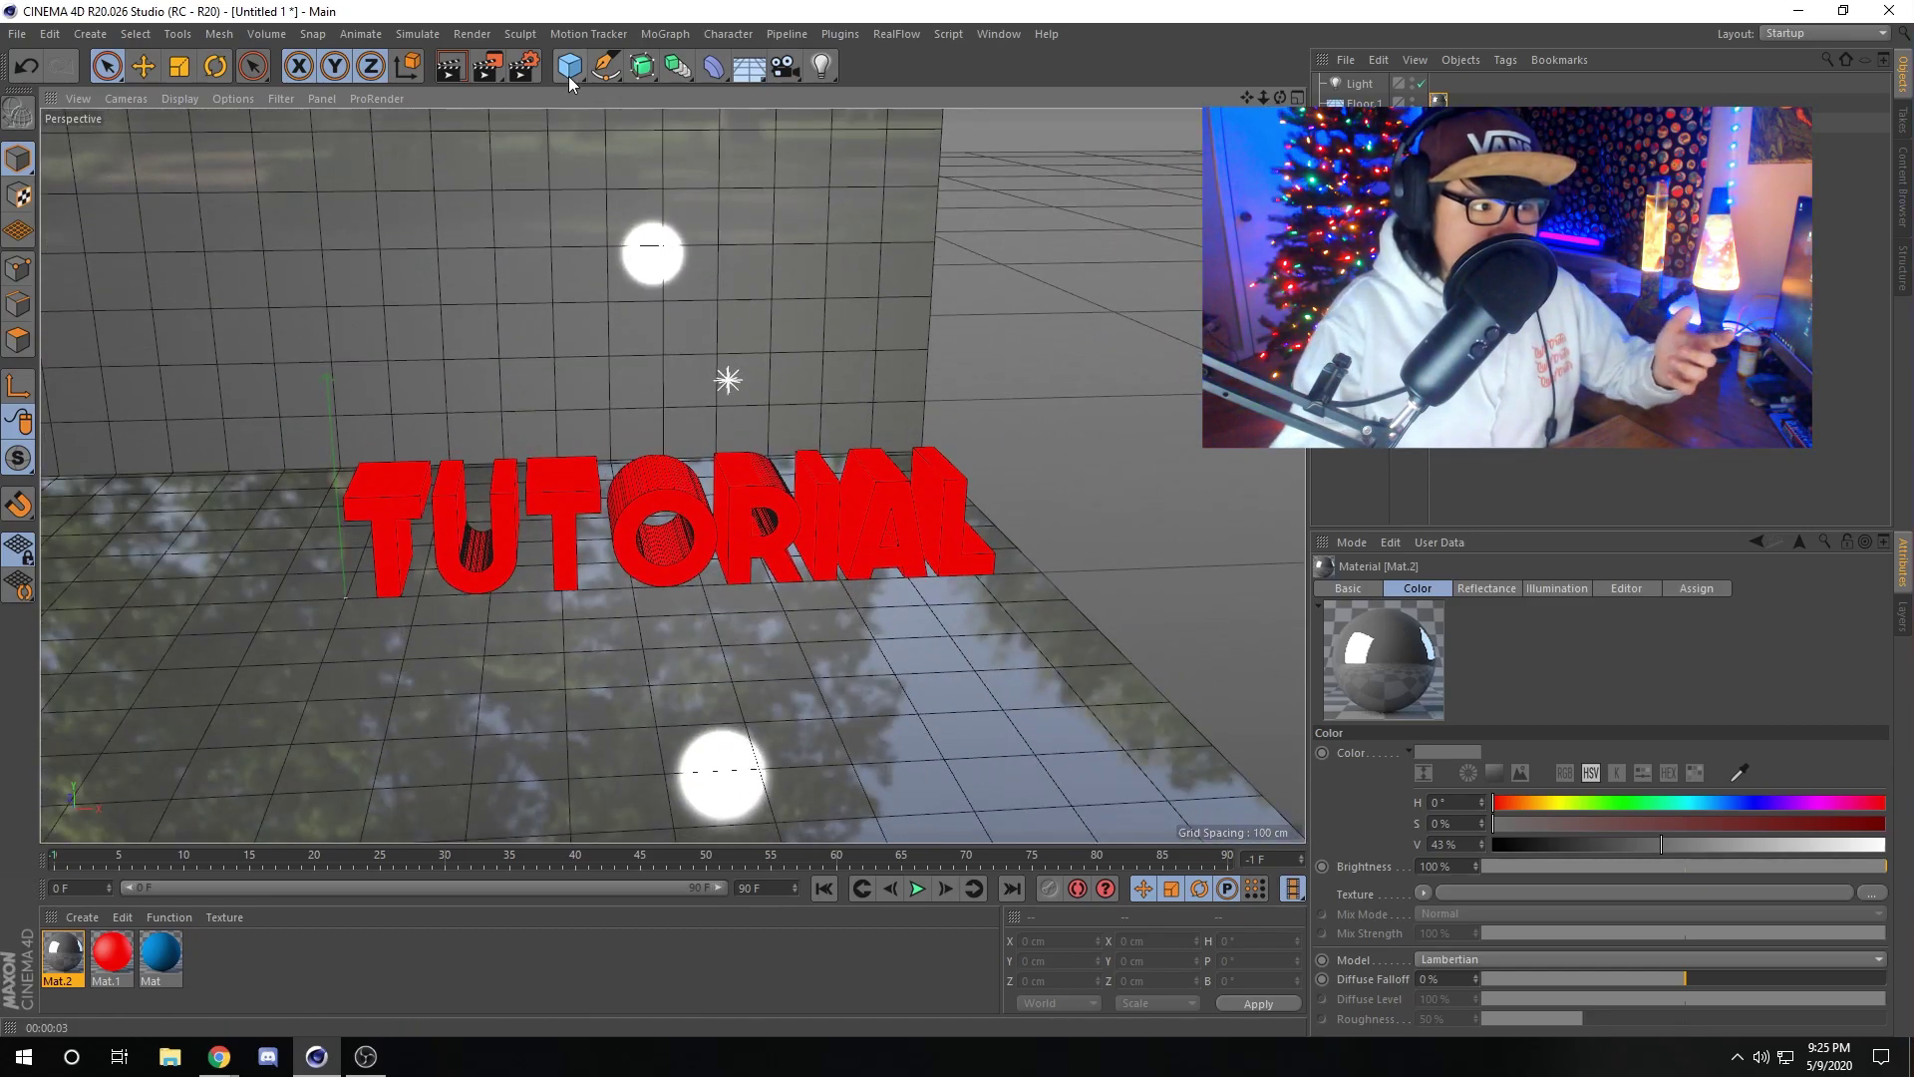
{"action": "left_click", "coordinate": [526, 69]}
{"action": "left_click", "coordinate": [592, 128]}
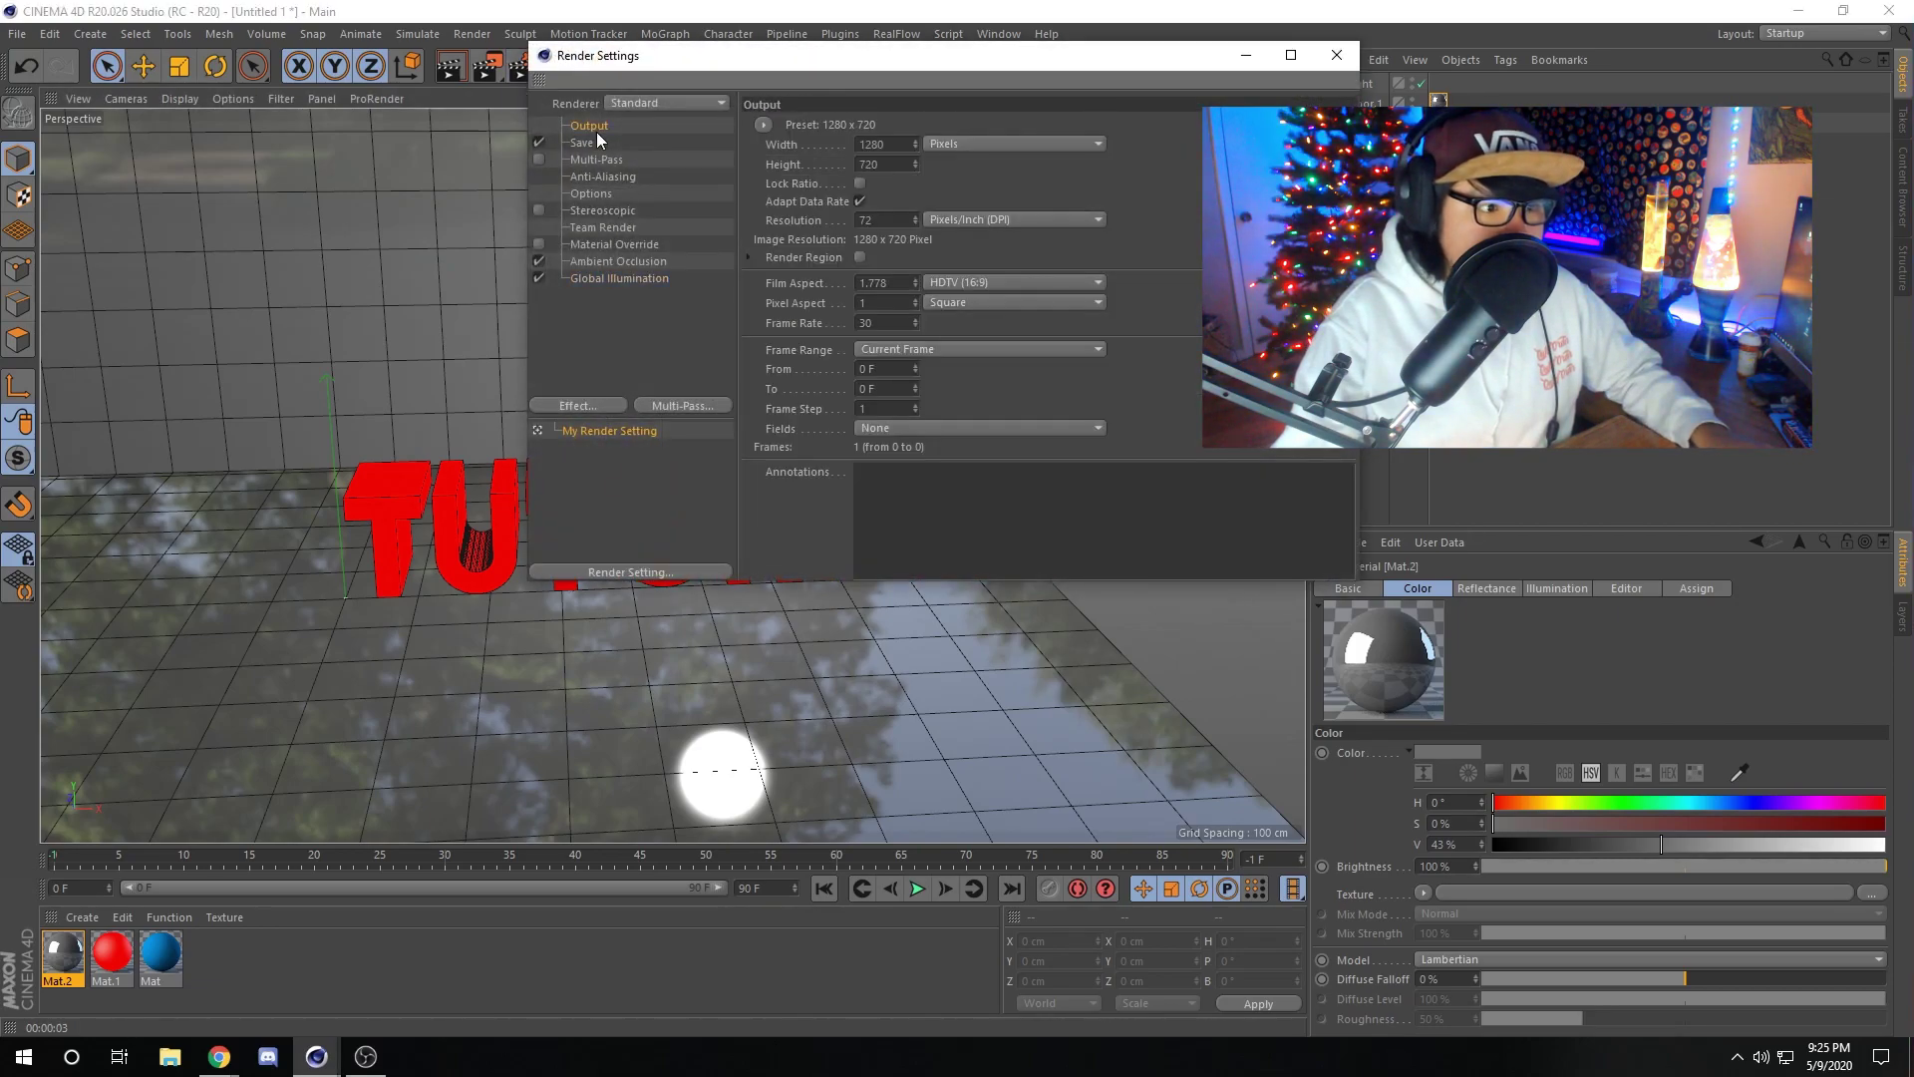
{"action": "double_click", "coordinate": [874, 145]}
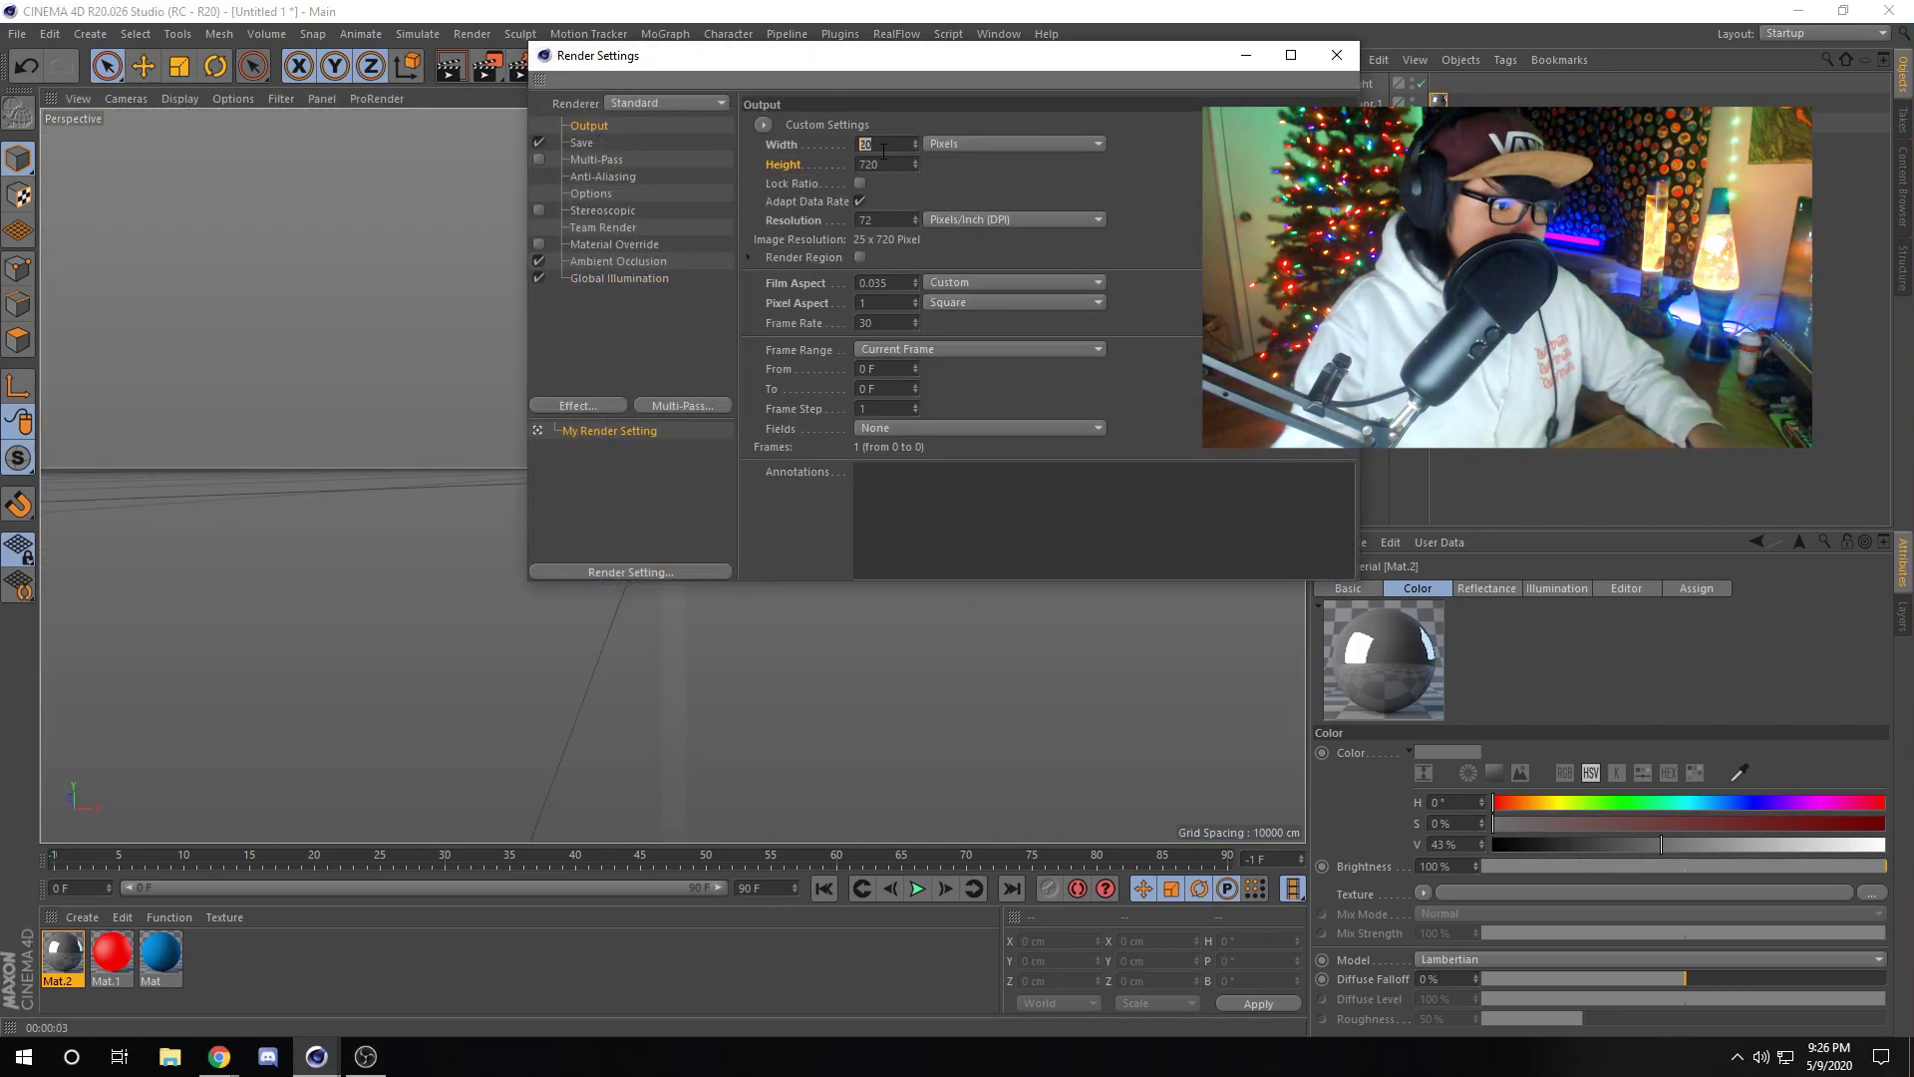
{"action": "type", "text": "2560"}
{"action": "double_click", "coordinate": [875, 165]}
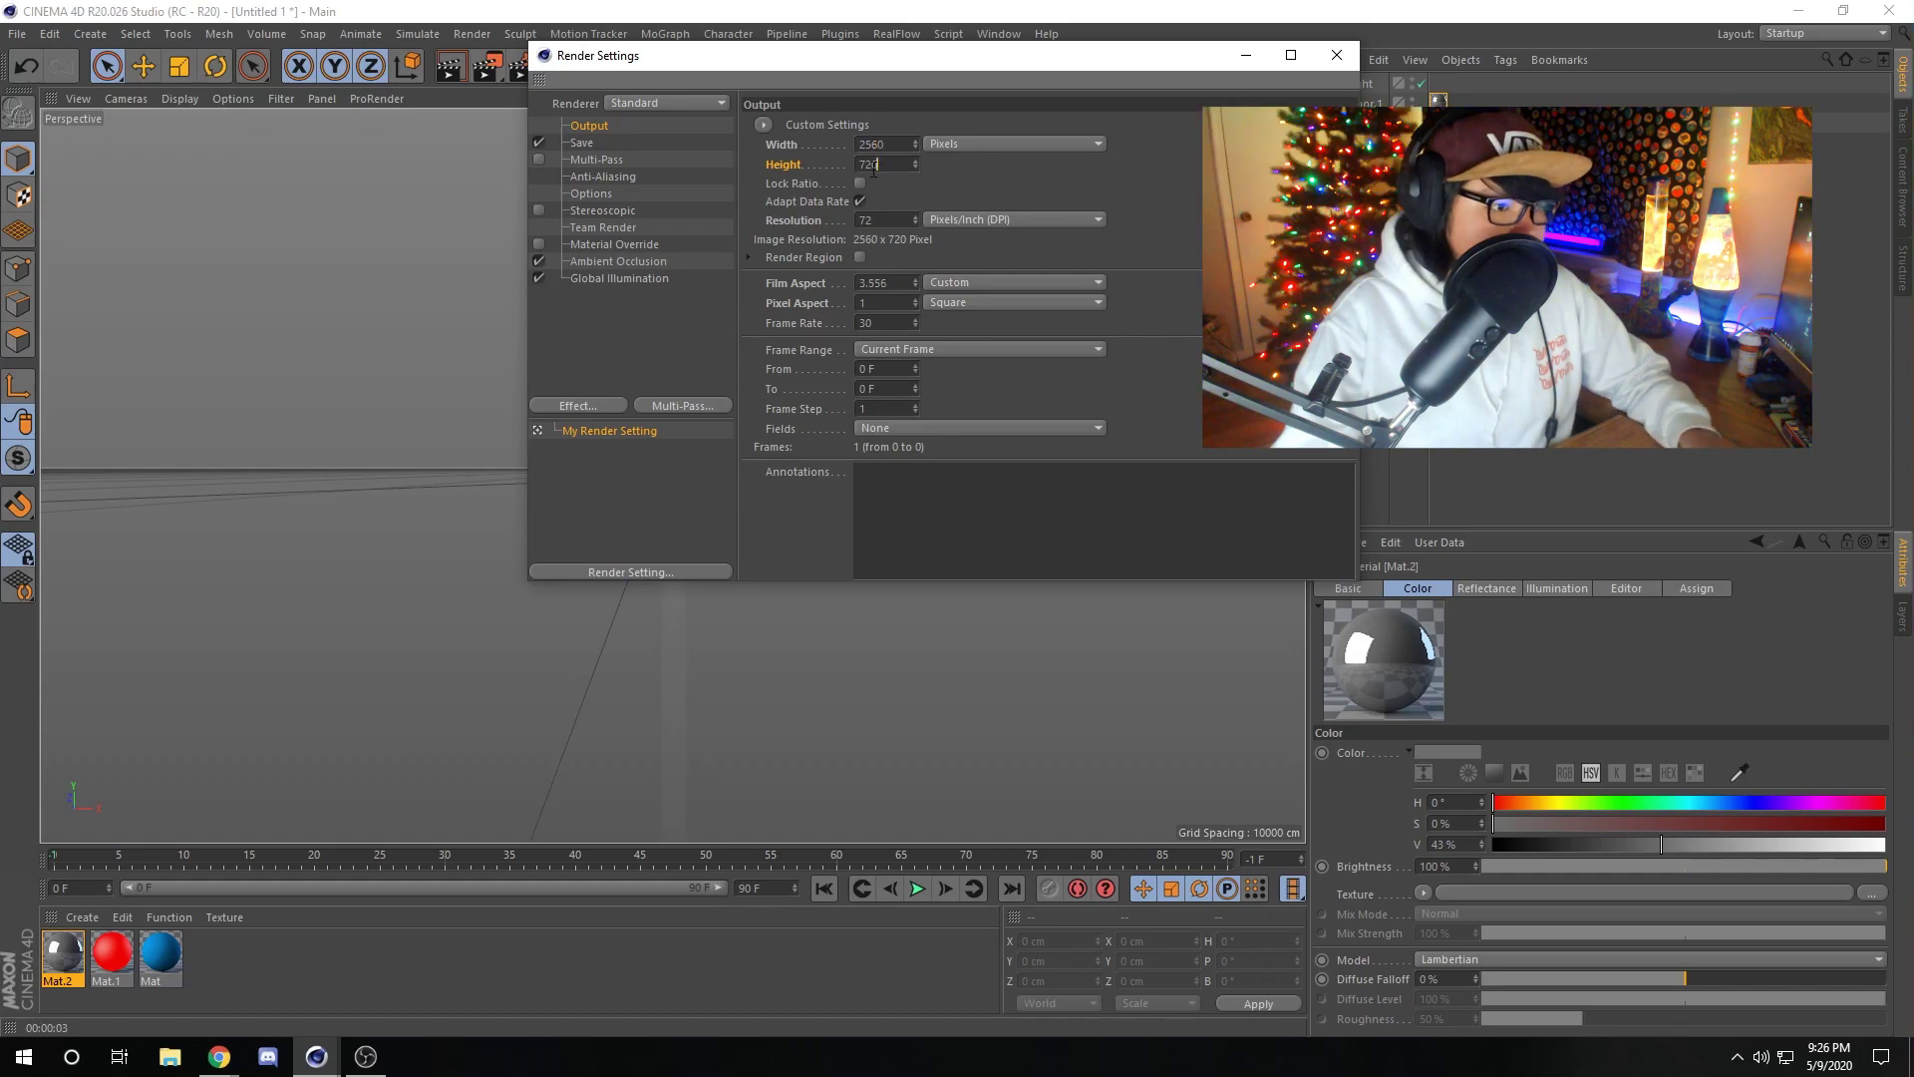
{"action": "type", "text": "1440"}
{"action": "key", "text": "Return"}
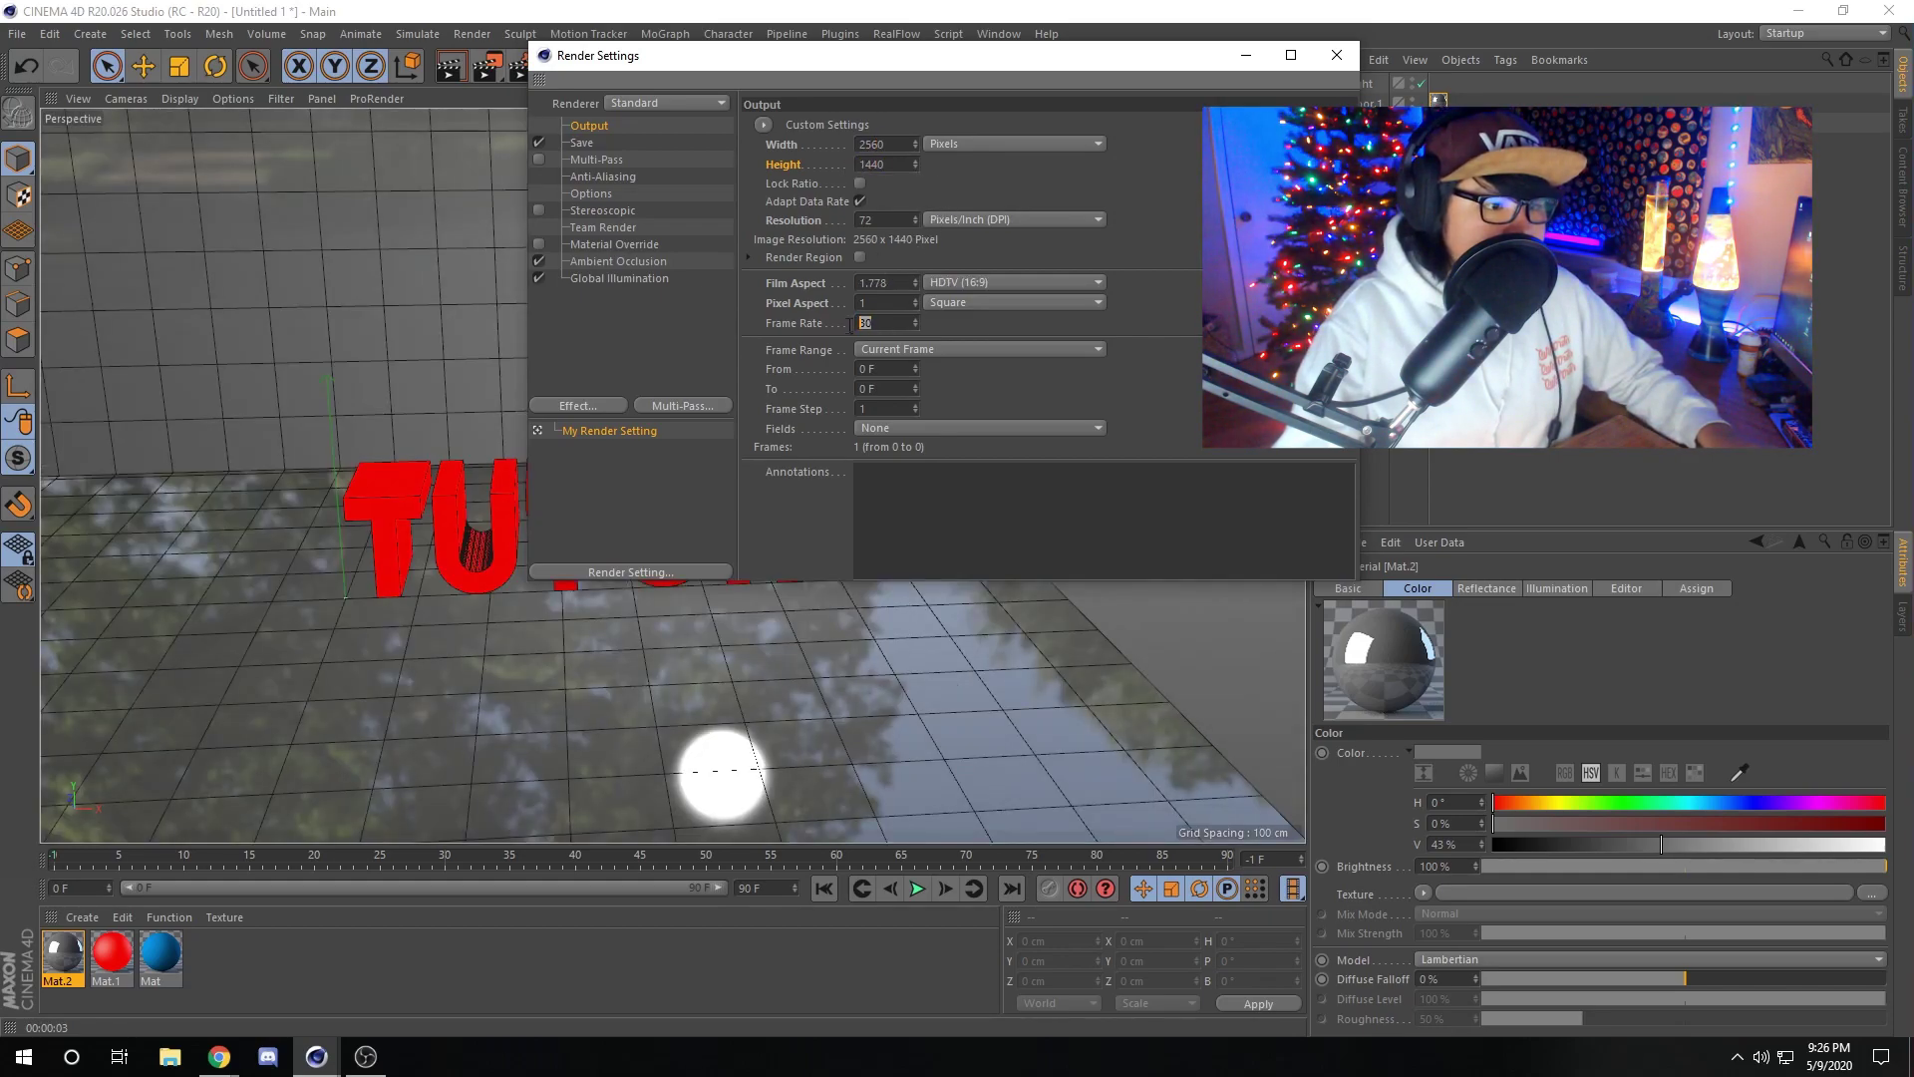
{"action": "left_click", "coordinate": [905, 353]}
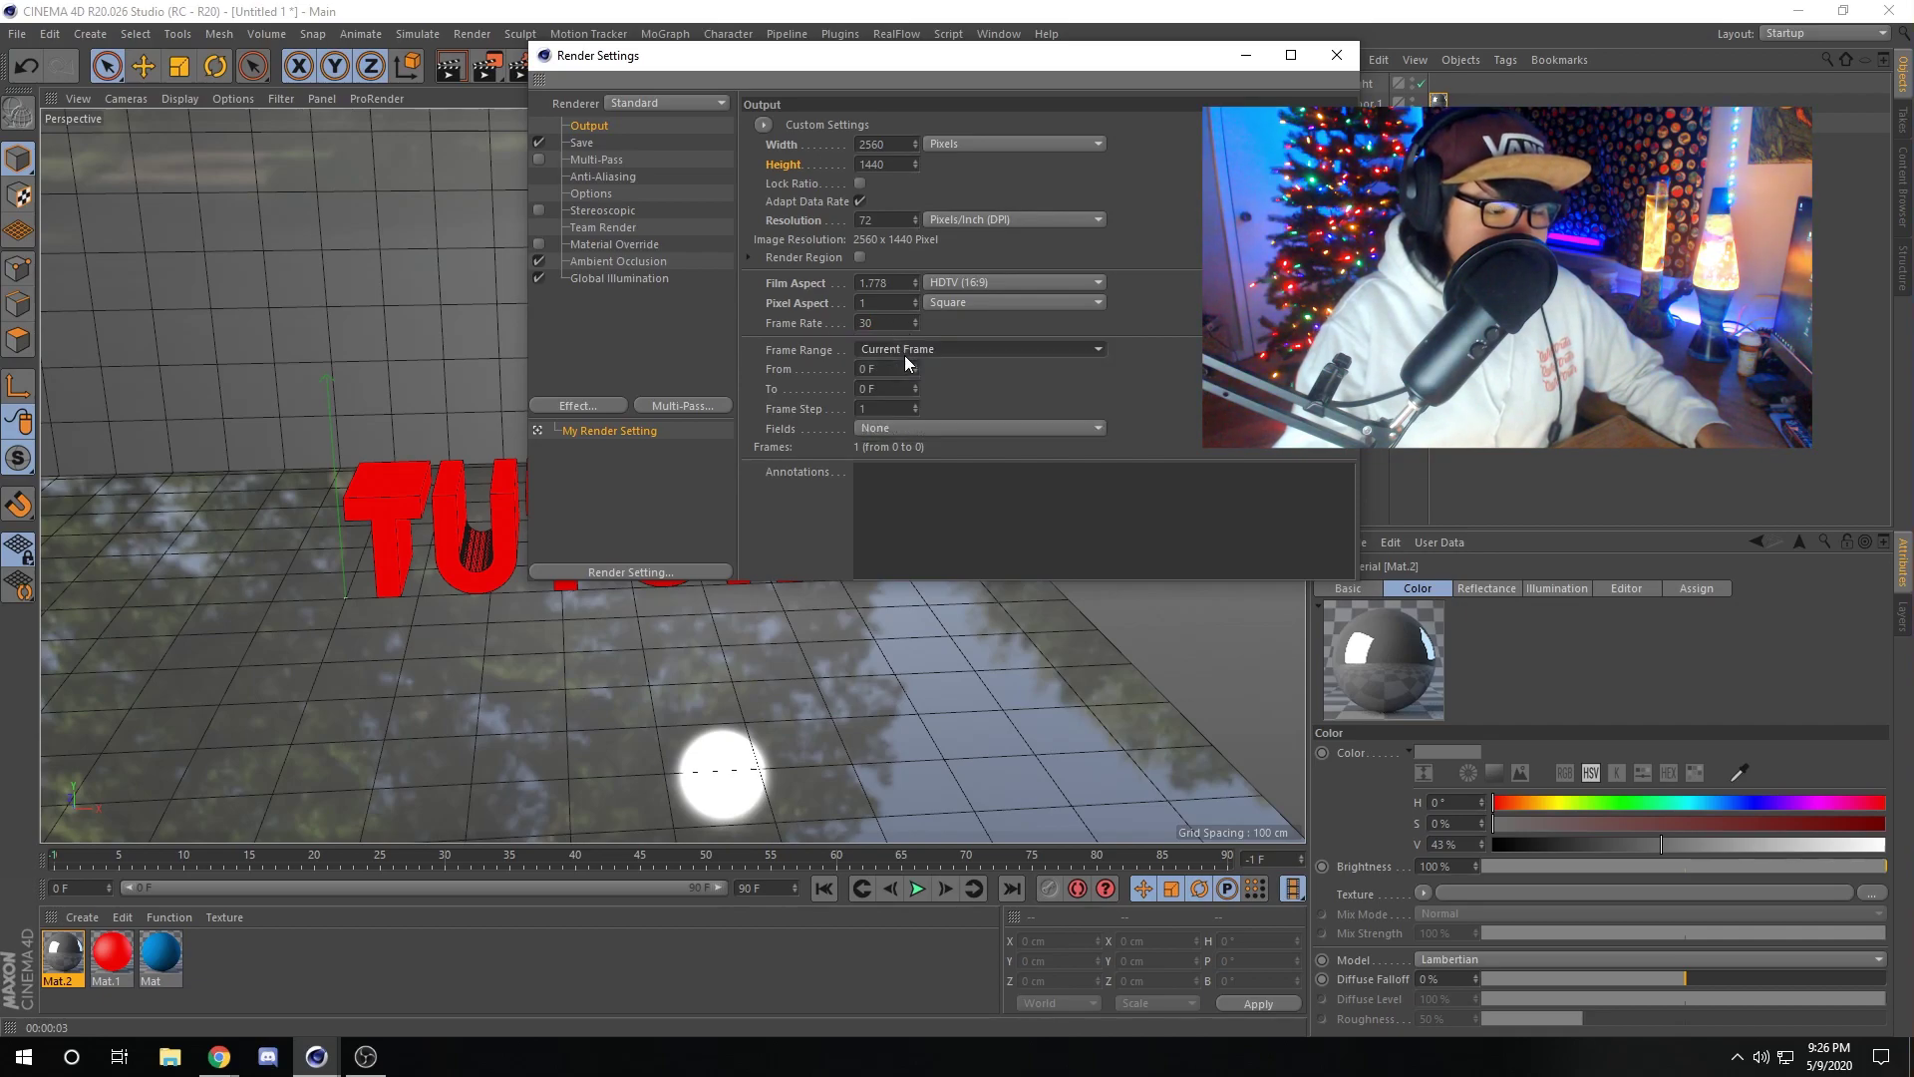
{"action": "left_click", "coordinate": [905, 355]}
Set the render to save on the Desktop as "tutorial" in PNG format, and close the render settings.
{"action": "left_click", "coordinate": [580, 142]}
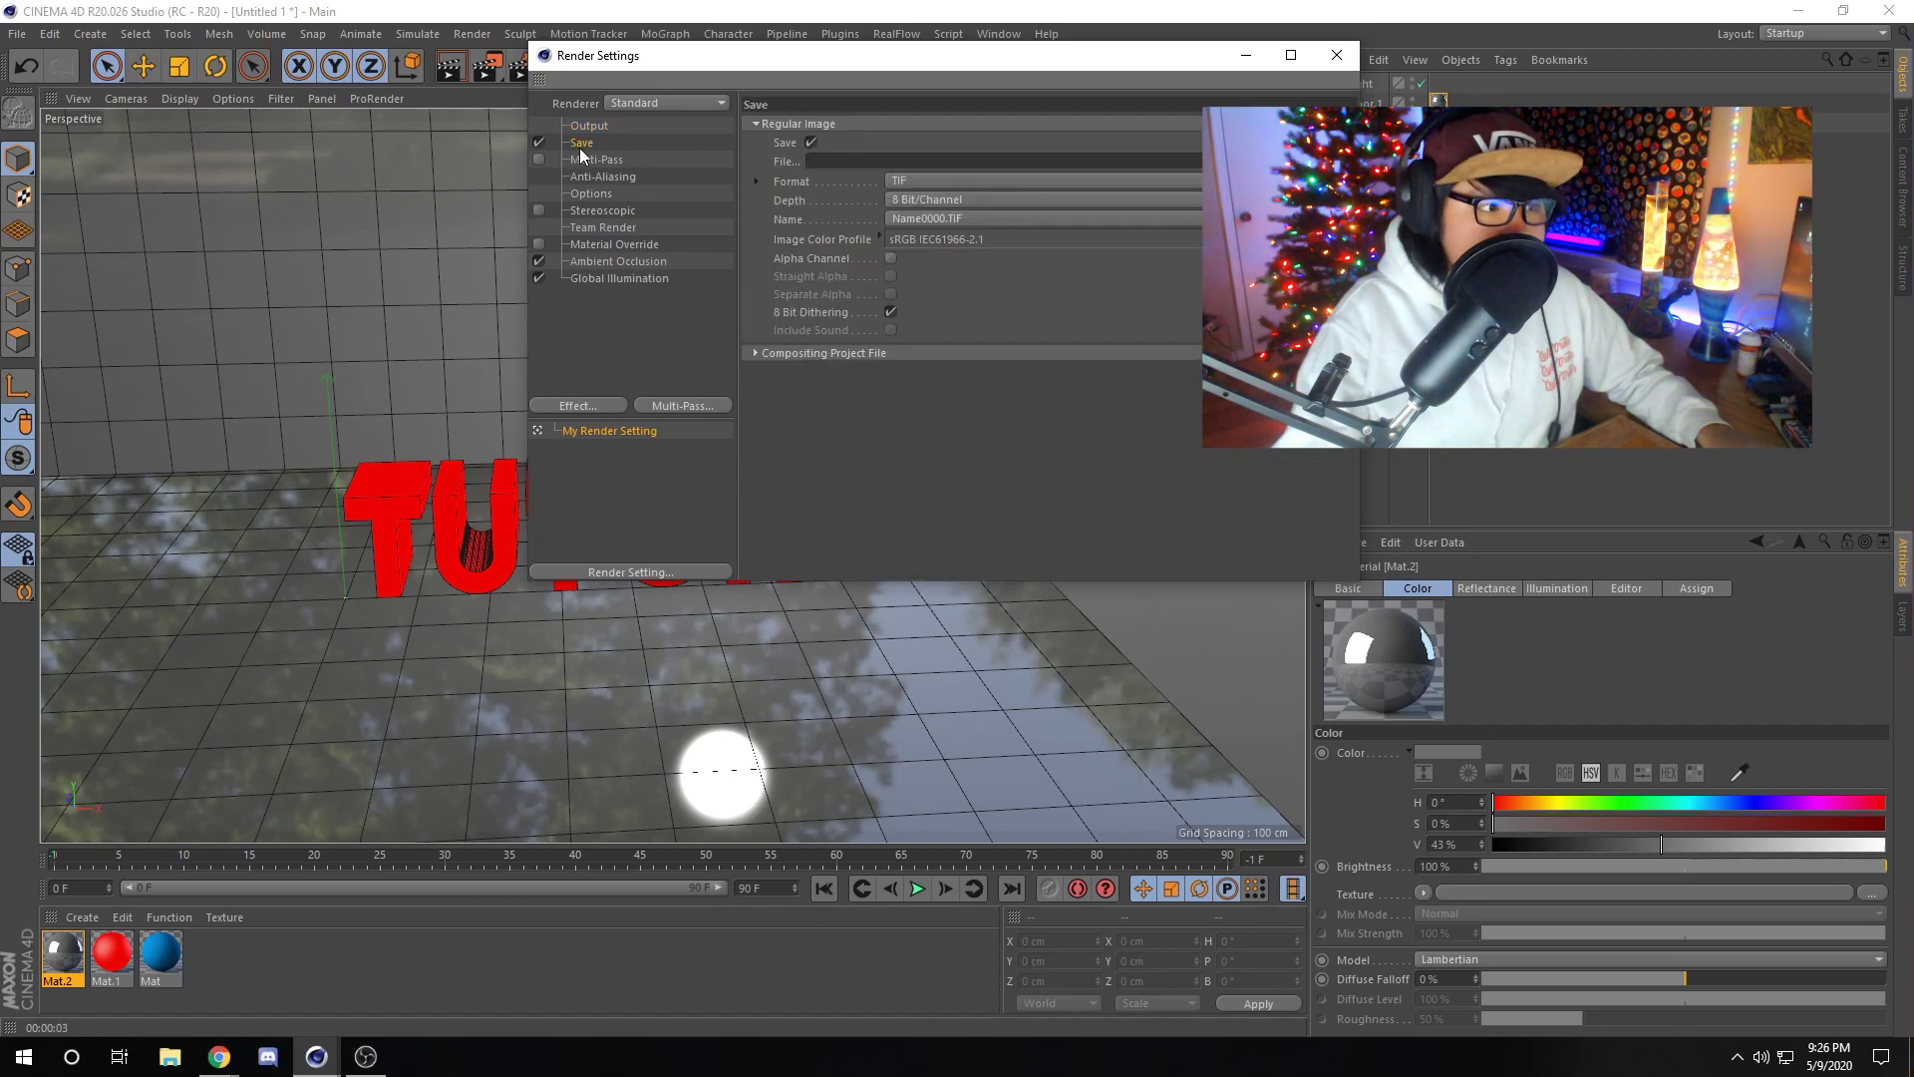
{"action": "left_click", "coordinate": [1342, 161]}
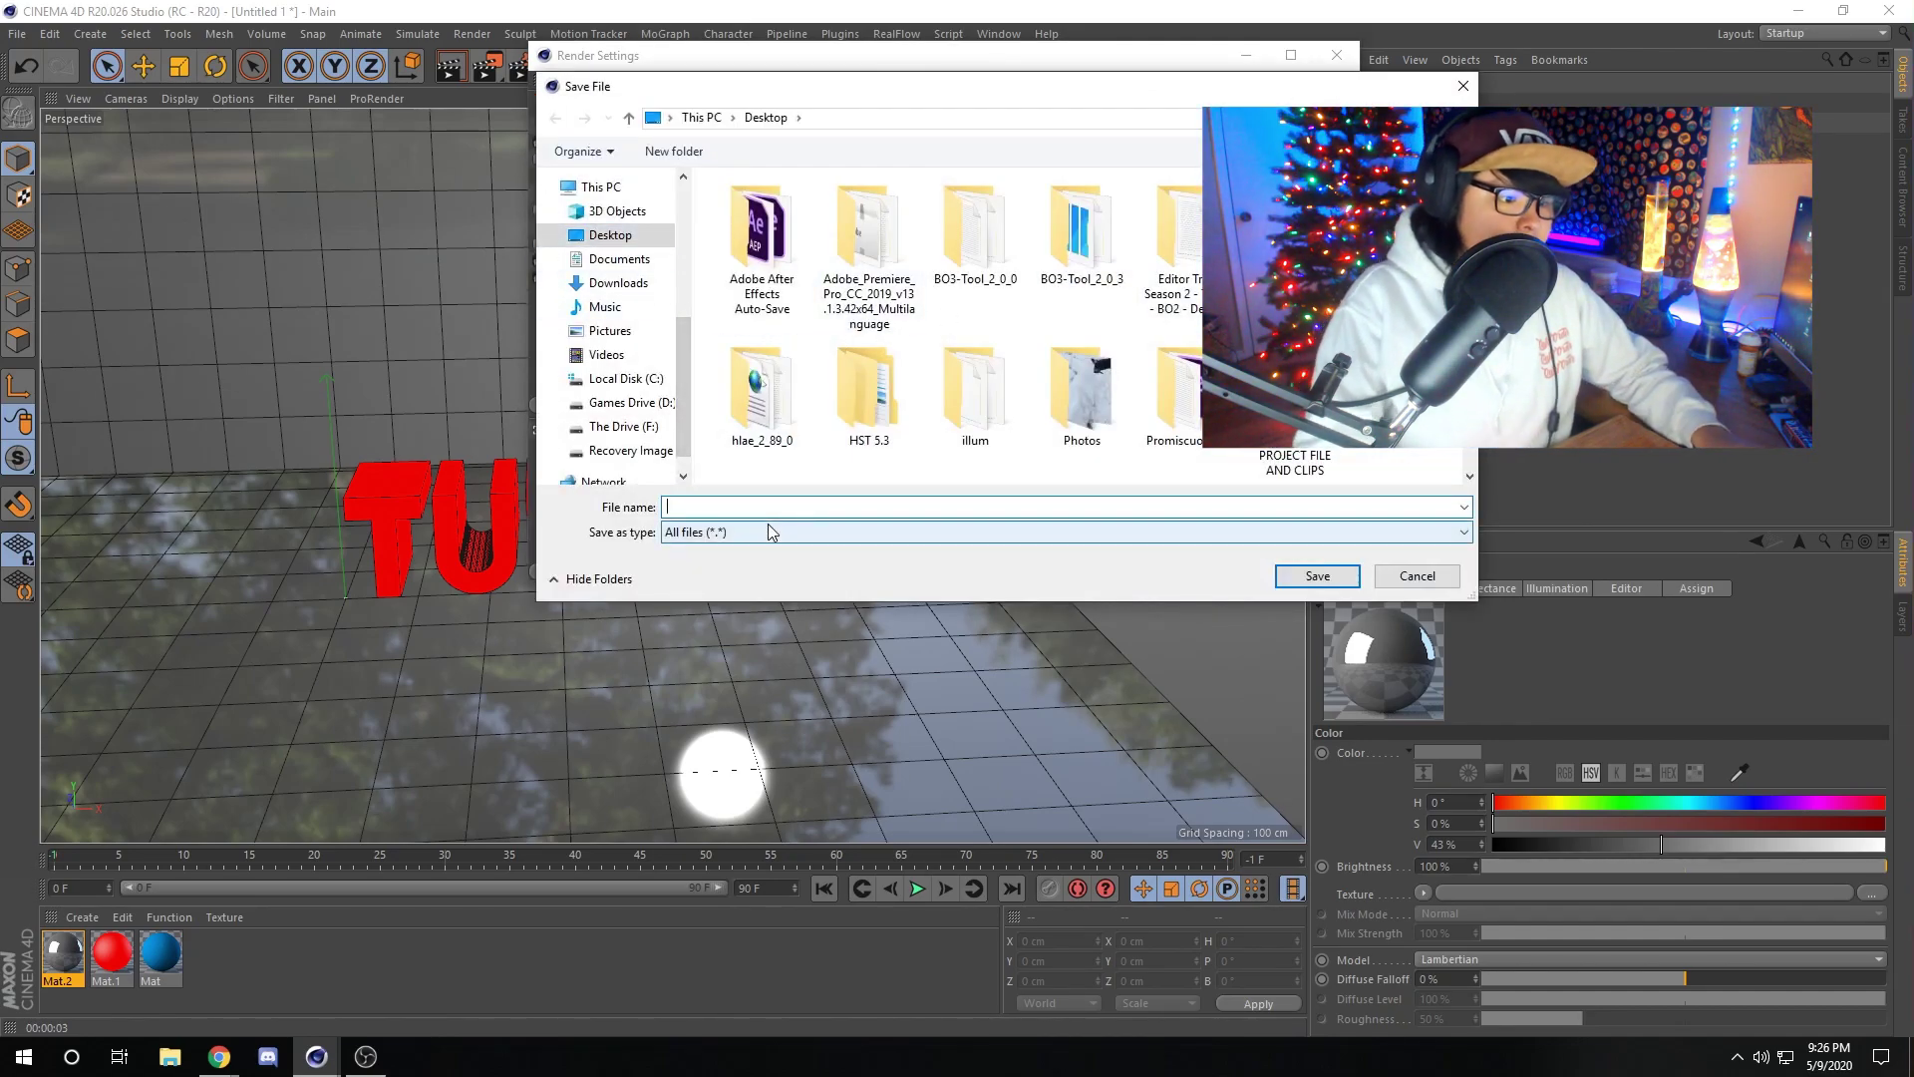
{"action": "type", "text": "tutorial"}
{"action": "key", "text": "Return"}
{"action": "left_click", "coordinate": [997, 179]}
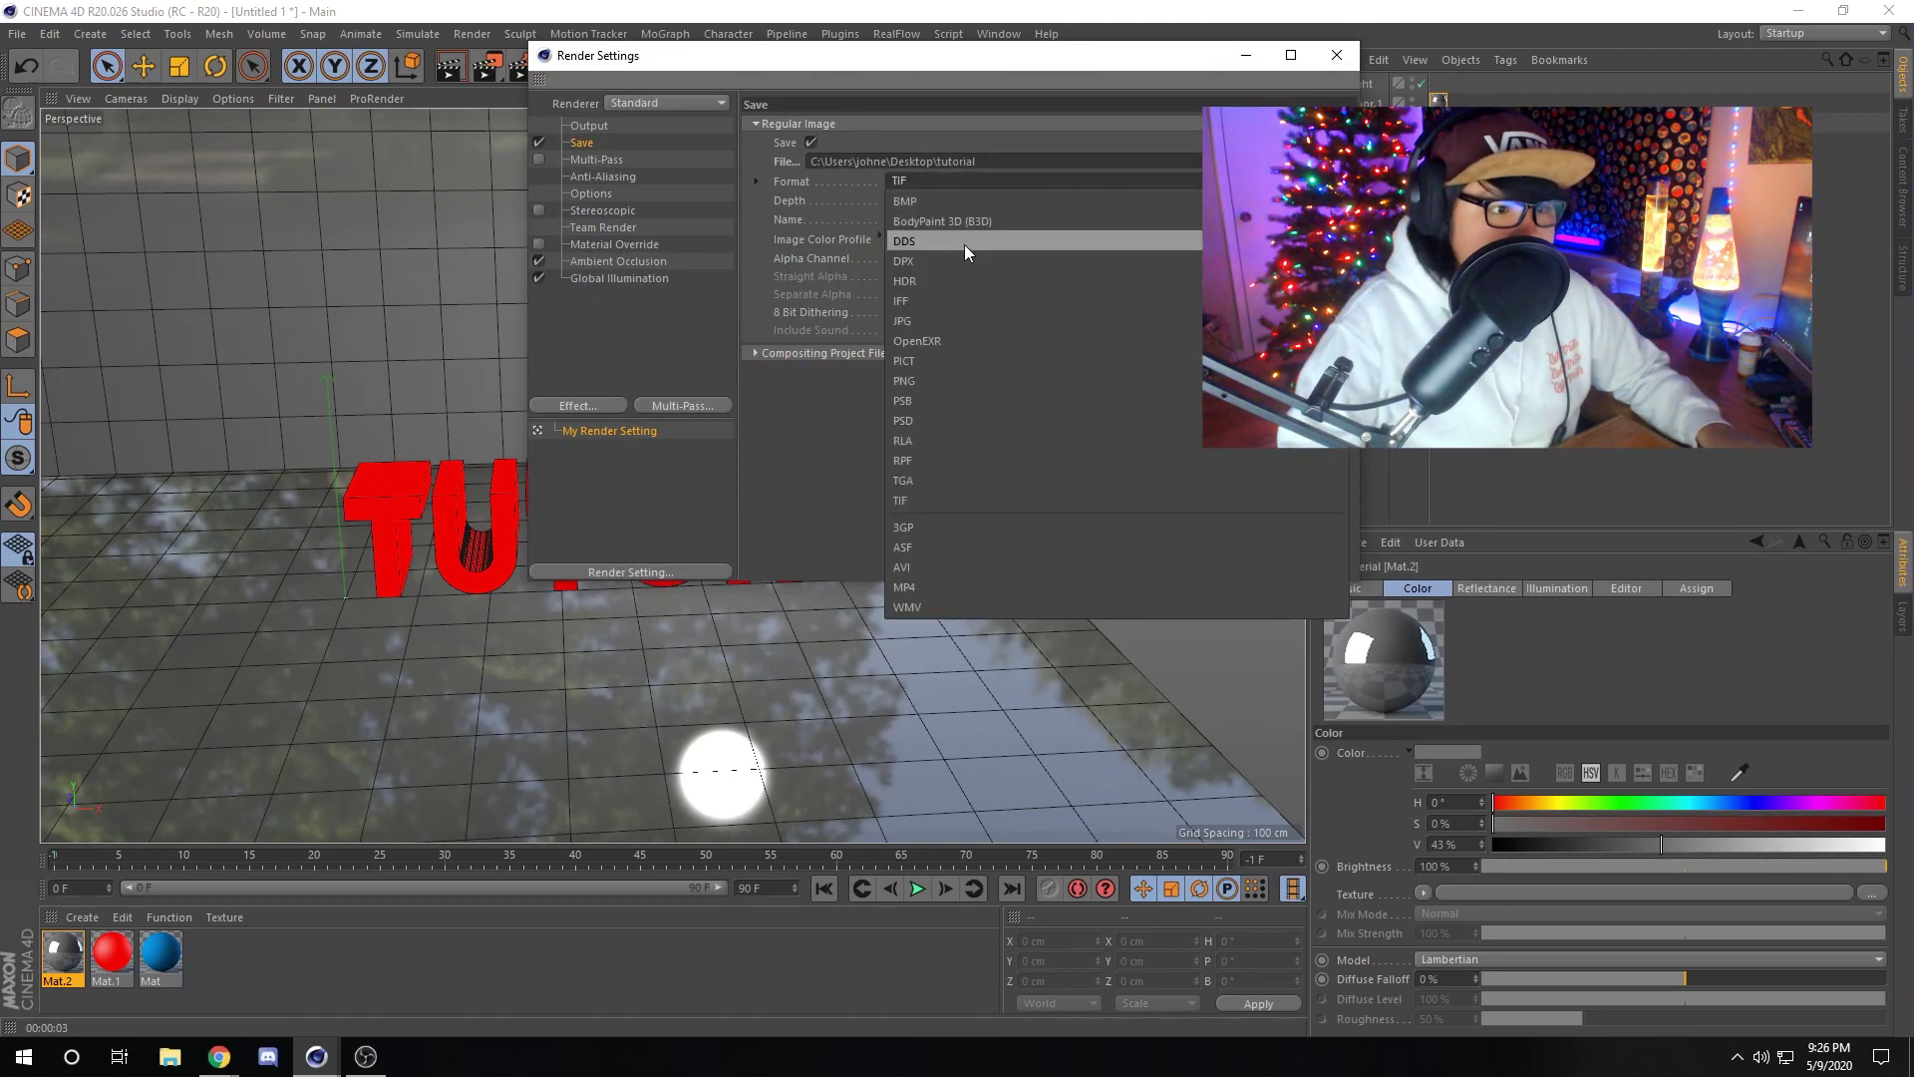
{"action": "left_click", "coordinate": [955, 378]}
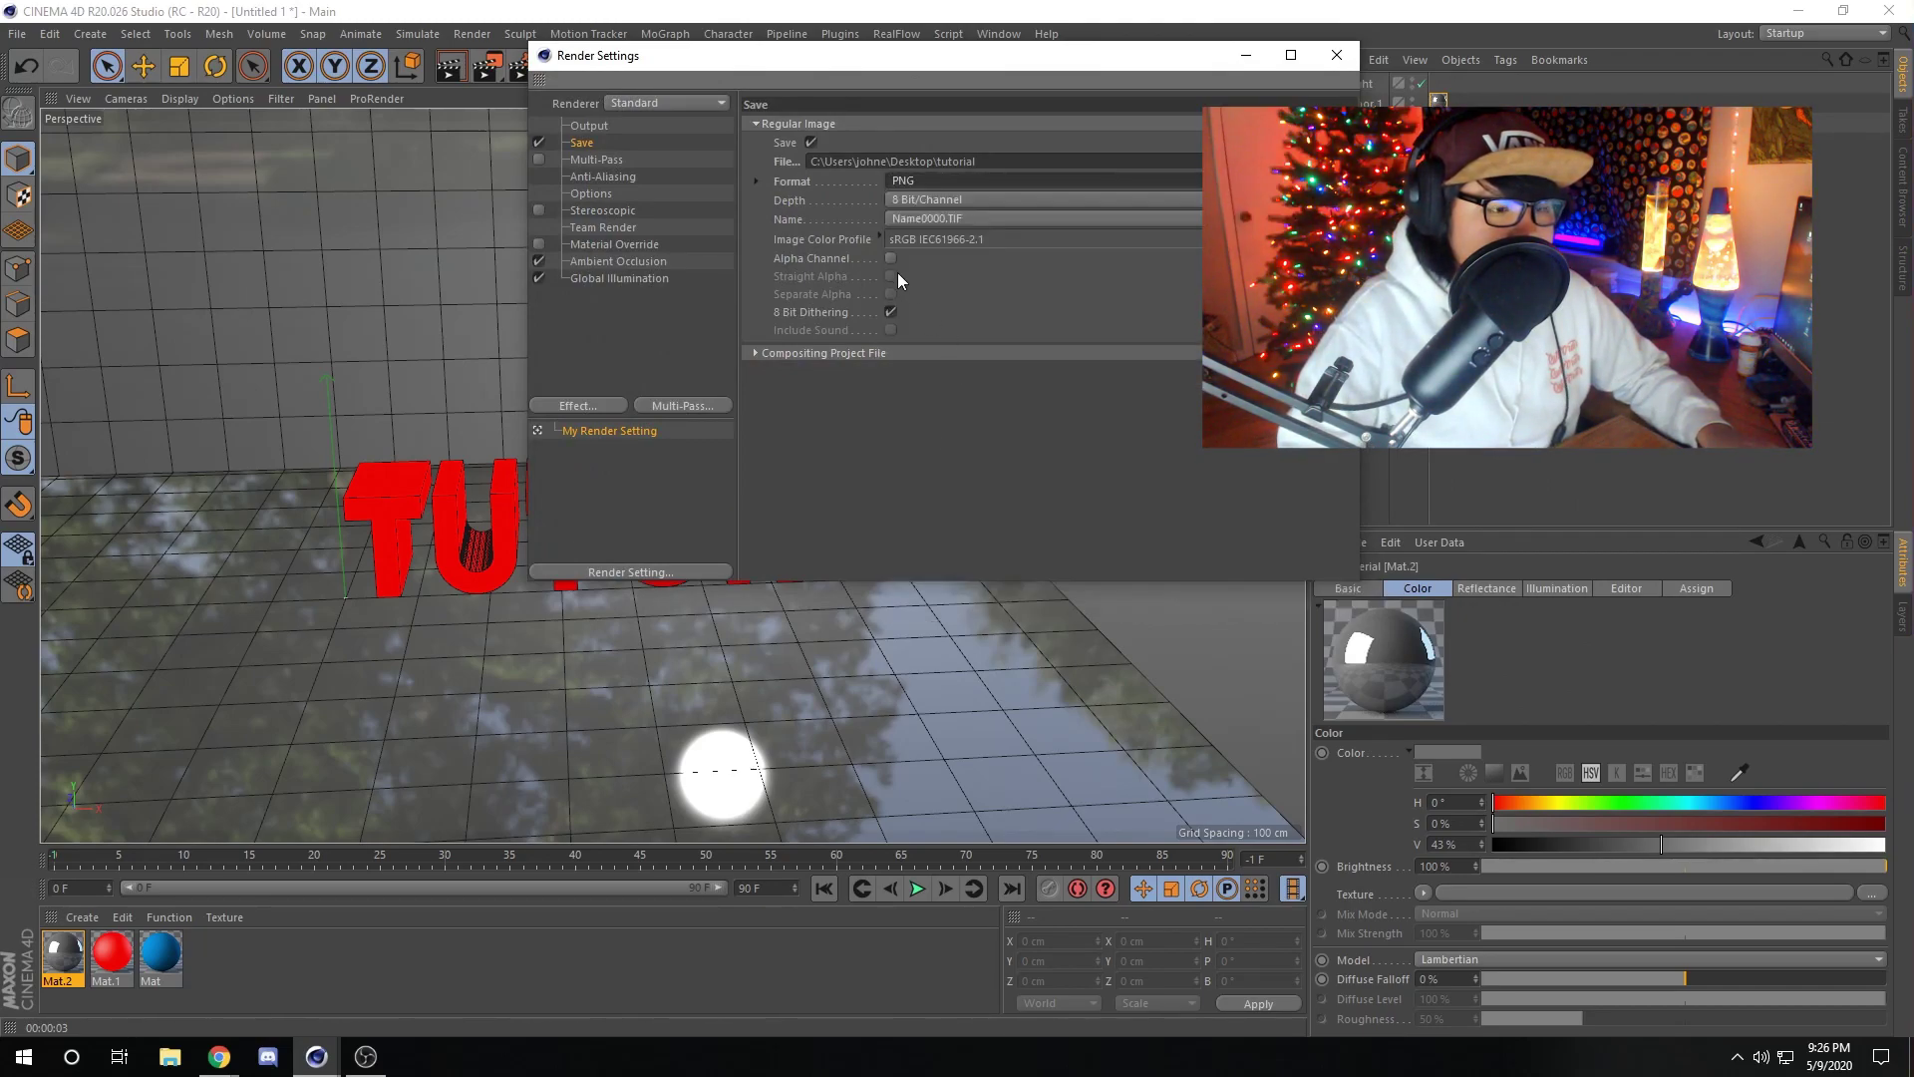
{"action": "left_click", "coordinate": [1336, 55]}
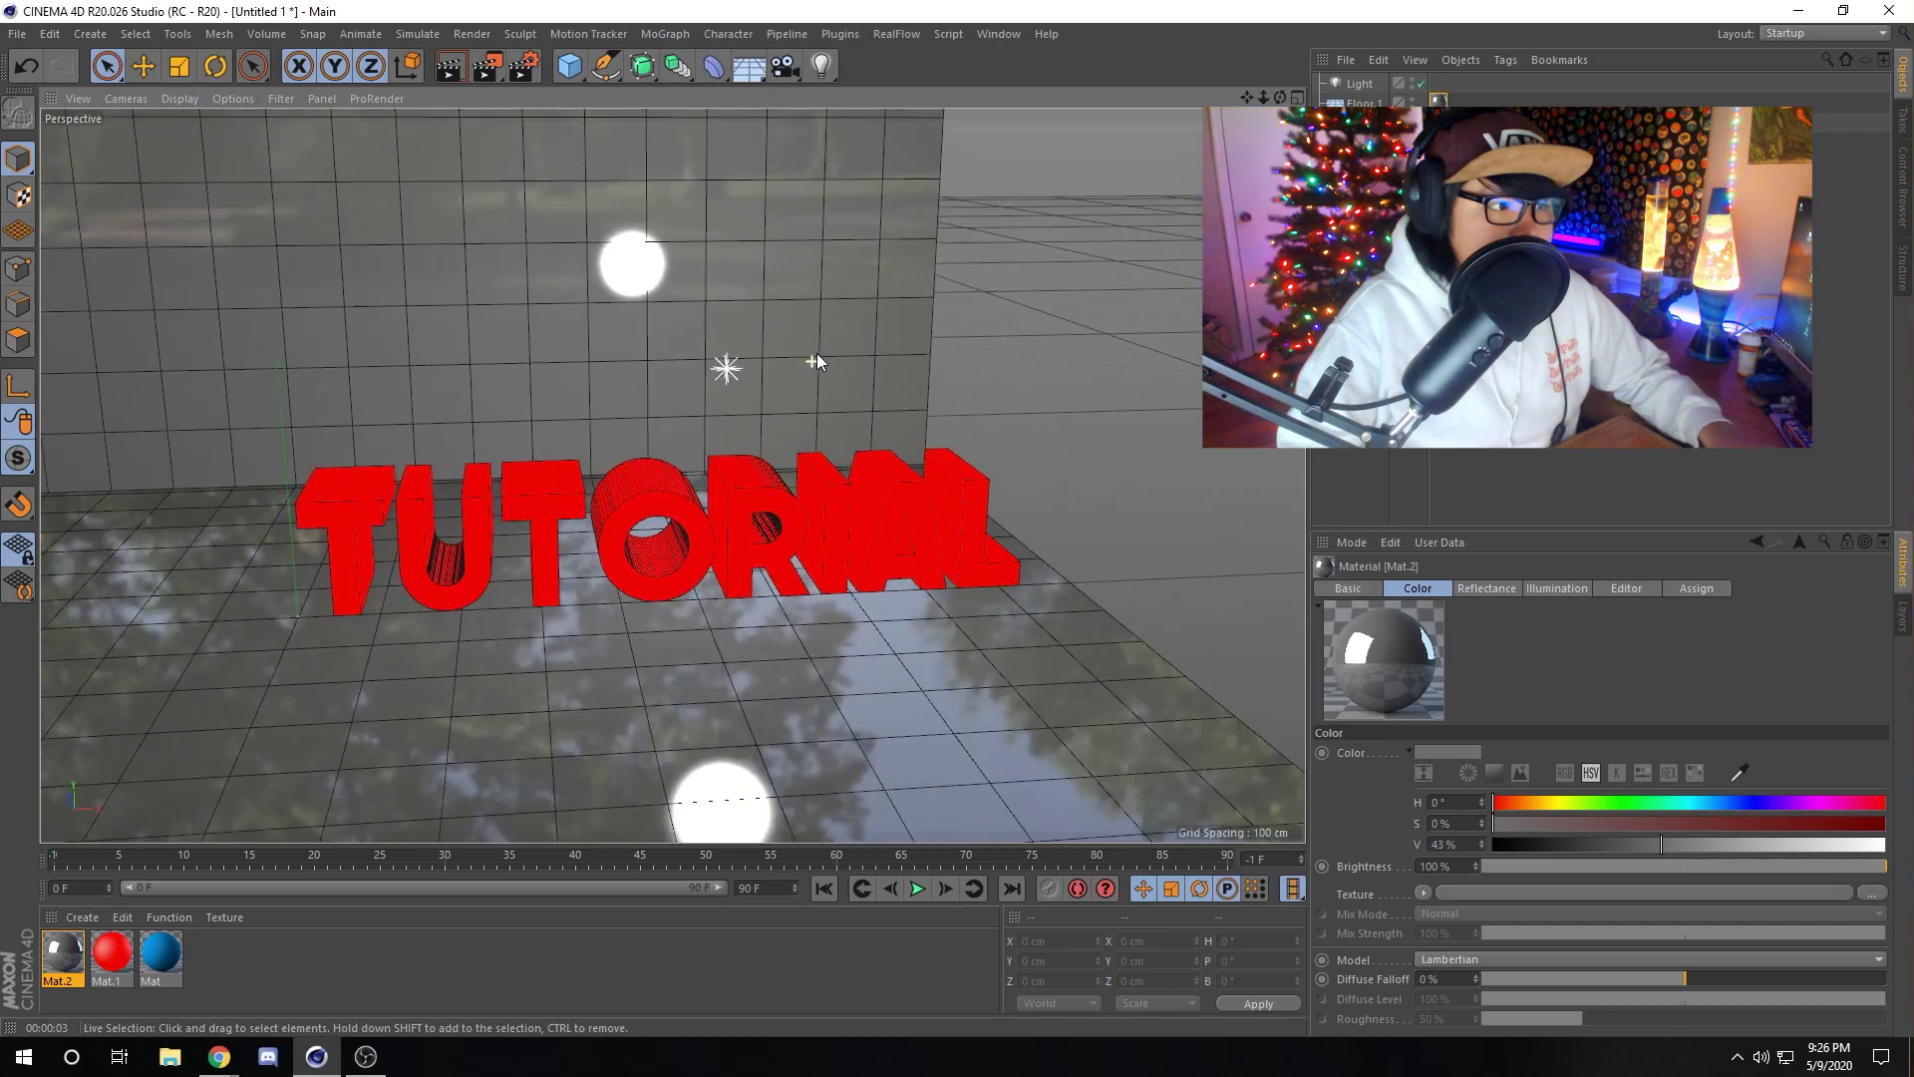
Render the final image to the Picture Viewer and close the viewer when it is finished.
{"action": "left_click", "coordinate": [488, 70]}
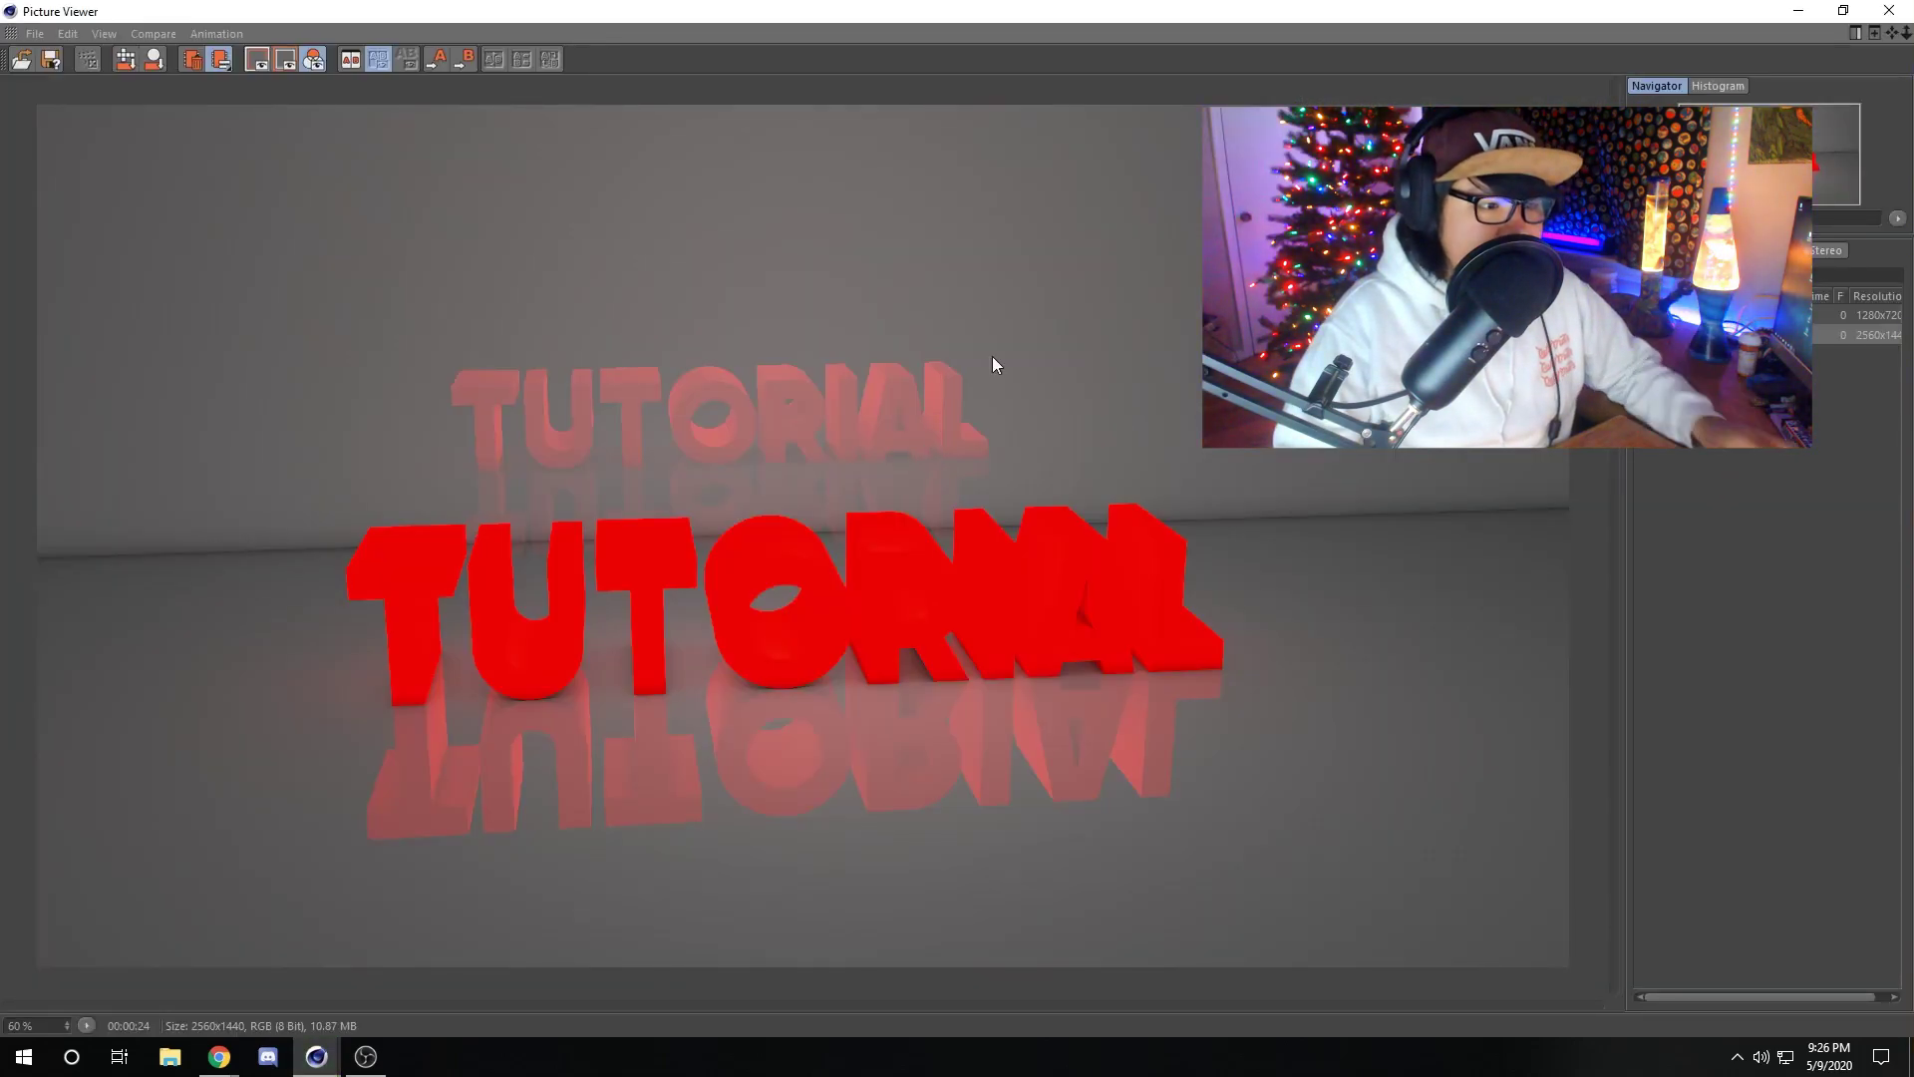
{"action": "left_click", "coordinate": [1887, 12]}
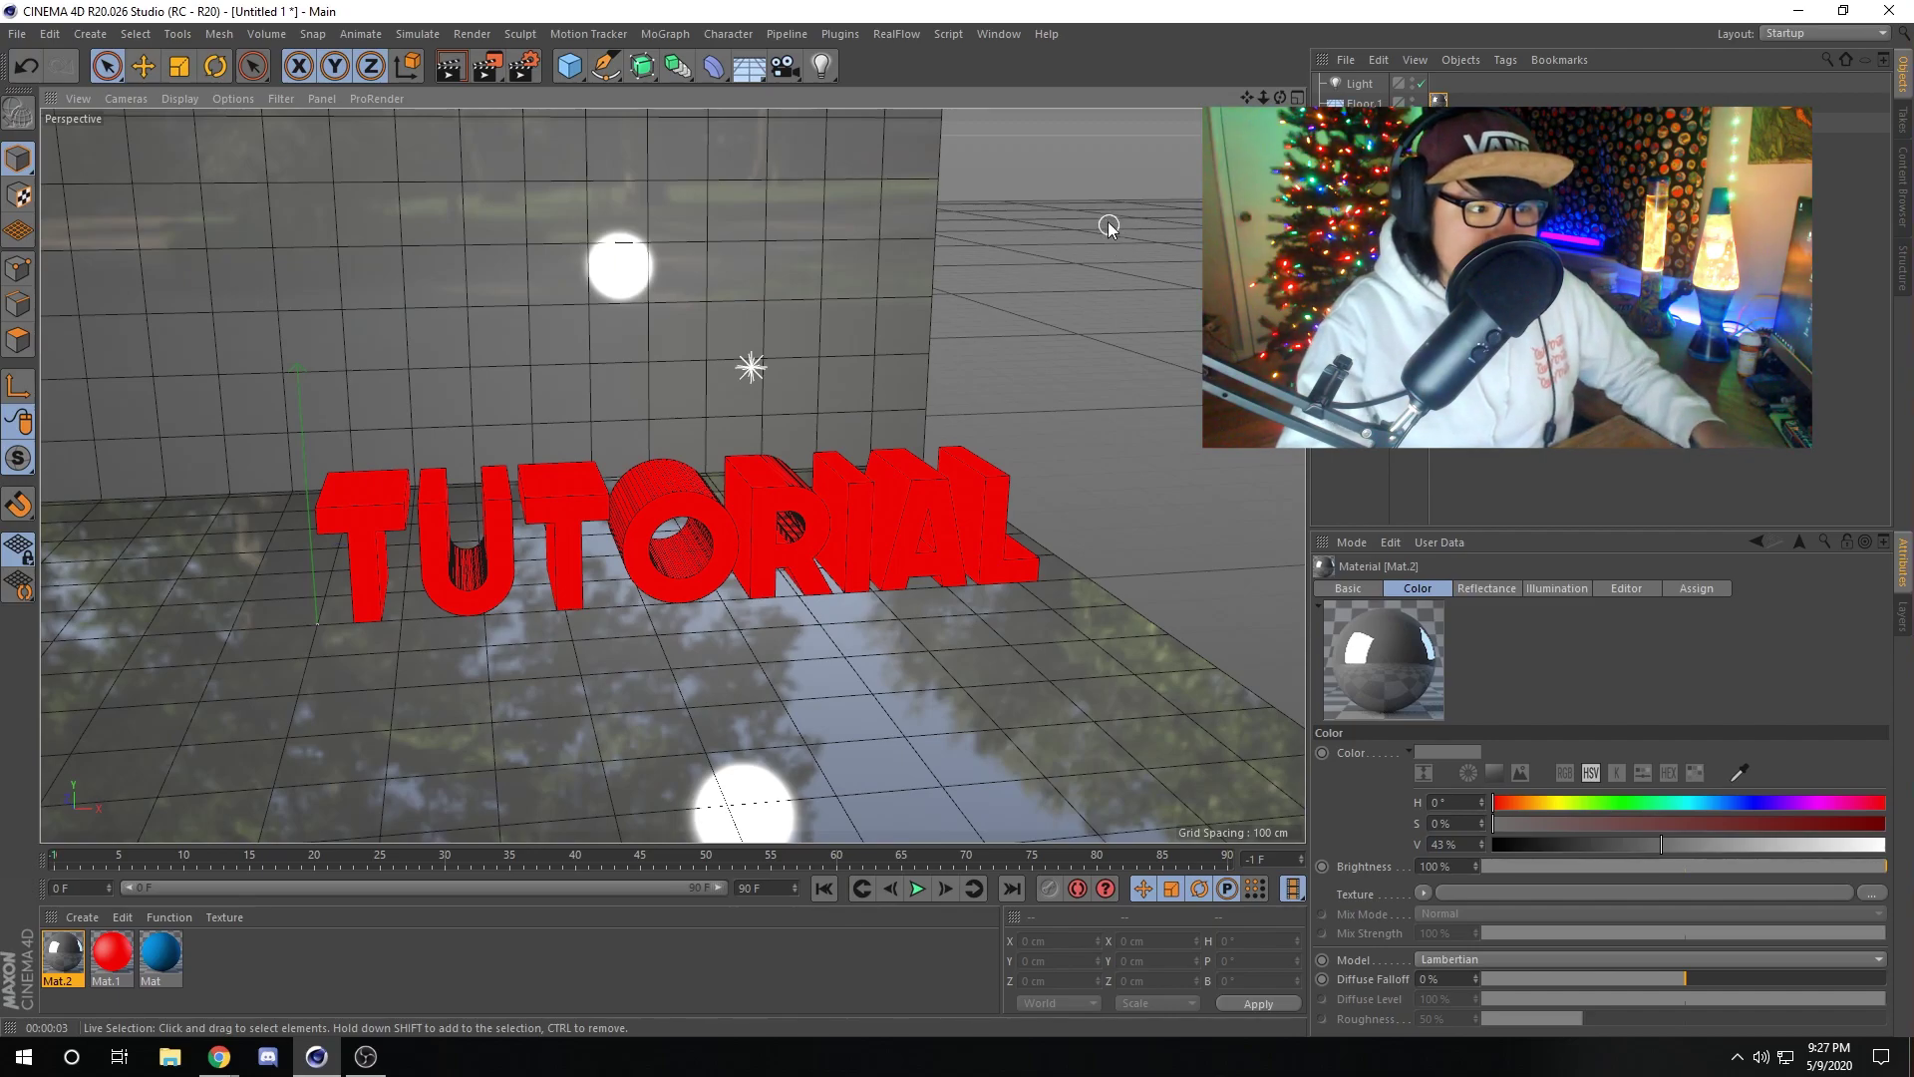
{"action": "left_click_drag", "start_coordinate": [1049, 278], "coordinate": [1028, 279], "text": "alt"}
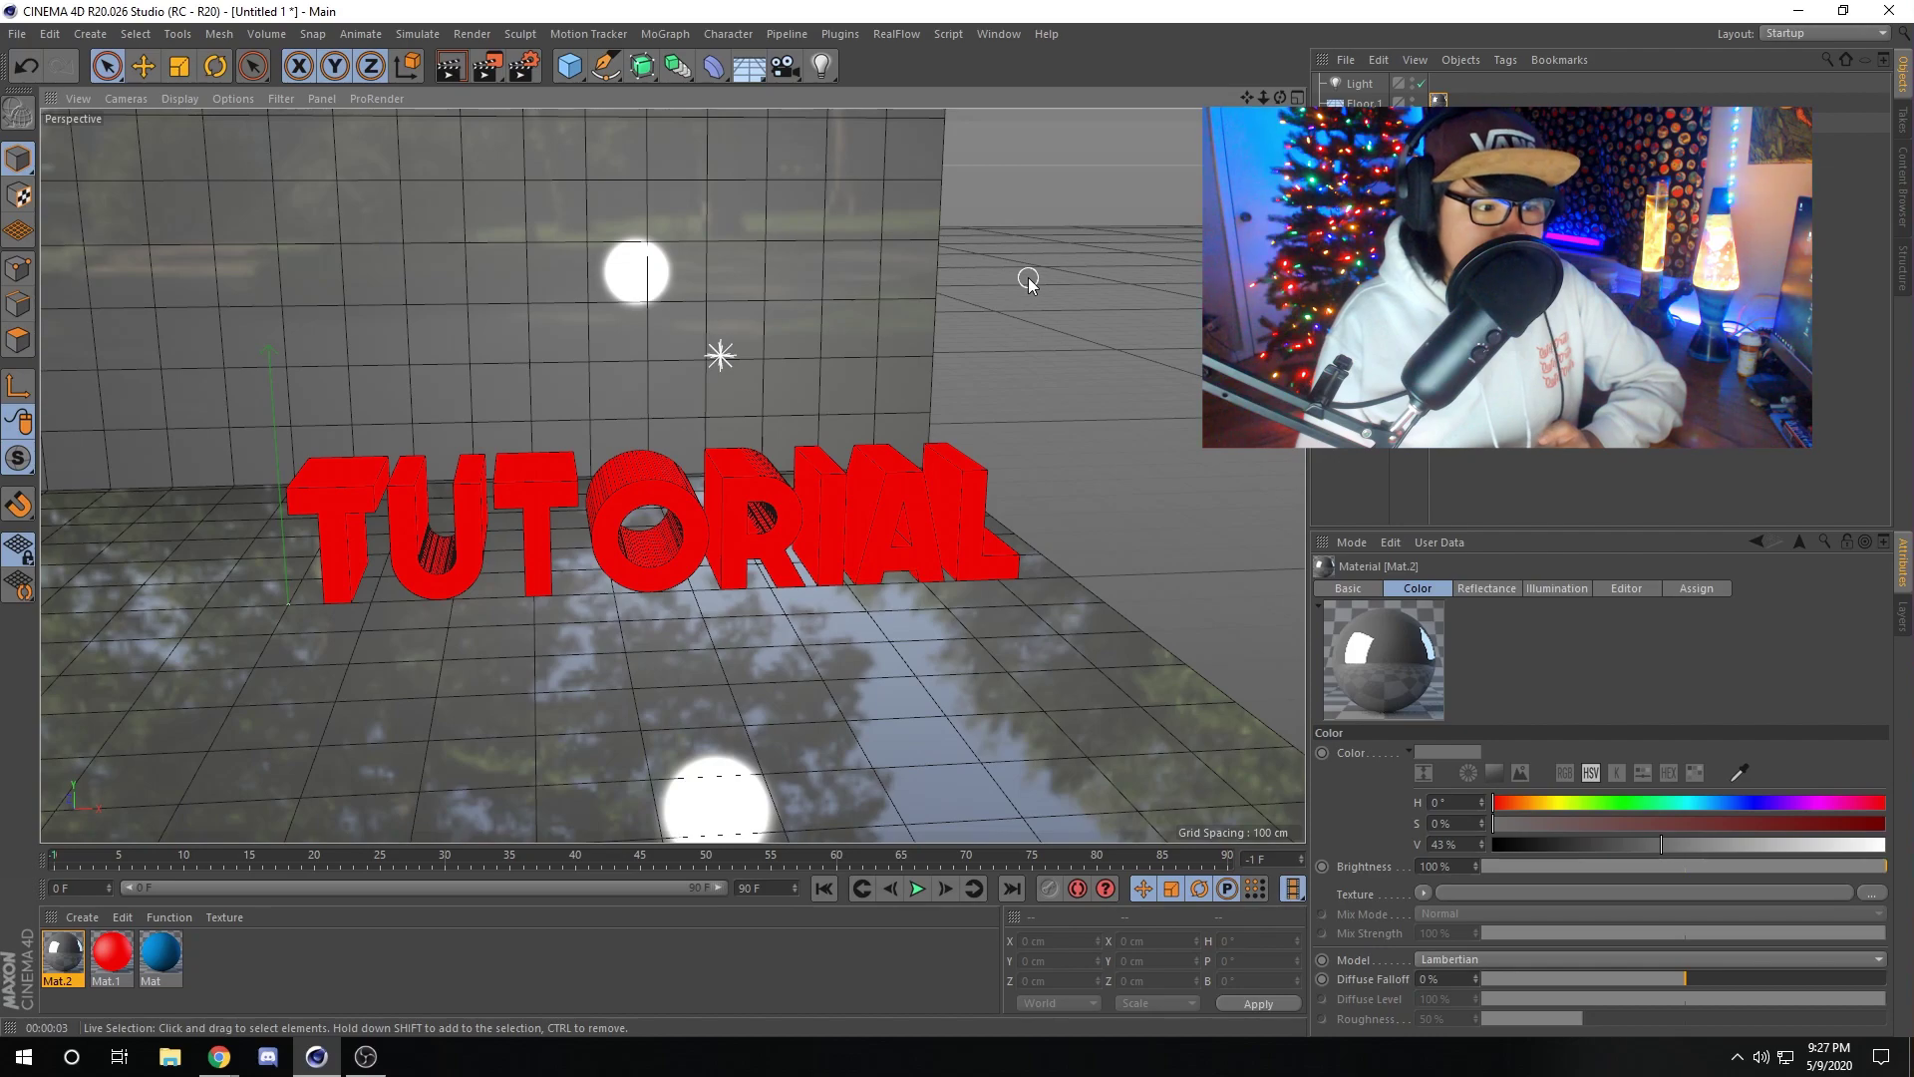